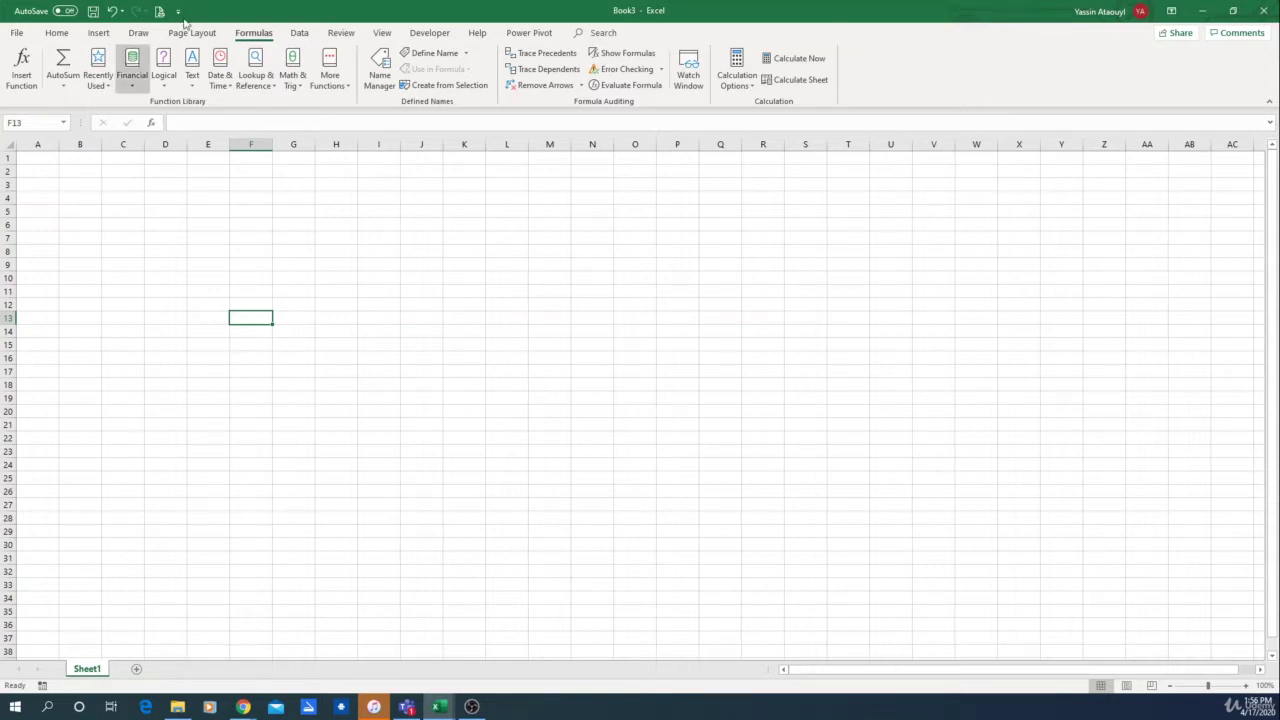
Step: Enter 2 in cell E10 and 3 in cell F10
left_click(56, 32)
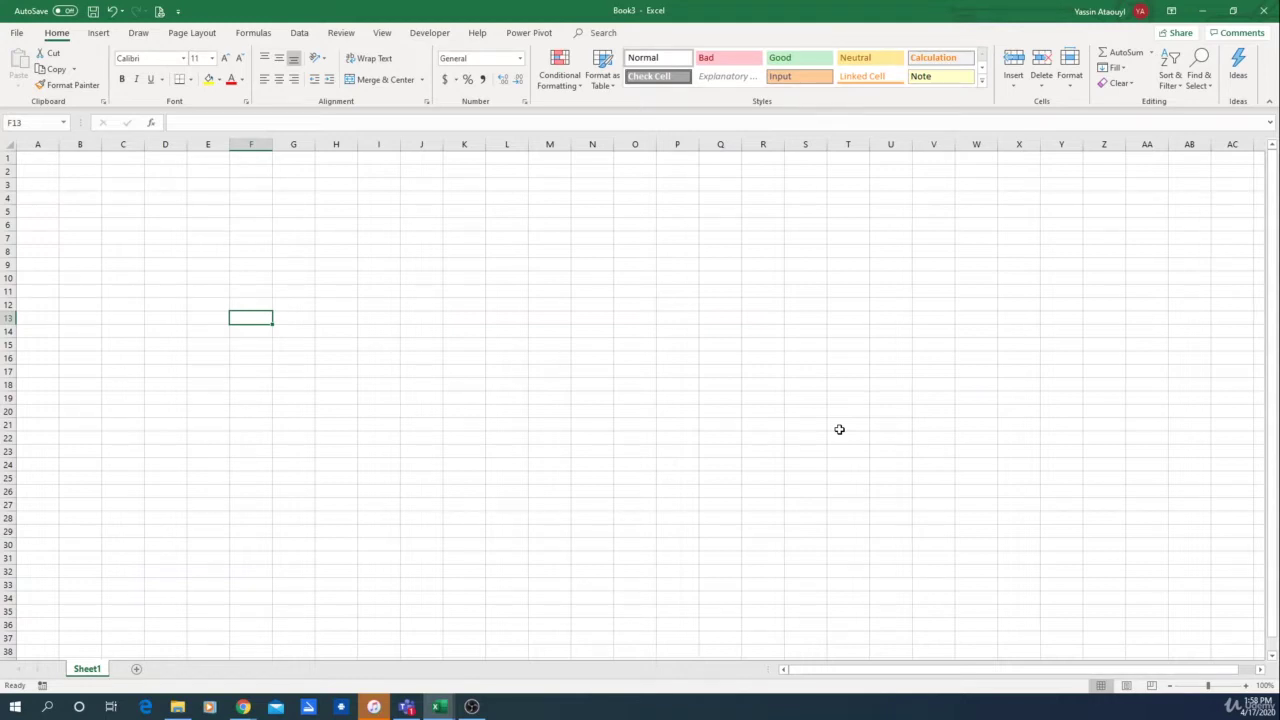
key("Up")
key("Up")
key("Up")
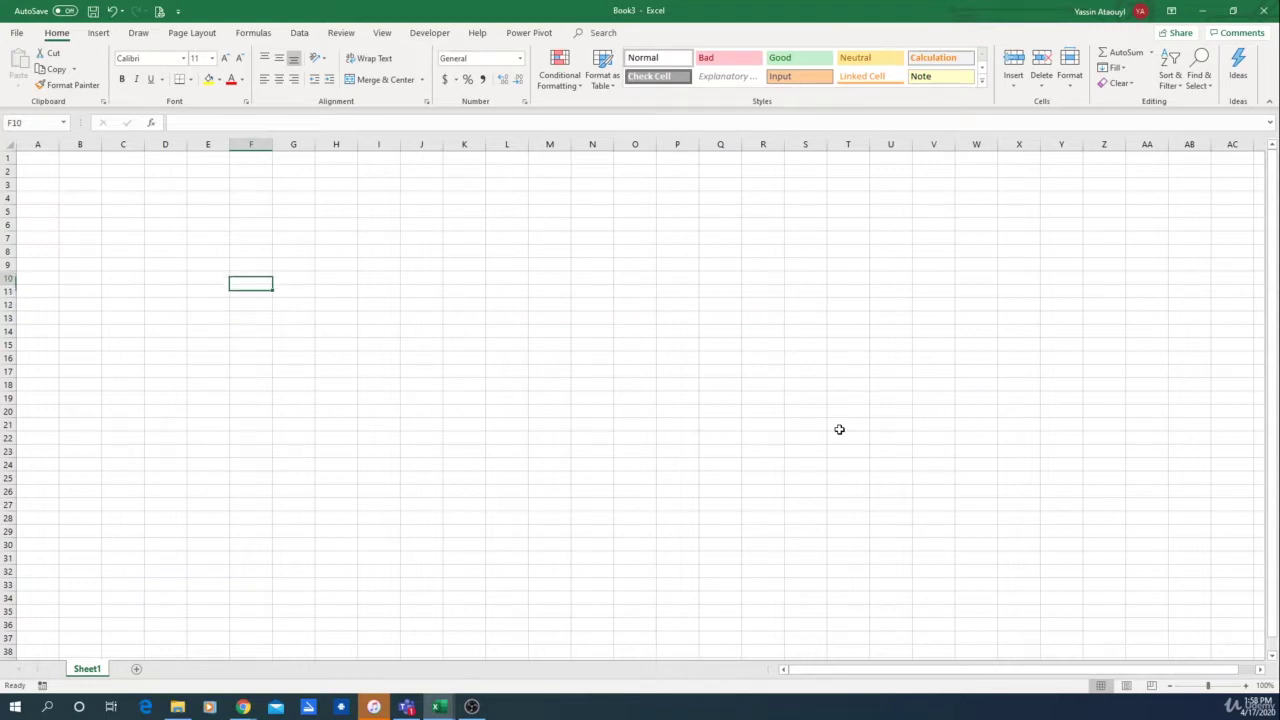
key("Left")
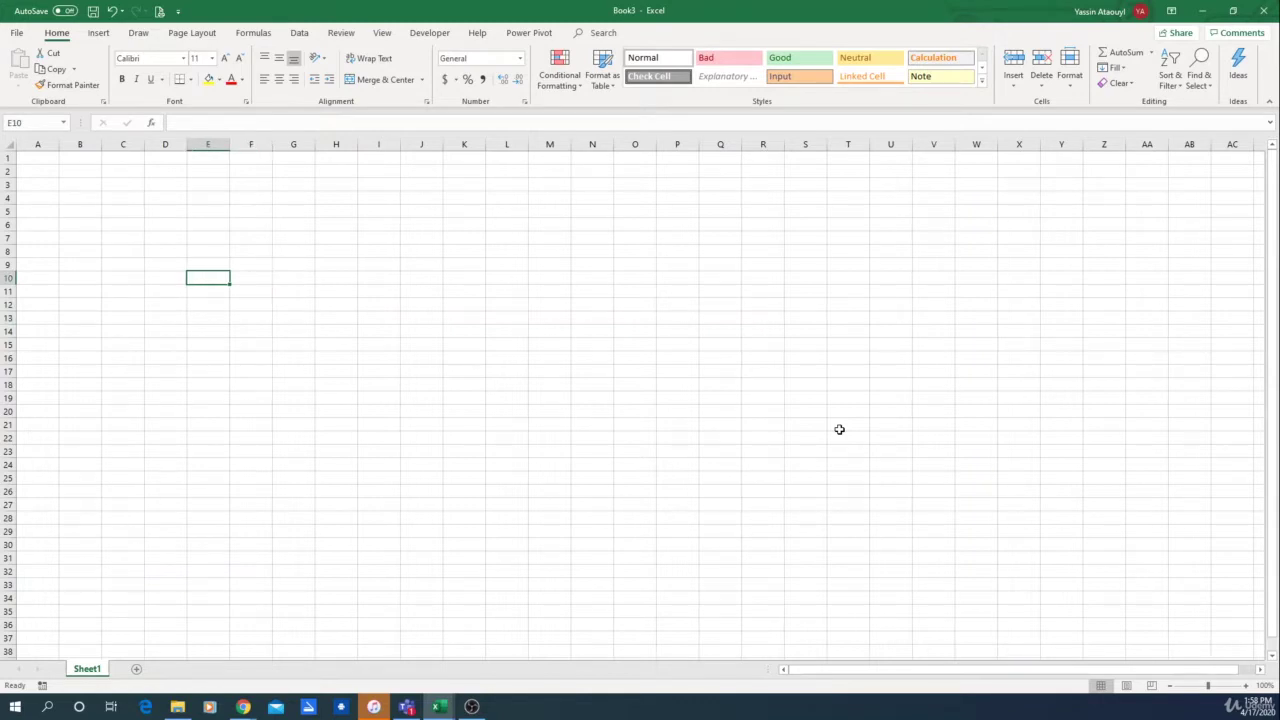
type("2")
key("Tab")
type("3")
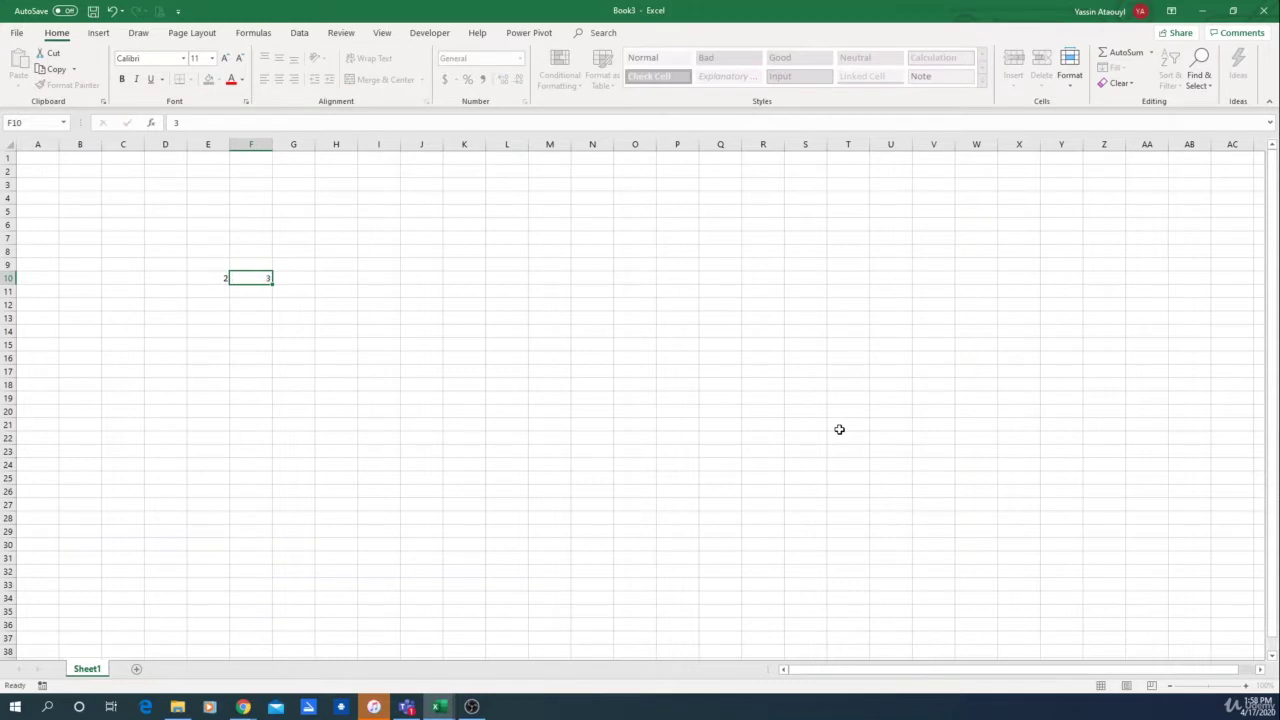
key("Tab")
Step: Enter the formula =E10+F10 in cell J10 to add the two numbers
key("Right")
key("Right")
key("Right")
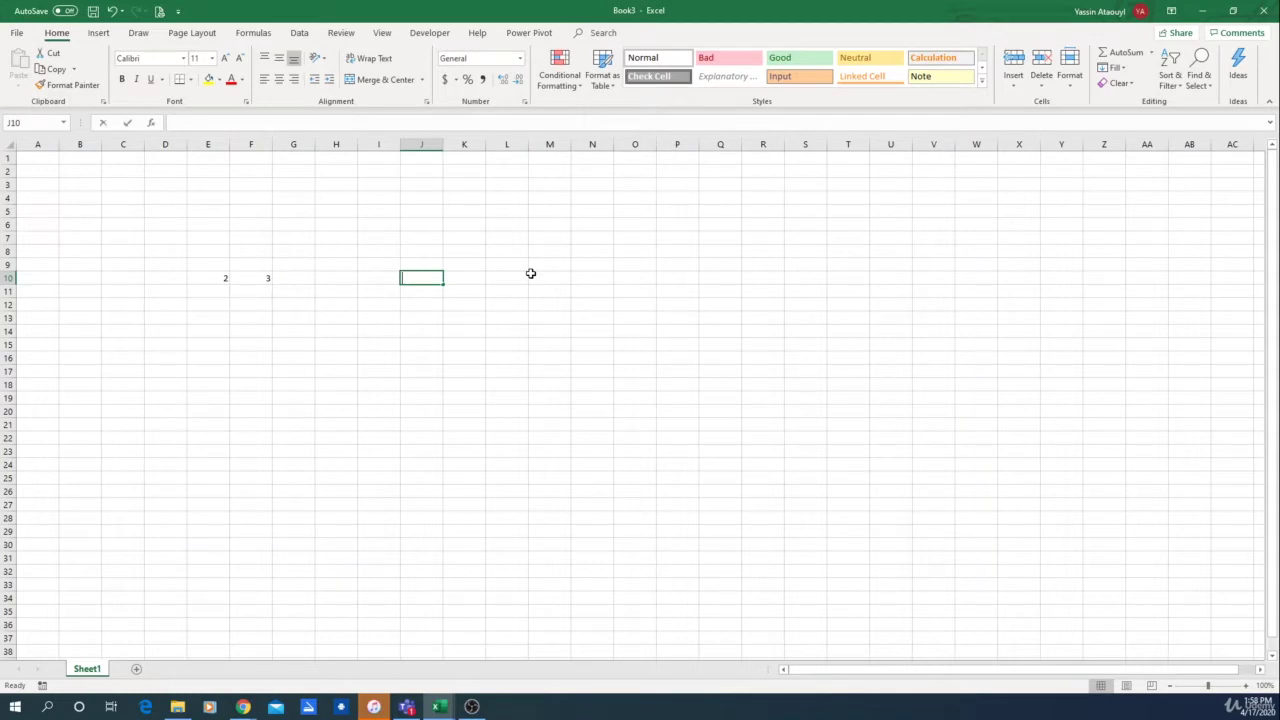
type("=")
left_click(214, 279)
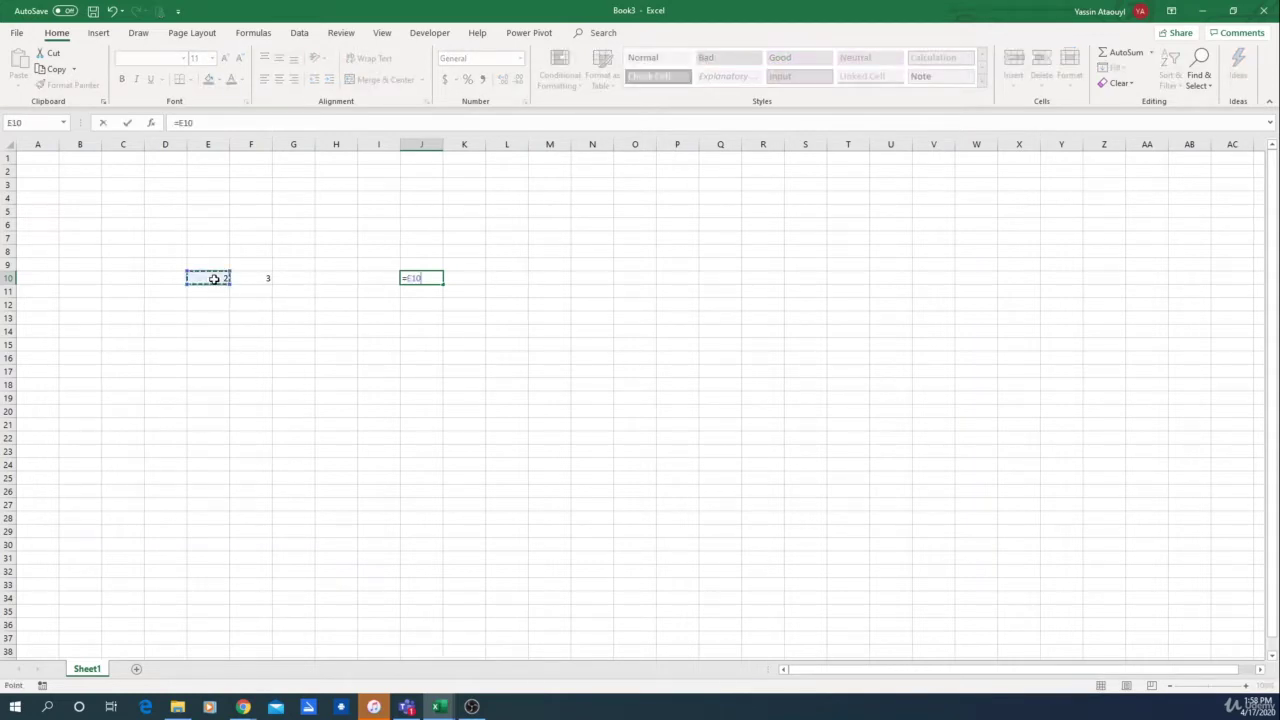
type("+")
left_click(252, 277)
key("Return")
Step: Change the formula in J10 to the subtraction =E10-F10
left_click(417, 256)
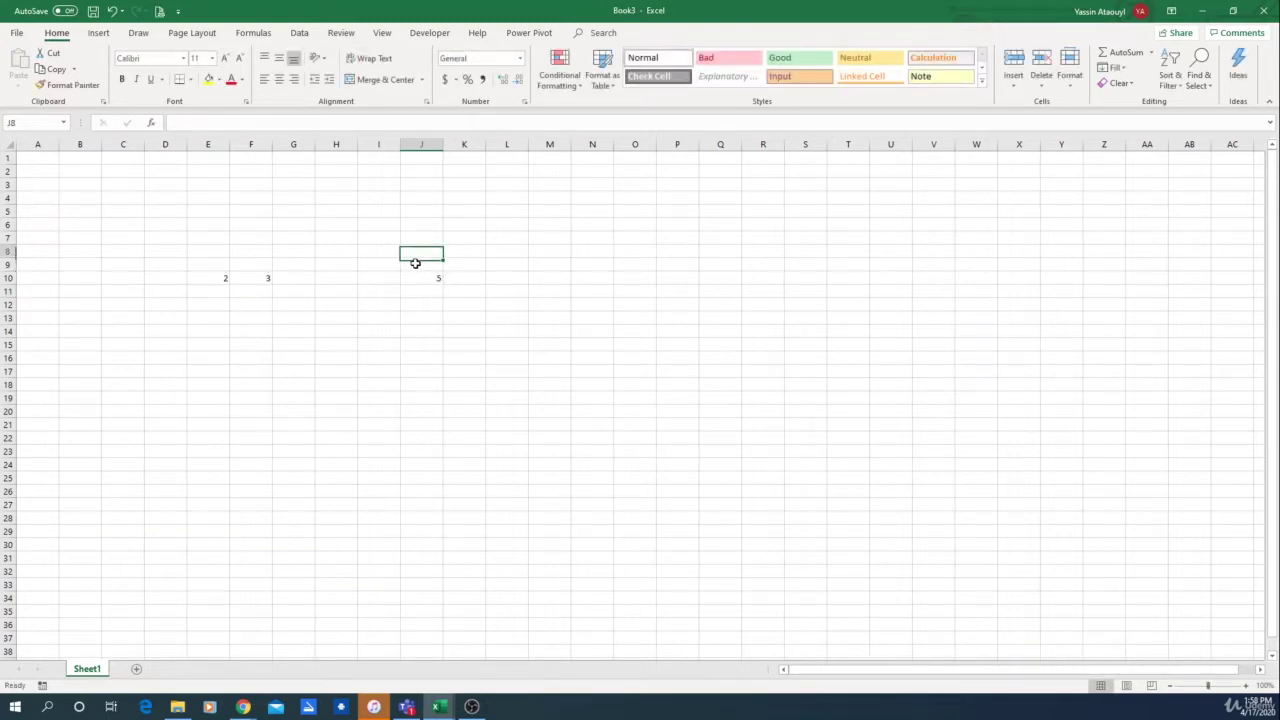
left_click_drag(415, 262, 423, 331)
left_click(434, 280)
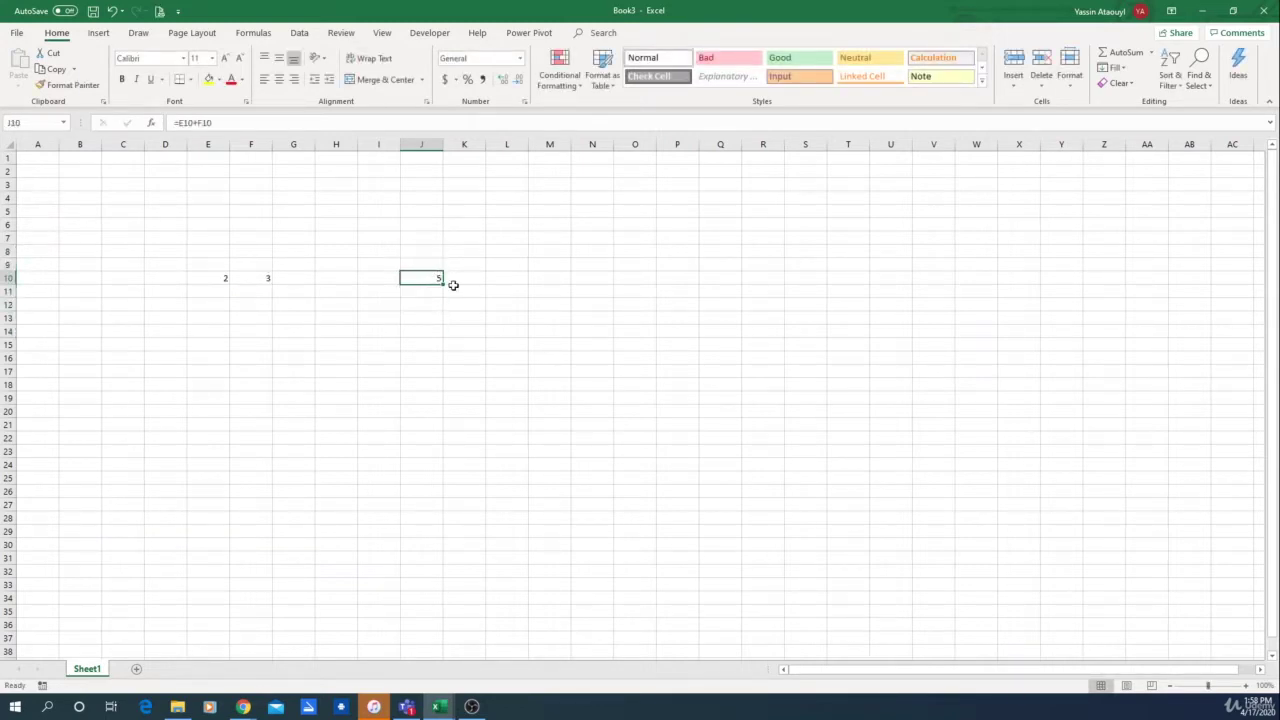
left_click(208, 122)
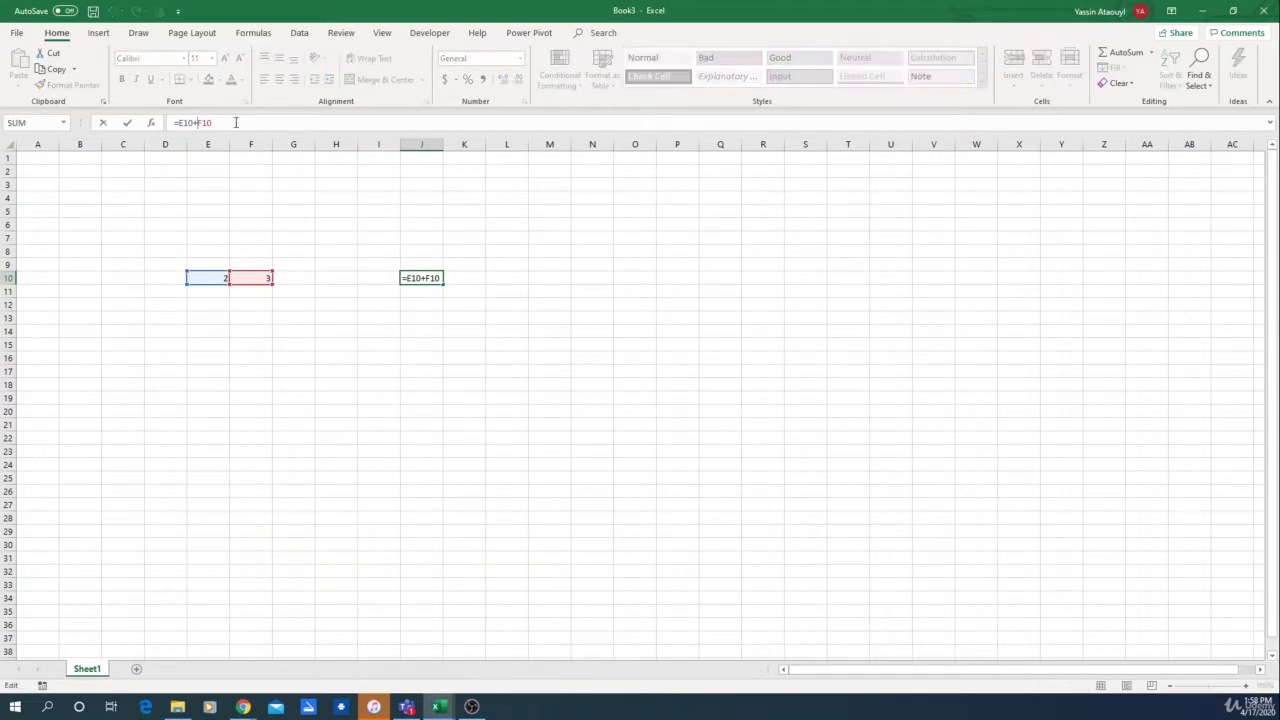
key("BackSpace")
type("-")
key("Return")
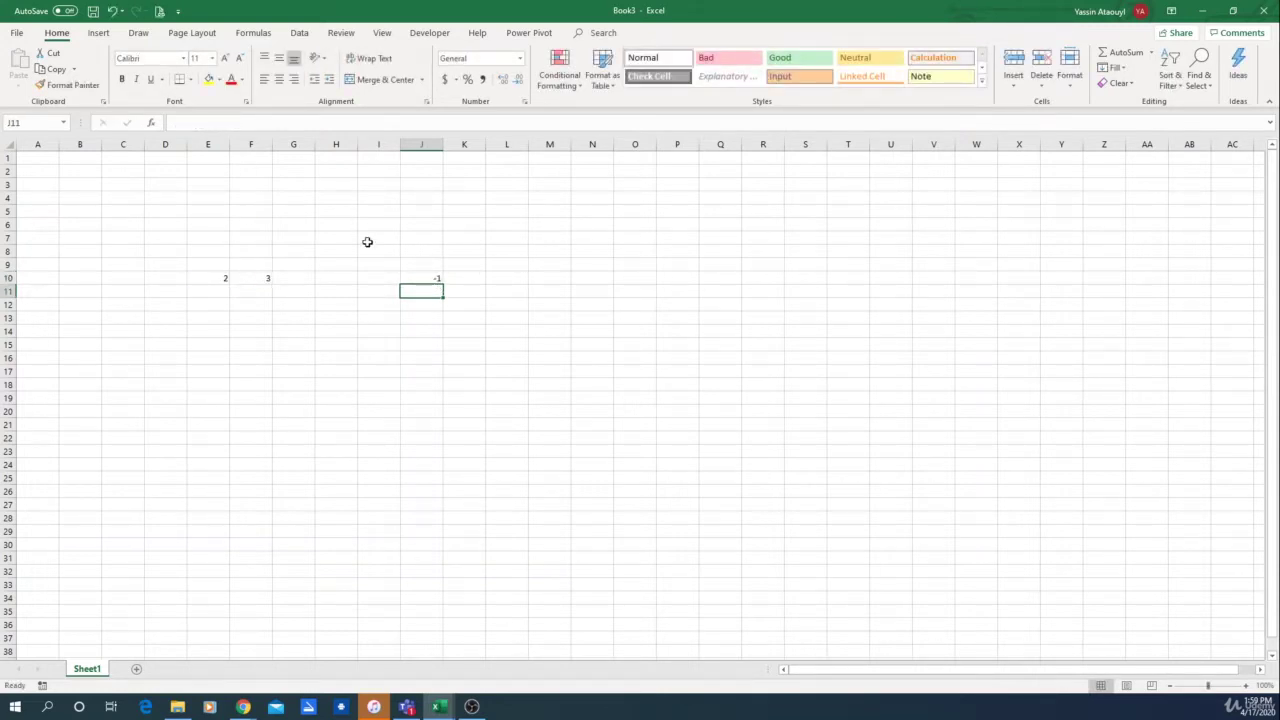
Step: Change the formula in J10 to the multiplication =E10*F10
left_click(420, 278)
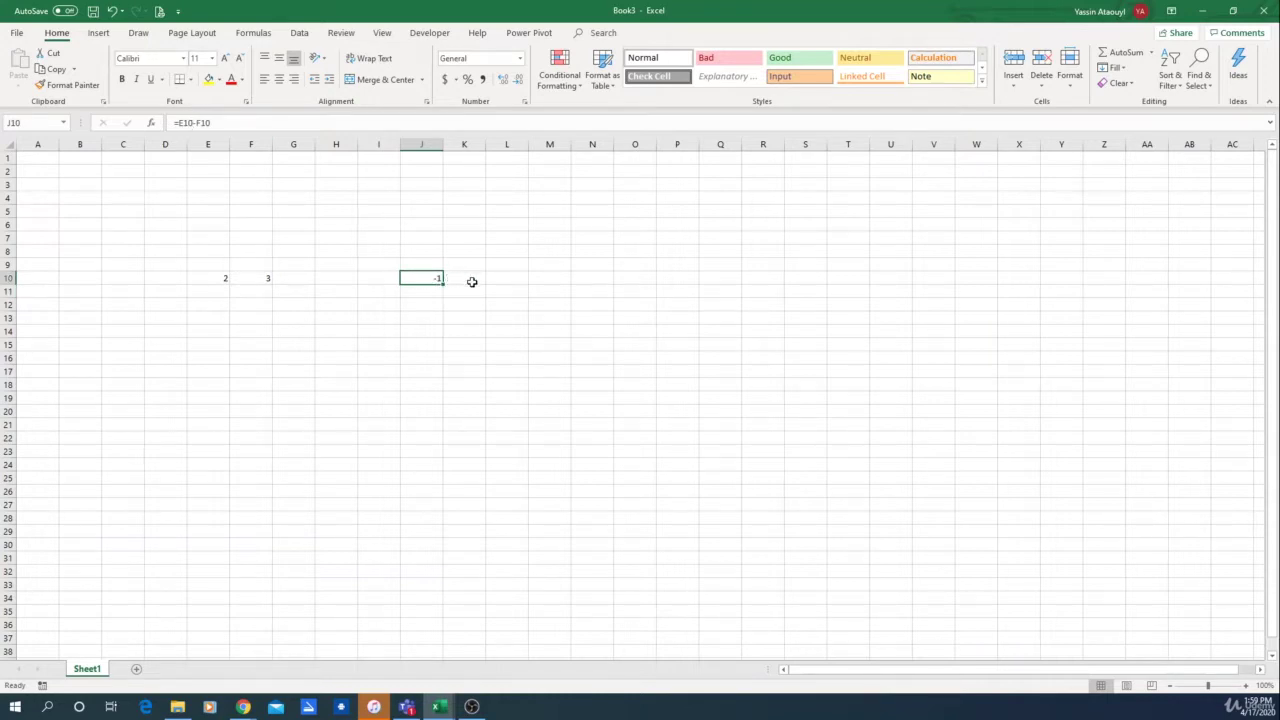
left_click(437, 334)
left_click(430, 278)
left_click(197, 123)
key("BackSpace")
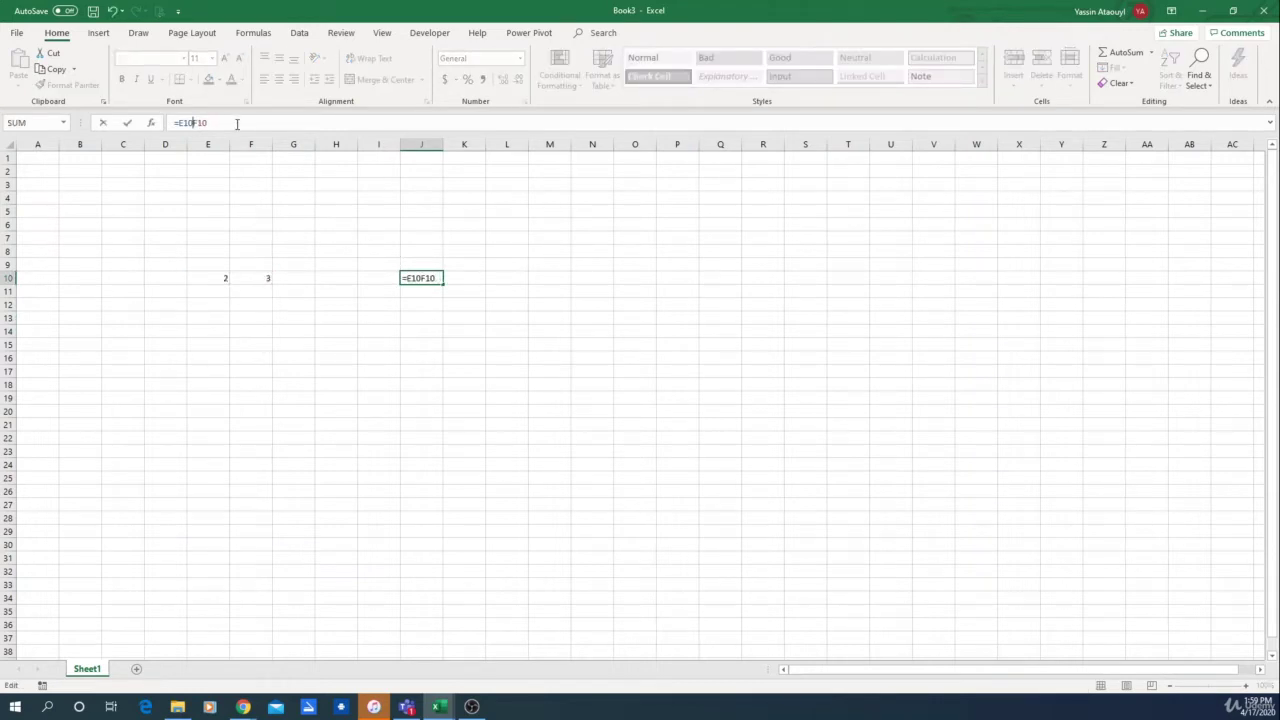
type("*")
key("Return")
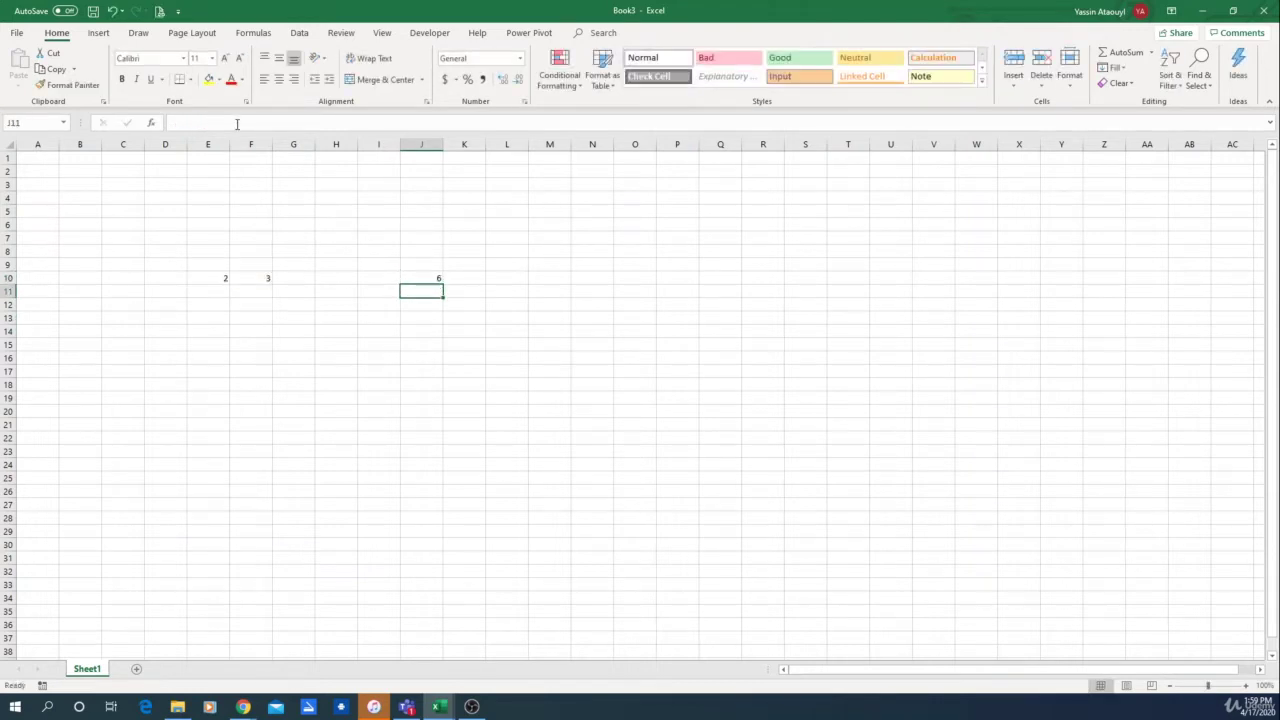
Step: Change the formula in J10 to the division =E10/F10
left_click(439, 278)
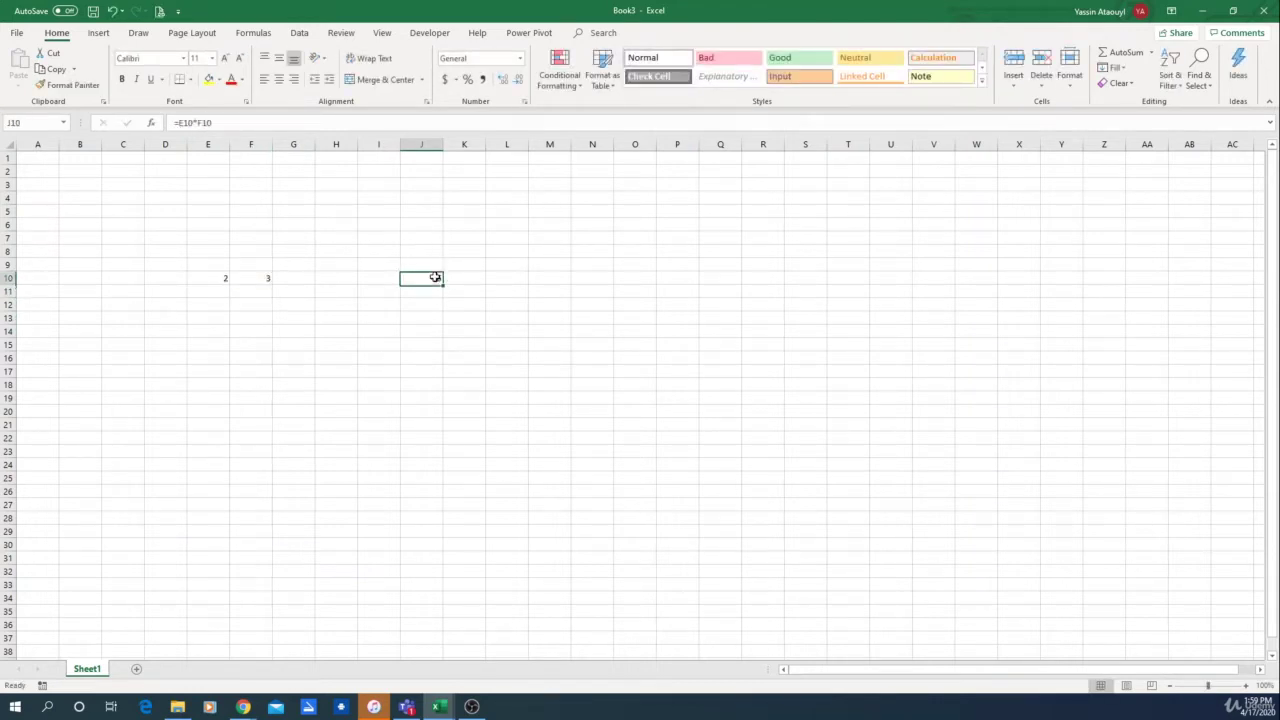
left_click(197, 123)
key("BackSpace")
type("/")
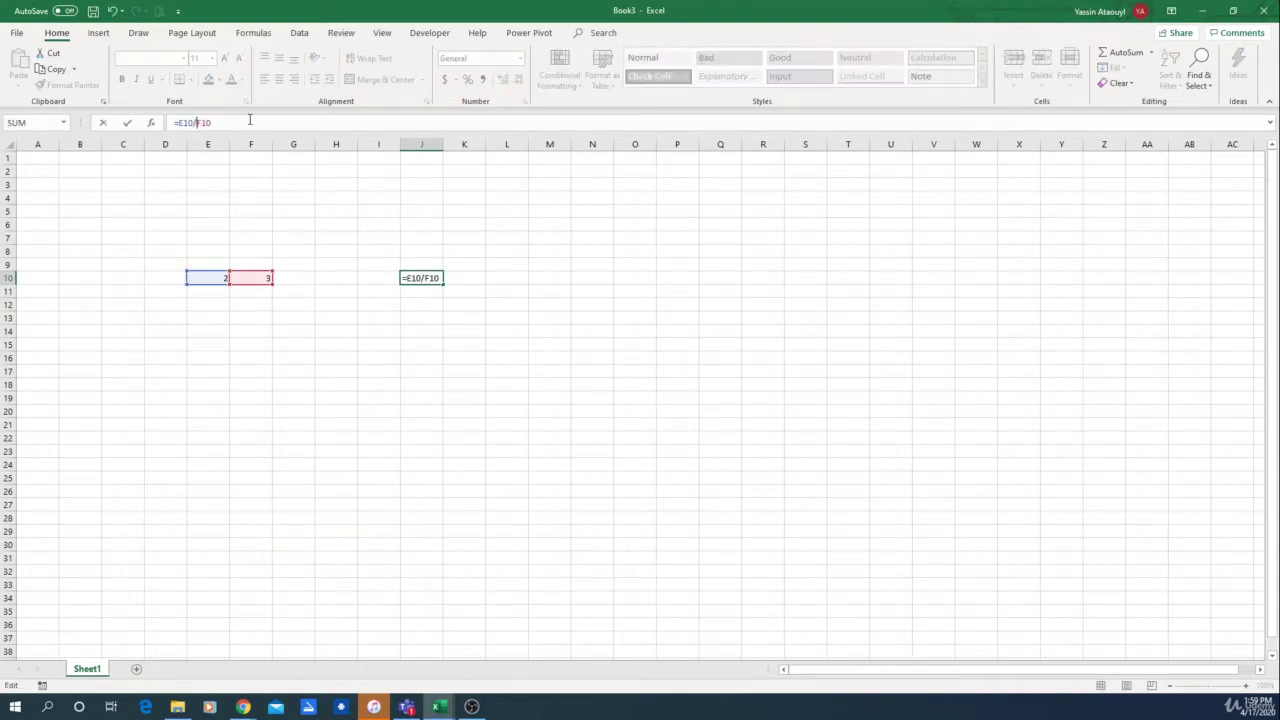
key("Return")
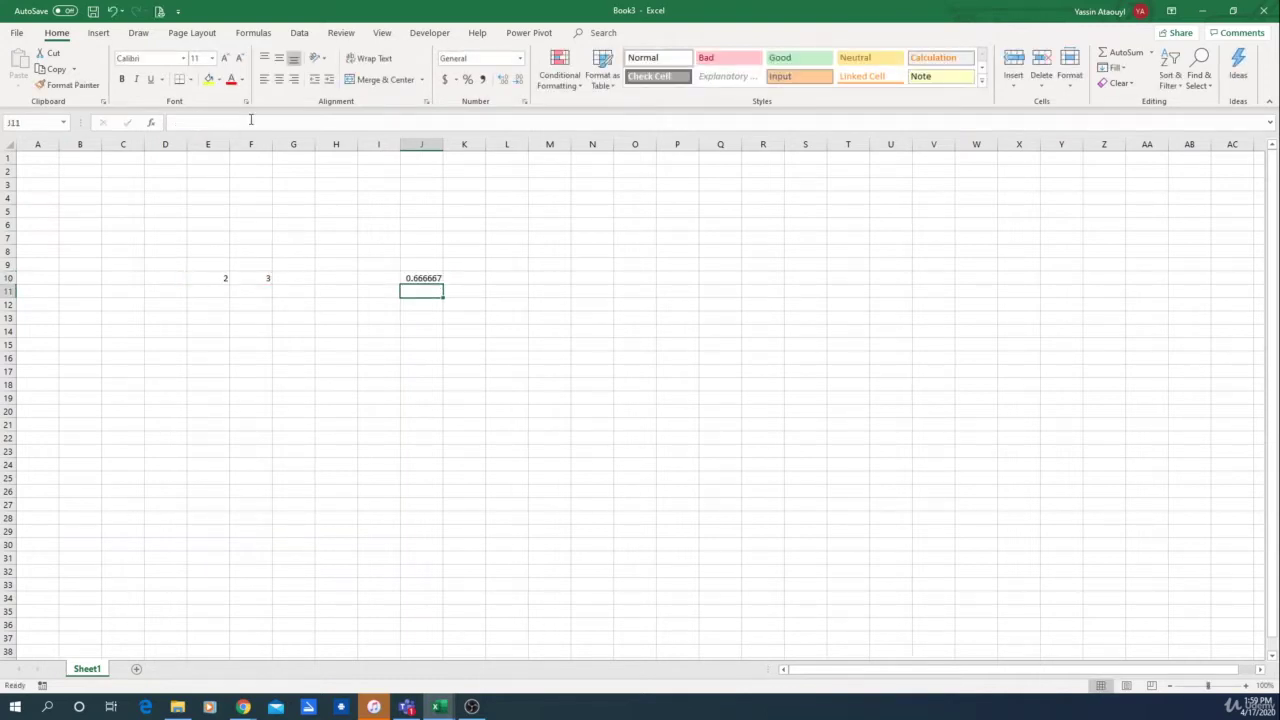
Step: Enter 5 in cell E11 and 6 in cell F11, beneath the first pair of numbers
left_click(214, 293)
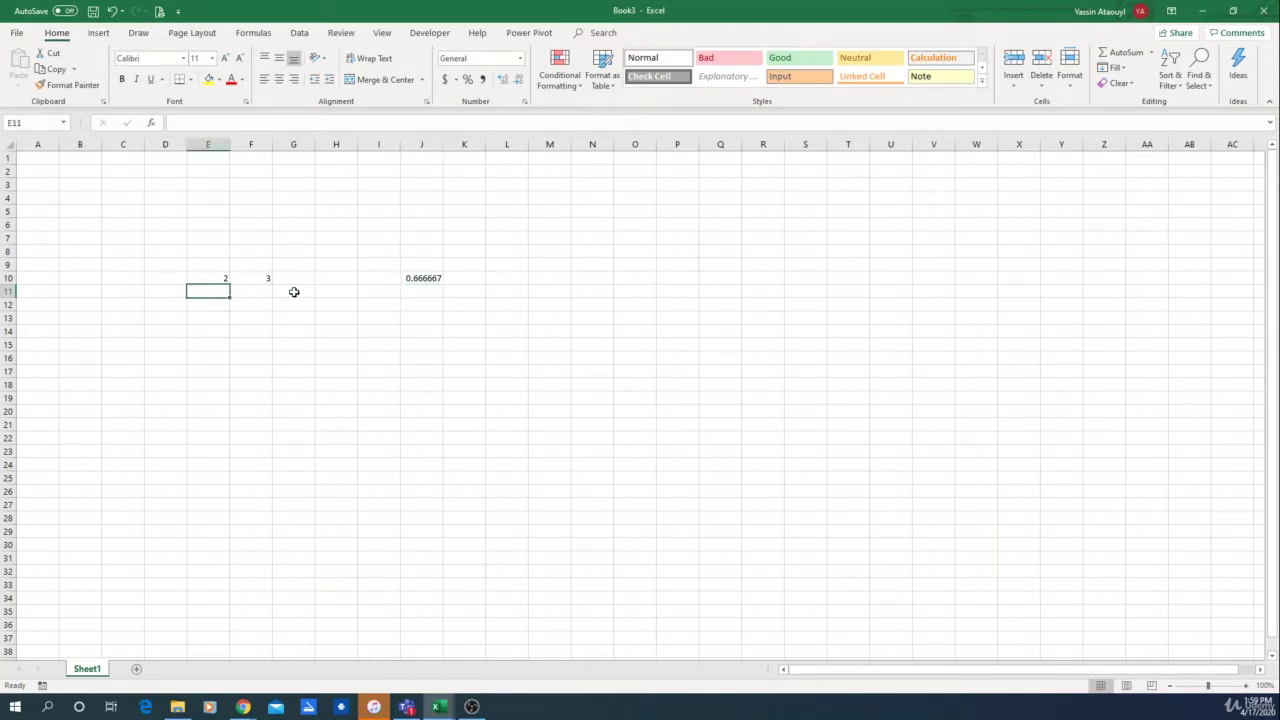
type("5")
key("Tab")
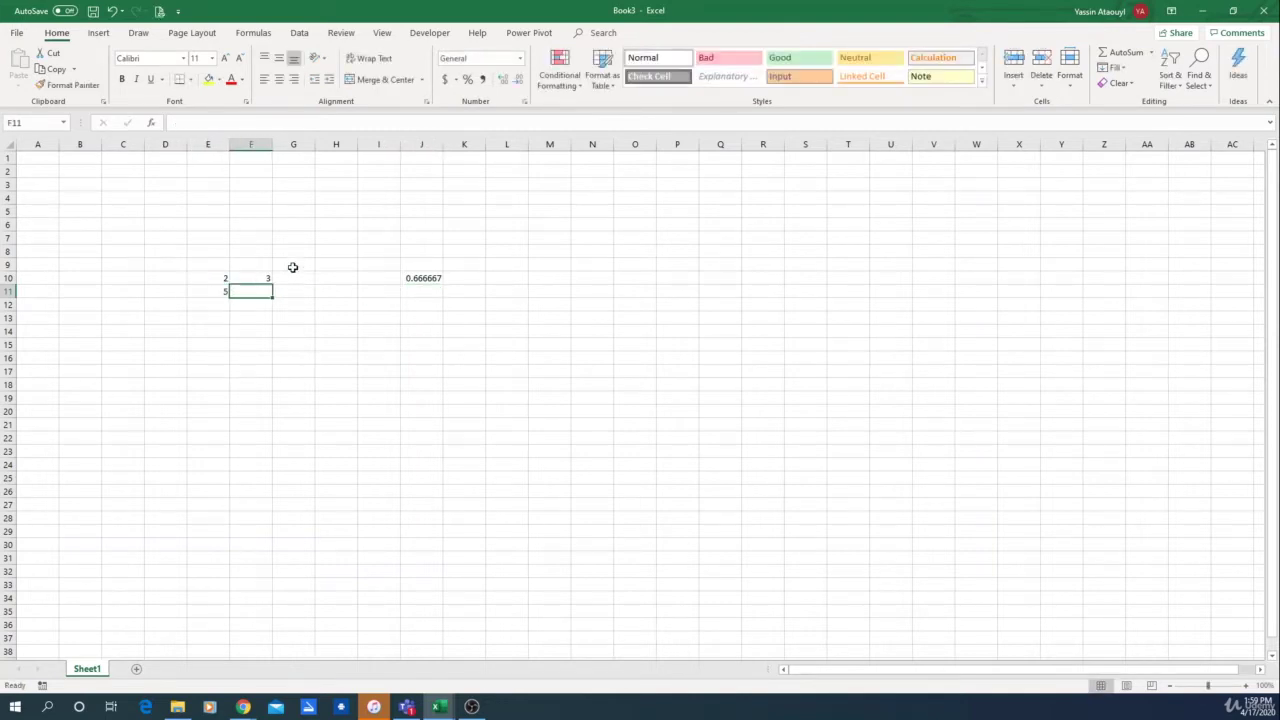
type("6")
key("Return")
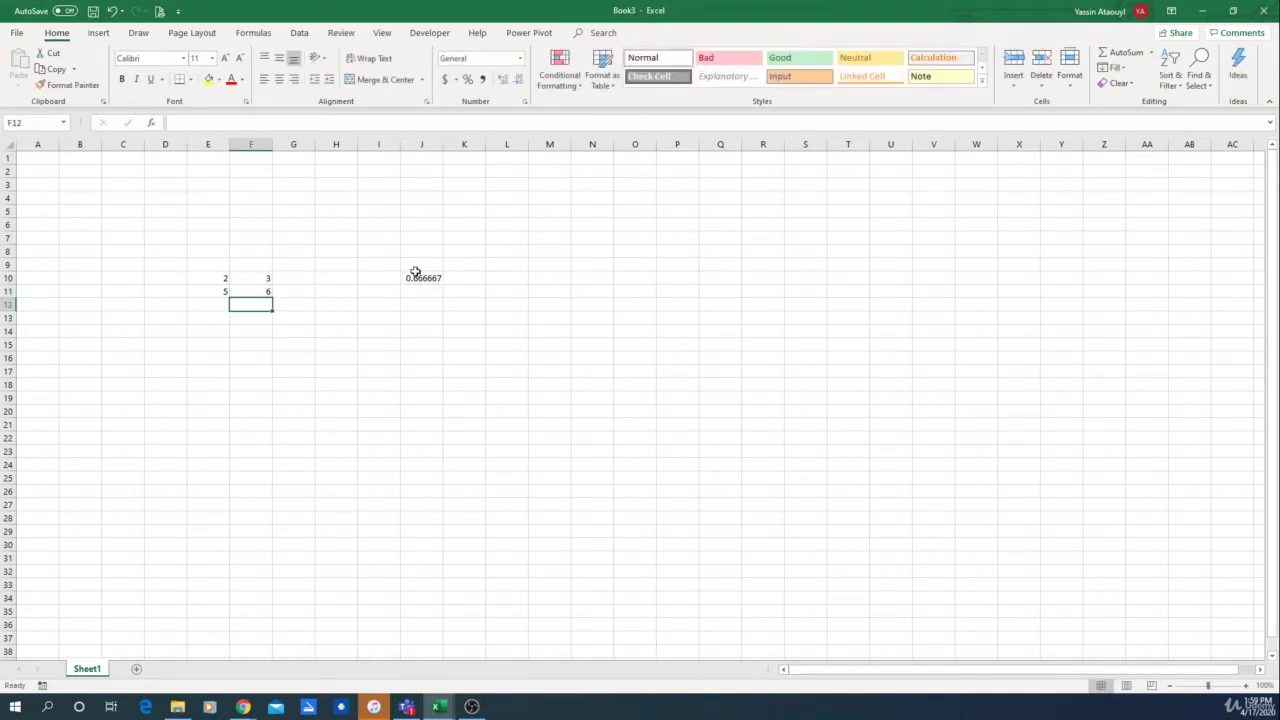
Step: Extend the formula in J10 with the product of the second-row numbers so it reads =E10/F10+E11*F11
left_click(416, 275)
left_click(213, 122)
type("+")
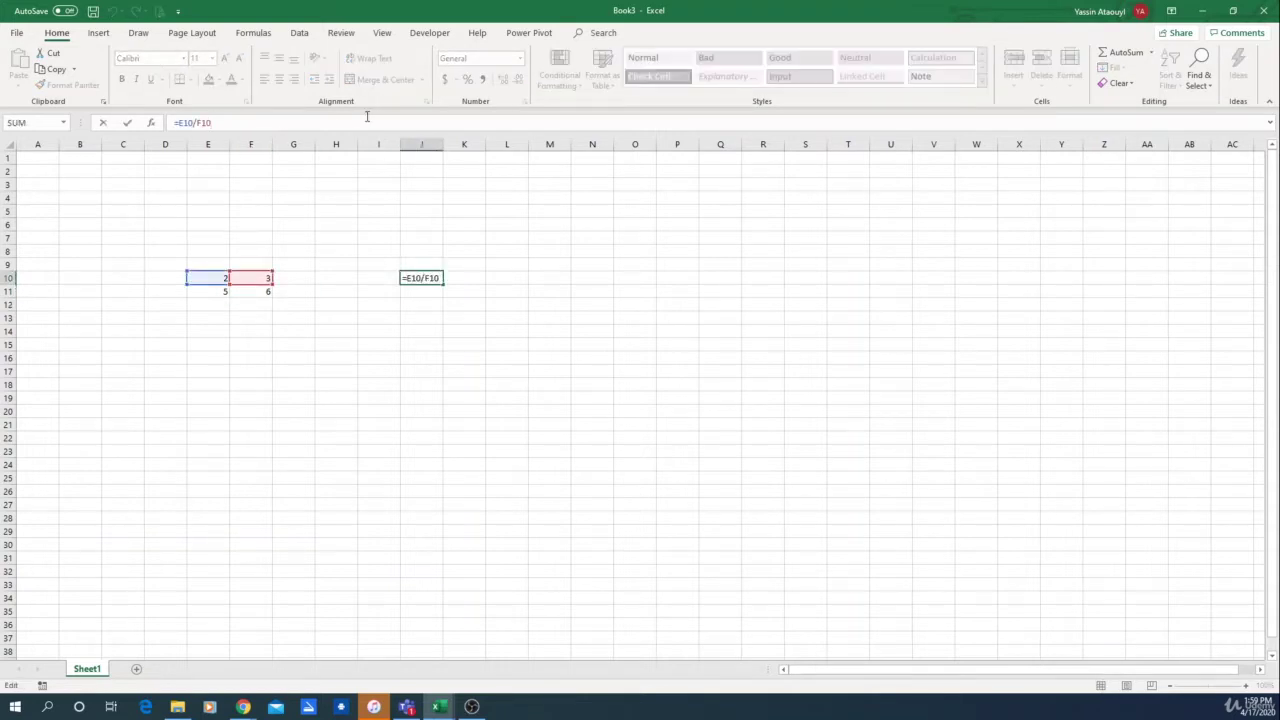
left_click(215, 289)
type("+")
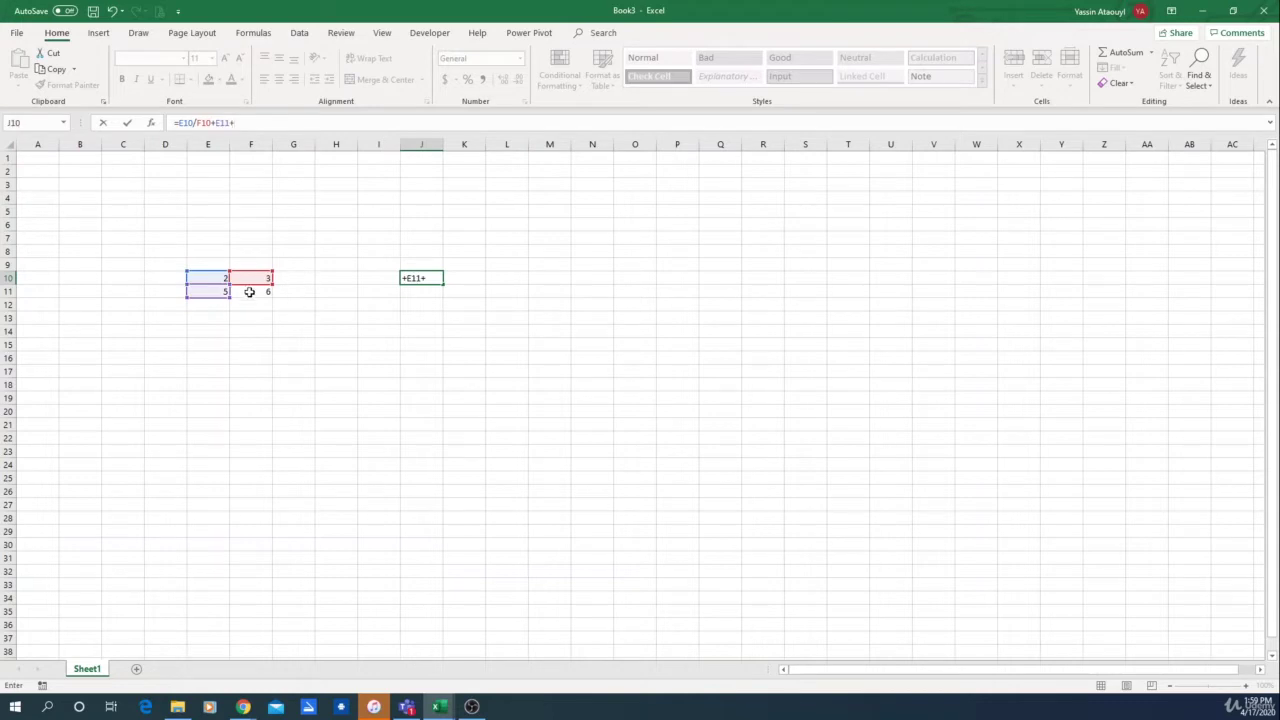
key("BackSpace")
type("*")
left_click(263, 291)
key("Return")
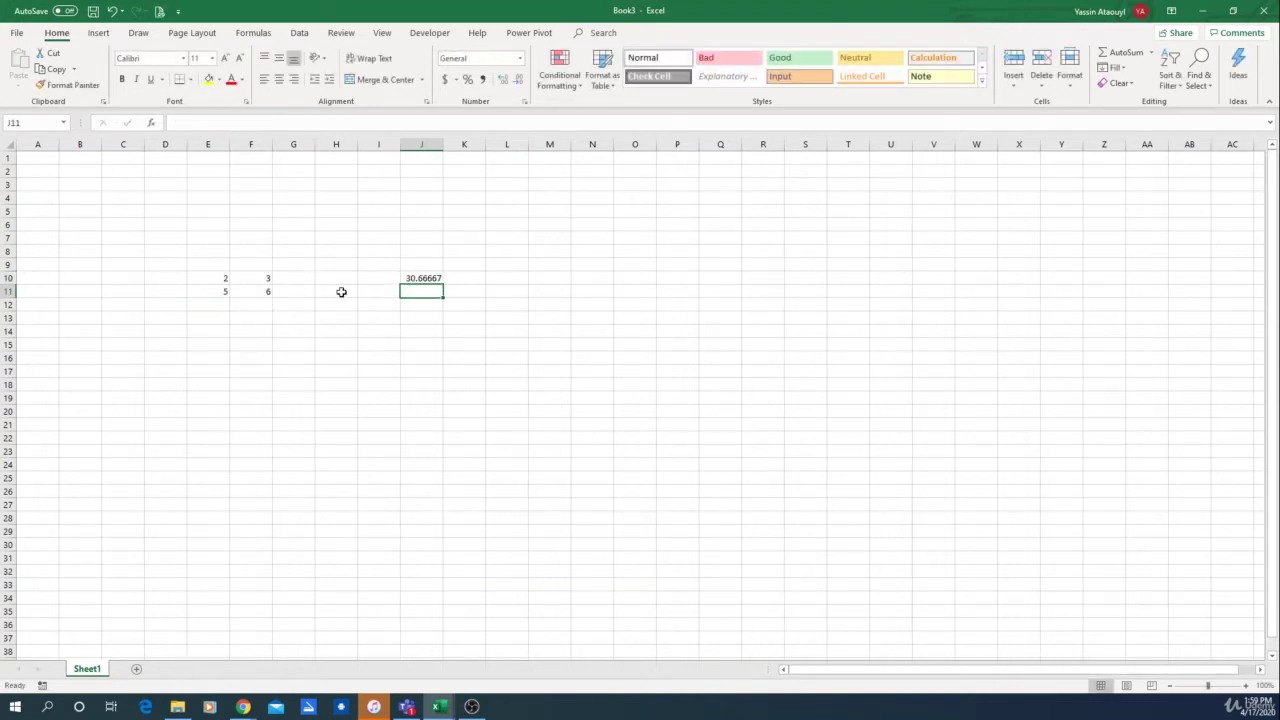
Step: Clear the contents of range C6:L21, including the numbers and the J10 formula, and select cell E10
left_click(438, 274)
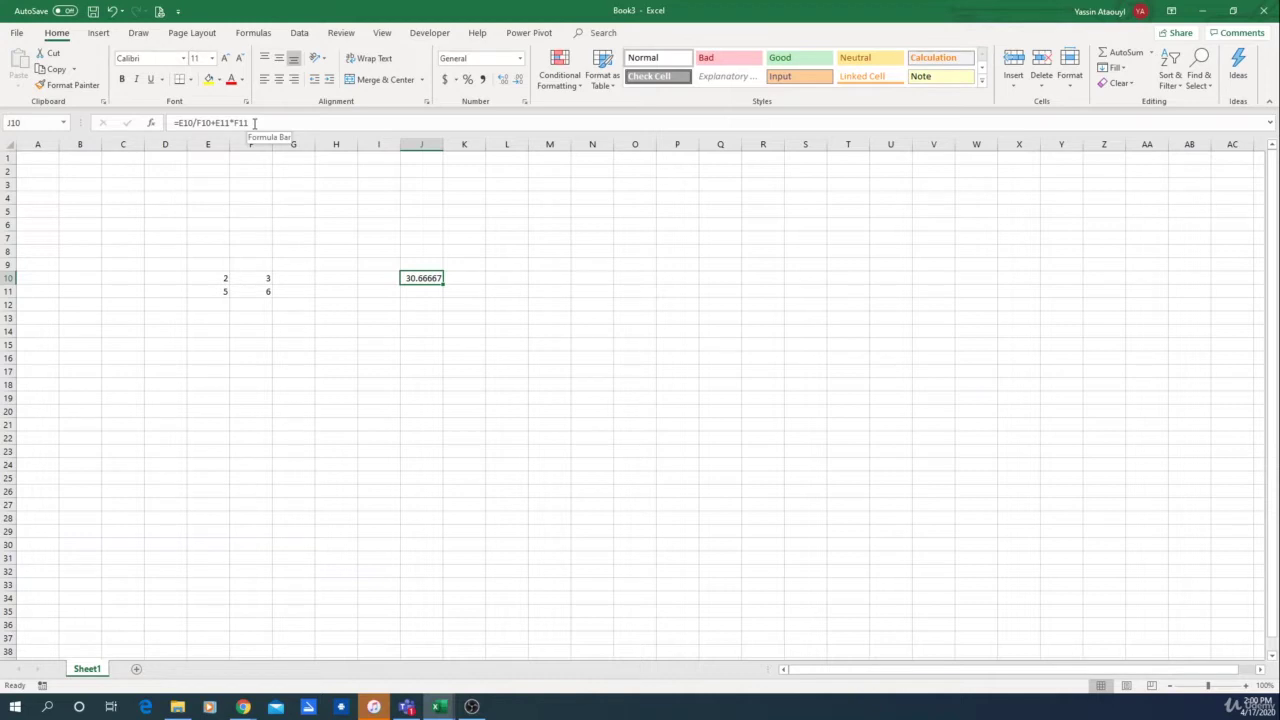
left_click(293, 304)
left_click_drag(125, 224, 525, 425)
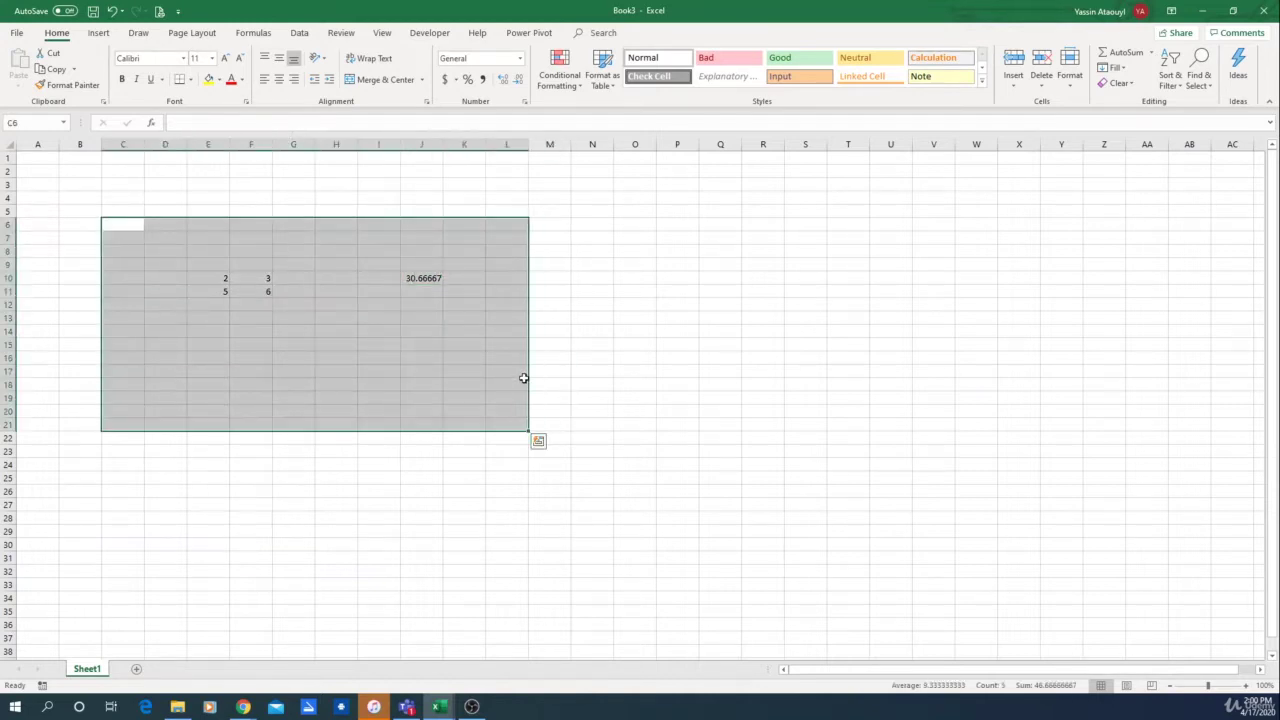
key("Delete")
left_click(262, 320)
left_click(237, 291)
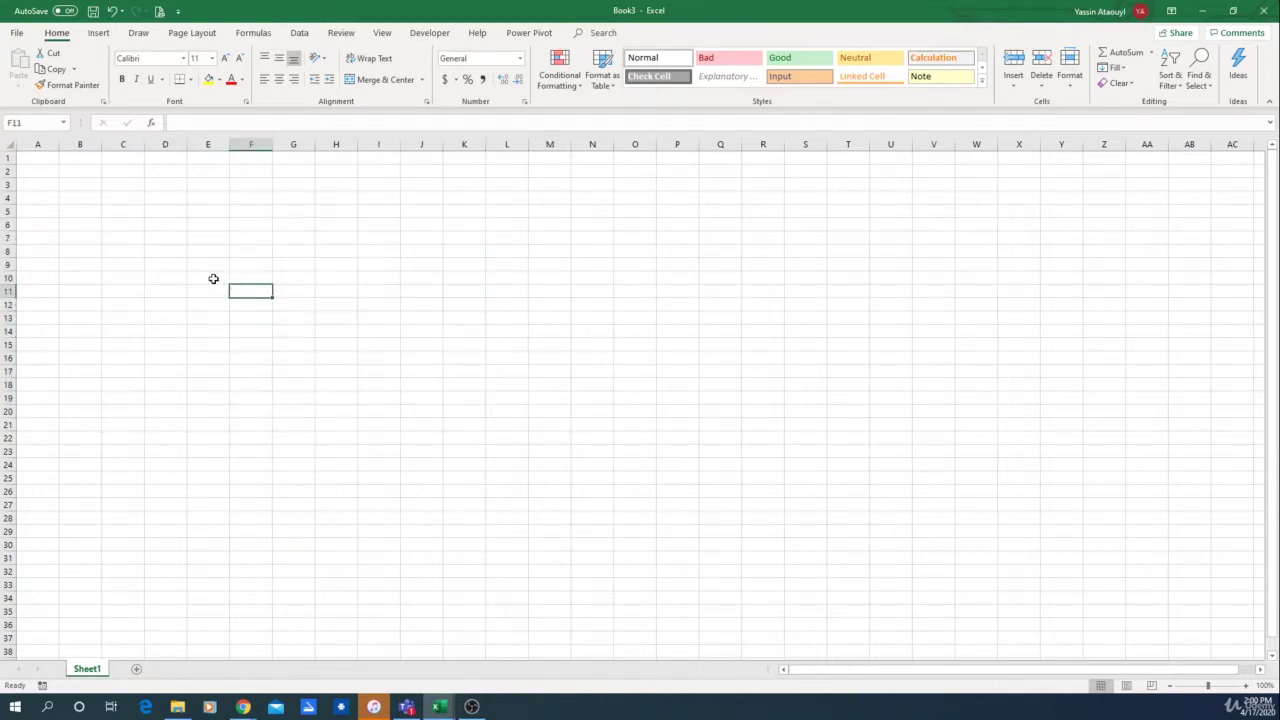
left_click(213, 279)
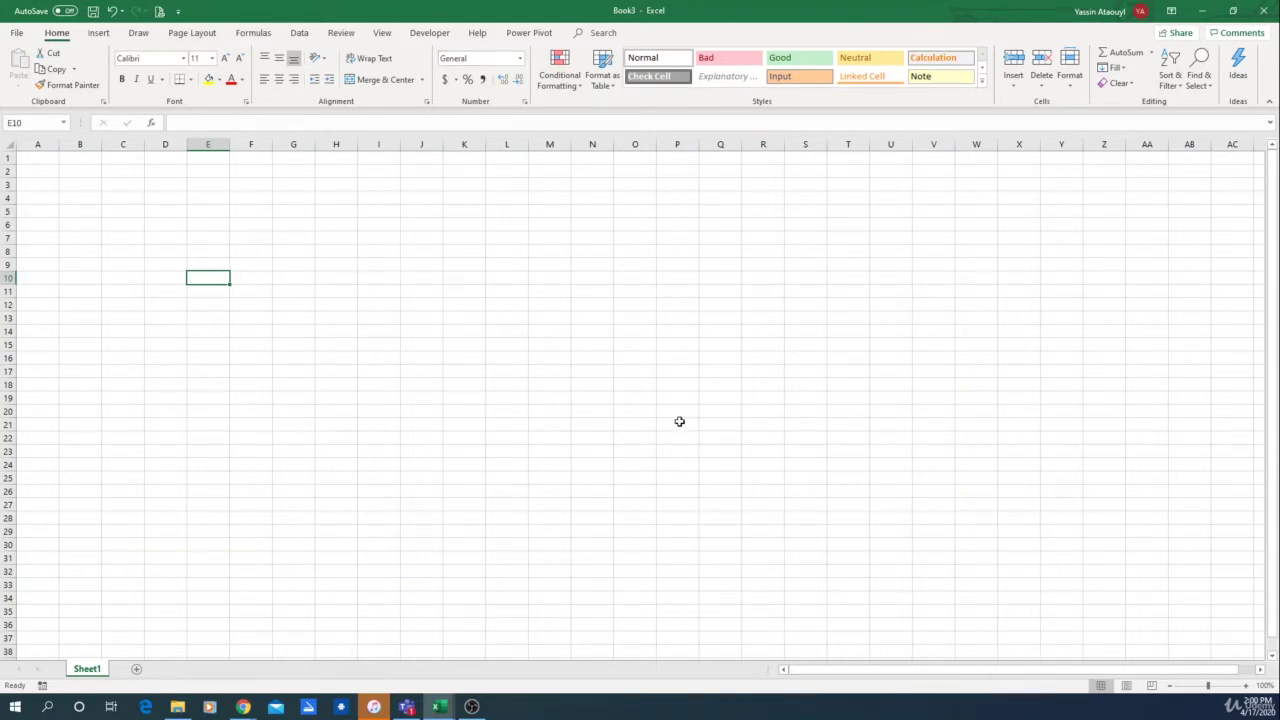
Step: Browse the function library's categories, including the Financial functions and the additional function groups
left_click(252, 33)
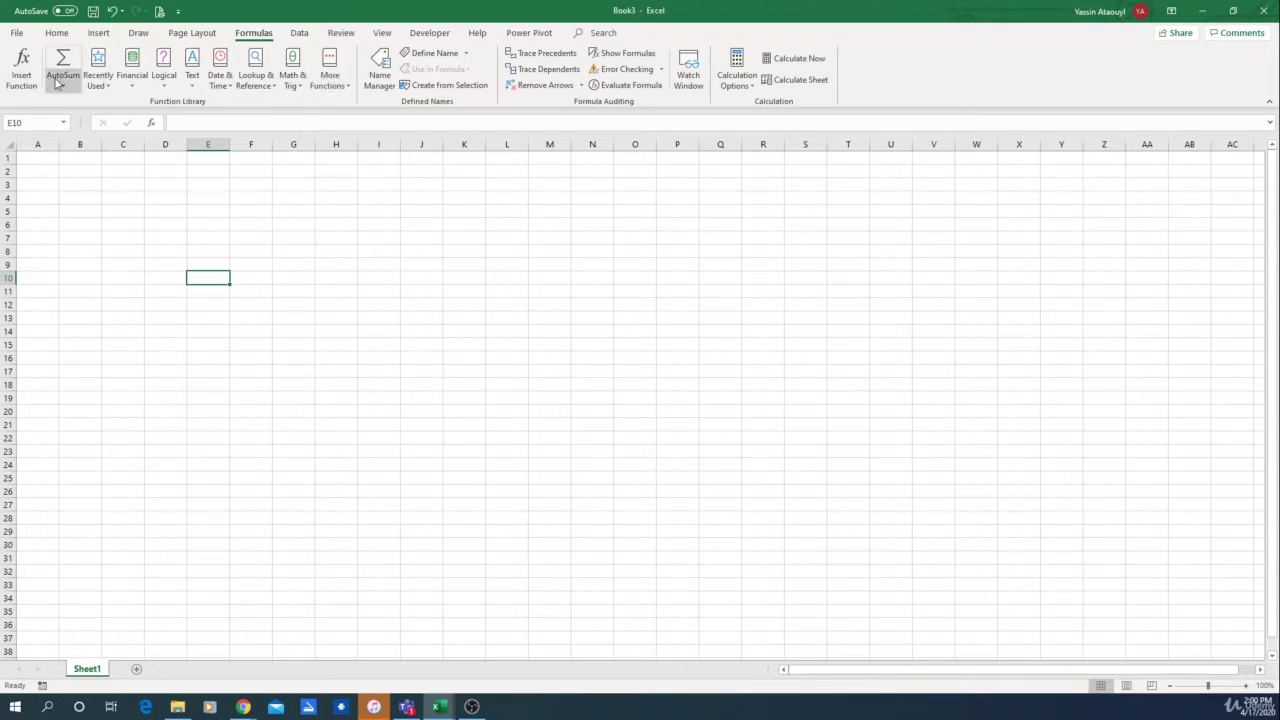
left_click(191, 89)
left_click(163, 88)
left_click(131, 88)
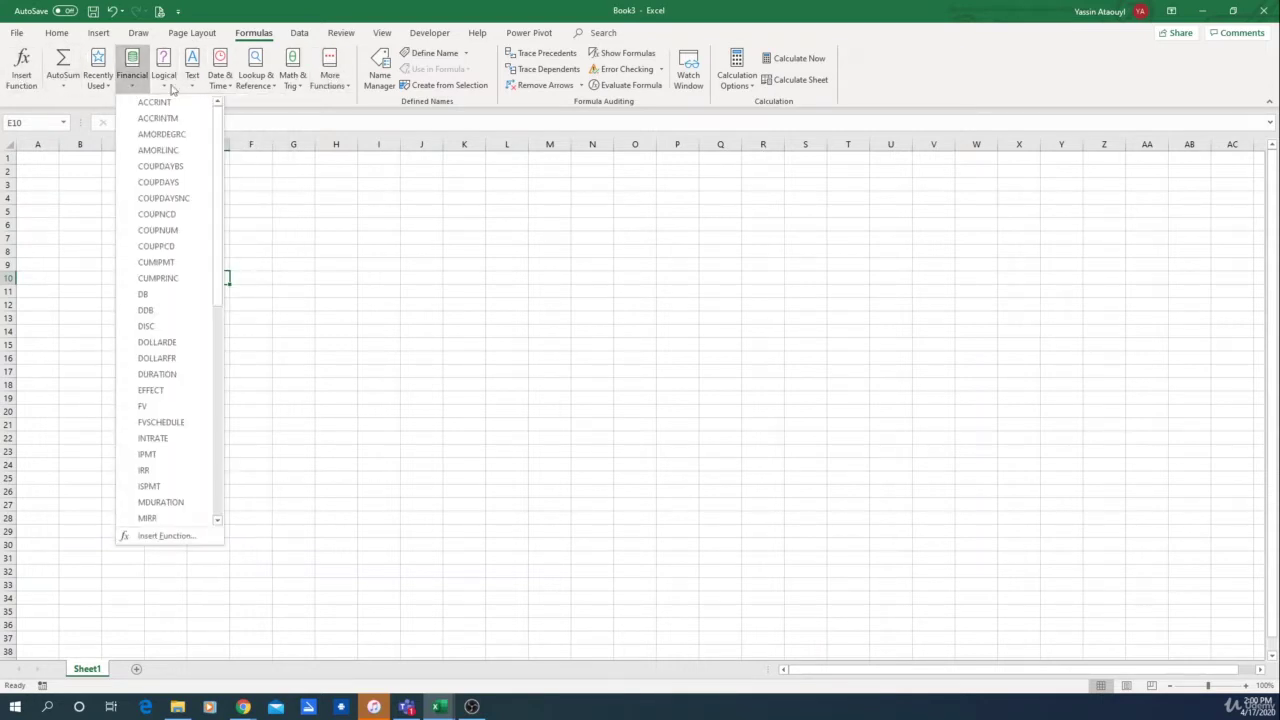
left_click(343, 90)
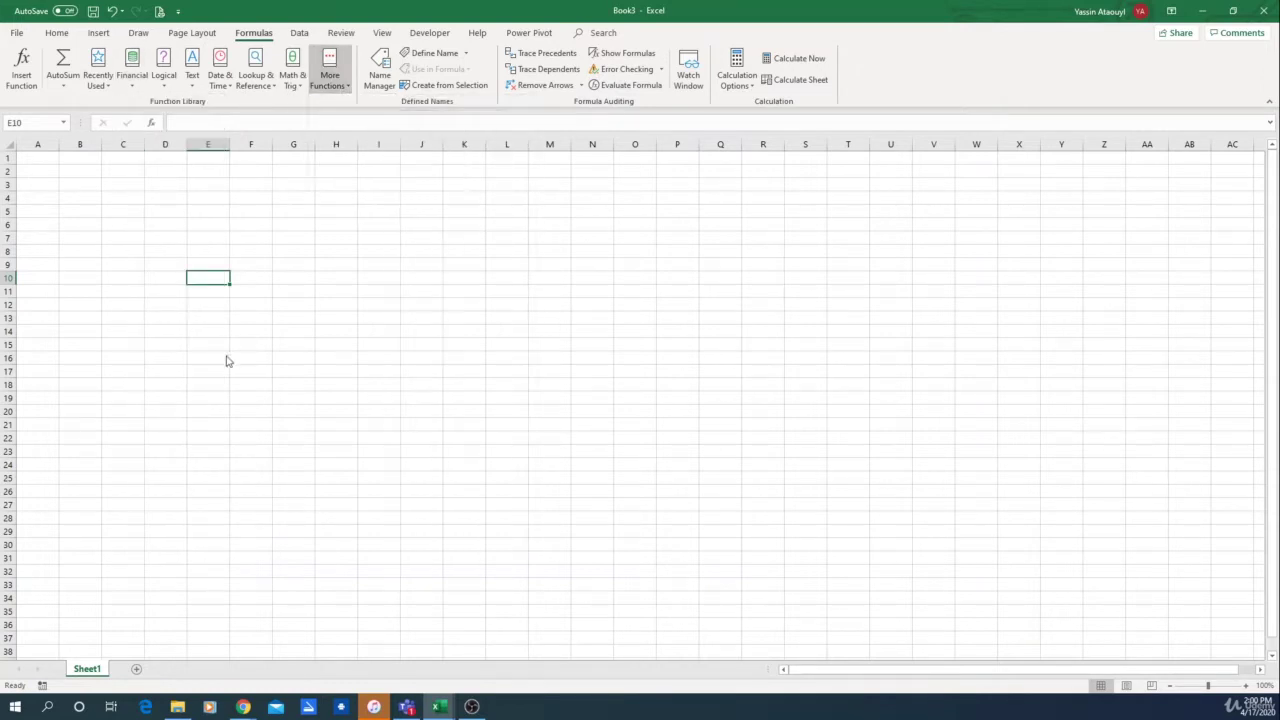
left_click(282, 271)
left_click(353, 319)
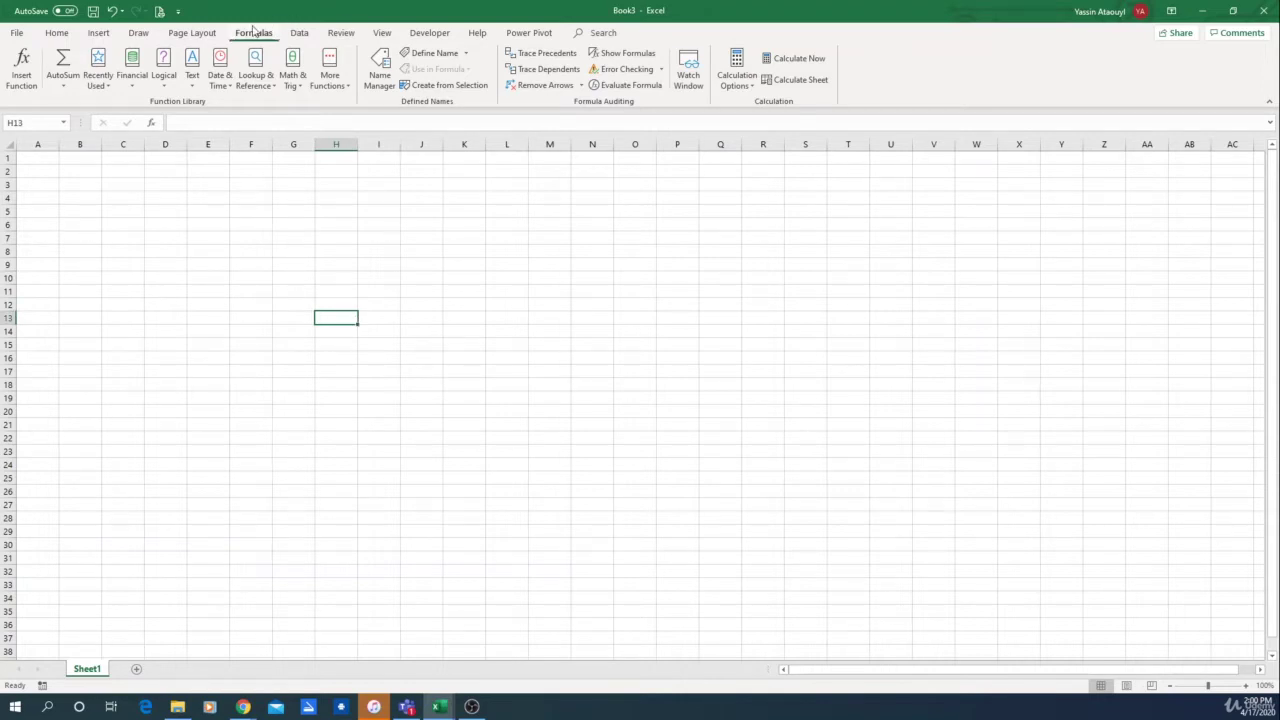
left_click(392, 262)
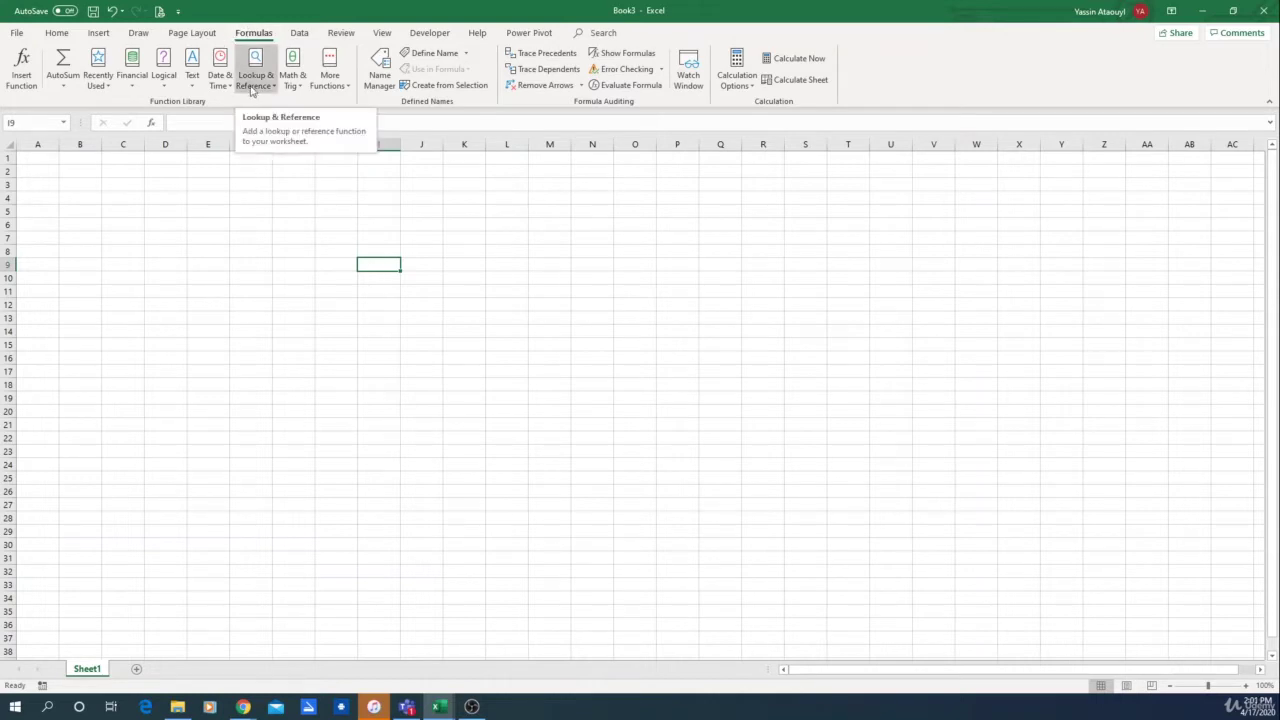
left_click(194, 223)
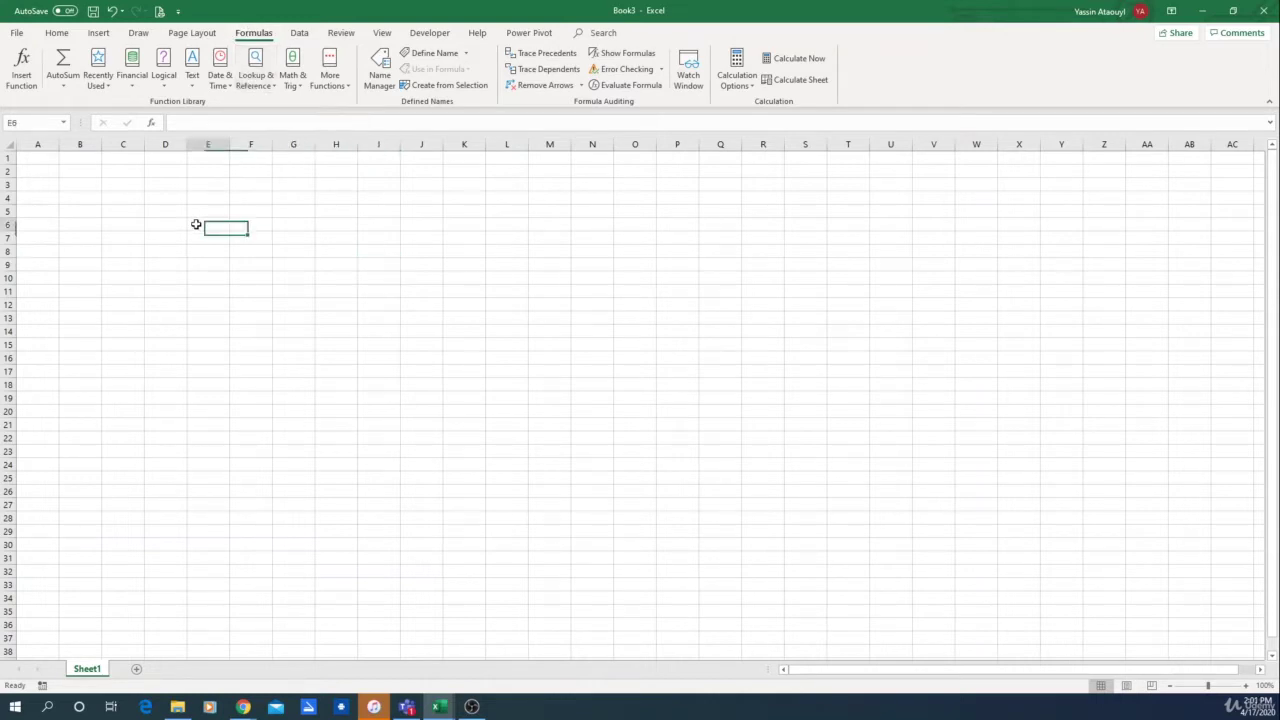
left_click(183, 237)
left_click(335, 303)
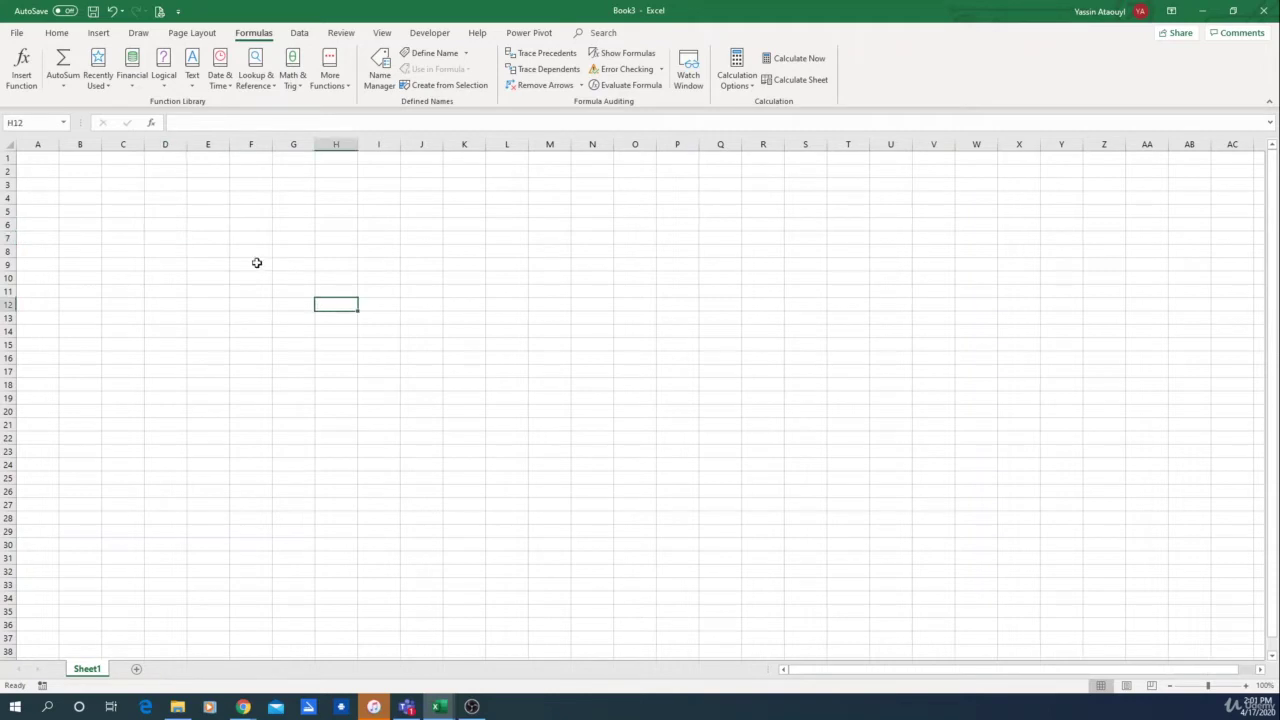
left_click(257, 264)
key("Down")
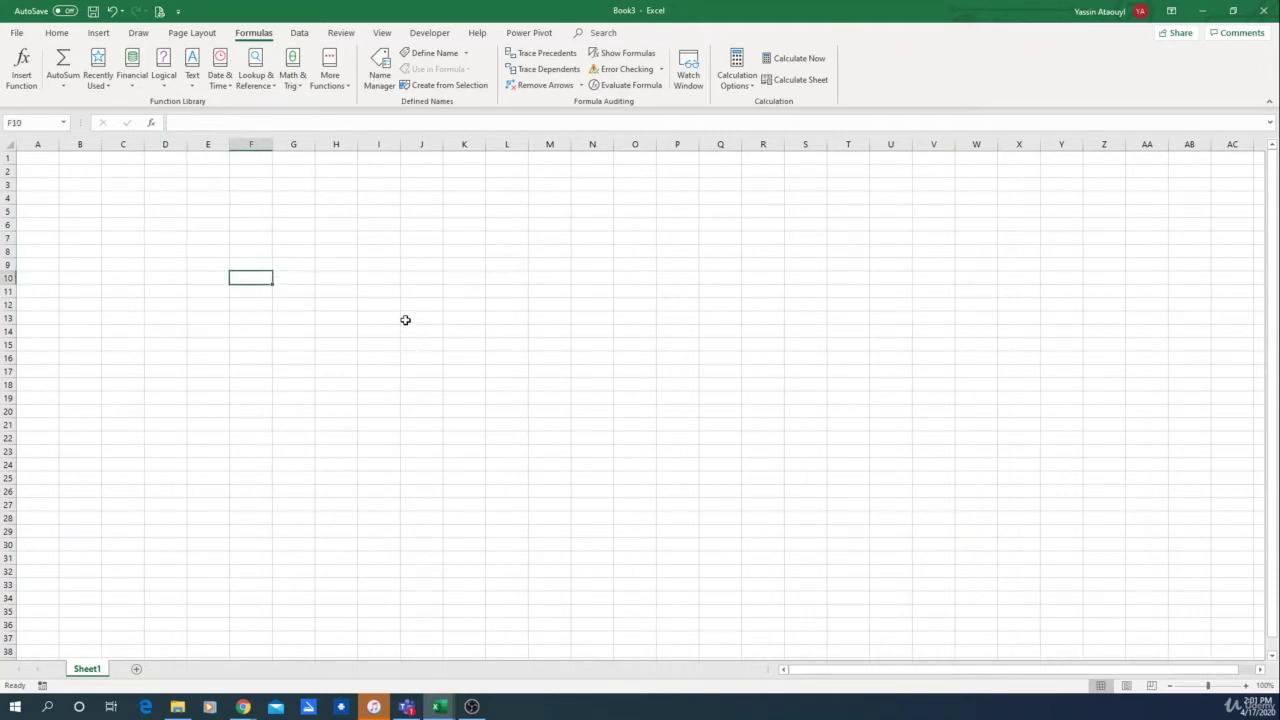
key("Left")
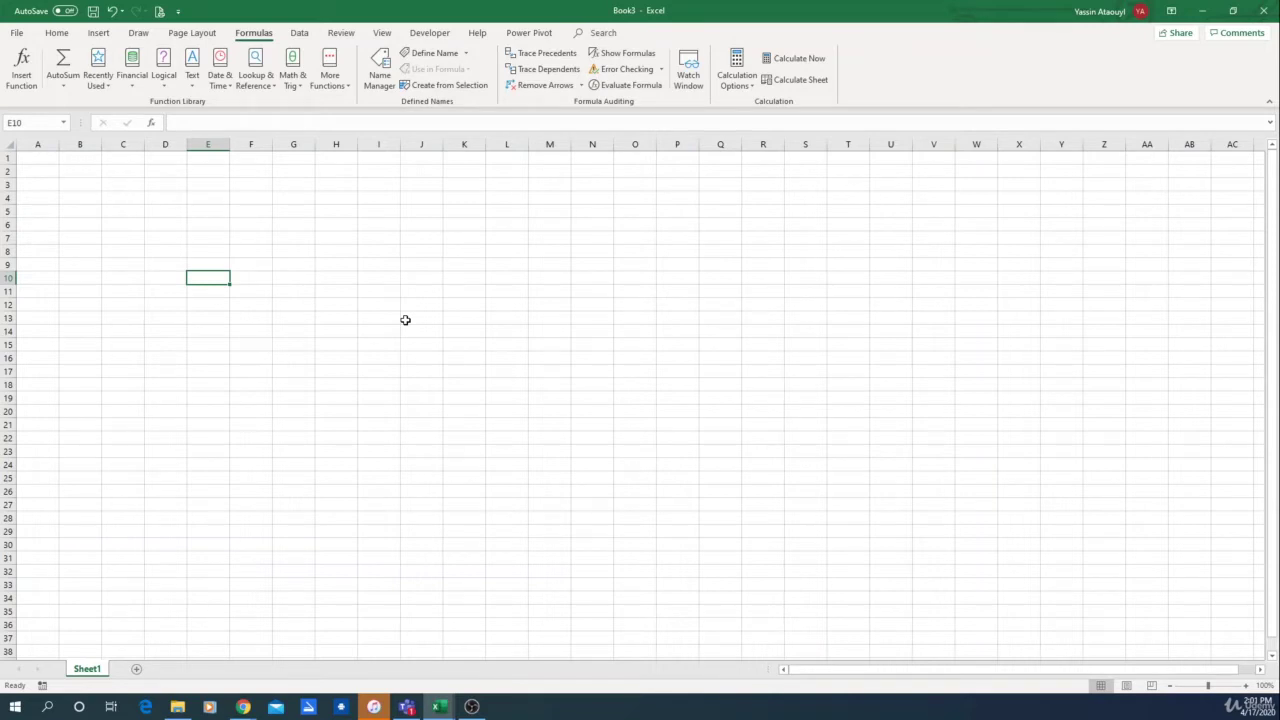
Step: Enter the numbers 5, 6, 7 and 8 across cells E10 to H10
type("5")
key("Tab")
type("6")
key("Tab")
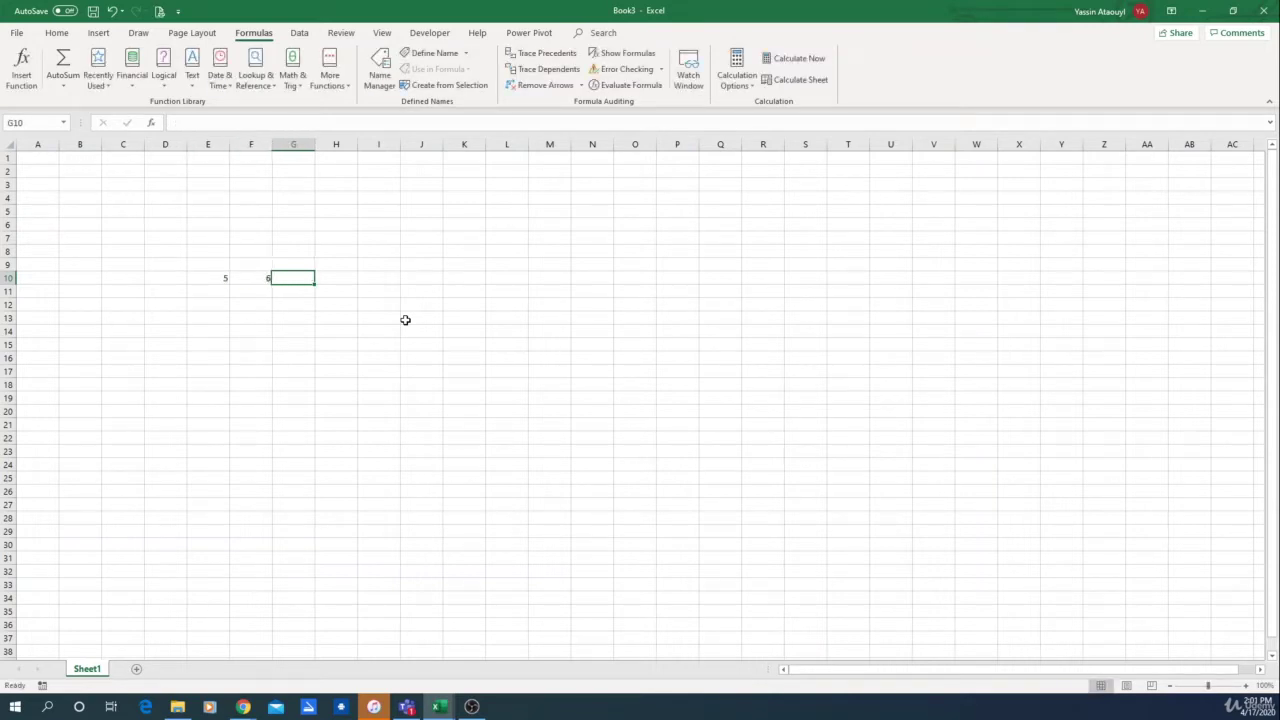
type("7")
key("Tab")
type("8")
key("Tab")
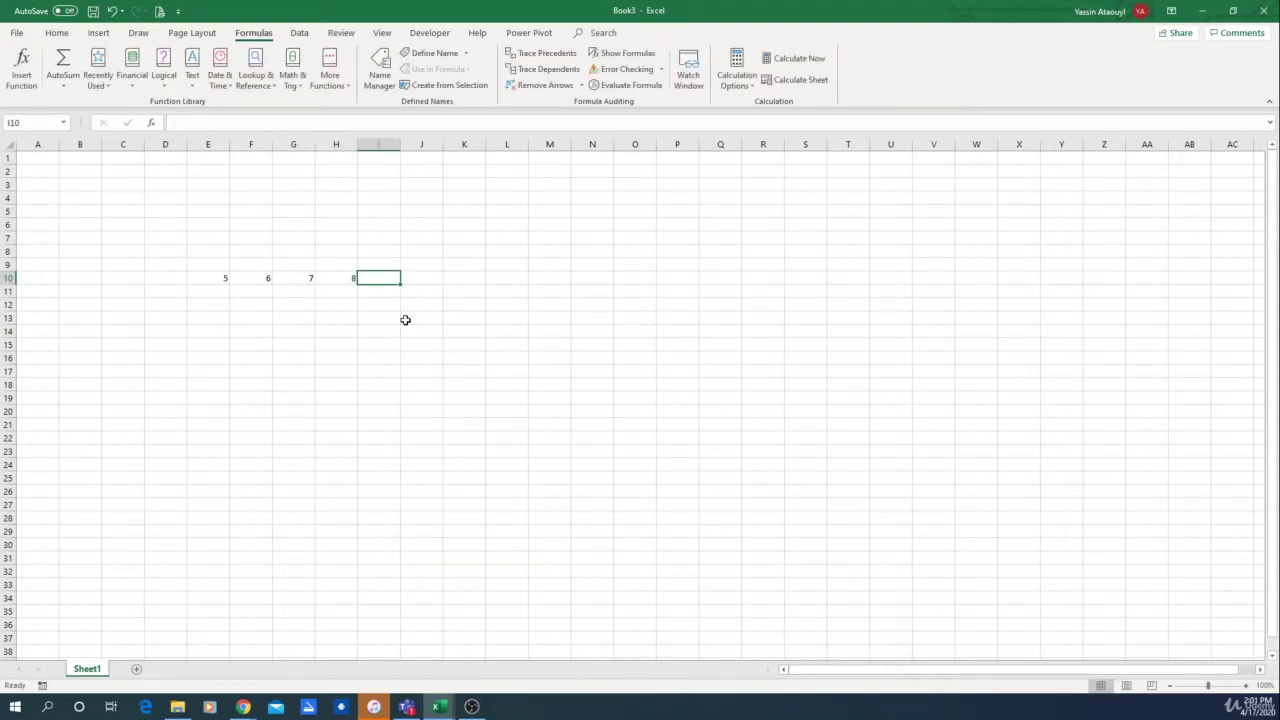
Step: Add the four numbers of row 10 in cell E13 with the formula =E10+F10+G10+H10
left_click(205, 278)
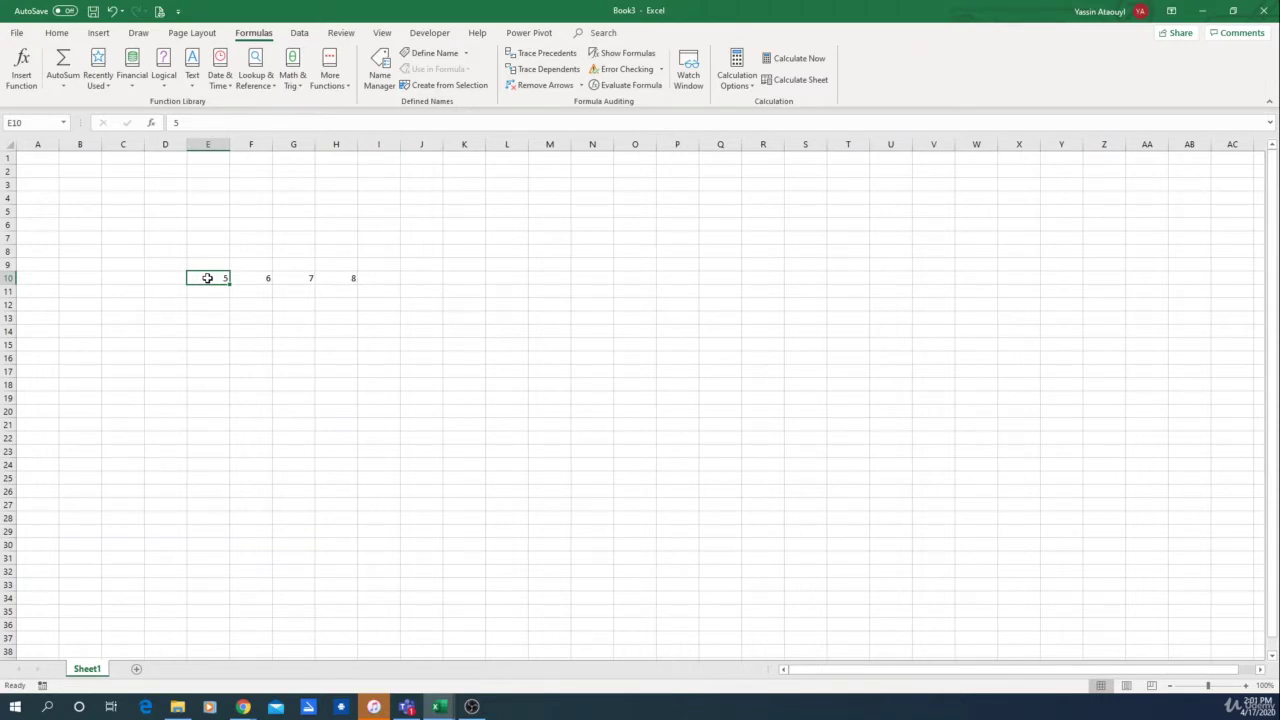
key("Down")
key("Down")
key("Down")
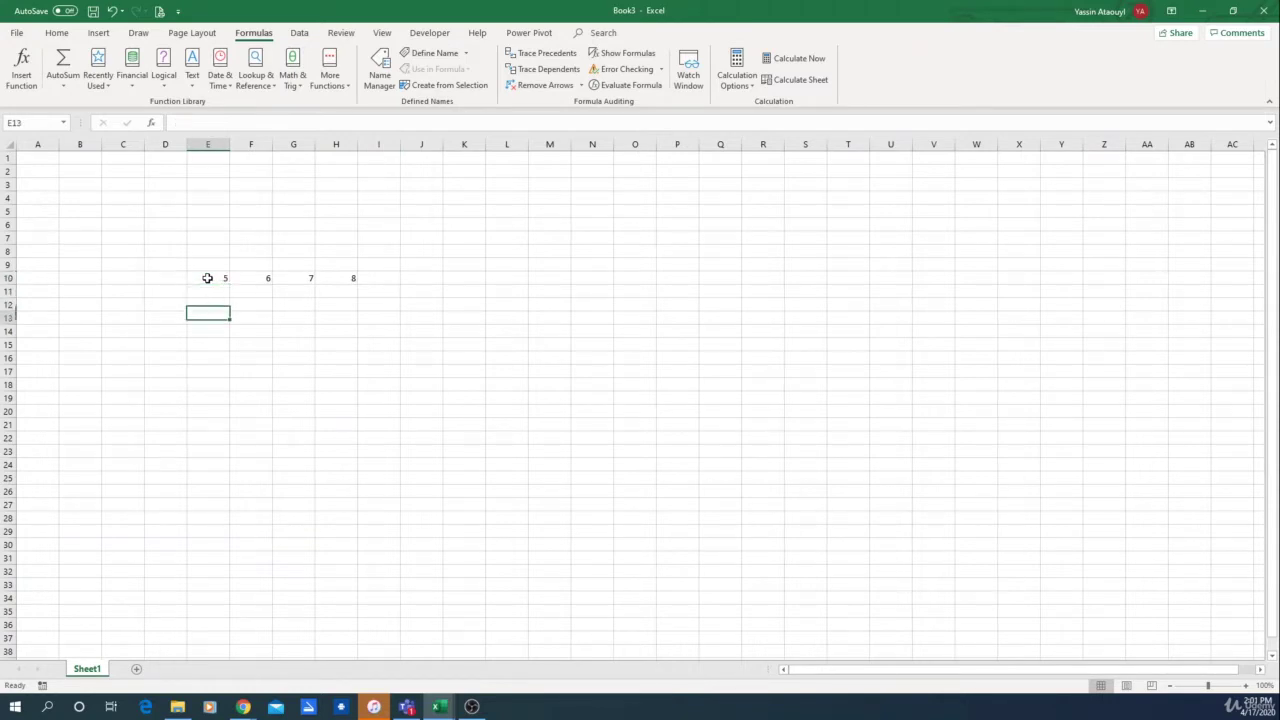
left_click(207, 278)
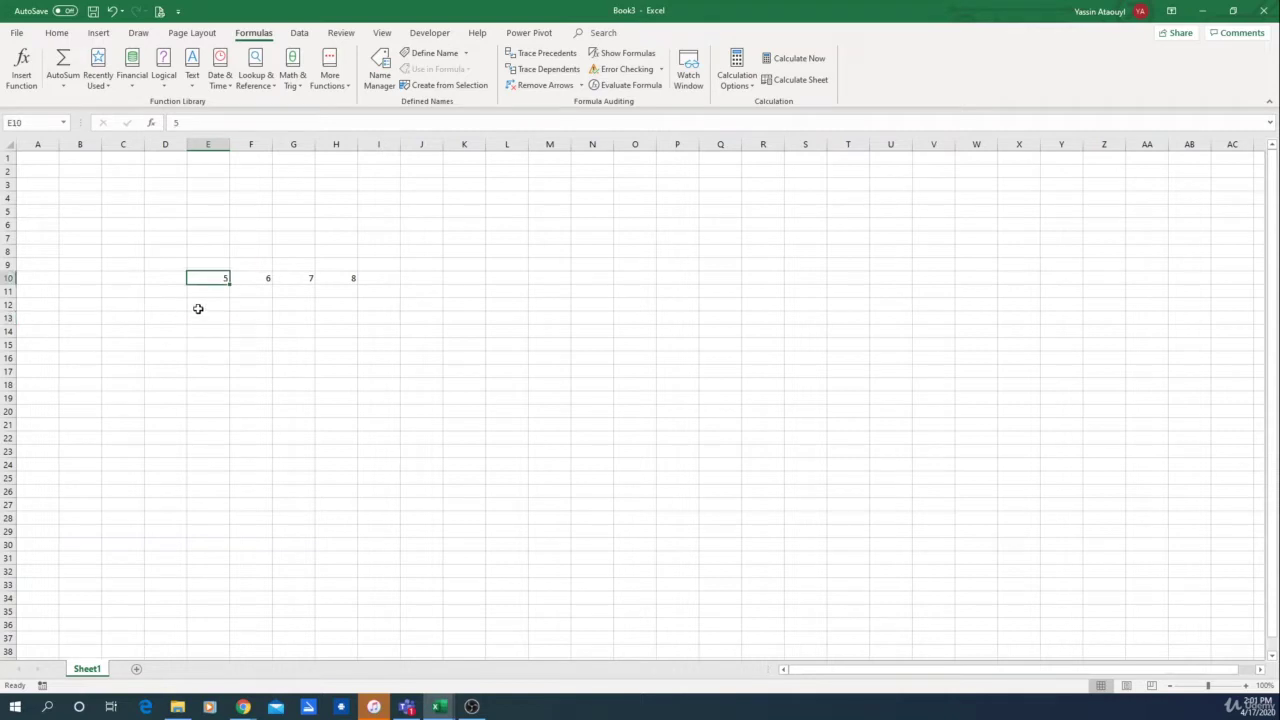
left_click(199, 317)
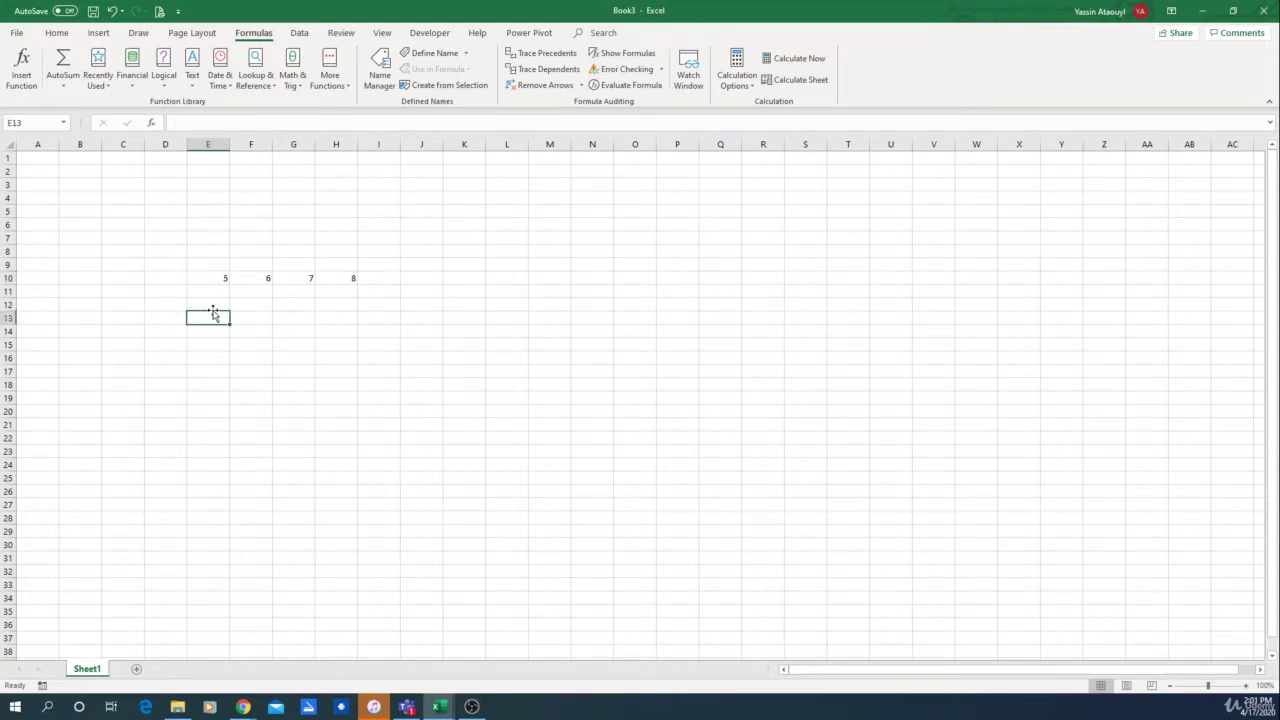
type("=")
left_click(214, 277)
type("+")
left_click(258, 278)
type("+")
left_click(305, 278)
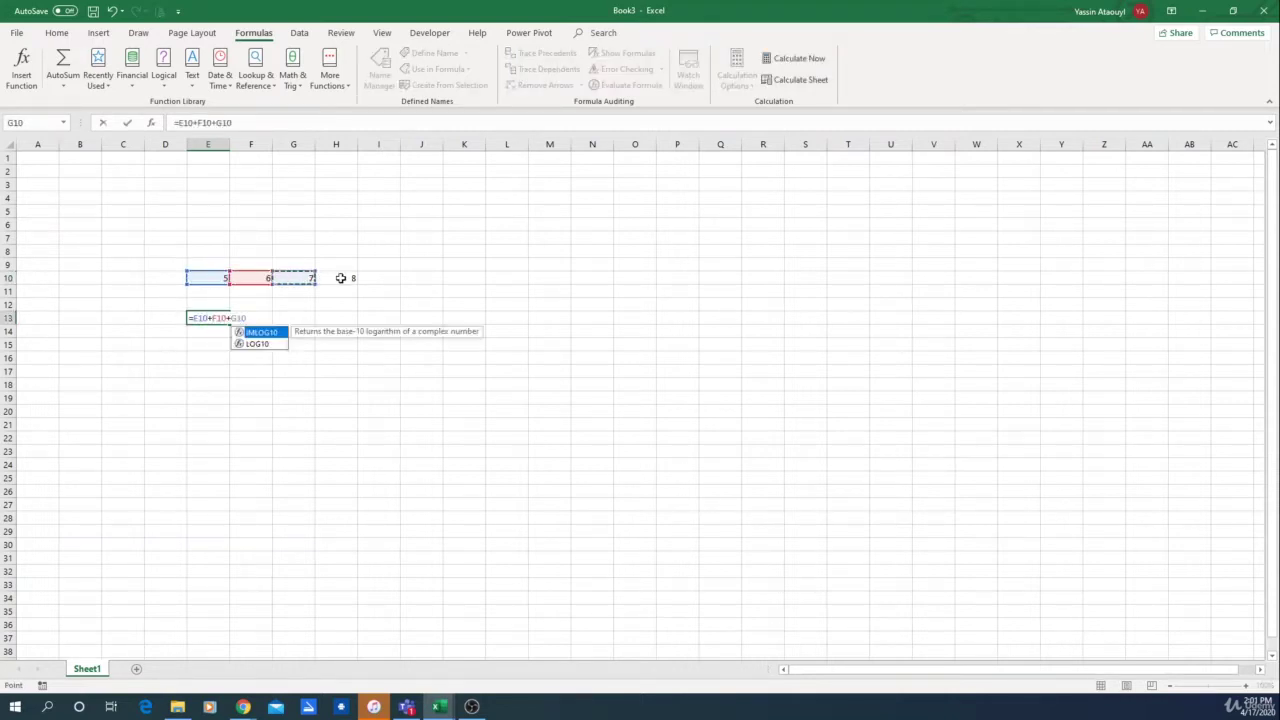
type("+")
left_click(341, 278)
key("Return")
Step: Turn the sum in E13 into a manual average by changing the formula to =(E10+F10+G10+H10)/4
left_click(222, 320)
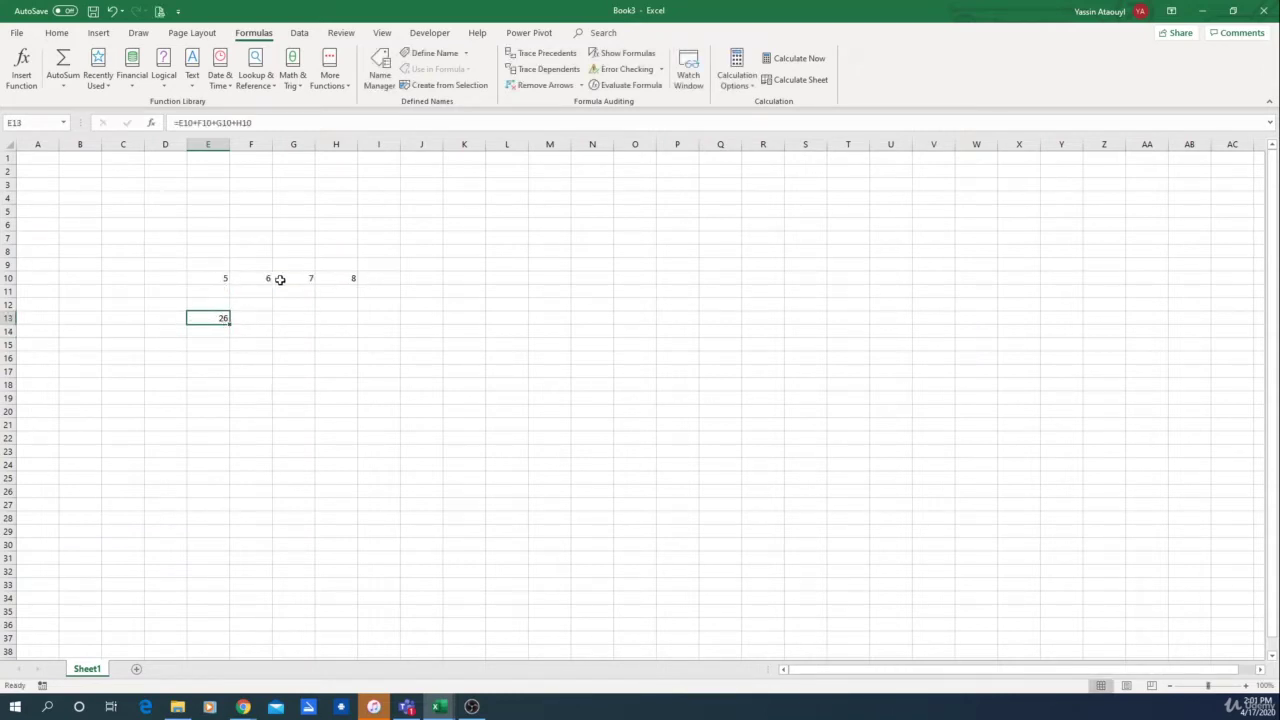
left_click(181, 123)
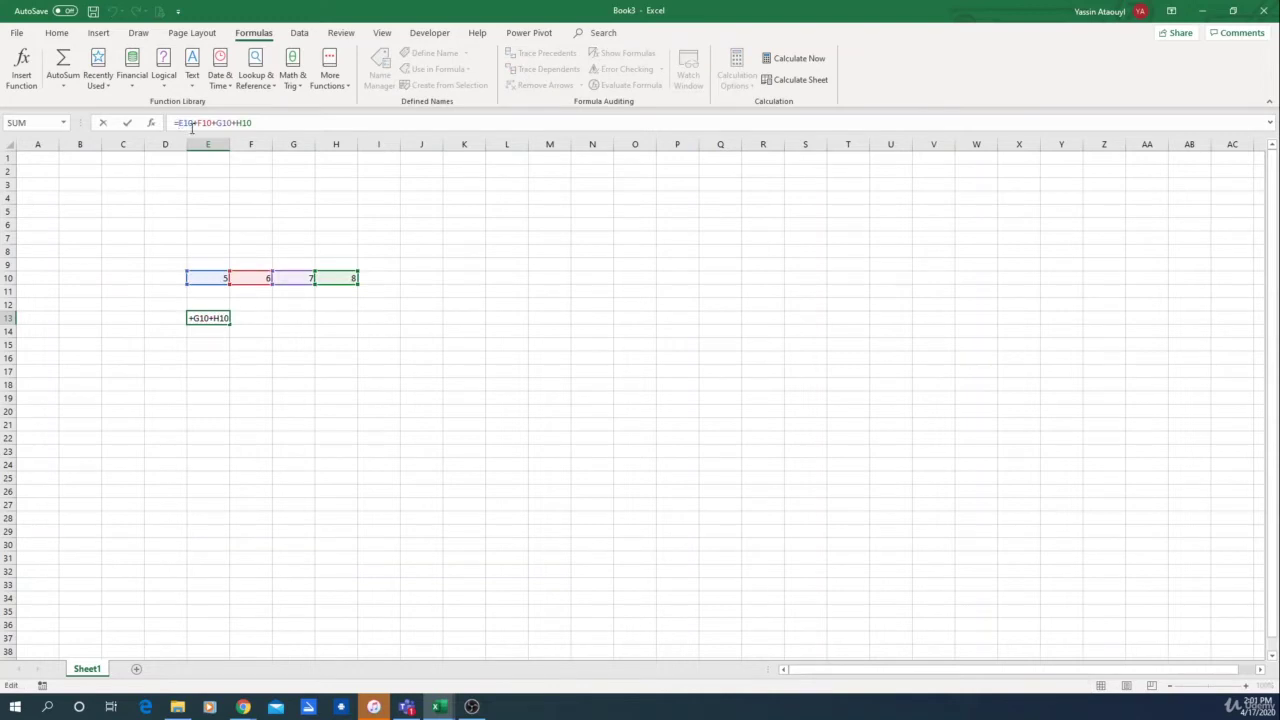
left_click(178, 123)
type("(")
left_click(289, 120)
type(")/4")
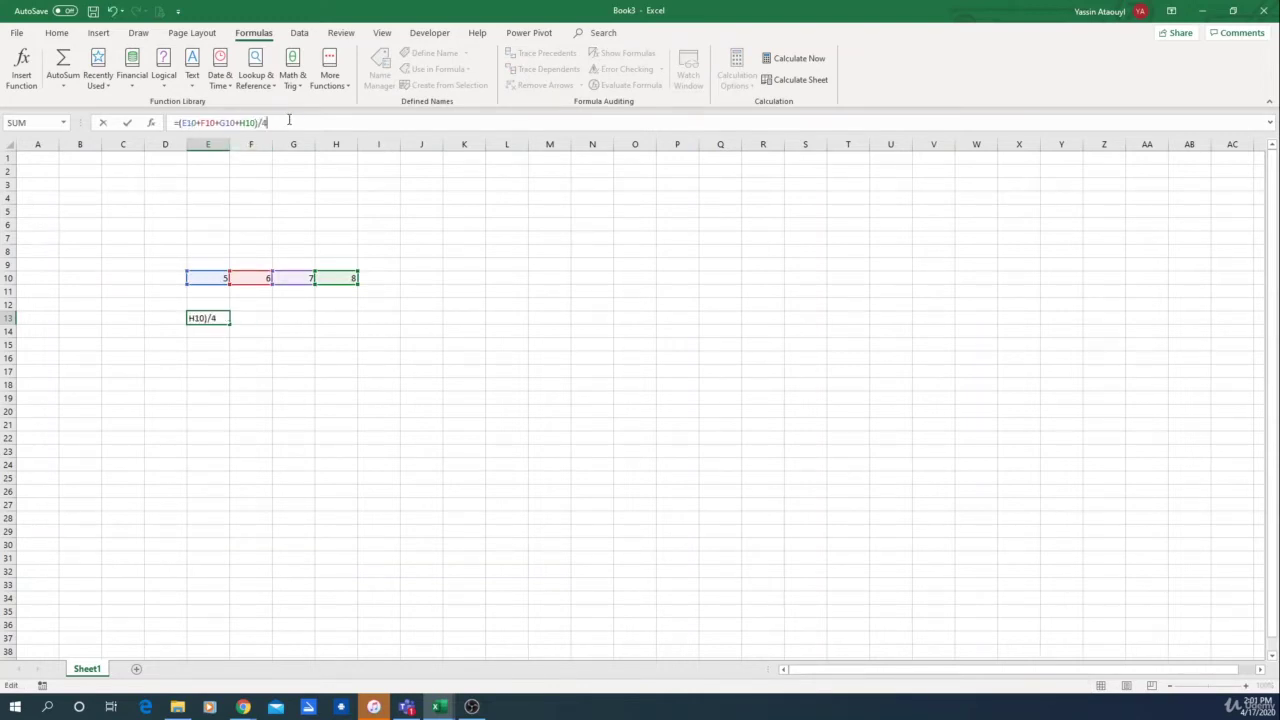
key("Return")
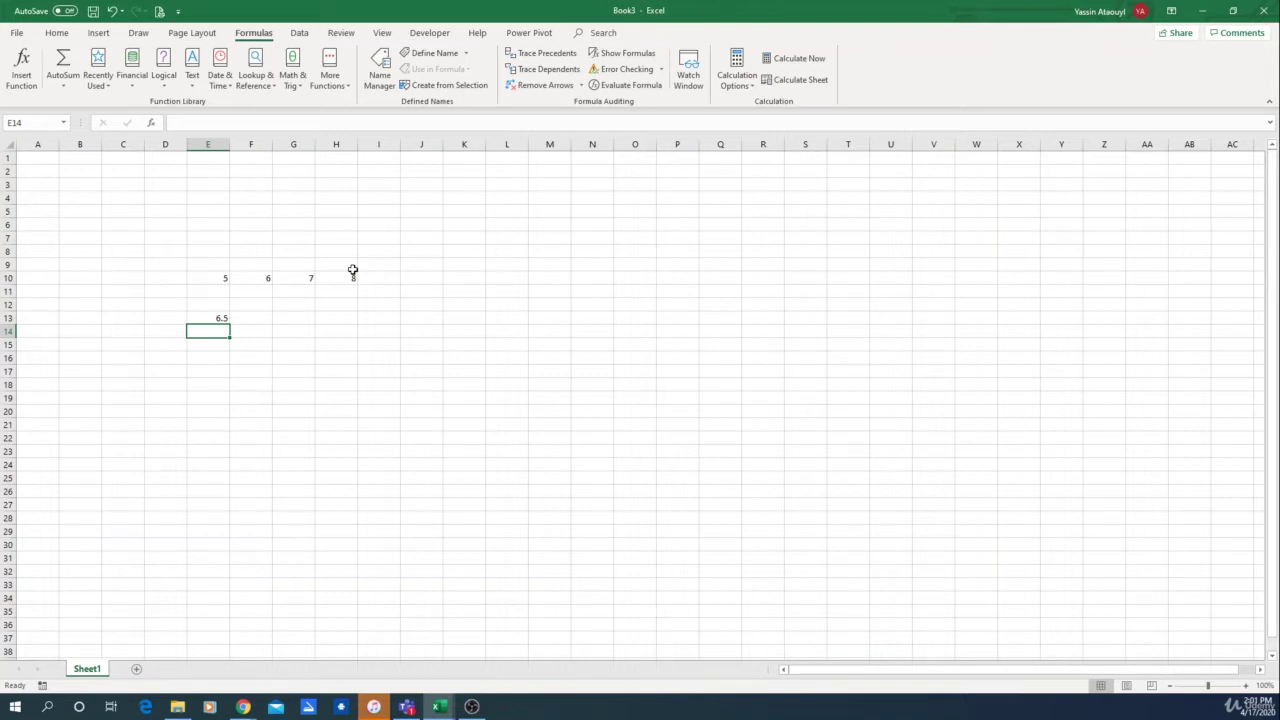
Step: Calculate the average of E10:H10 in cell E14 with the AVERAGE function, then reselect E14 to check its formula
type("=av")
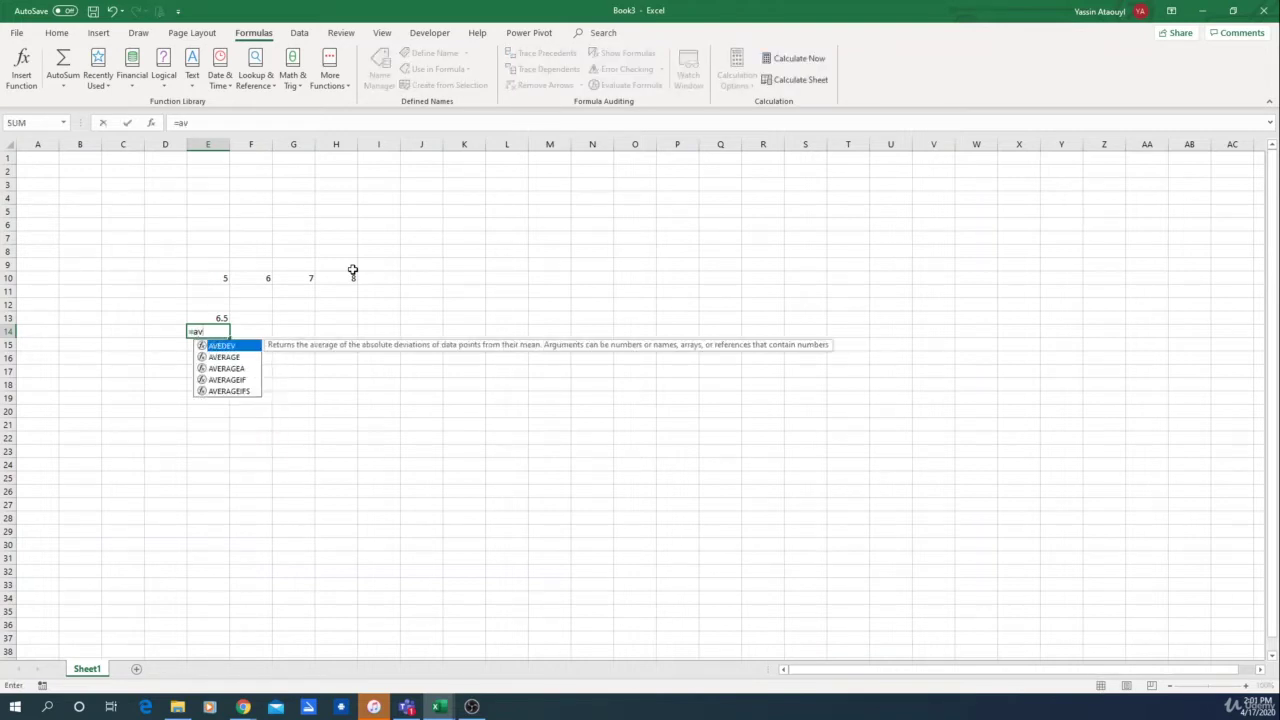
double_click(218, 357)
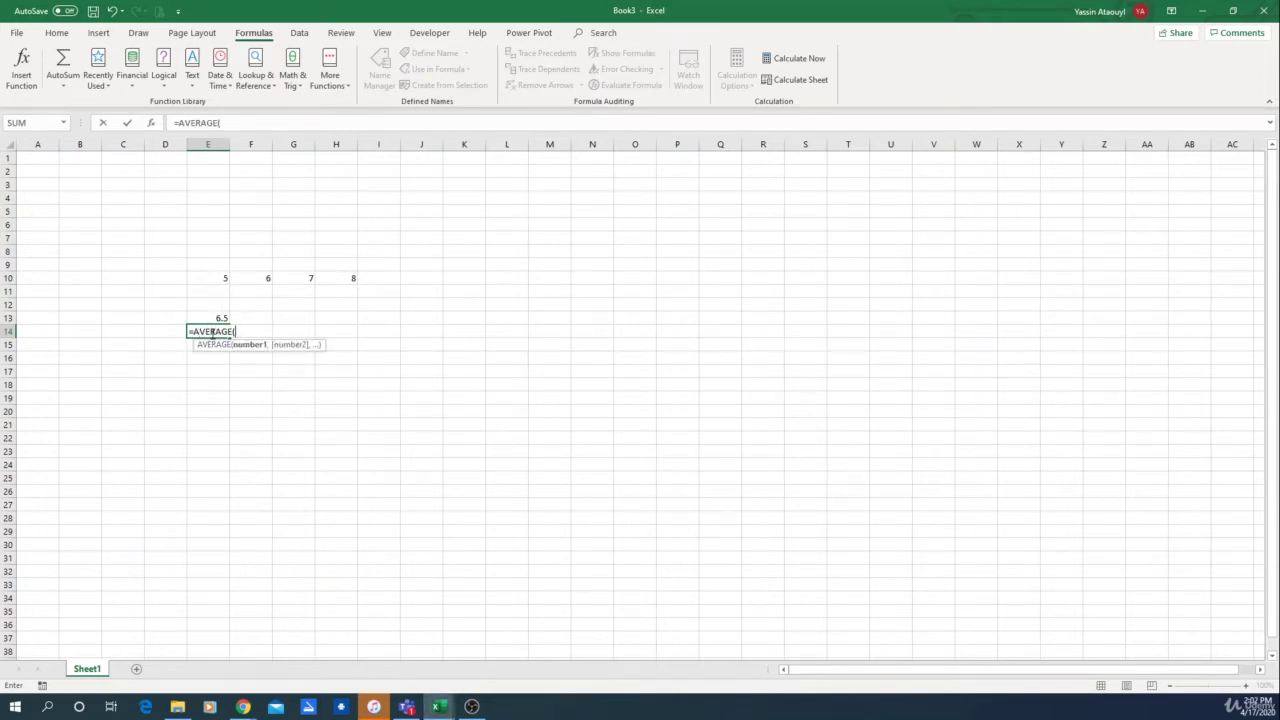
left_click_drag(209, 280, 345, 280)
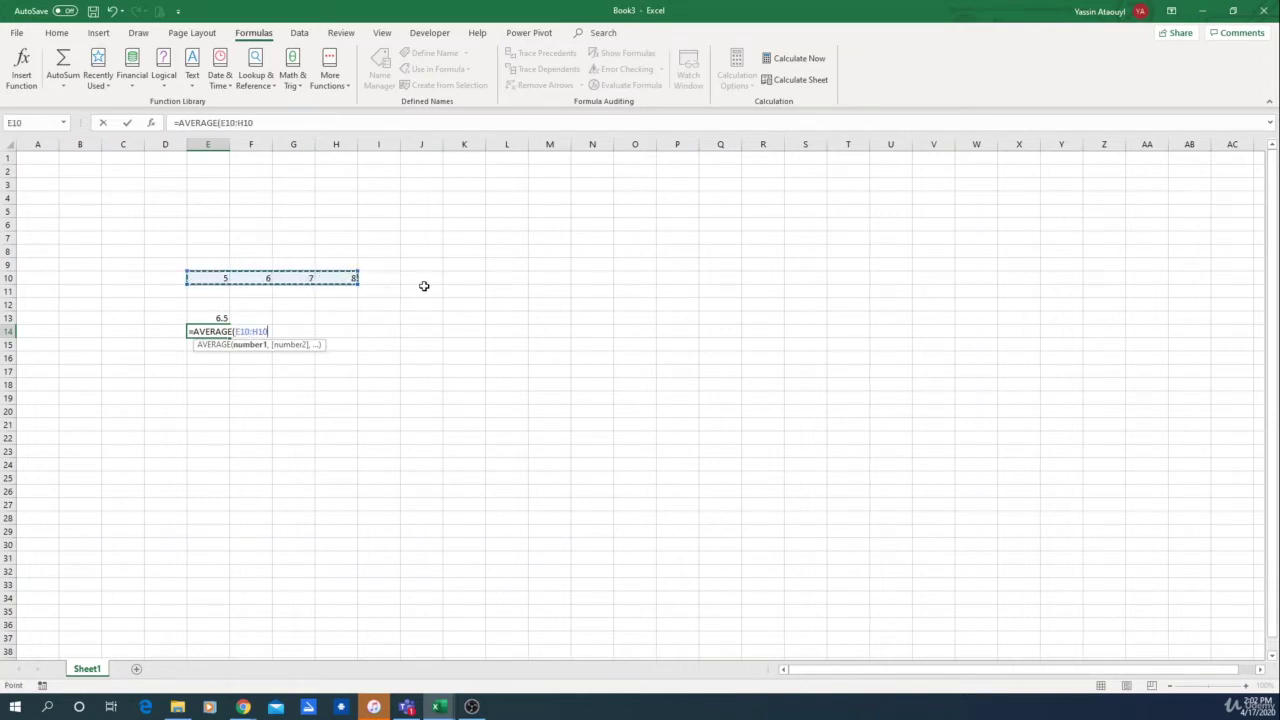
key("Return")
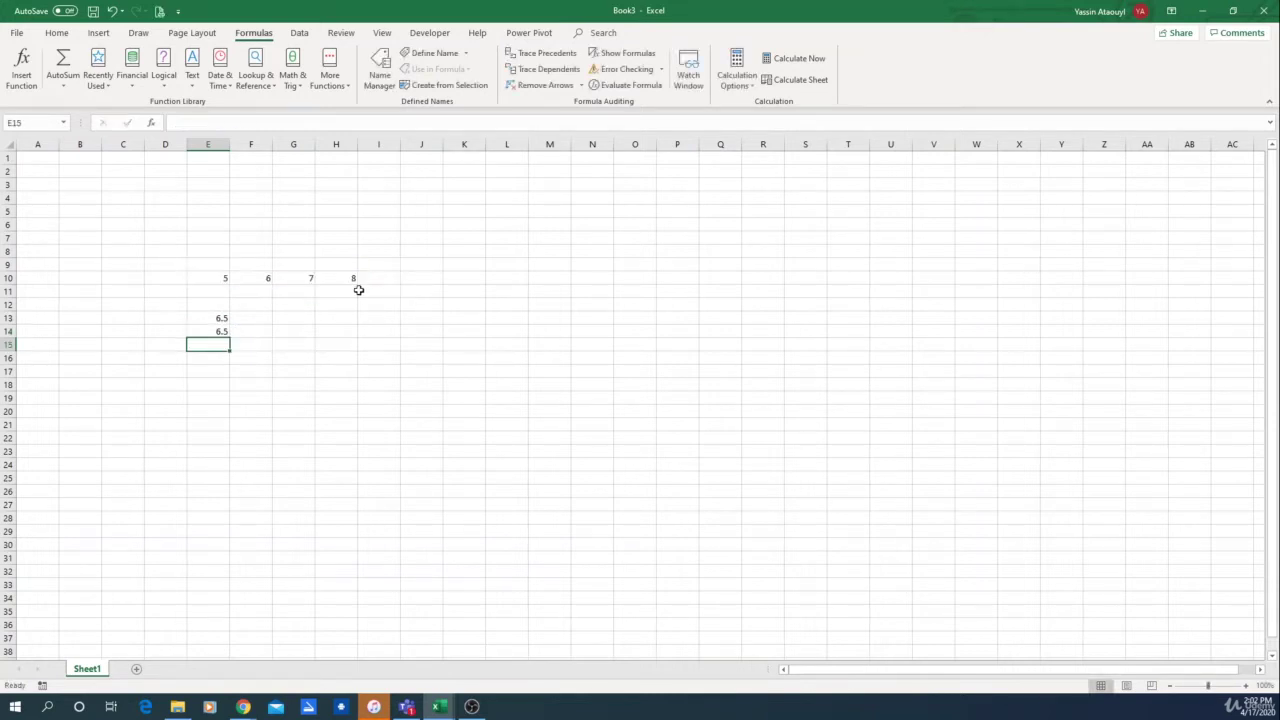
left_click(210, 333)
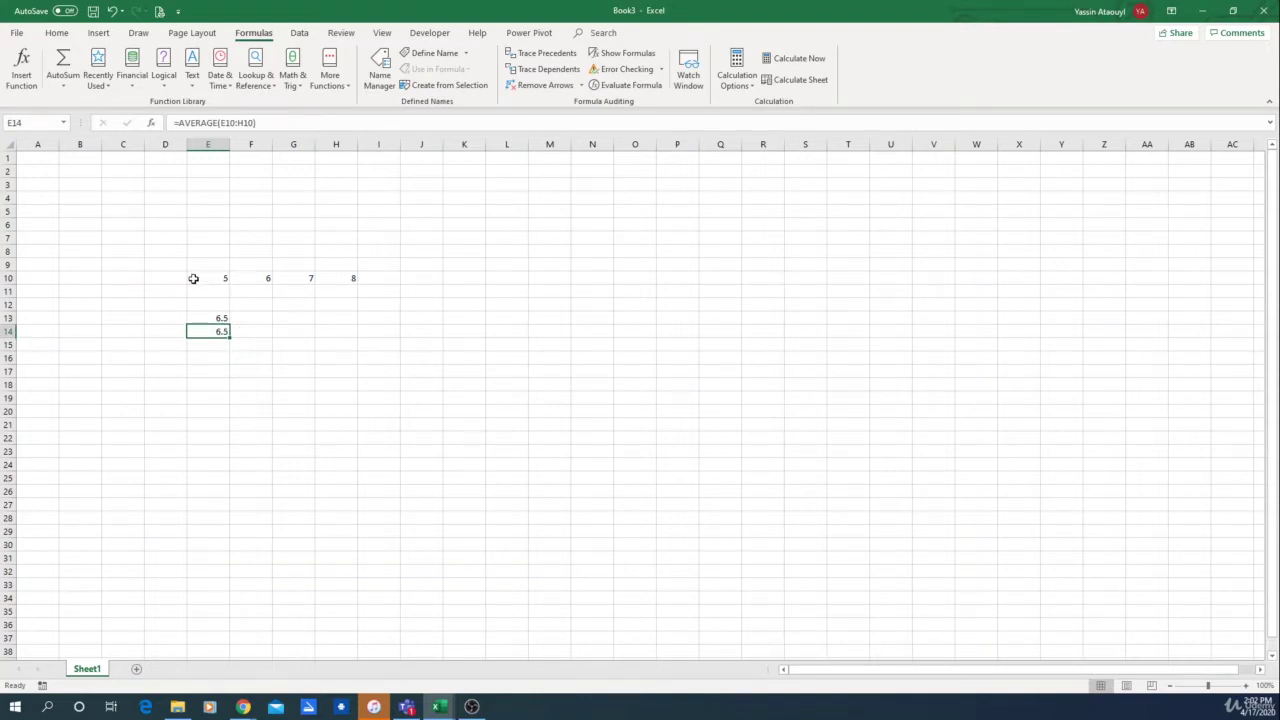
Step: Clear the numbers in row 10 and the two average formulas in E13 and E14
left_click_drag(182, 251, 349, 294)
left_click(348, 301)
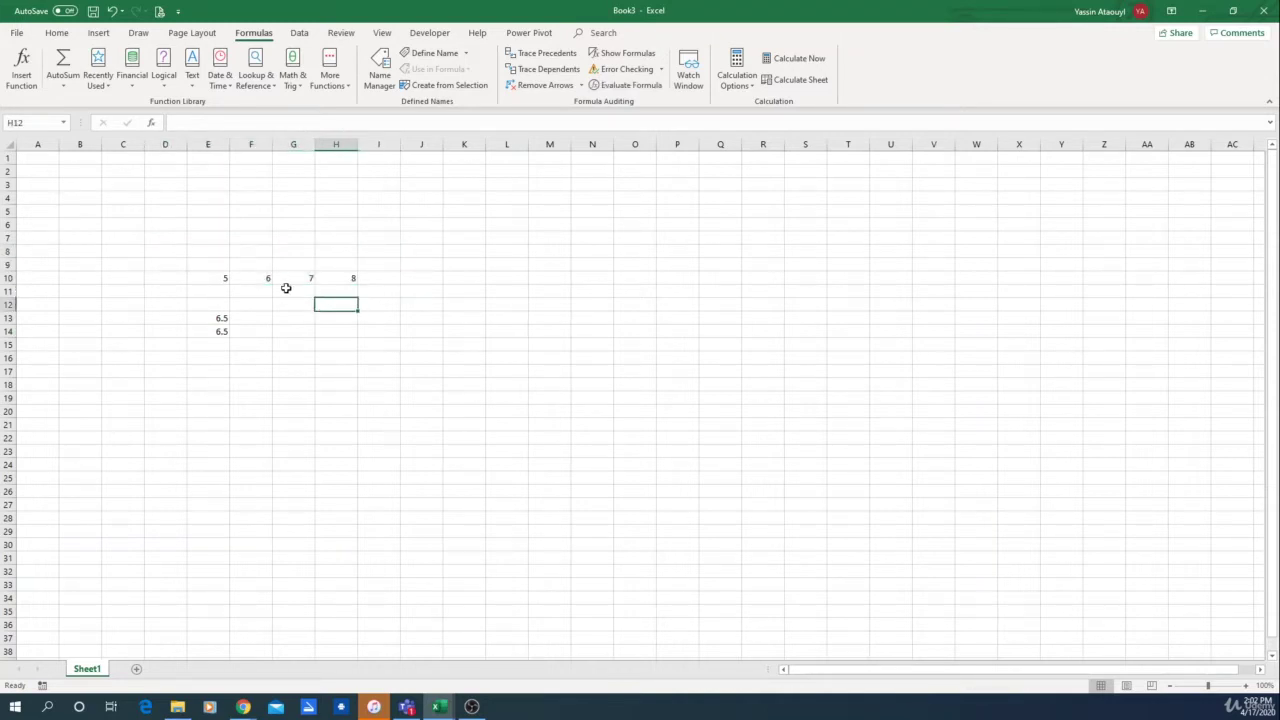
left_click_drag(172, 236, 365, 298)
key("Delete")
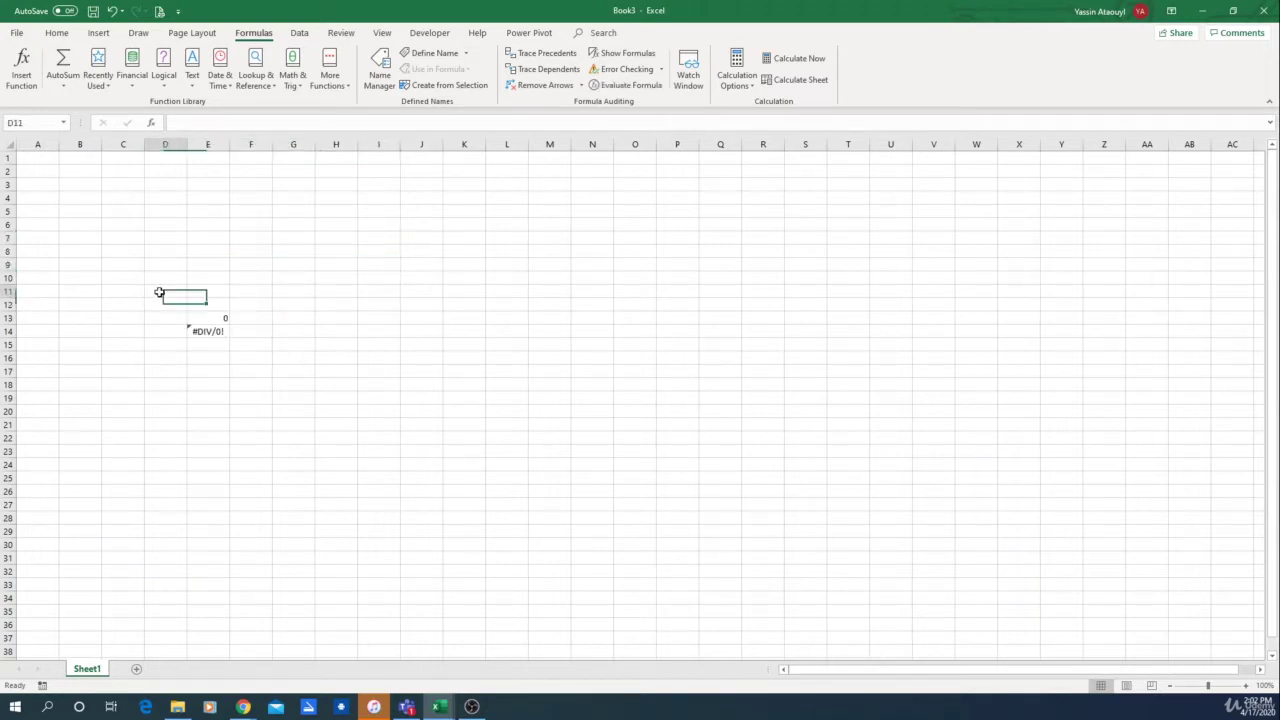
left_click_drag(157, 289, 268, 350)
key("Delete")
Step: Generate a random number between 1 and 200 in cell H8 with RANDBETWEEN, and recalculate the sheet once
left_click(339, 254)
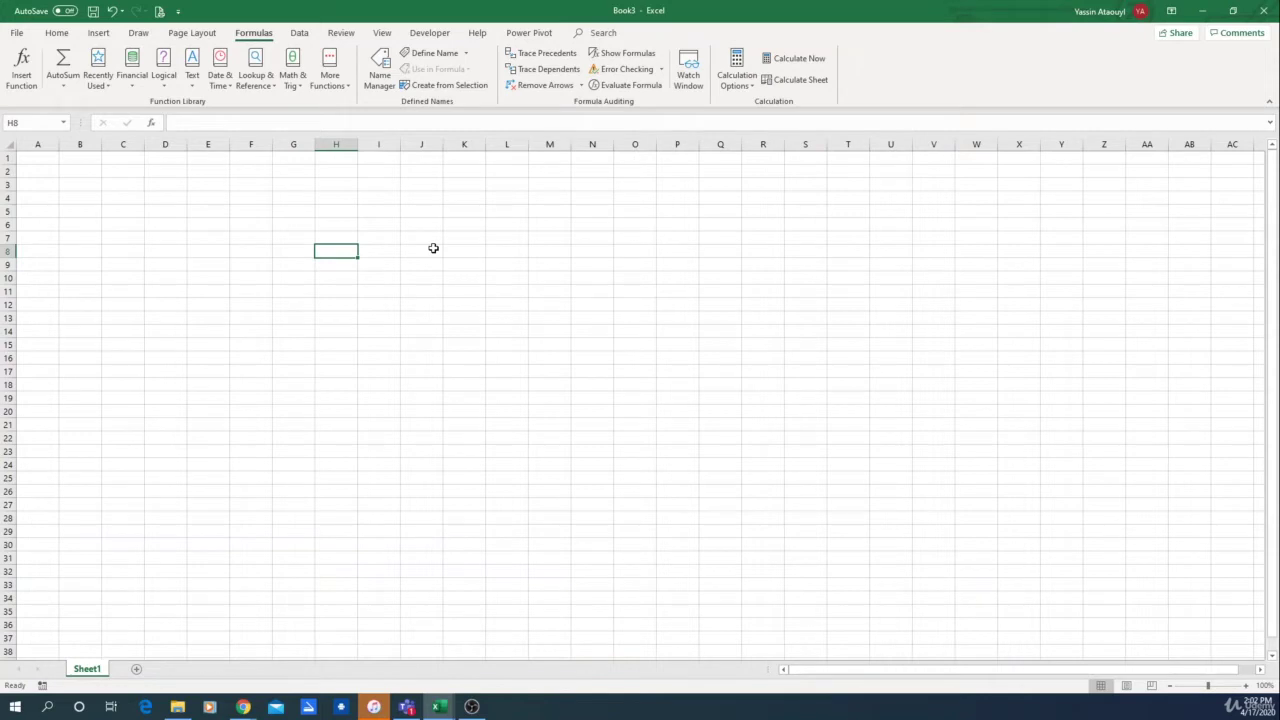
type("=rand")
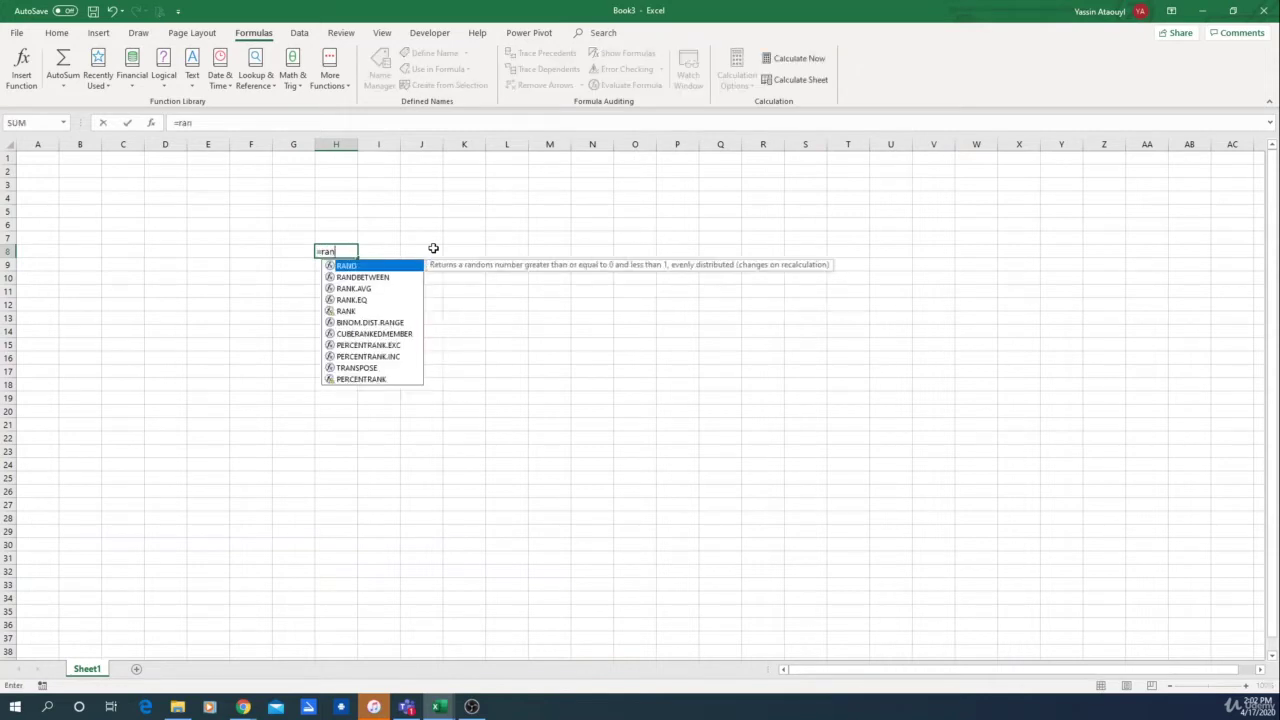
double_click(389, 280)
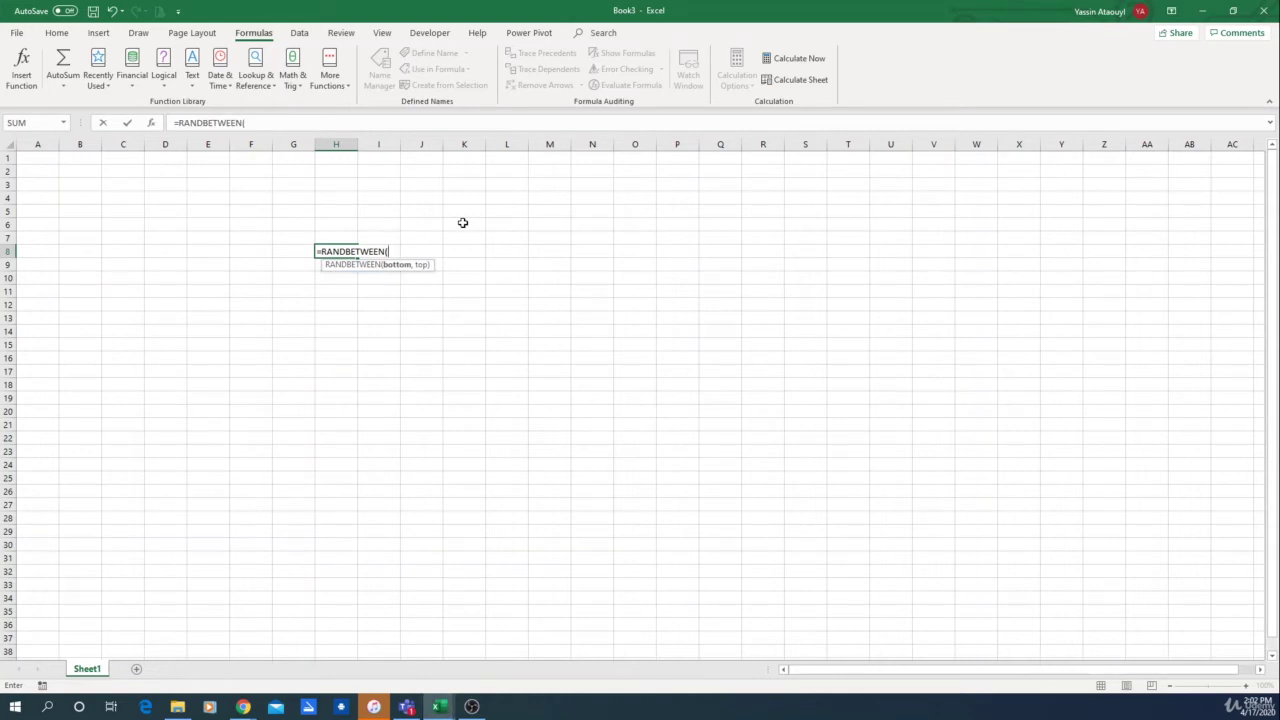
type("1,200")
key("Return")
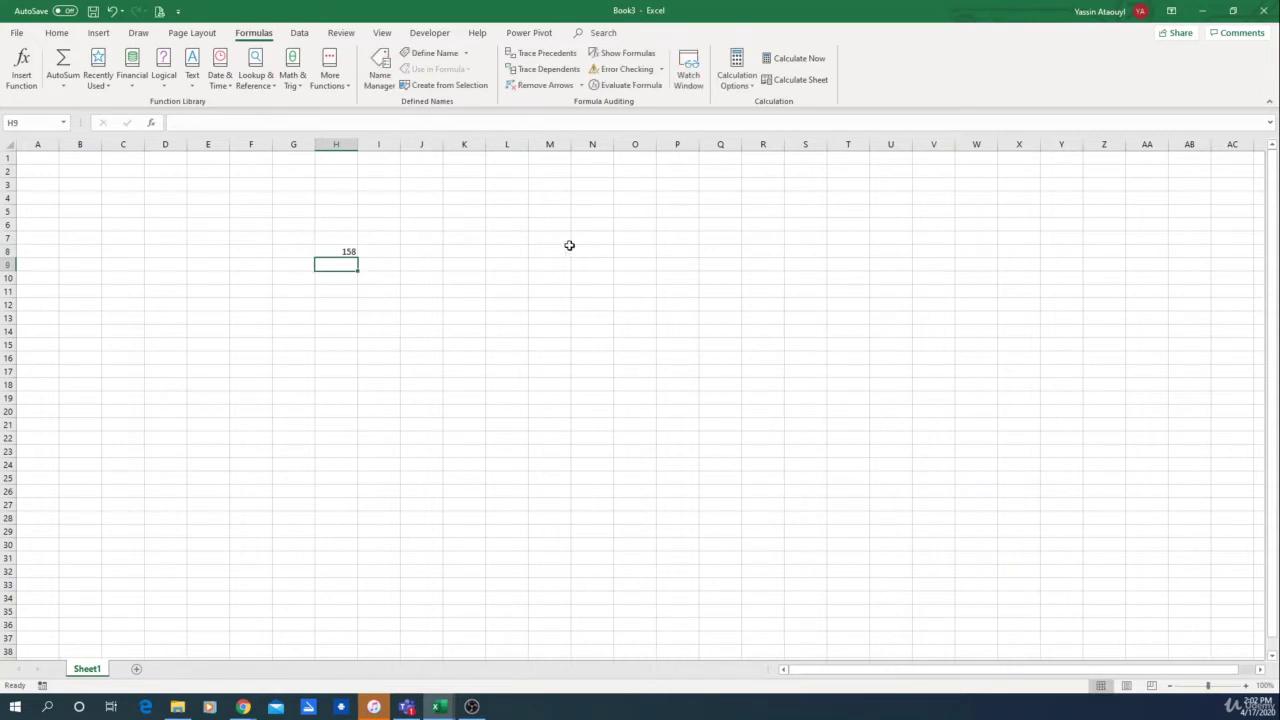
left_click(346, 313)
key("F9")
Step: Fill the H8 random-number formula across to column Q and down to row 33, covering H8:Q33
left_click(343, 276)
left_click(356, 254)
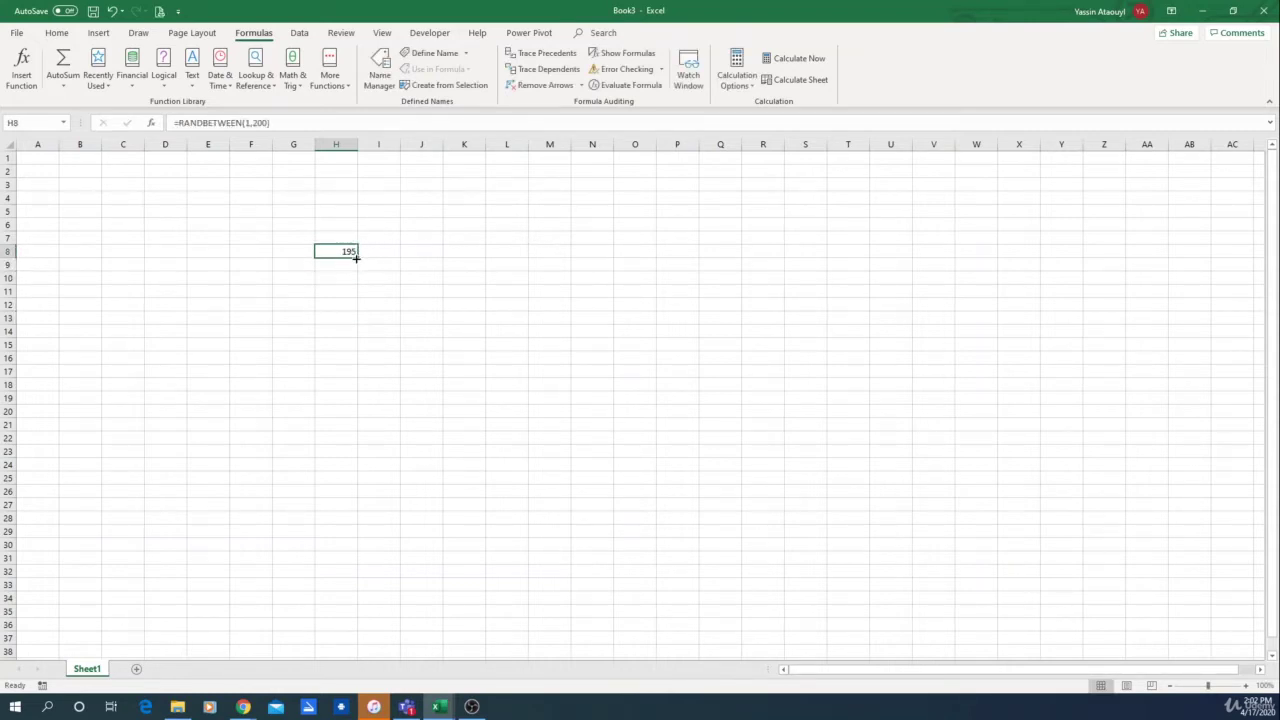
left_click_drag(358, 257, 758, 257)
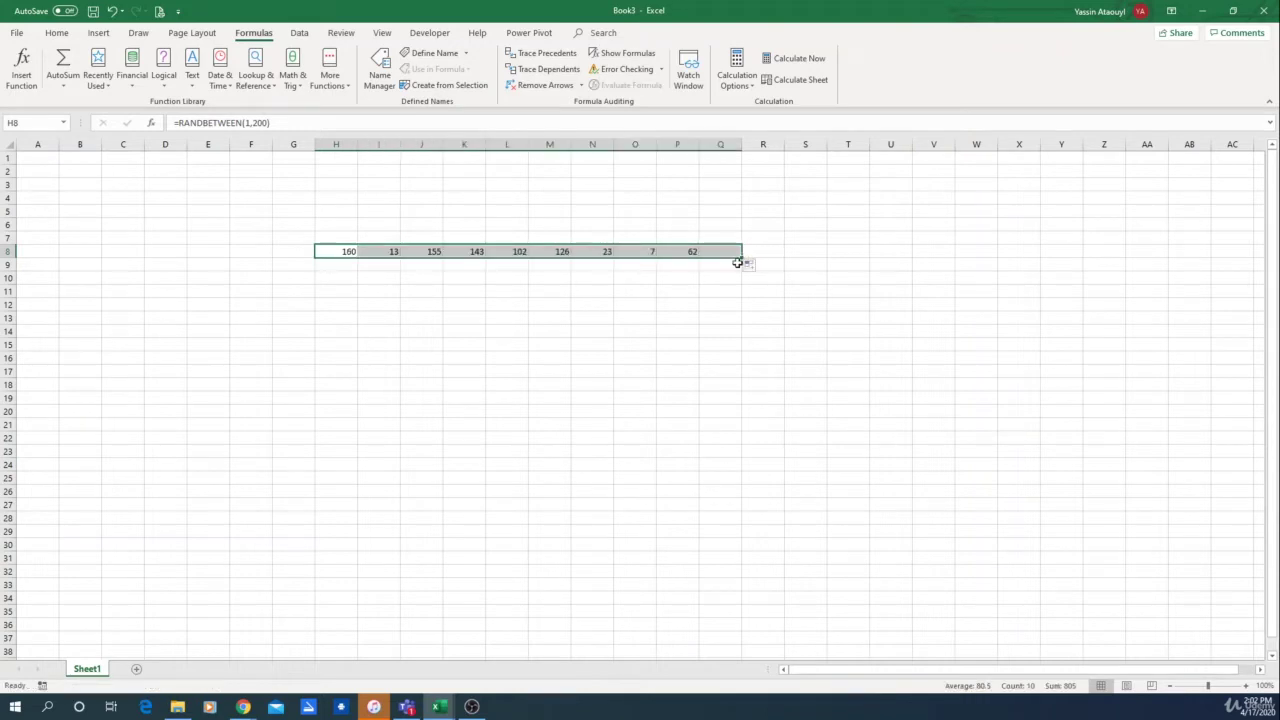
left_click(340, 254)
left_click_drag(340, 254, 743, 592)
left_click(838, 477)
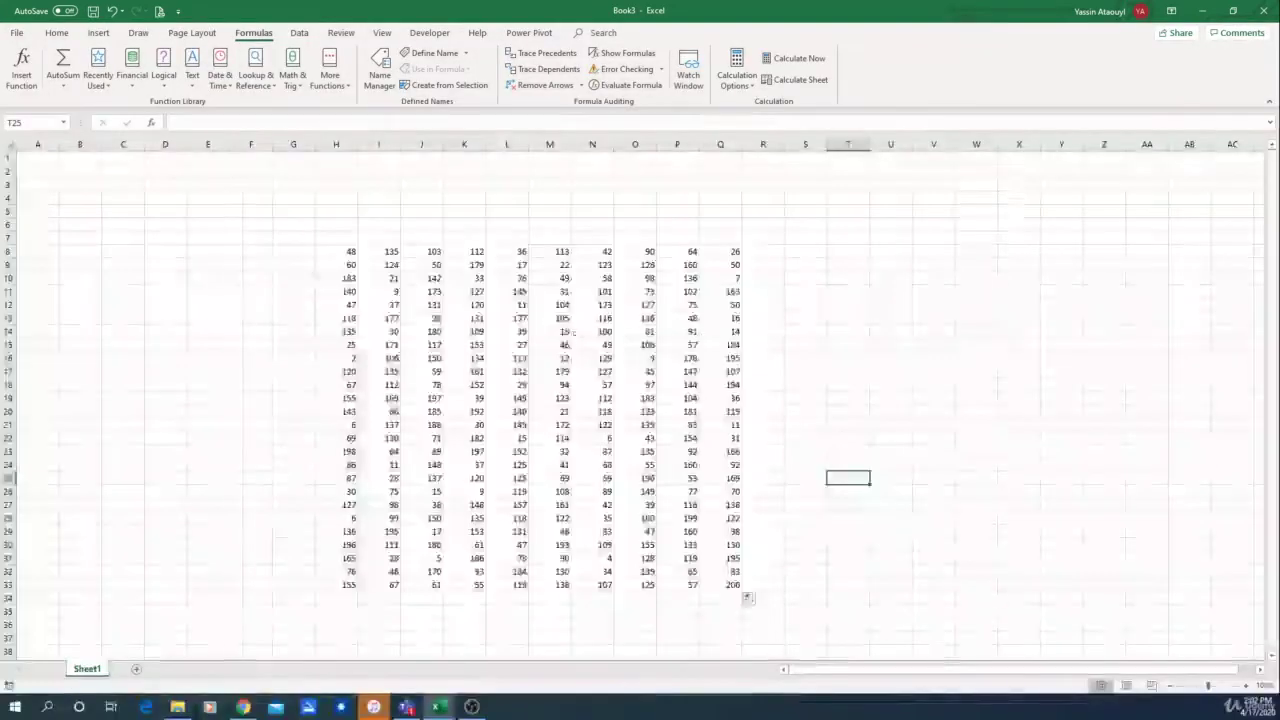
Step: Recalculate the worksheet six times to refresh the random numbers in the table
left_click(855, 344)
key("F9")
key("F9")
key("F9")
key("F9")
key("F9")
key("F9")
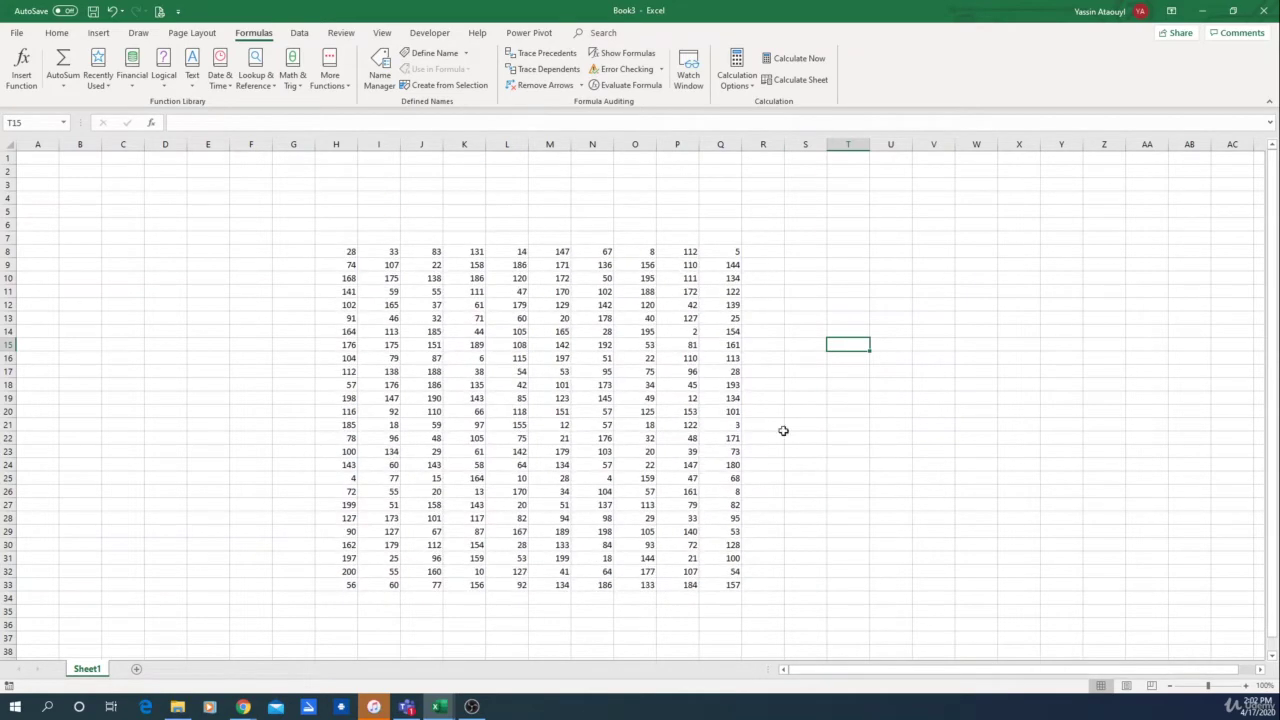
Step: Calculate the average of the whole random-number table H8:Q33 in cell T11 with the AVERAGE function
left_click(860, 254)
left_click(857, 293)
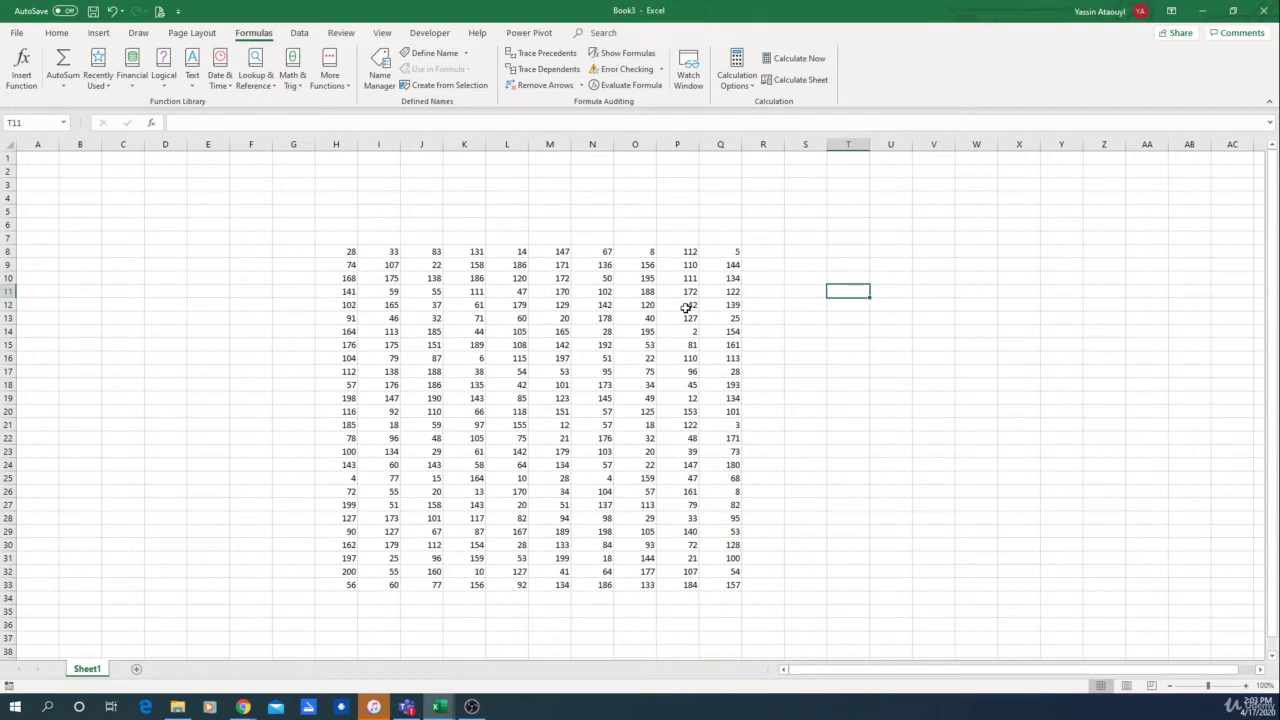
type("=aver")
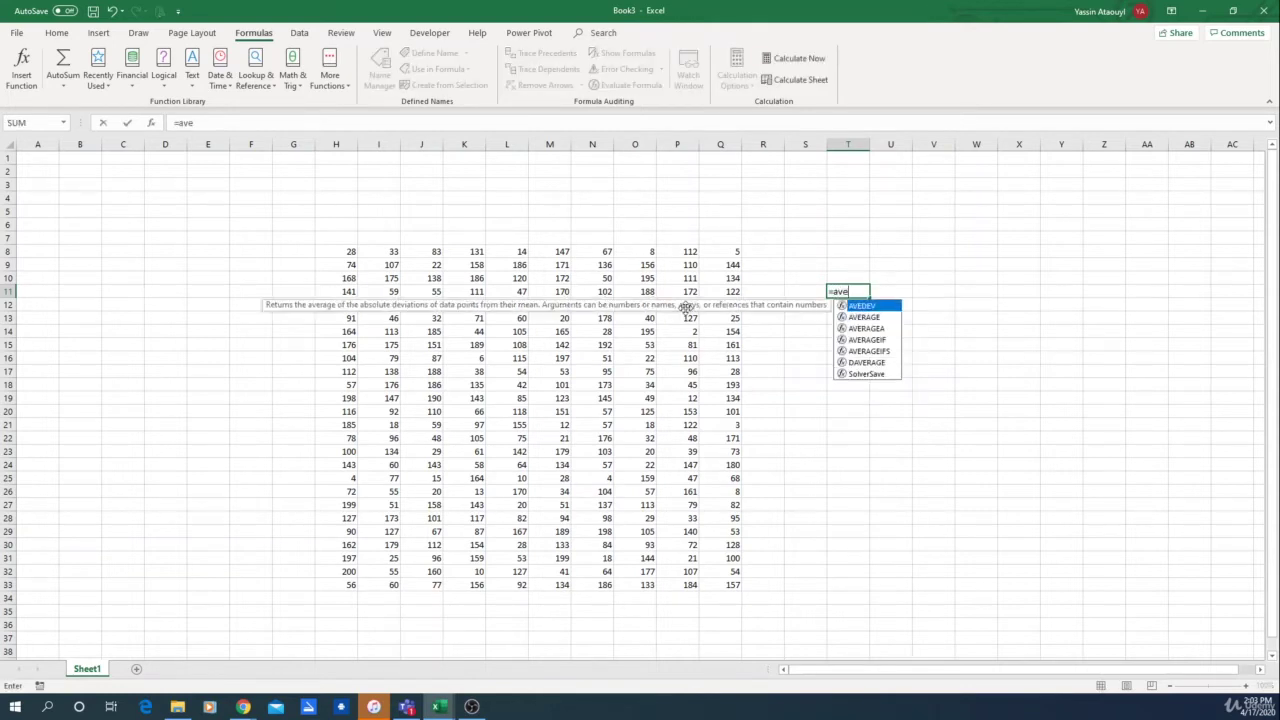
double_click(884, 307)
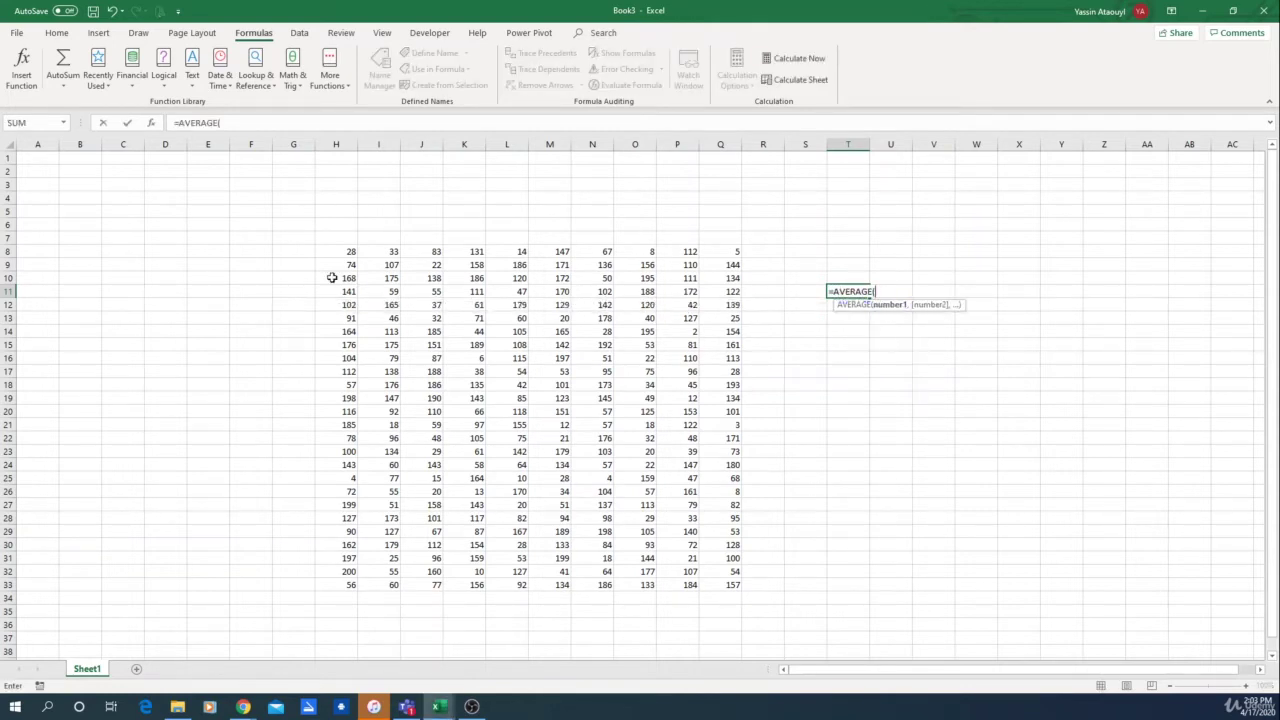
left_click_drag(329, 251, 736, 588)
key("Return")
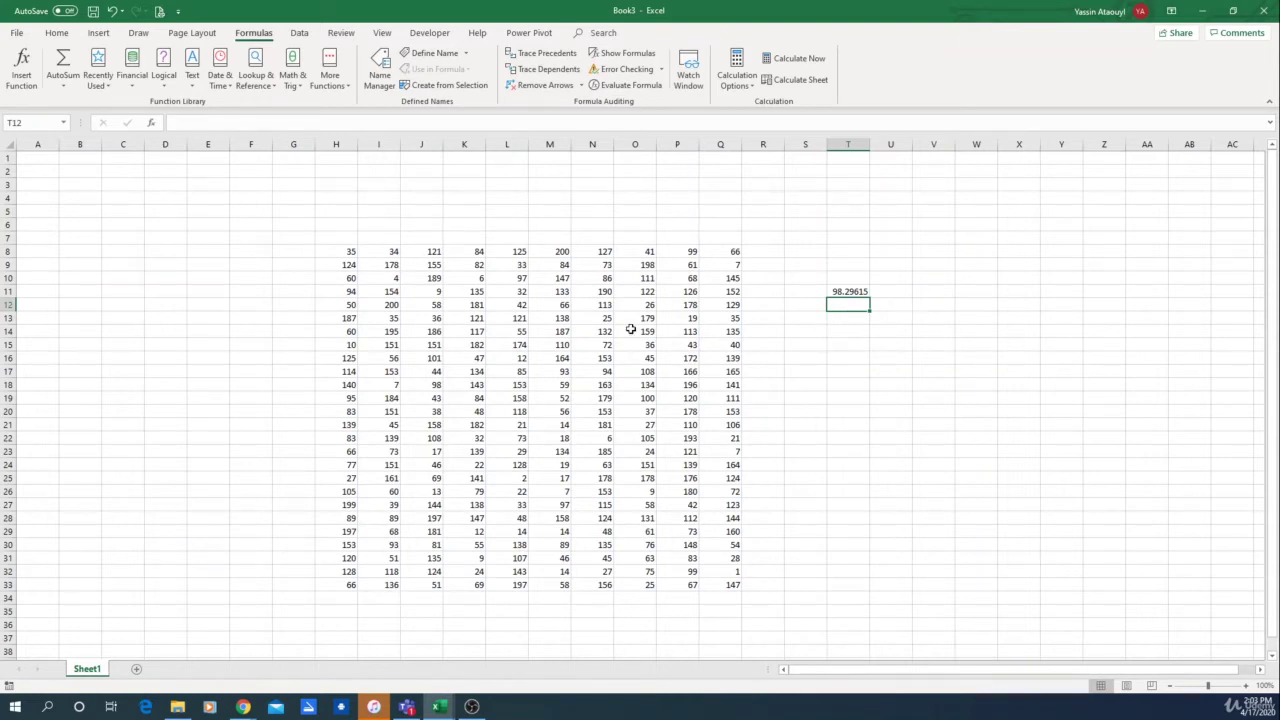
Step: Label the table's average result by entering "average" in cell S11
left_click(796, 291)
type("av")
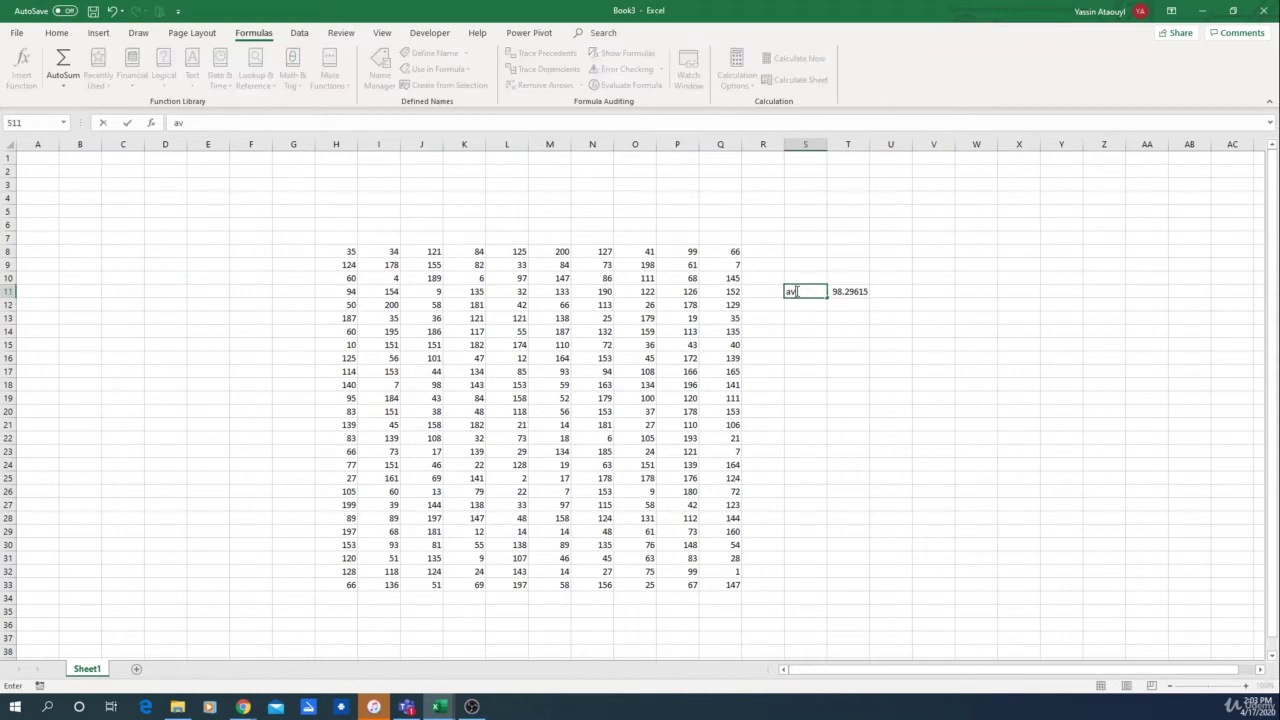
type("erage")
key("Return")
key("Return")
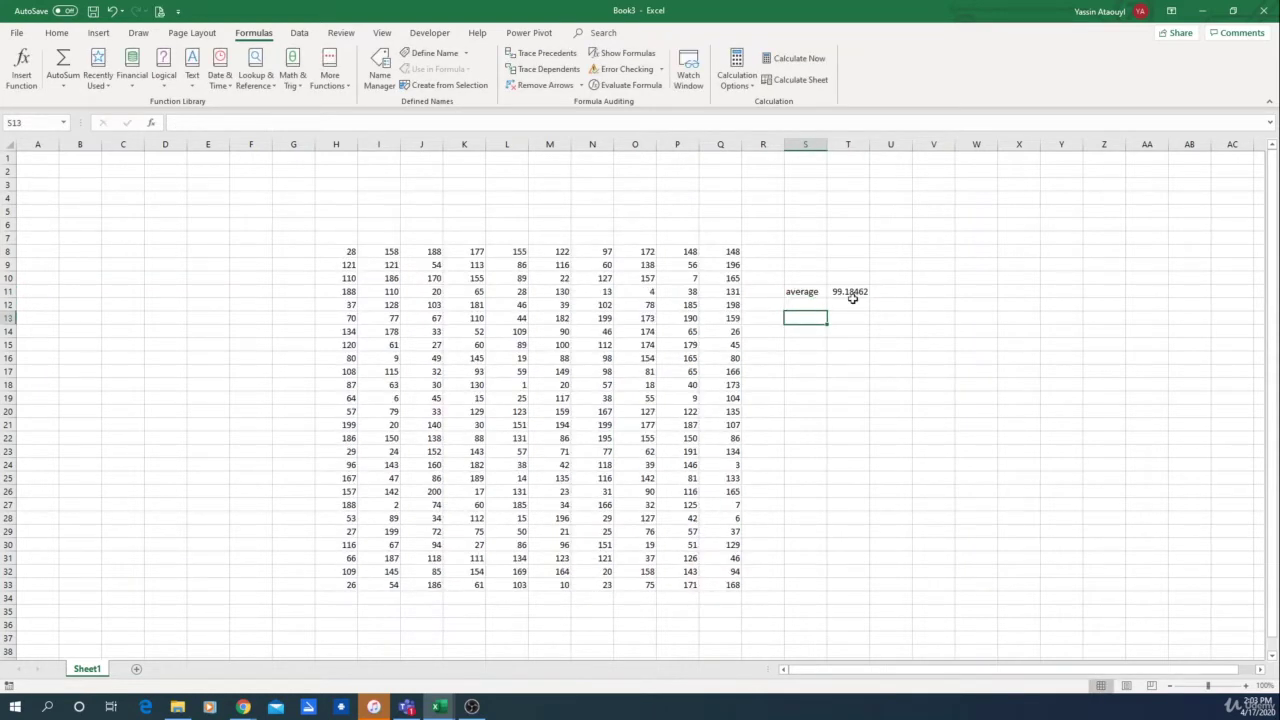
Step: Label cell S13 "max" and calculate the maximum of the random-number table H8:Q33 in T13 with the MAX function
type("max")
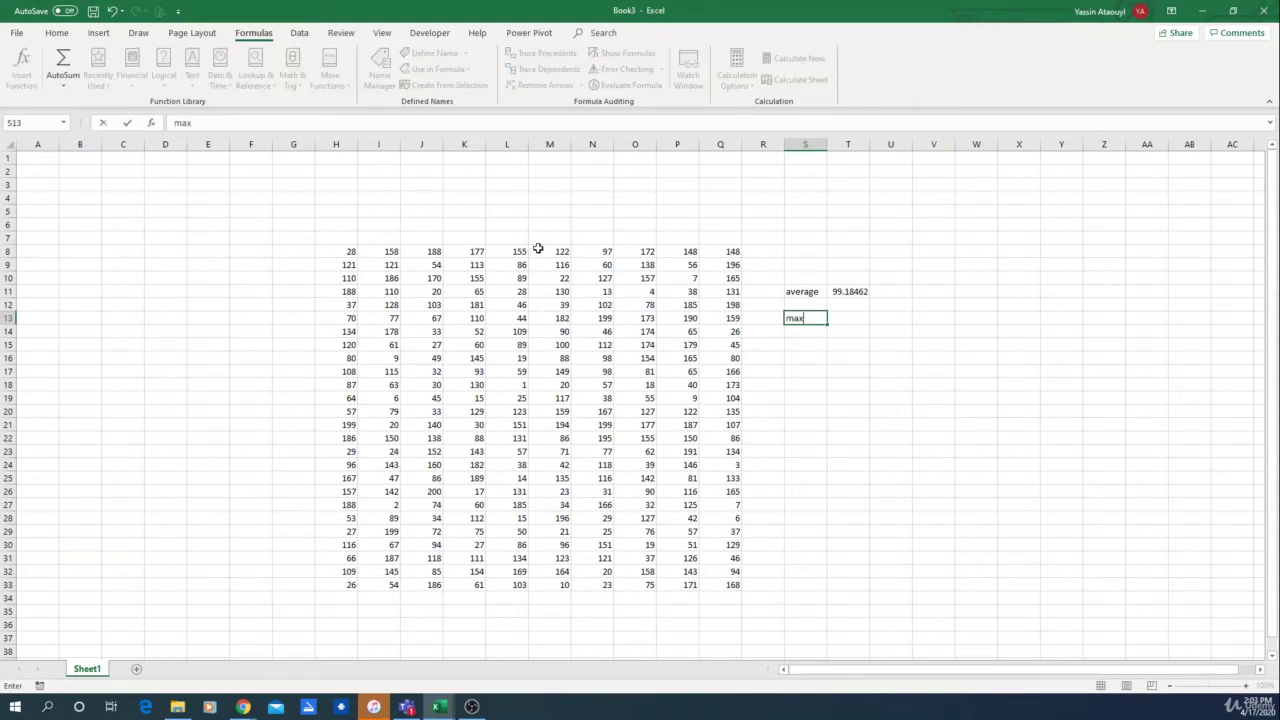
key("Tab")
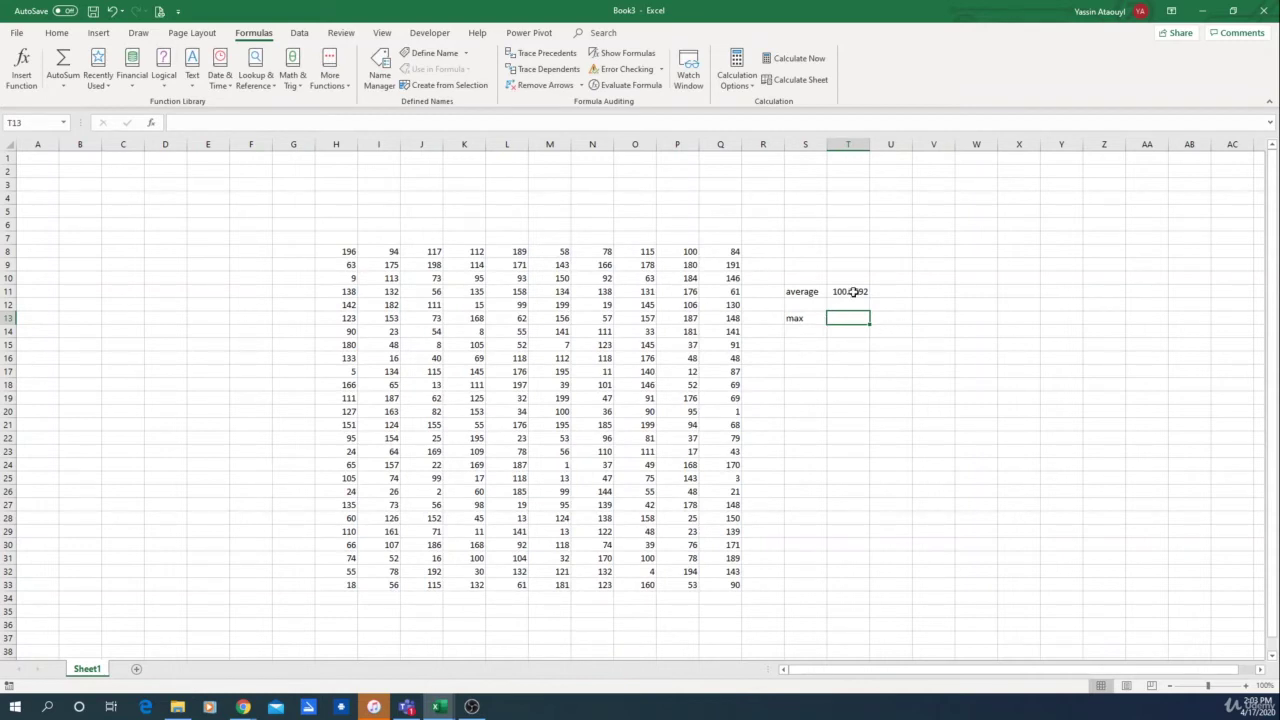
type("=")
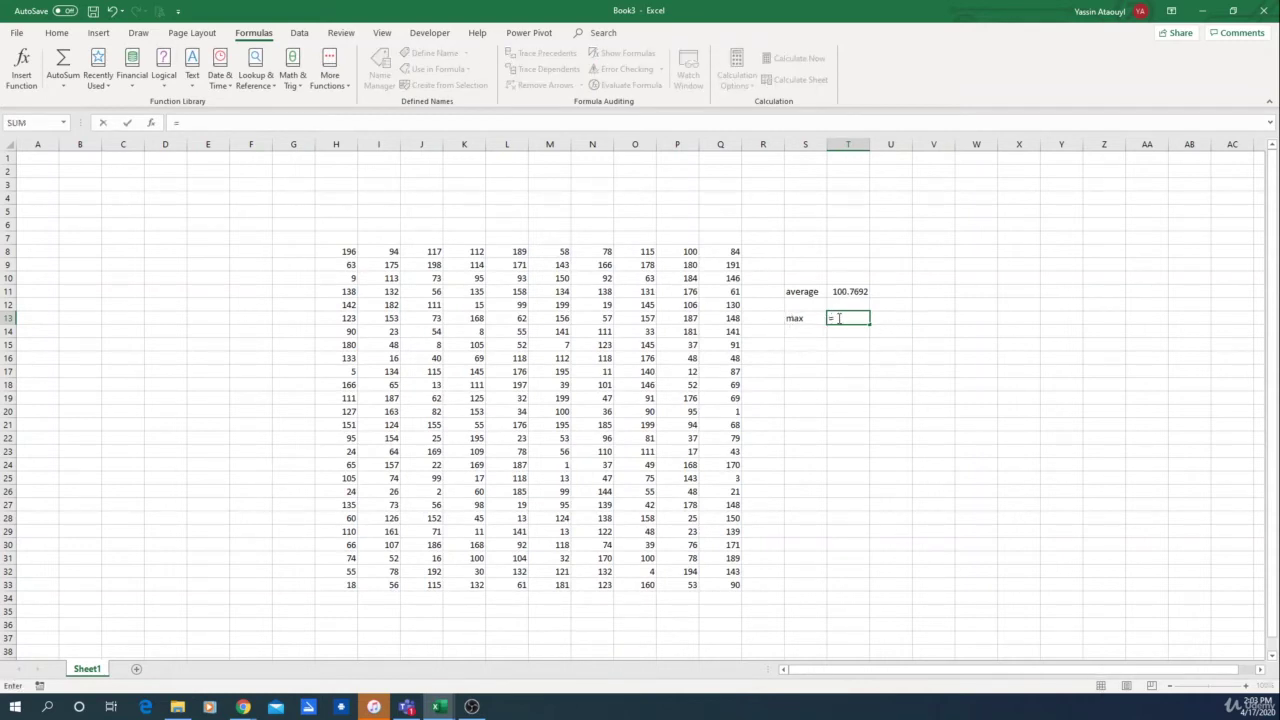
type("max(")
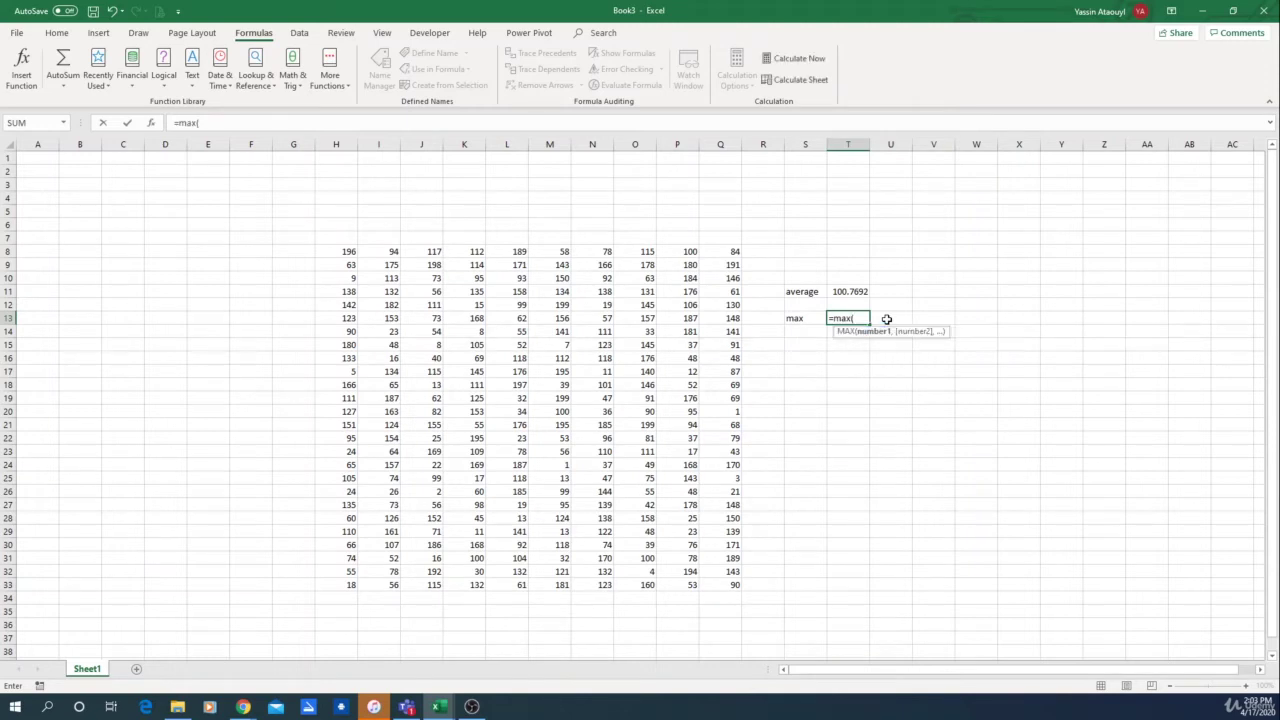
left_click_drag(318, 255, 736, 589)
key("Return")
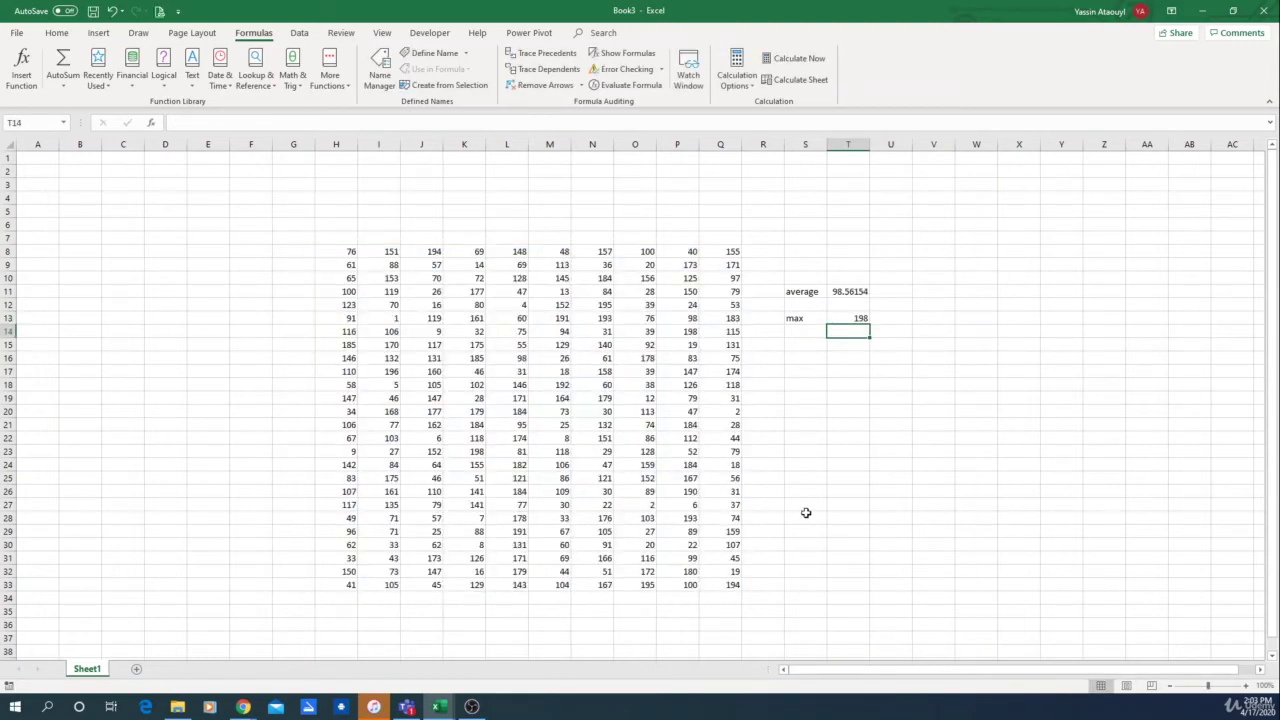
Step: Recalculate the worksheet eight times to refresh the random numbers and the average and maximum results
key("F9")
key("F9")
key("F9")
key("F9")
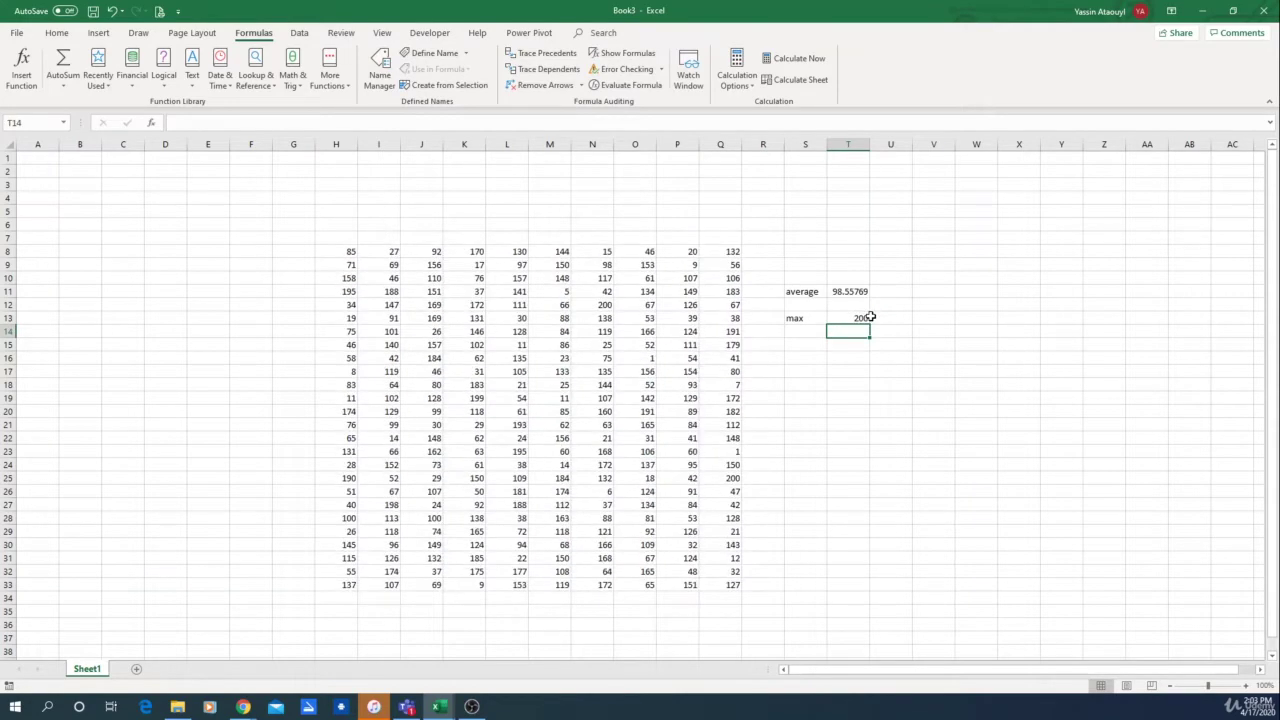
key("F9")
key("F9")
key("F9")
key("F9")
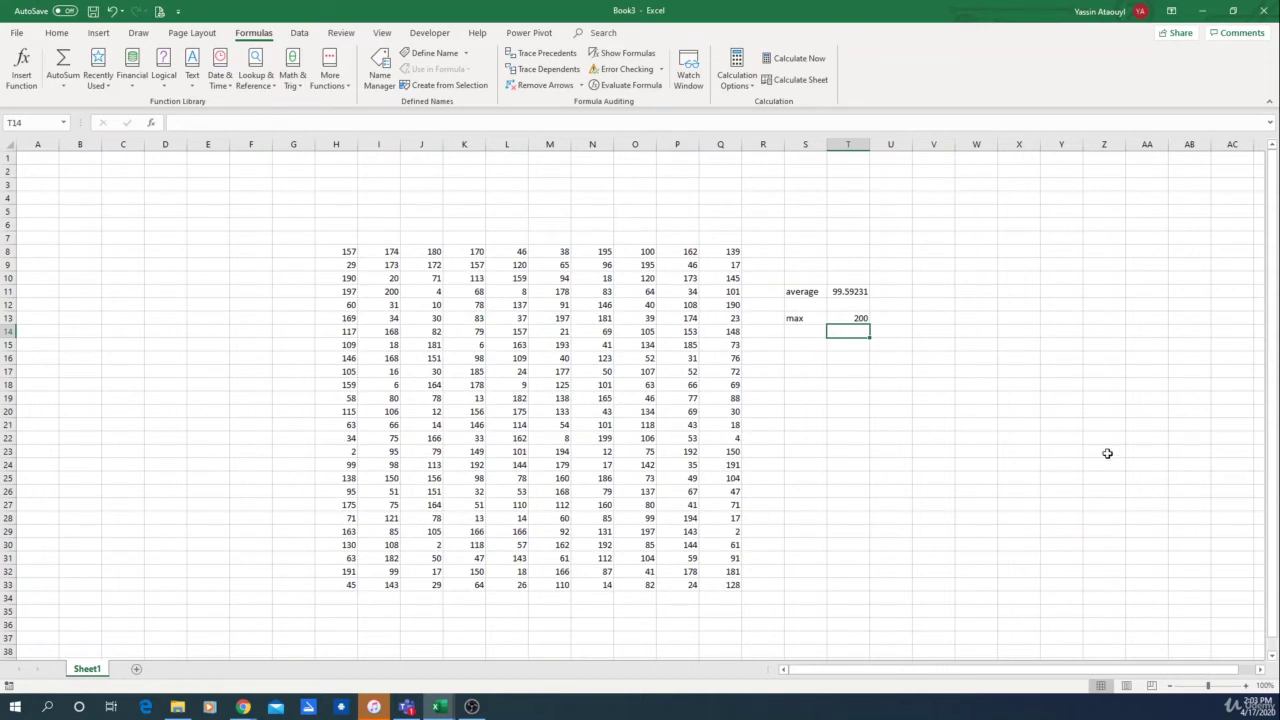
Step: Label cell S15 "min" and calculate the minimum of the random-number table in T15 with the MIN function
left_click(812, 348)
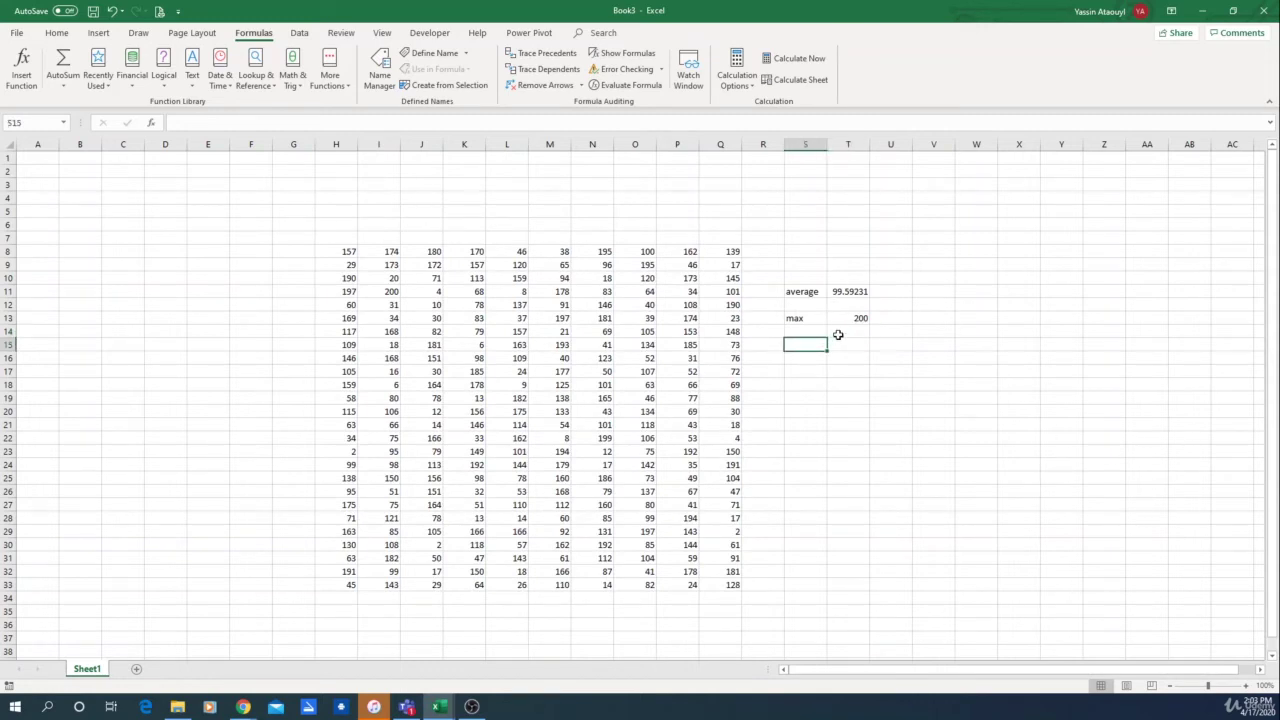
type("min")
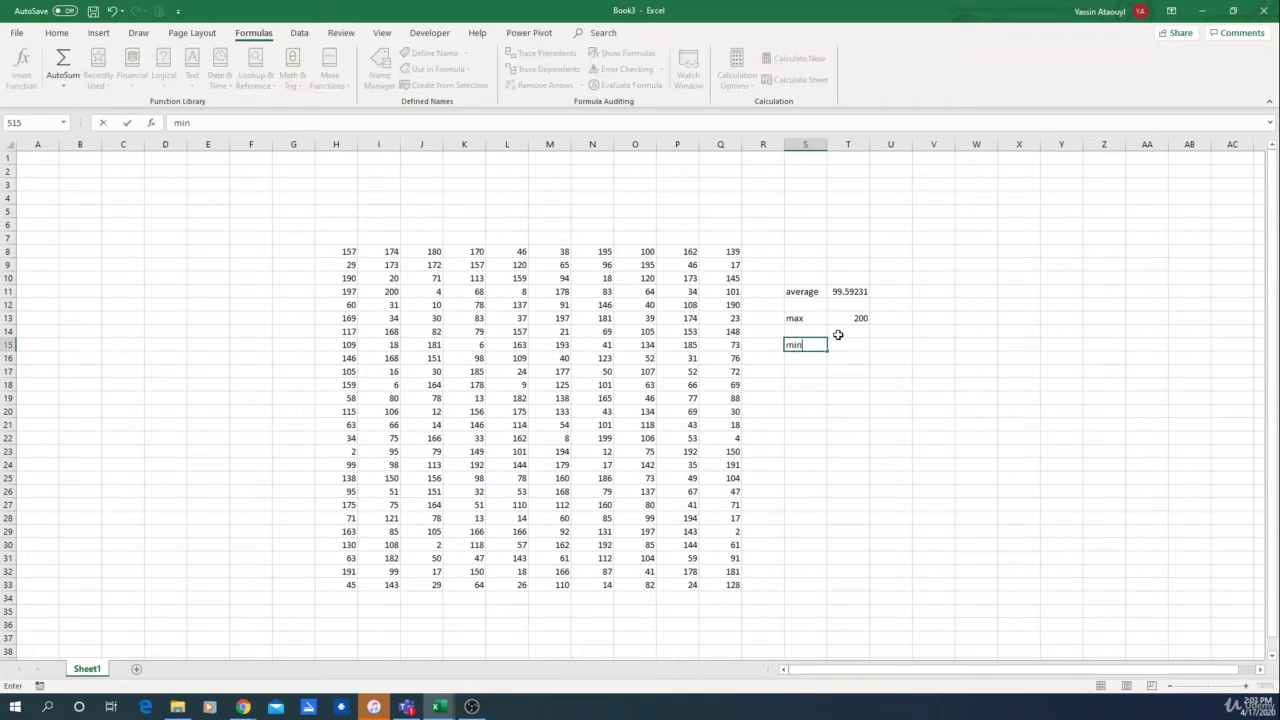
key("Tab")
type("=")
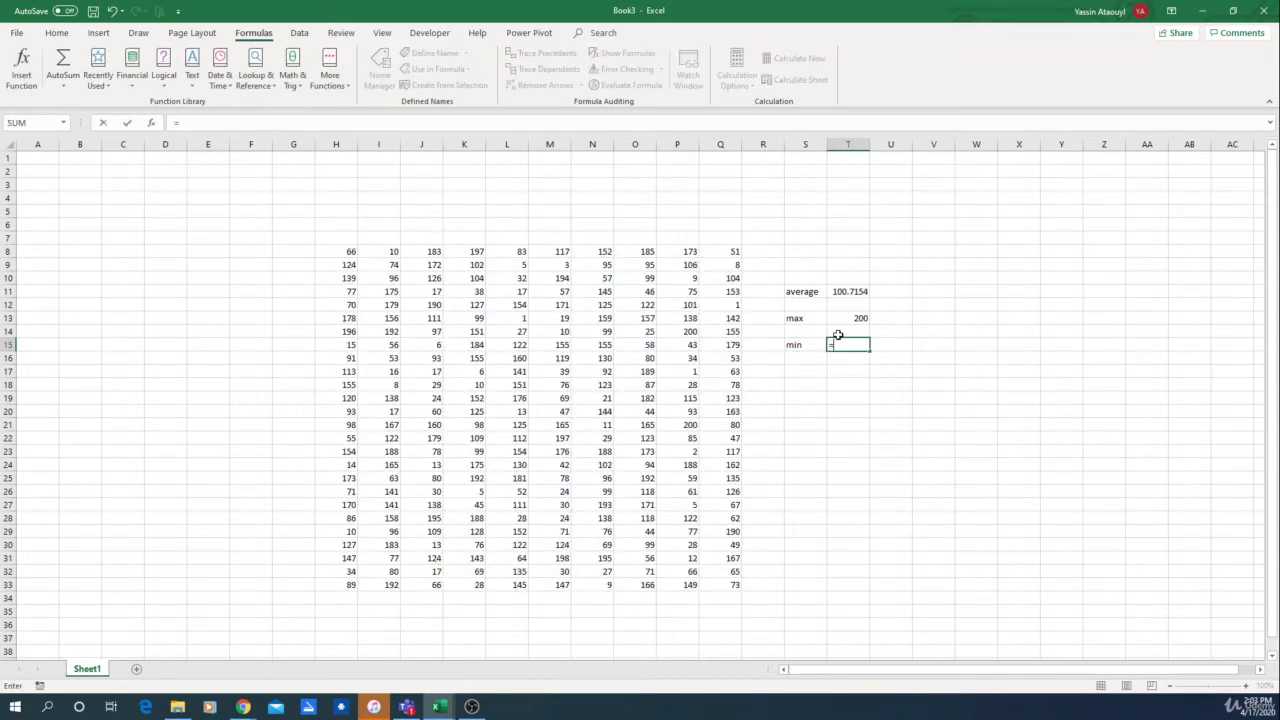
type("min")
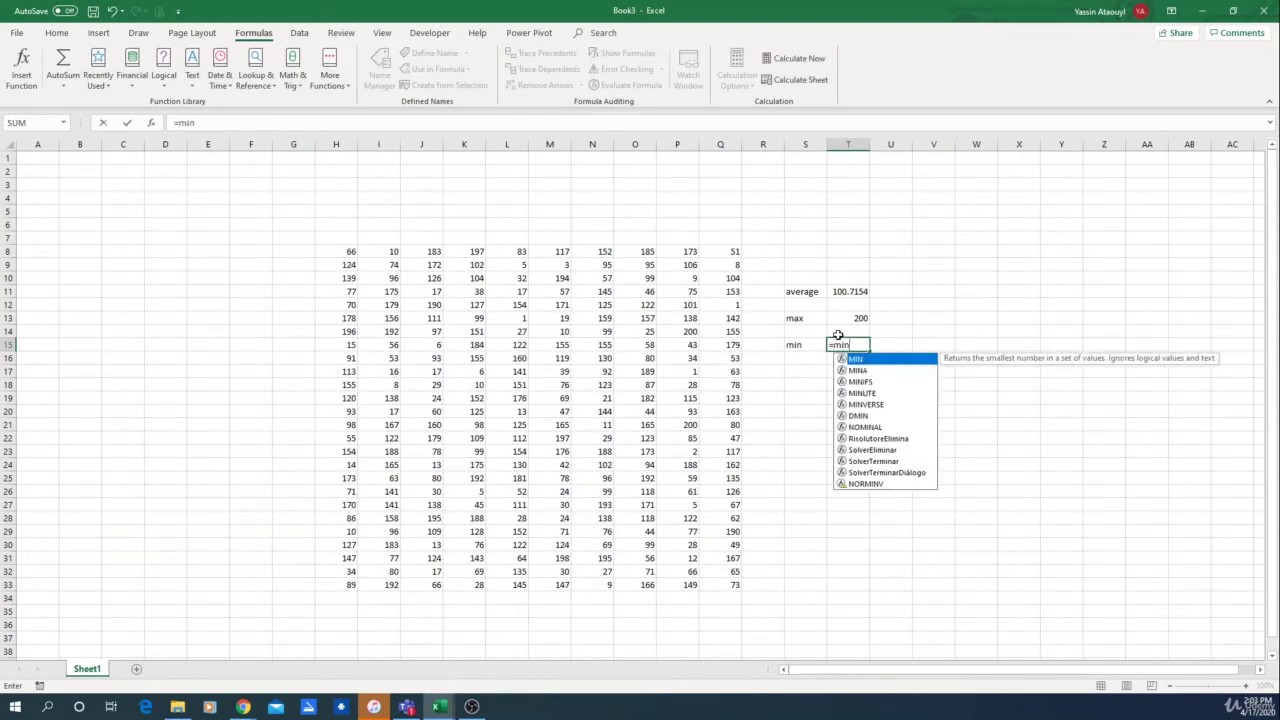
type("(")
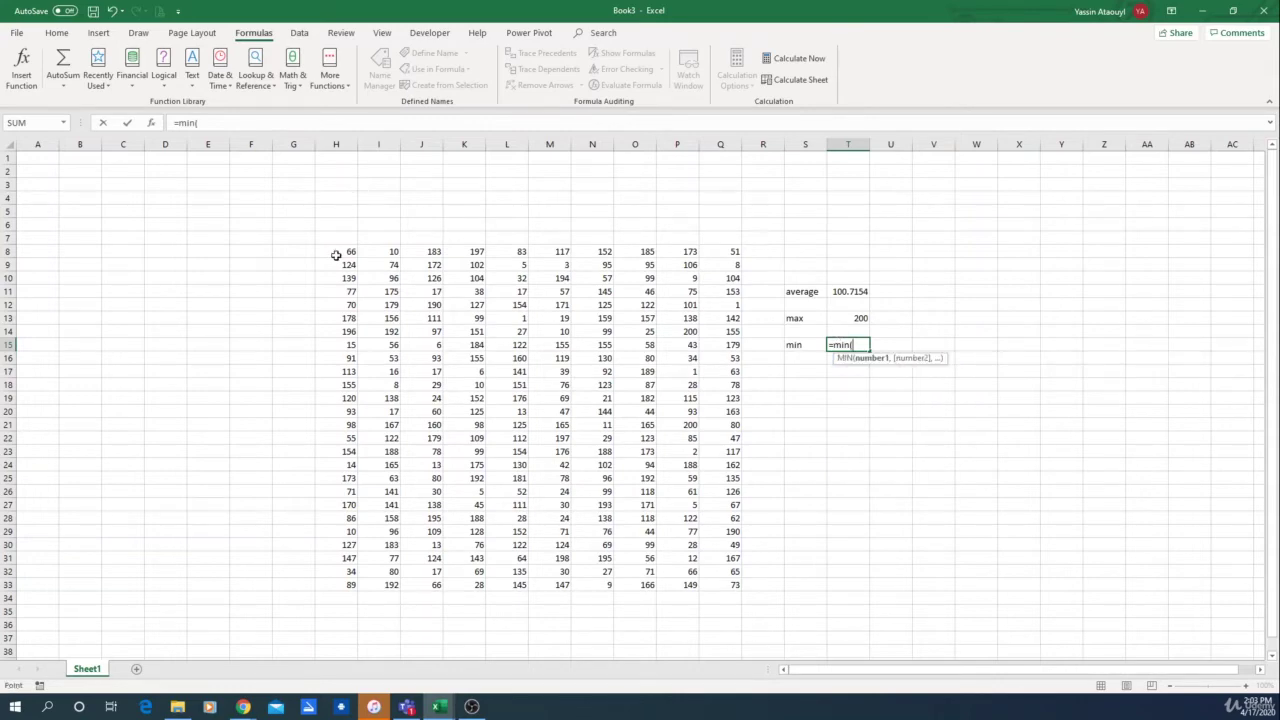
left_click_drag(337, 254, 728, 532)
key("Return")
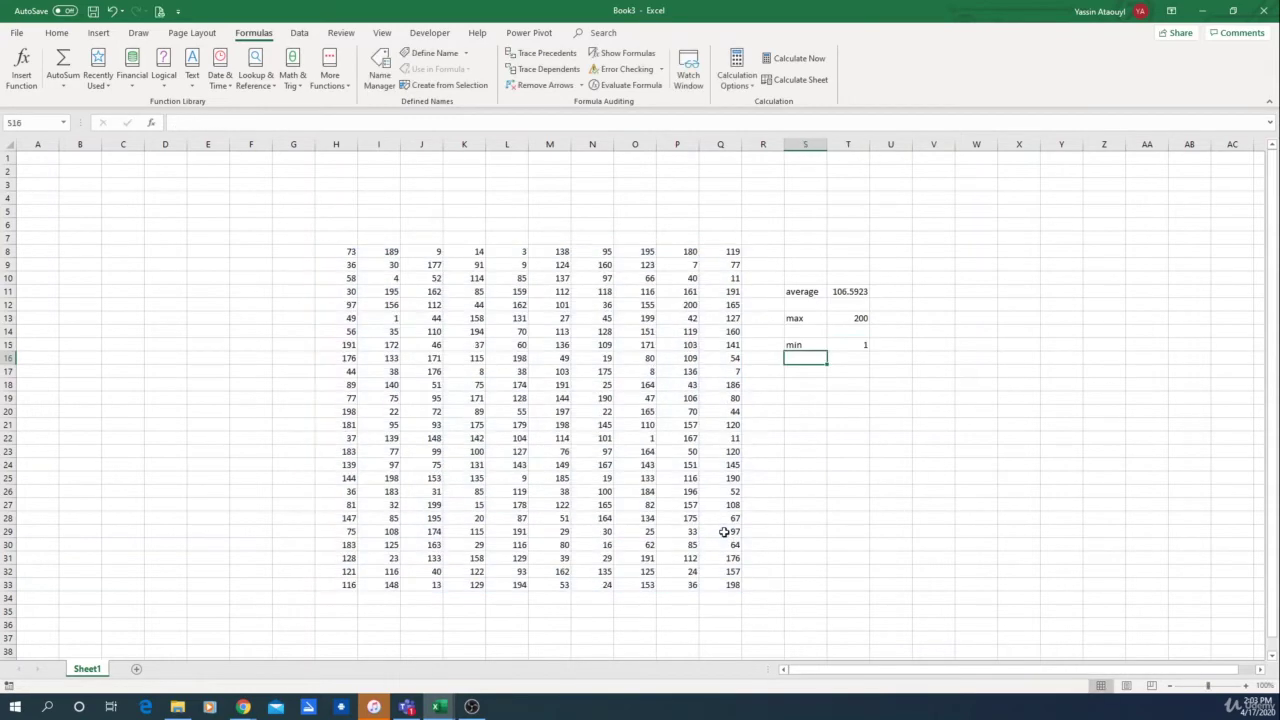
Step: Recalculate the worksheet three times to refresh the average, maximum and minimum, and inspect the average formula in T11
left_click(863, 345)
left_click(813, 408)
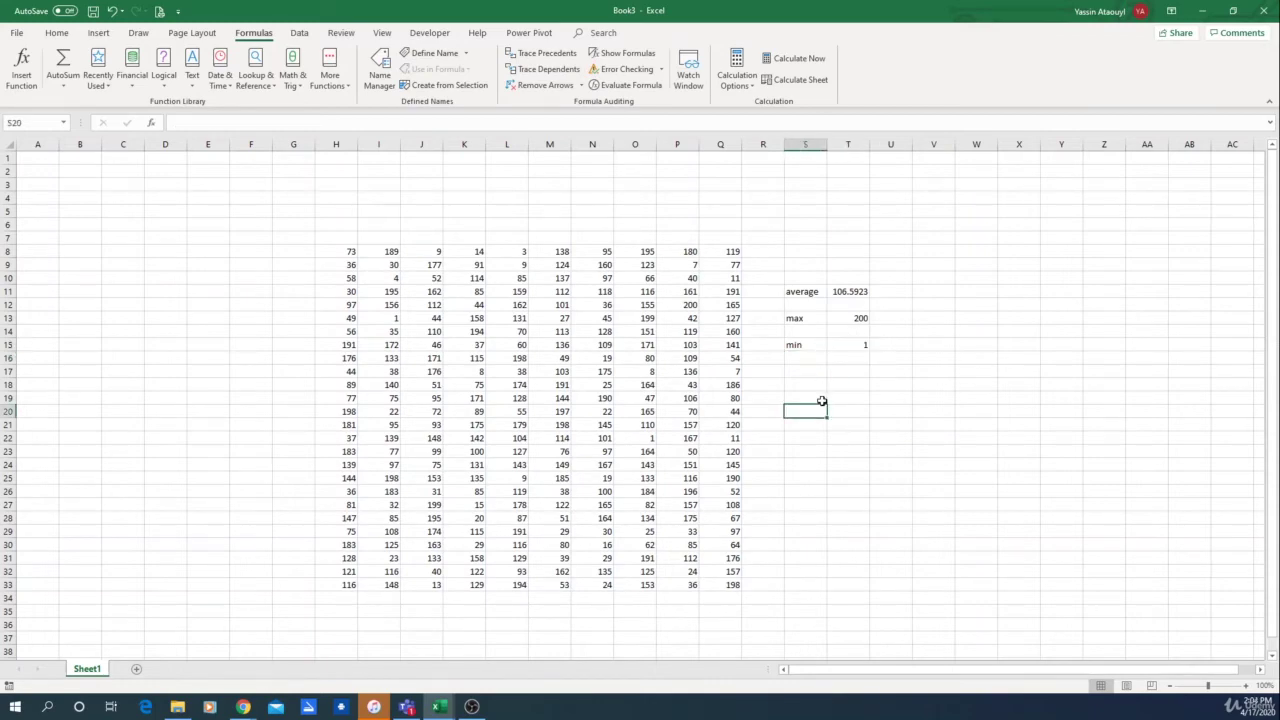
key("F9")
key("F9")
key("F9")
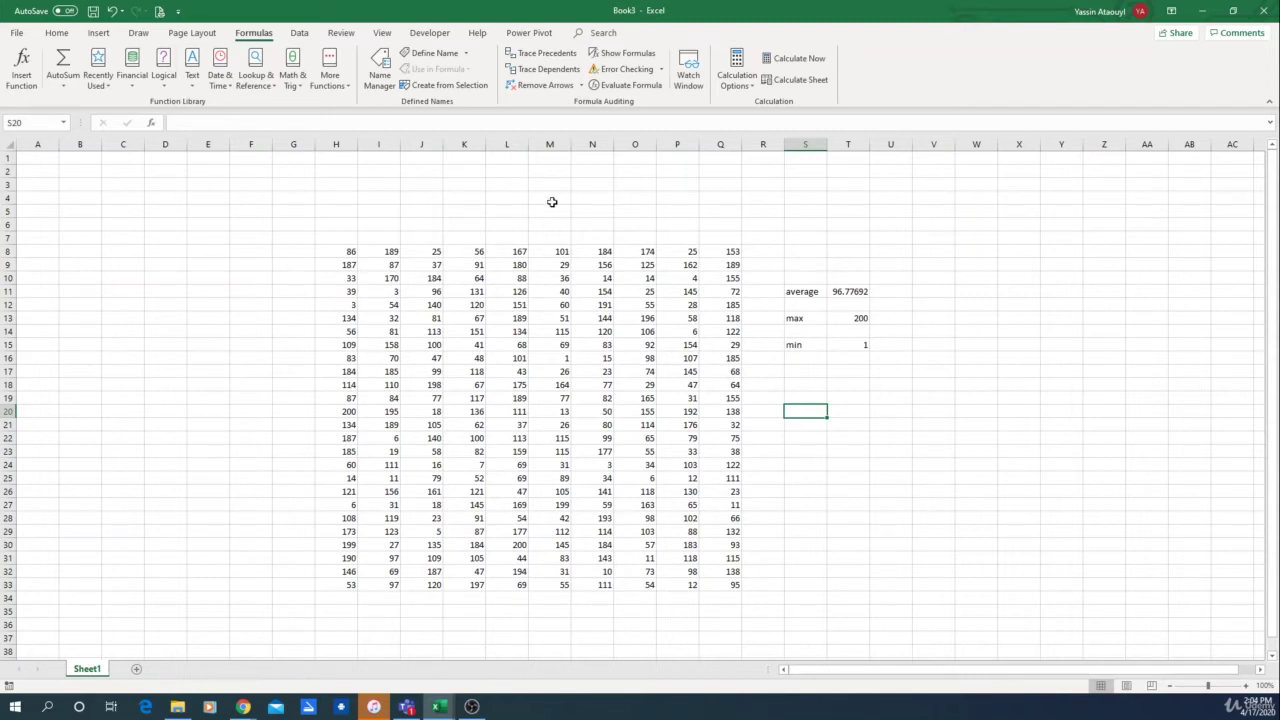
left_click(853, 291)
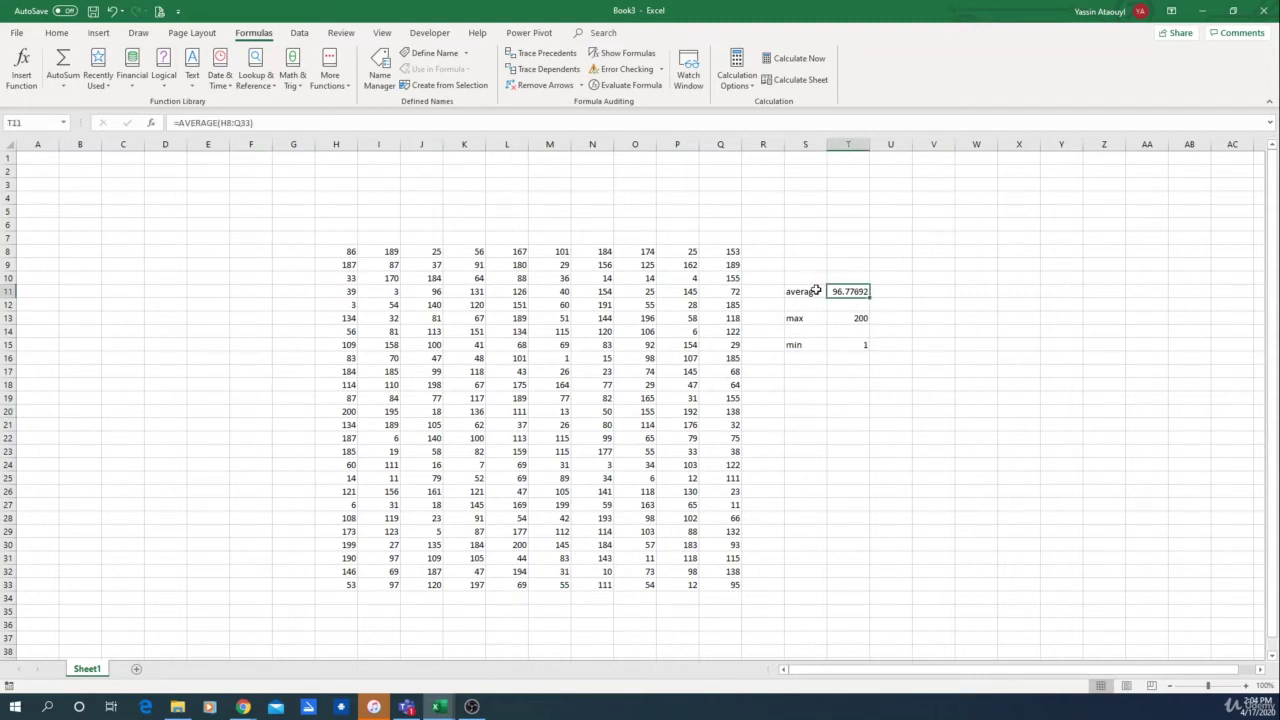
left_click(812, 372)
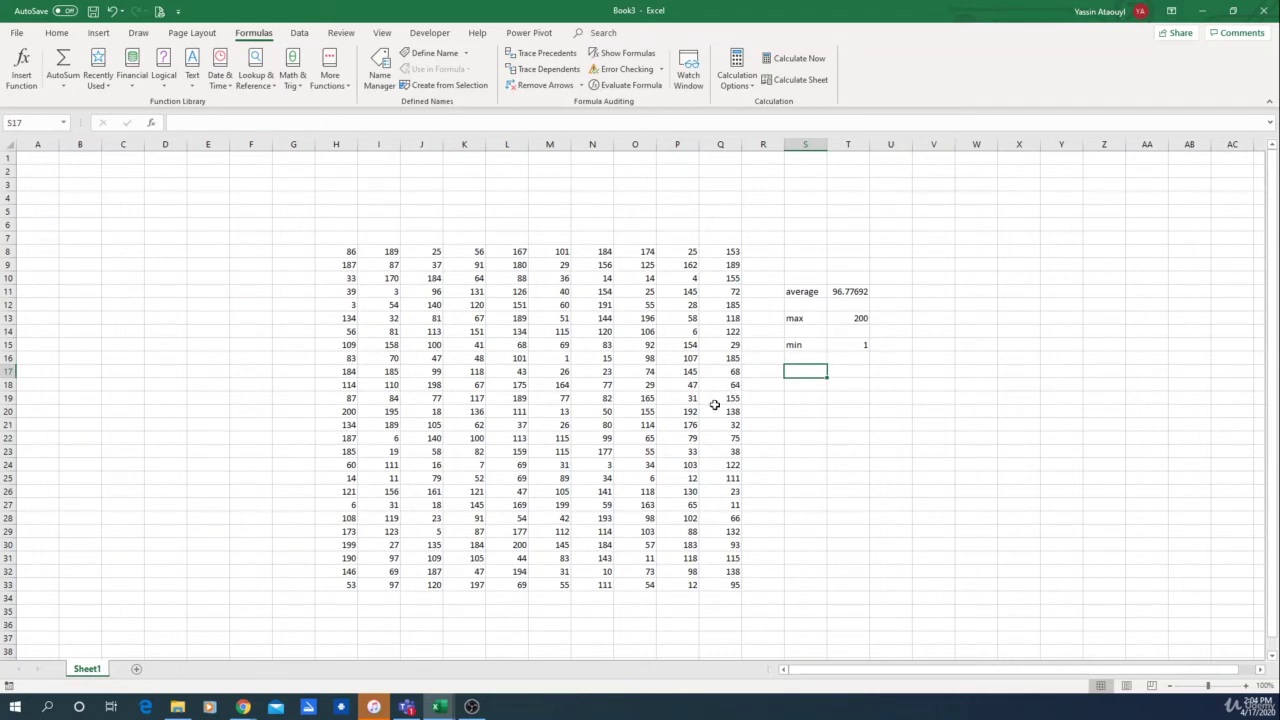
type("co")
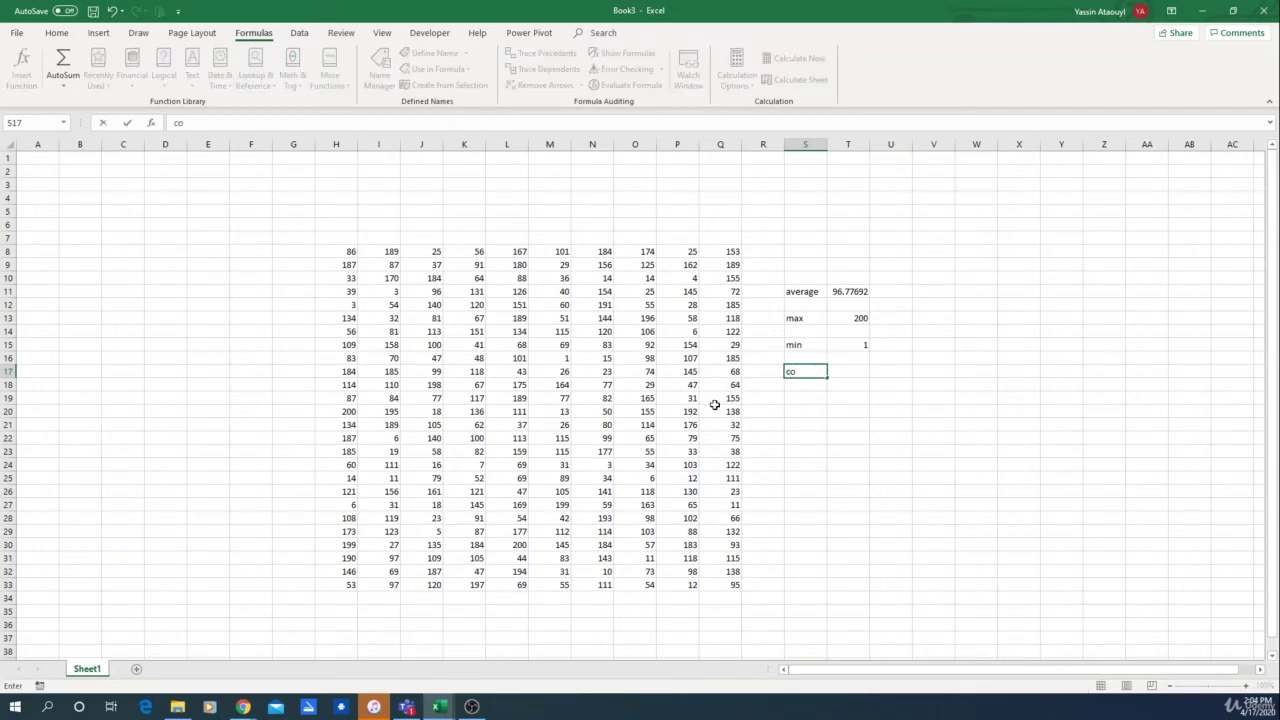
key("Escape")
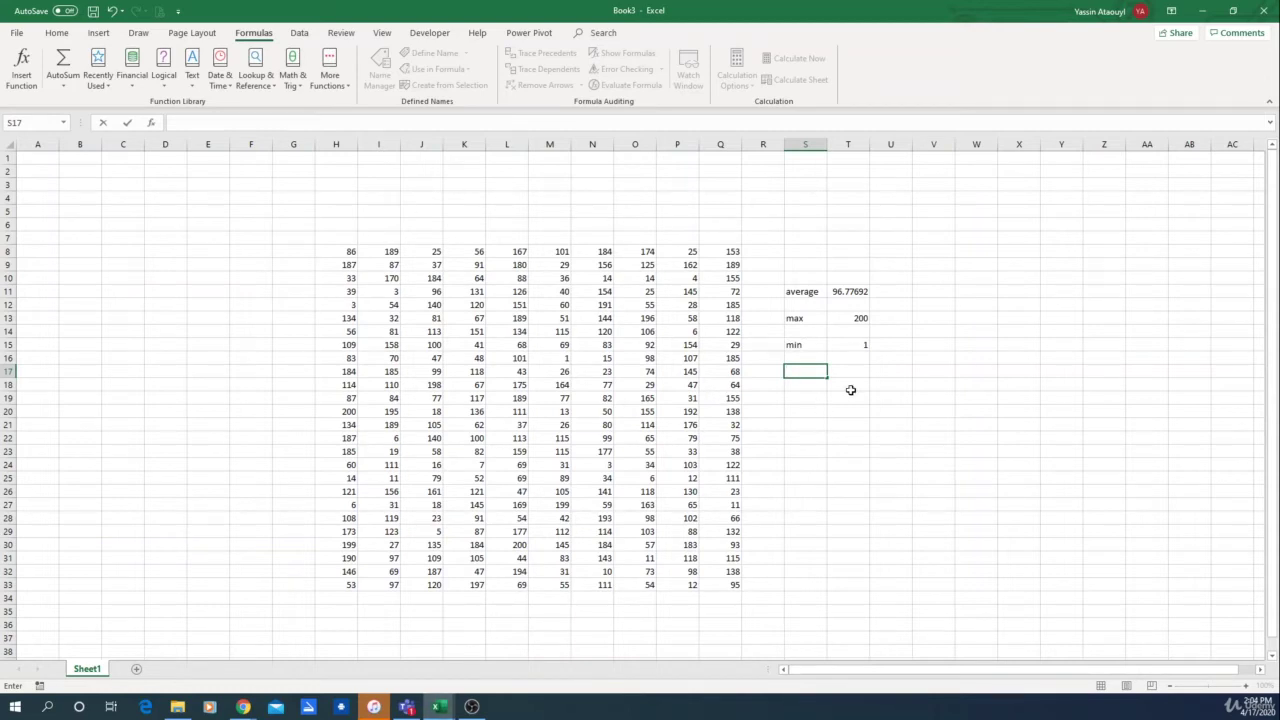
Step: Count the numbers in the random-number table H8:Q33 in cell T17 with the COUNT function and inspect the formula
key("F9")
key("Right")
type("=coun")
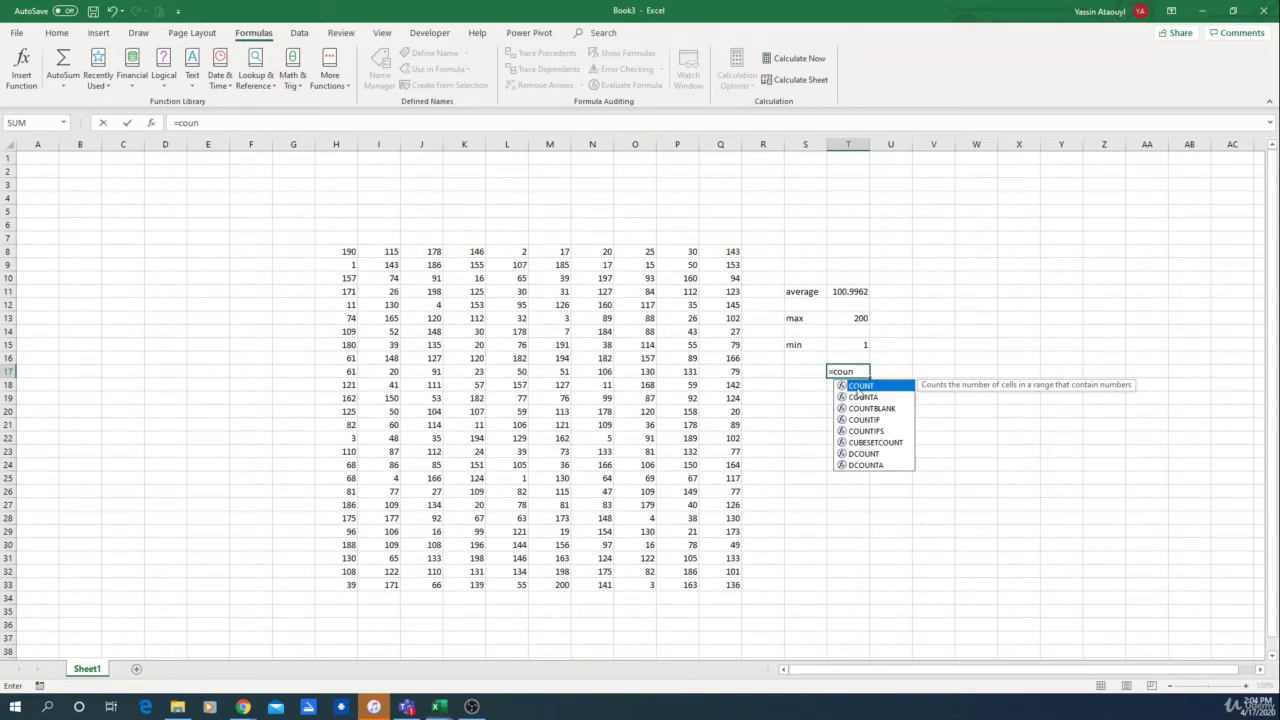
key("Tab")
left_click_drag(350, 252, 737, 594)
key("Return")
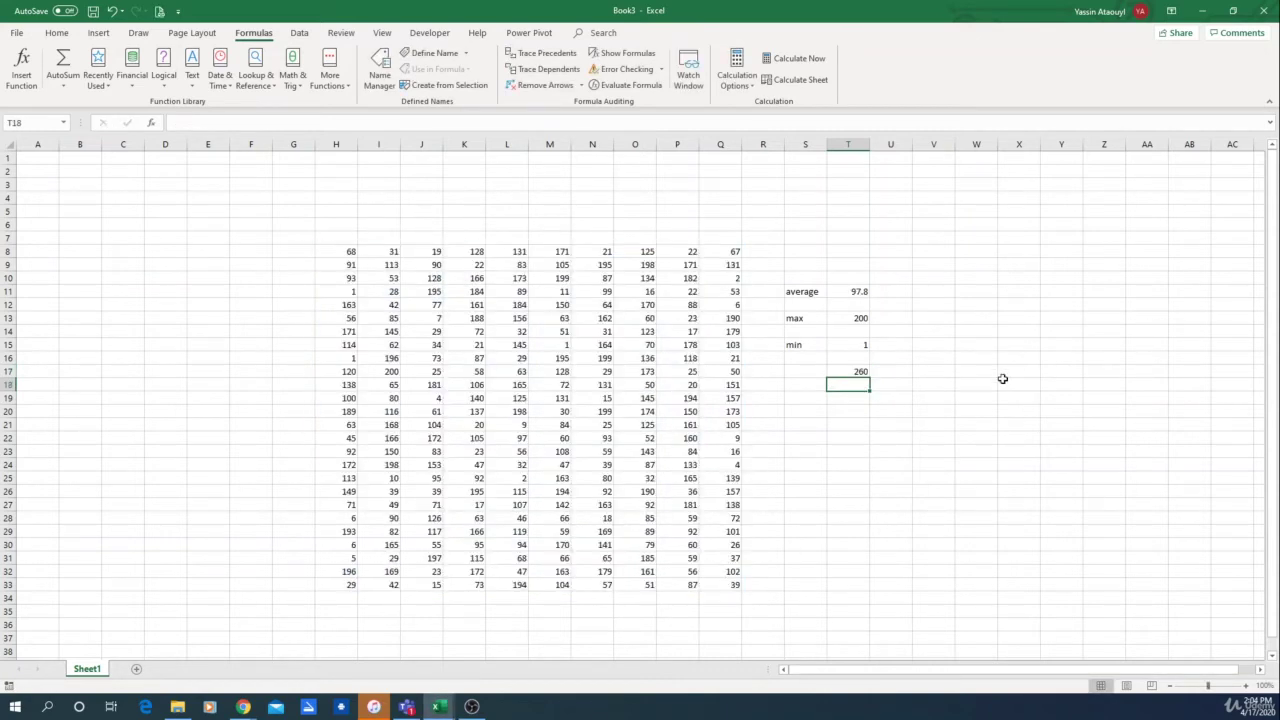
left_click(853, 372)
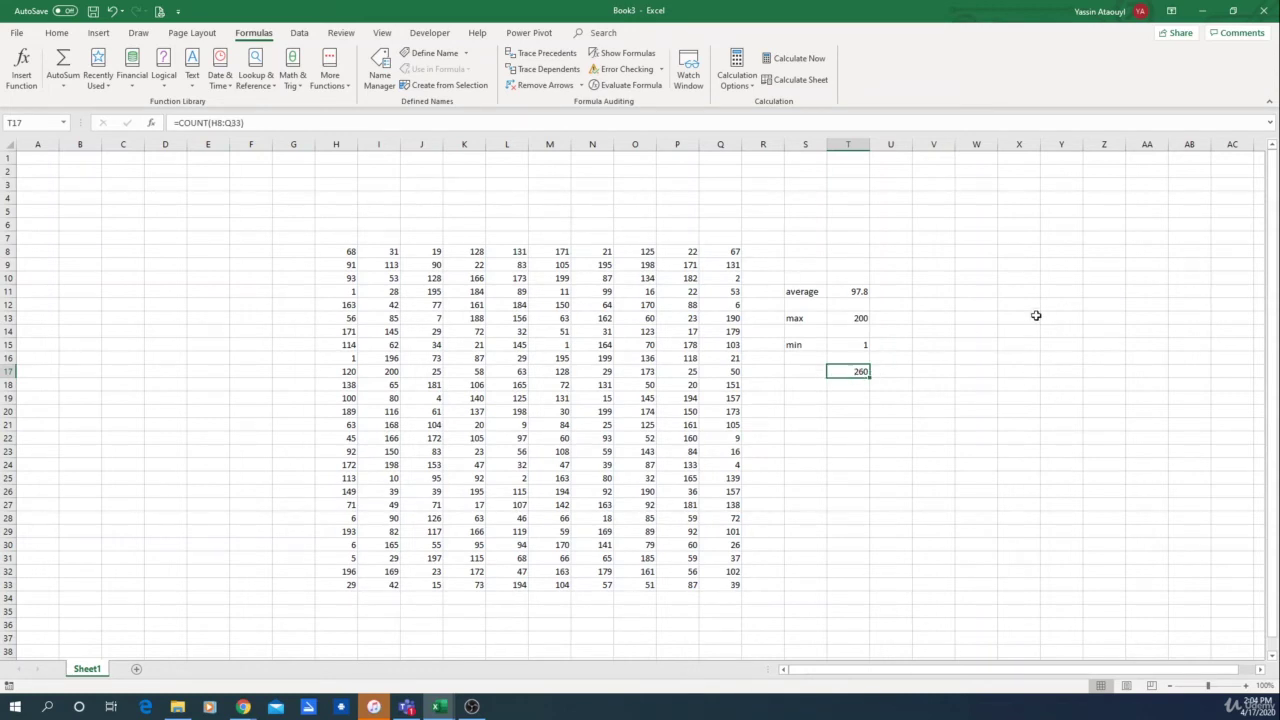
Step: Label the count result by entering "count" in cell S17
left_click(815, 371)
type("cout")
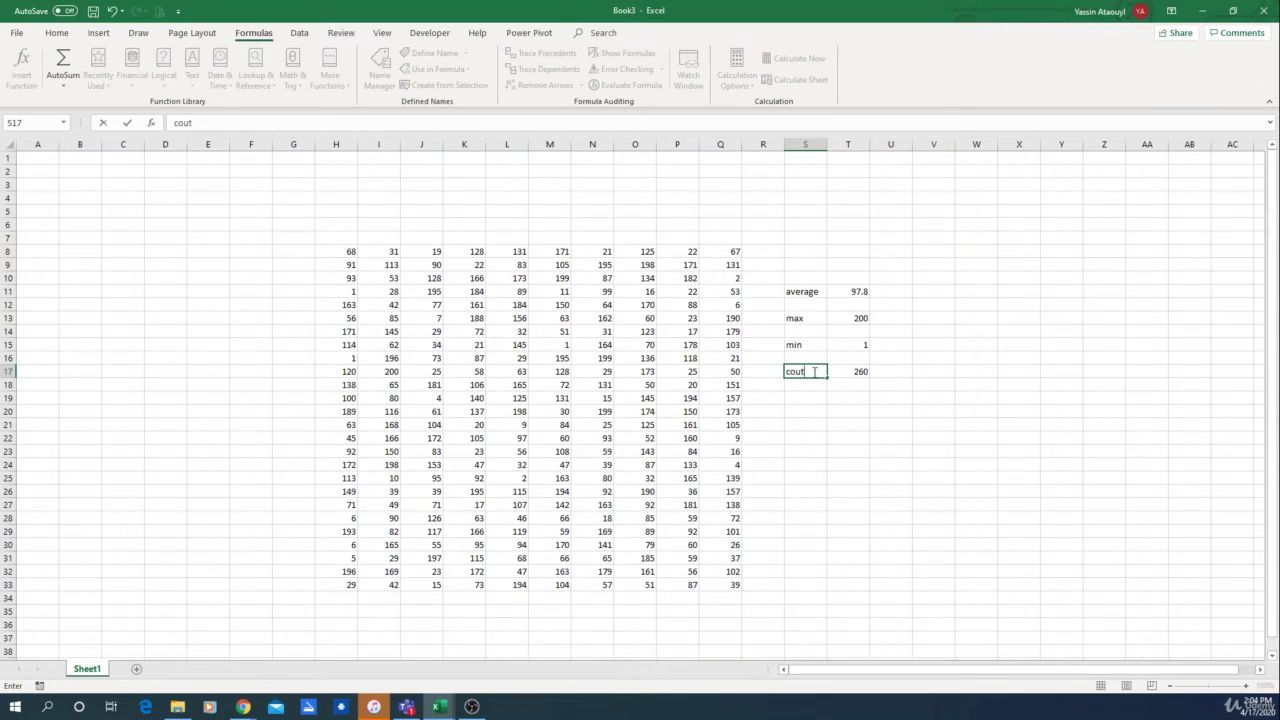
key("ctrl+Return")
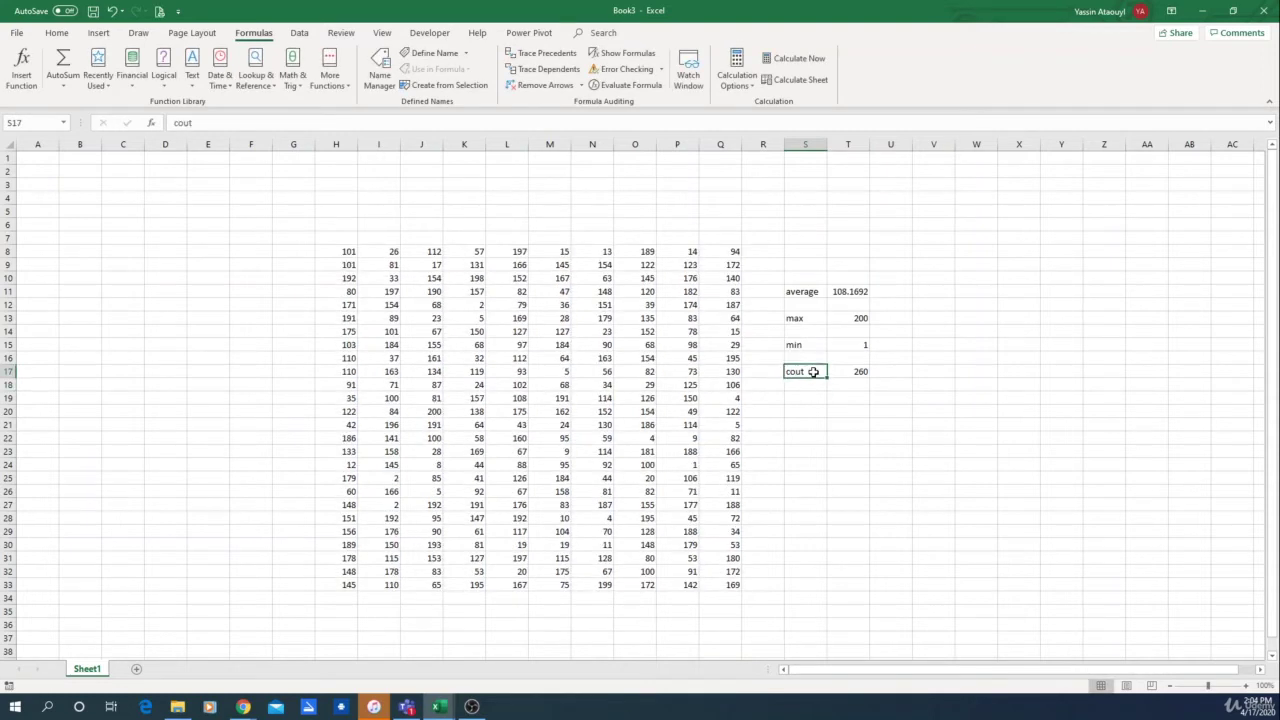
type("cou")
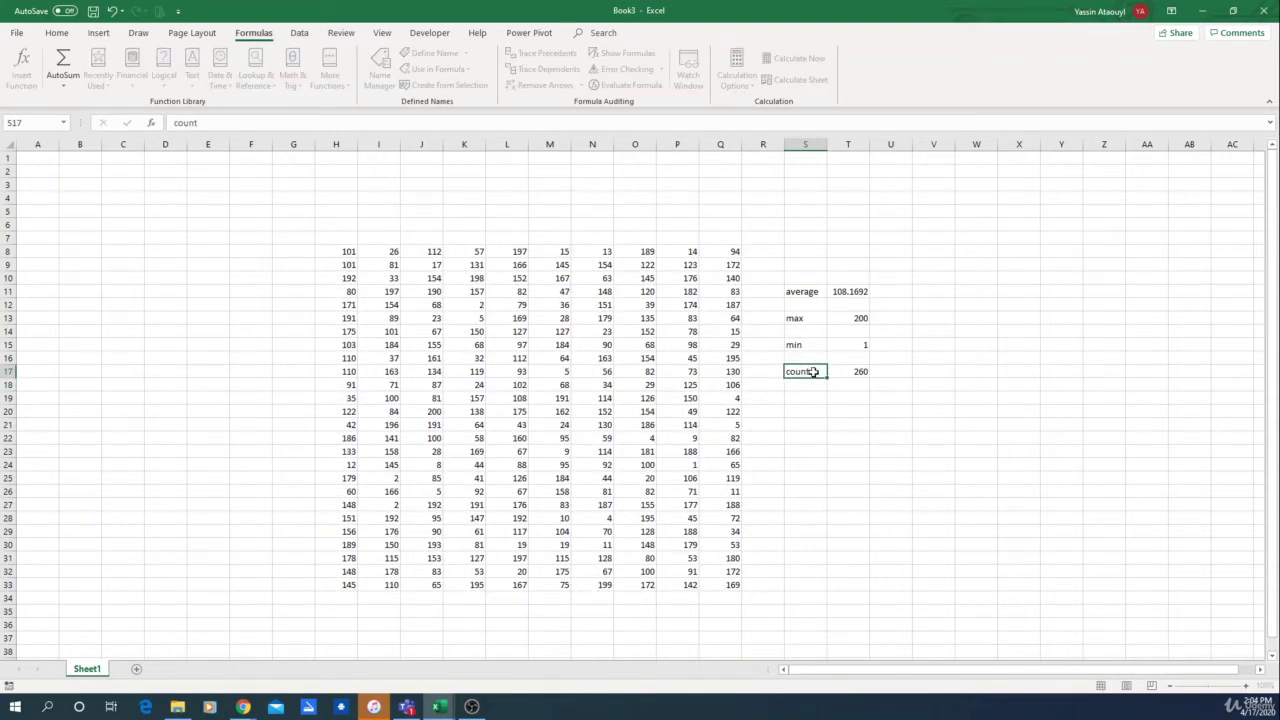
key("Return")
key("Return")
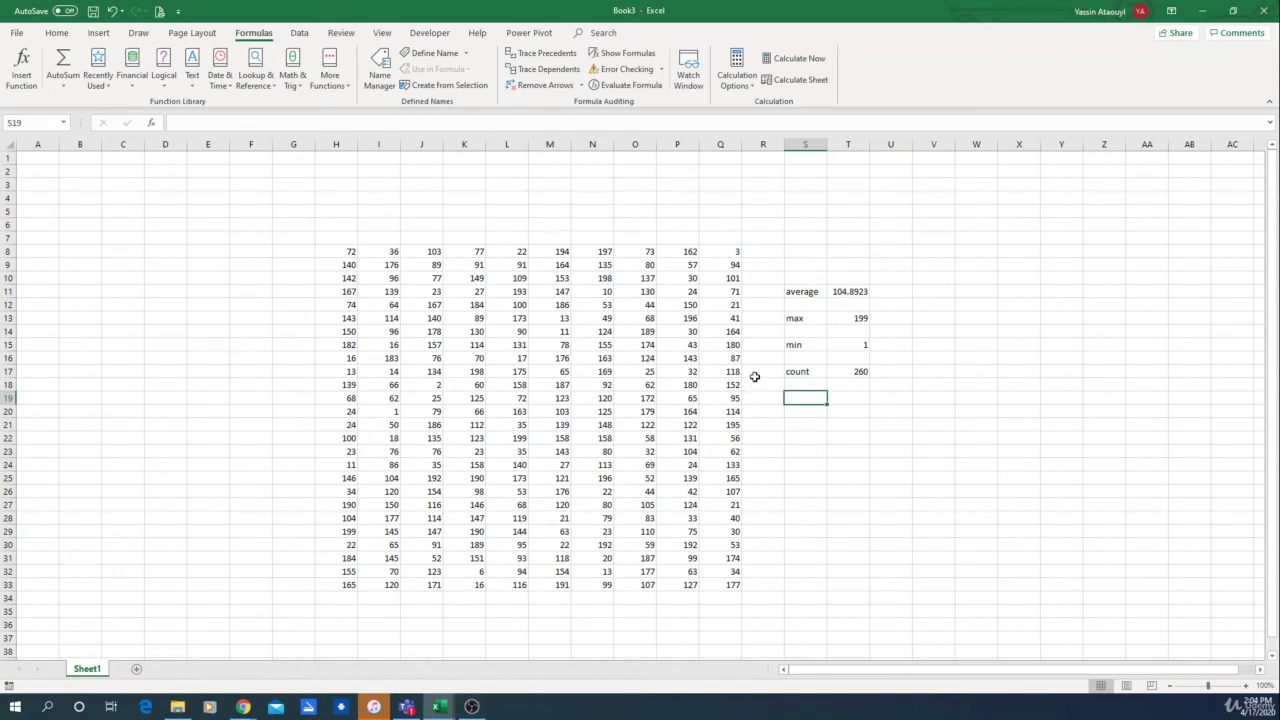
Step: Calculate the total of the random-number table H8:Q33 in cell T19 with the SUM function
key("Right")
type("=sum(")
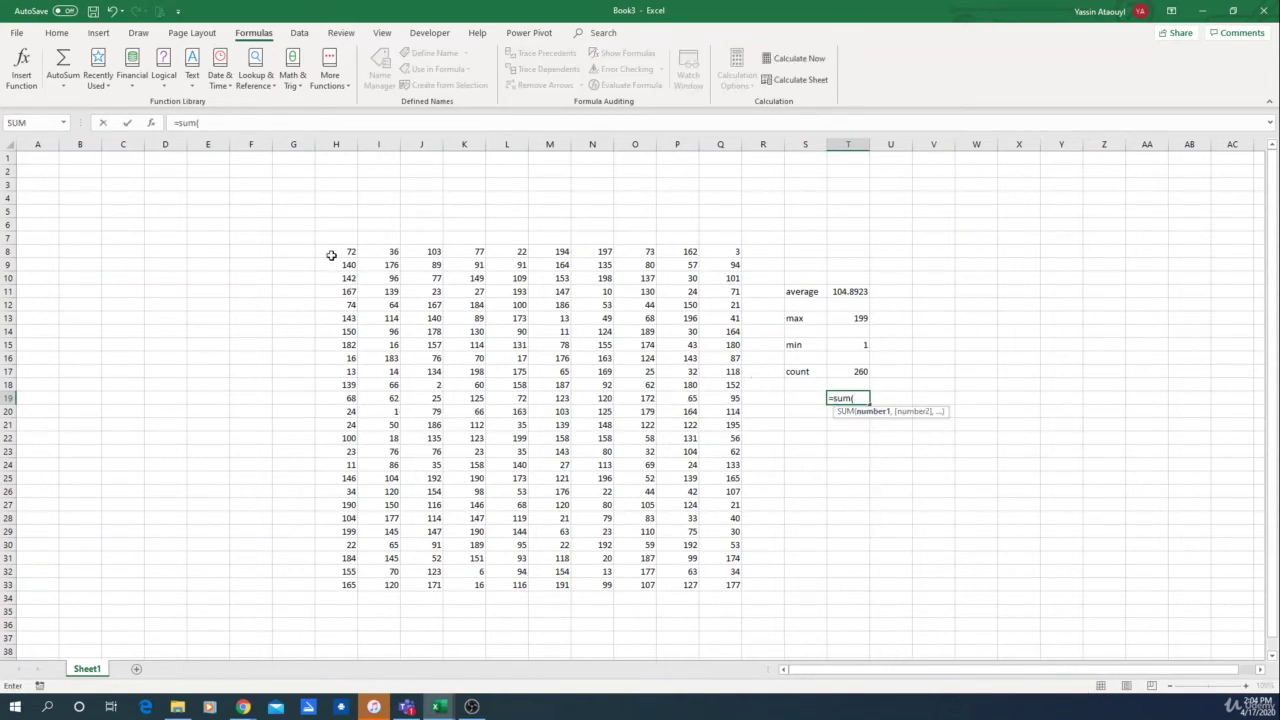
left_click_drag(331, 251, 742, 588)
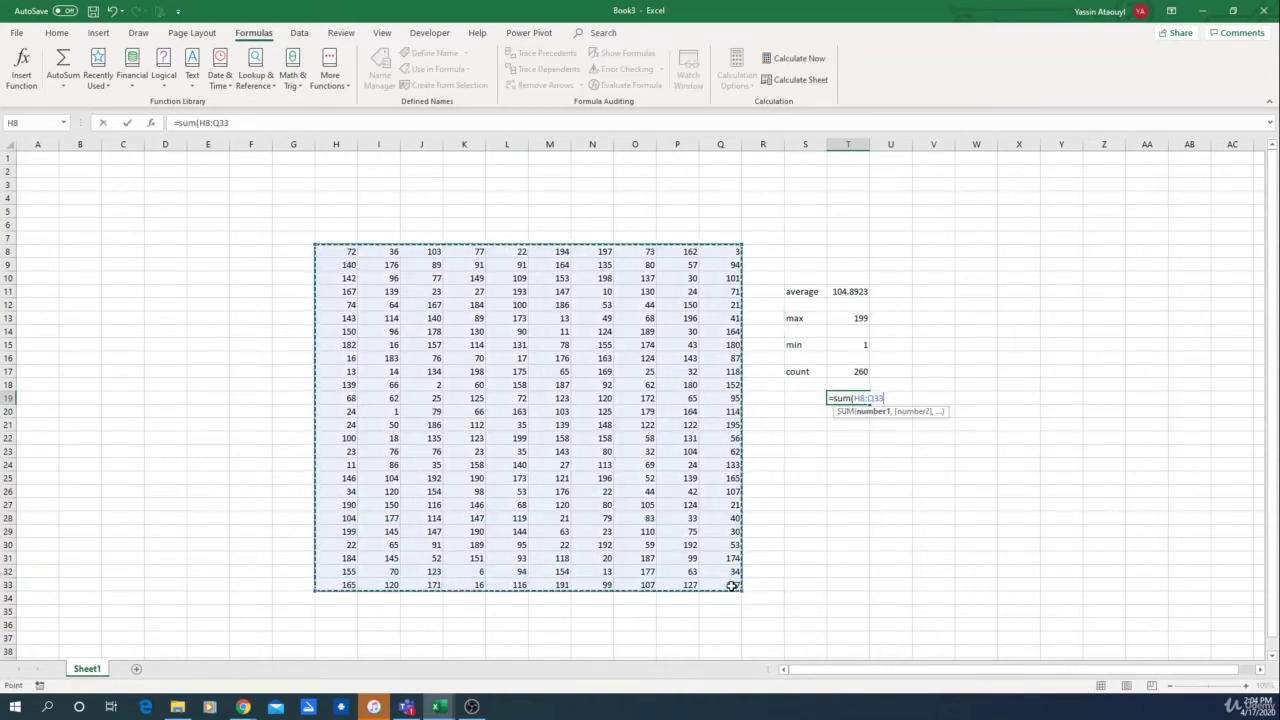
key("Return")
left_click(800, 398)
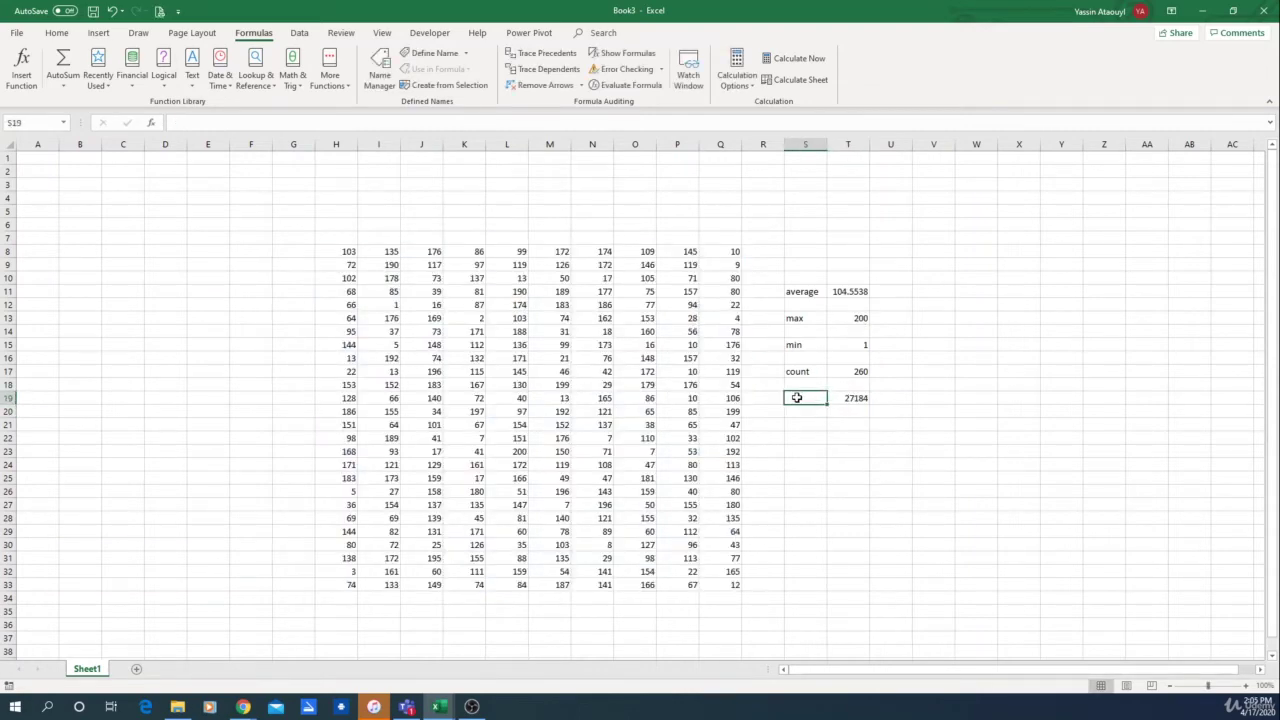
Step: Recalculate the worksheet seven times from an empty cell to refresh the random numbers and all summary results, including the sum
left_click(846, 464)
left_click(848, 477)
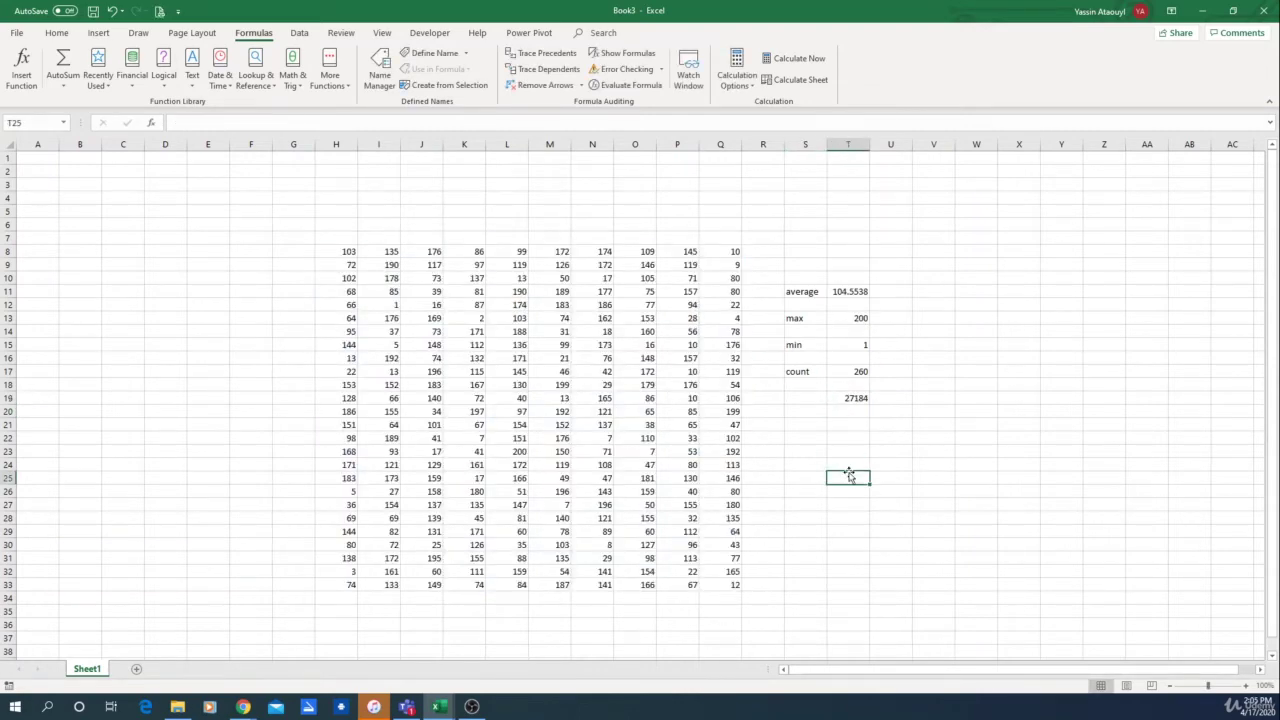
key("F9")
key("F9")
key("F9")
key("F9")
key("F9")
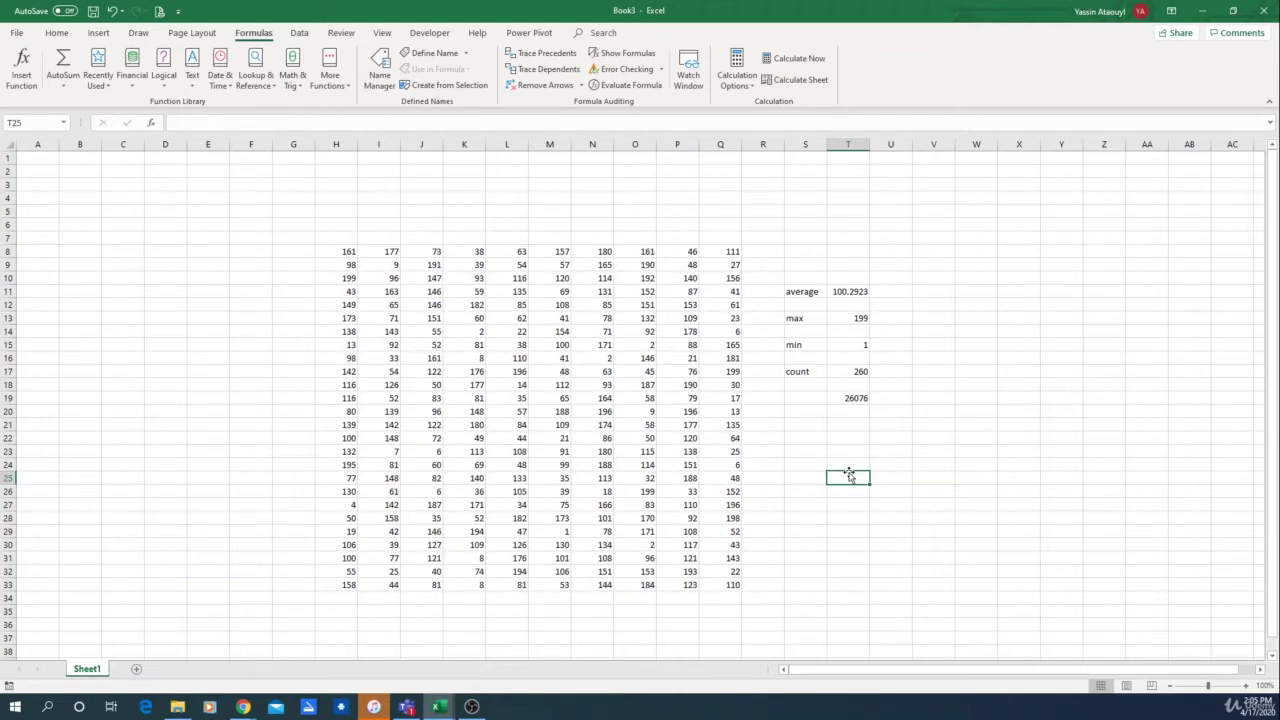
key("F9")
key("F9")
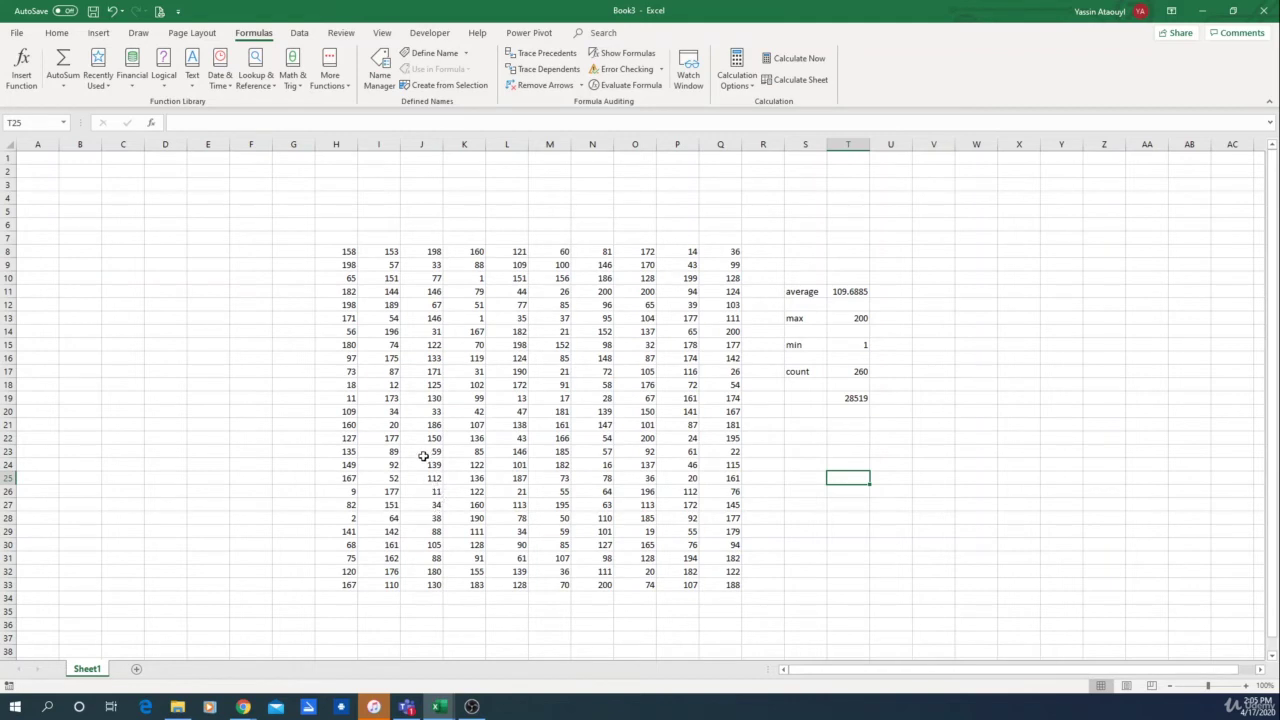
left_click(132, 72)
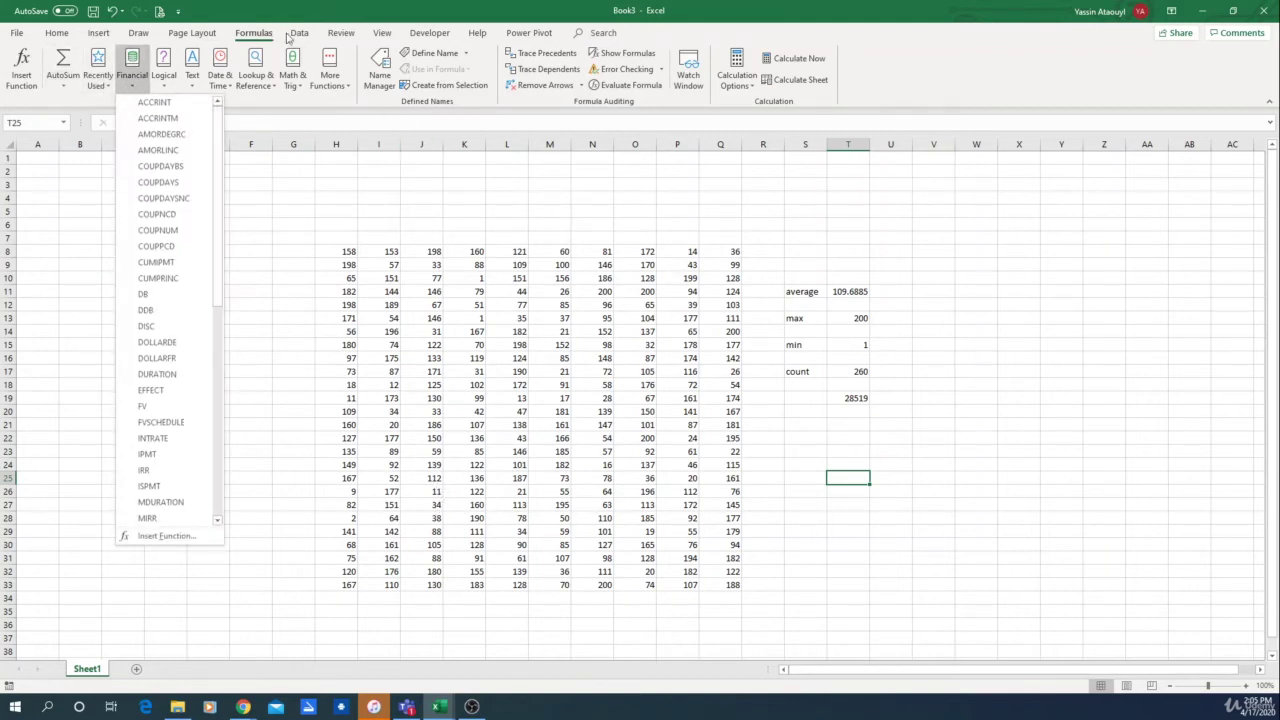
left_click(298, 106)
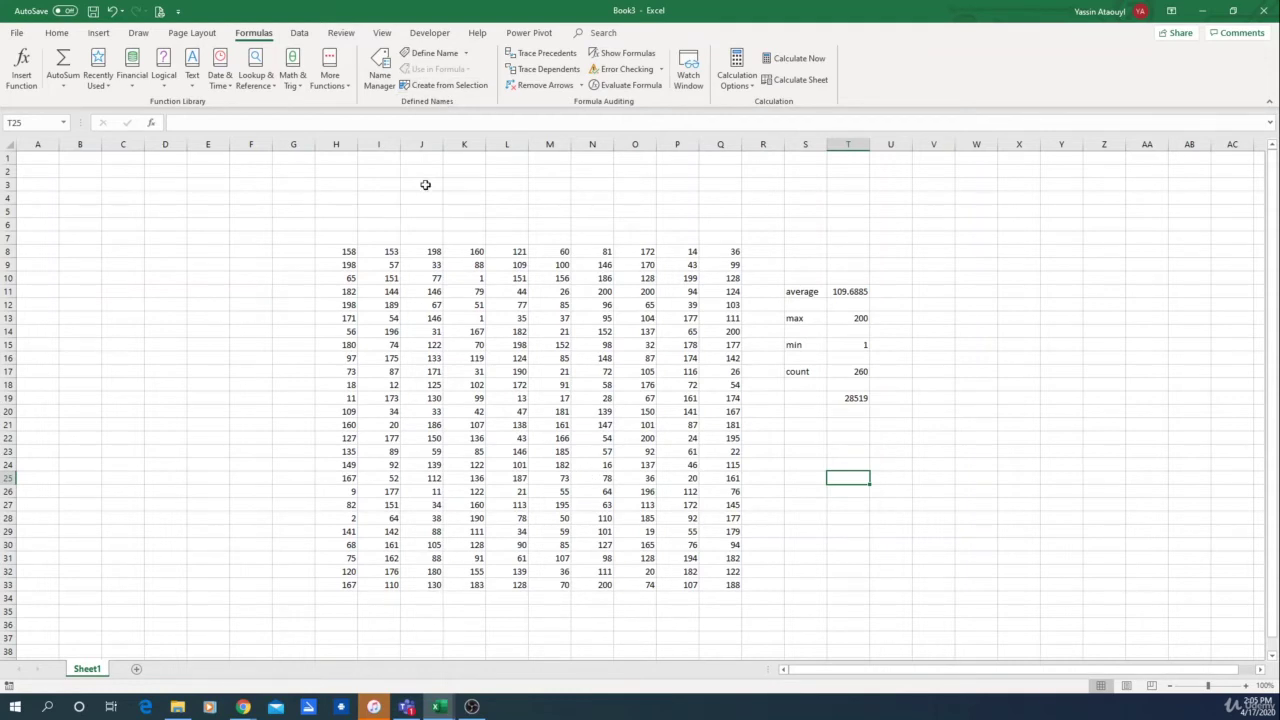
Step: Clear the random-number table and its summary results by deleting the contents of F5:V37
left_click_drag(249, 212, 930, 637)
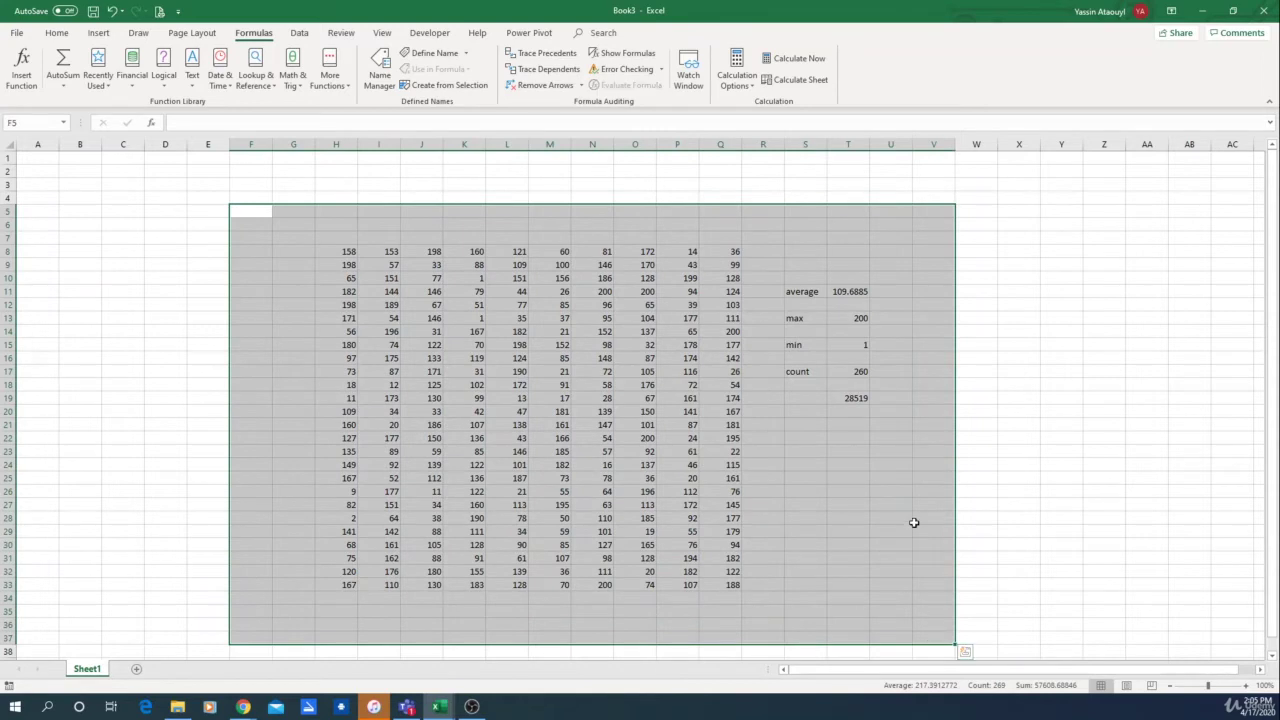
key("Delete")
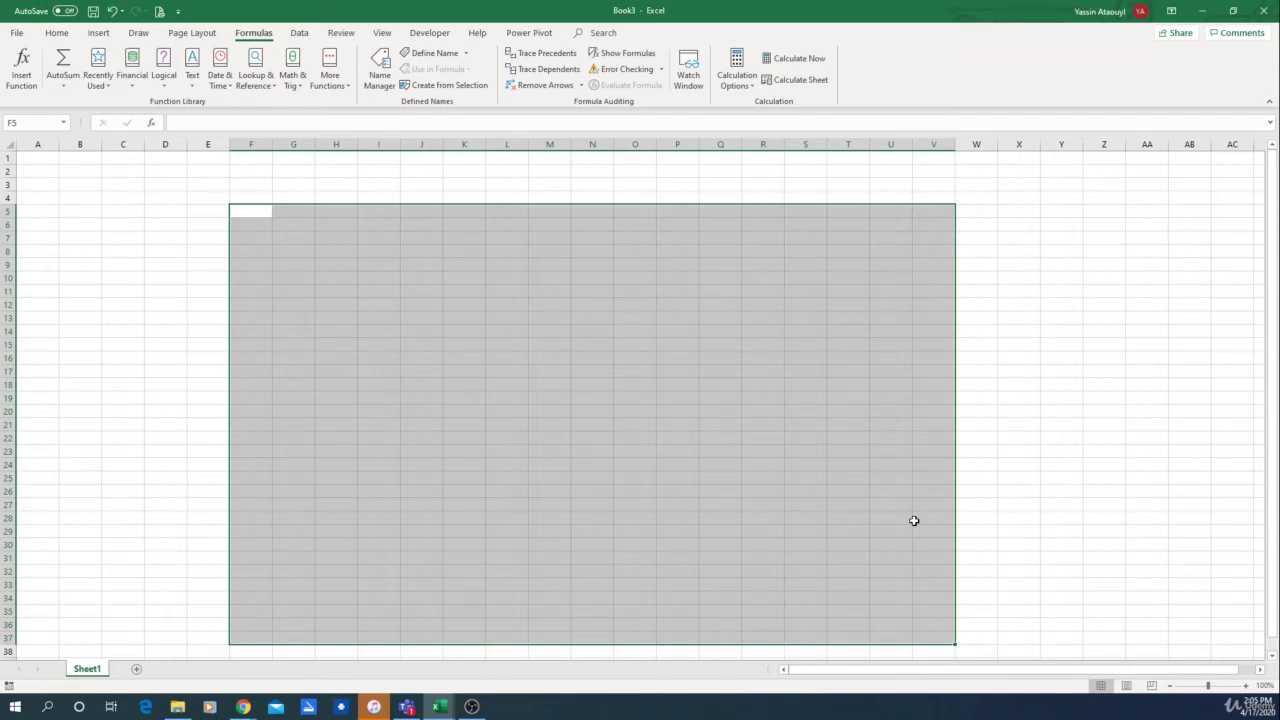
Step: List the function topics "if", "if-or", "if-error" and "Vlookup" in cells B4 to B7
left_click(76, 195)
type("if")
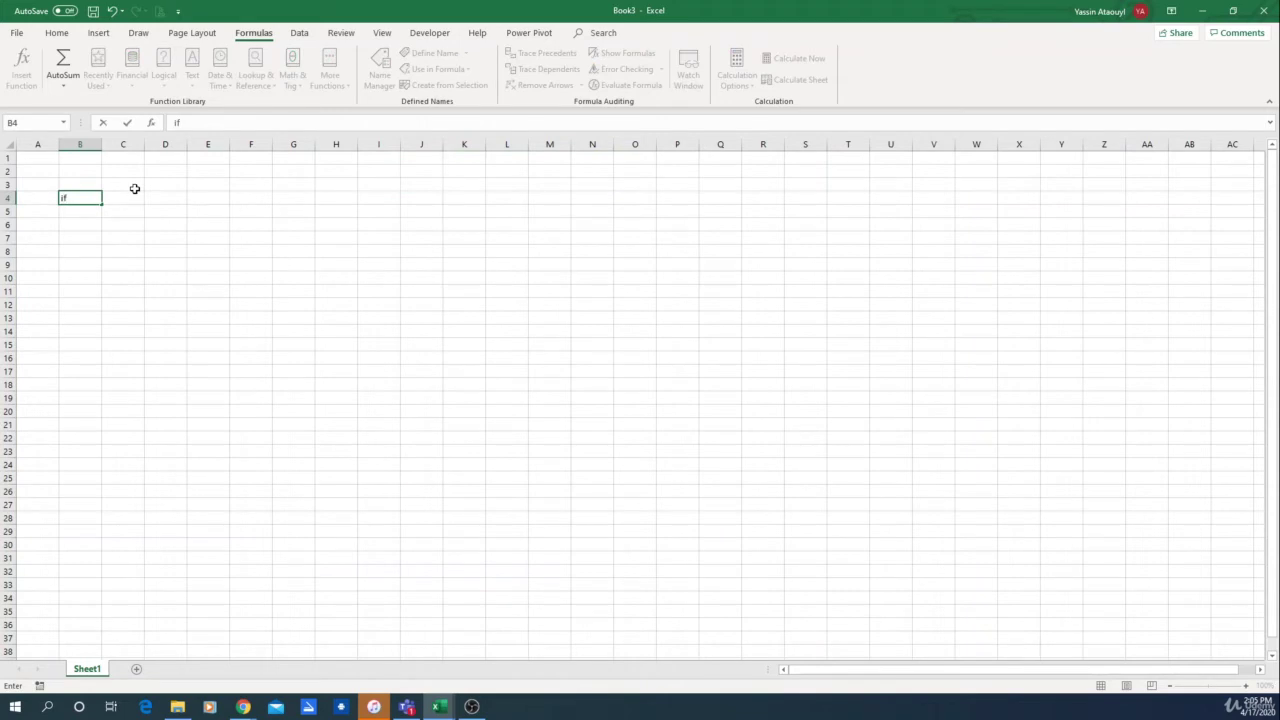
key("Return")
type("i")
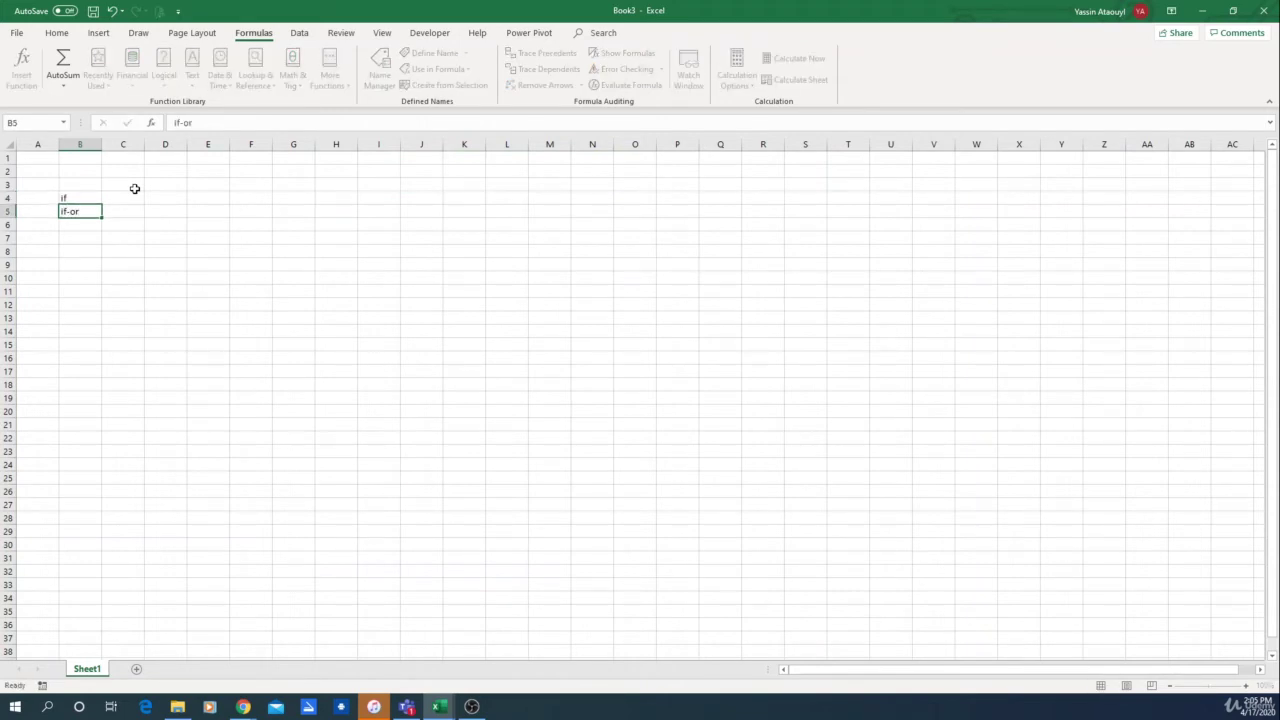
key("Return")
type("if-error")
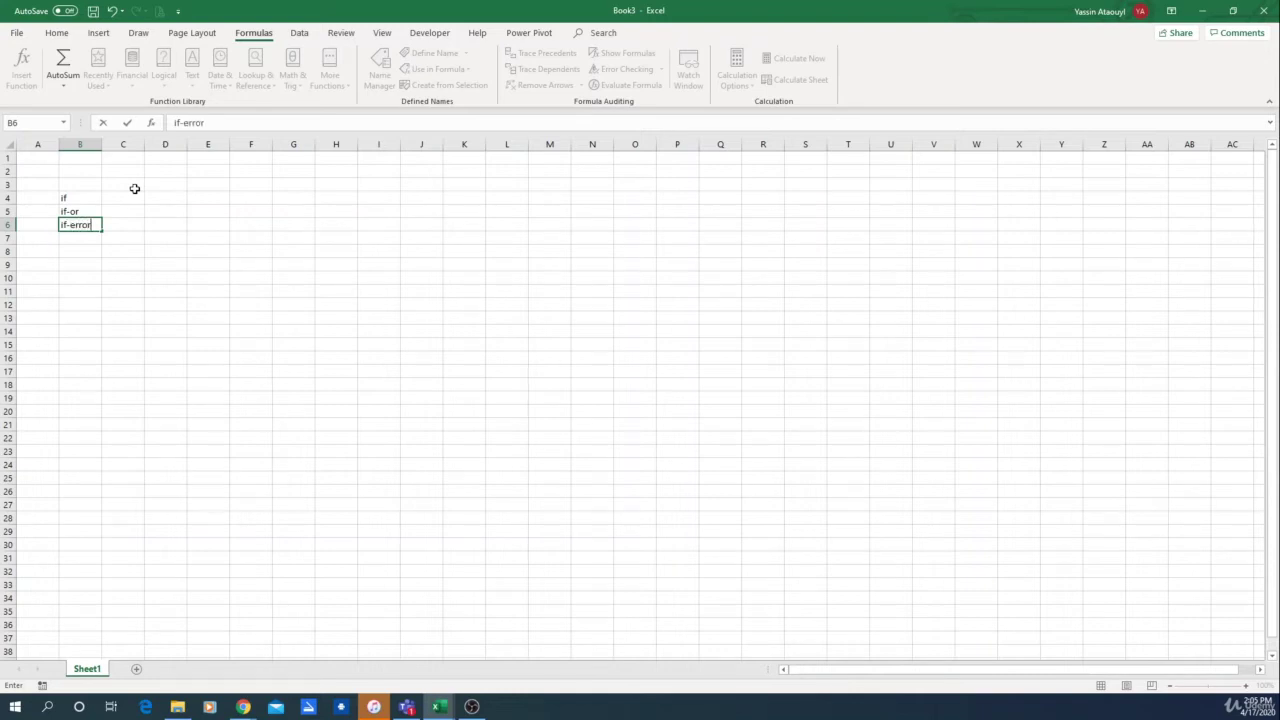
key("Return")
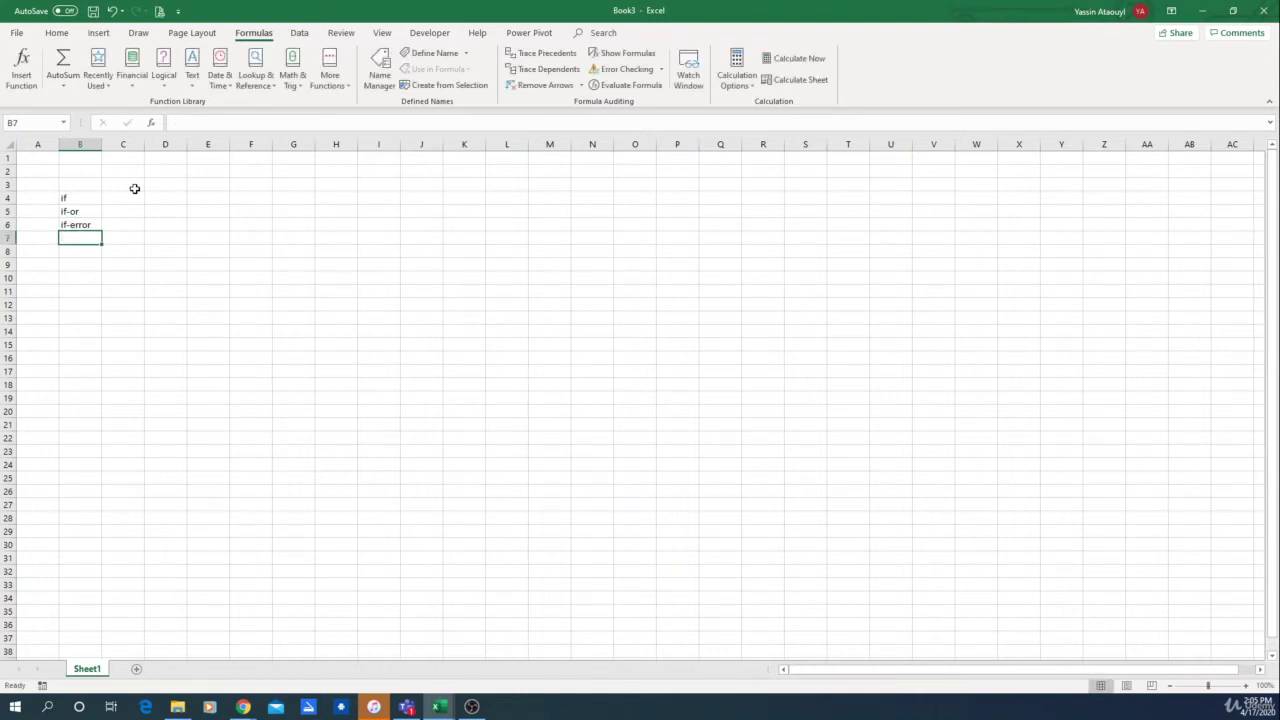
type("V")
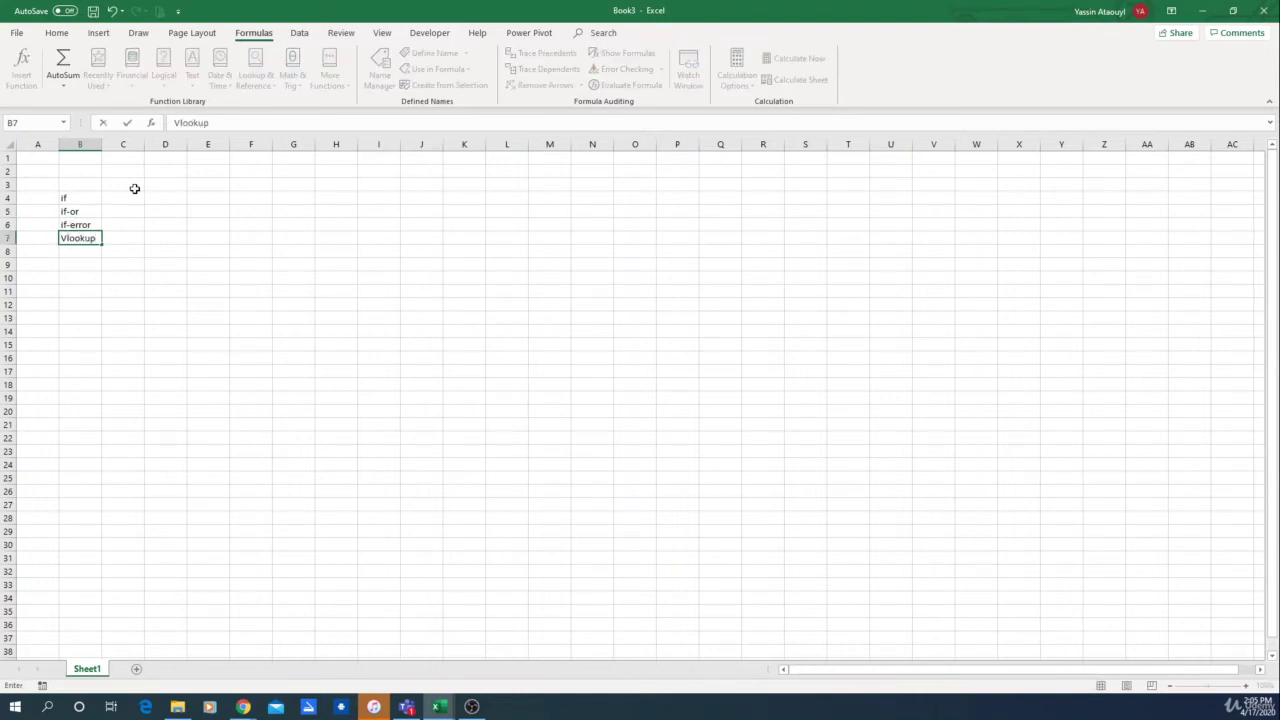
type("lookup")
key("Return")
key("Right")
key("Right")
key("Right")
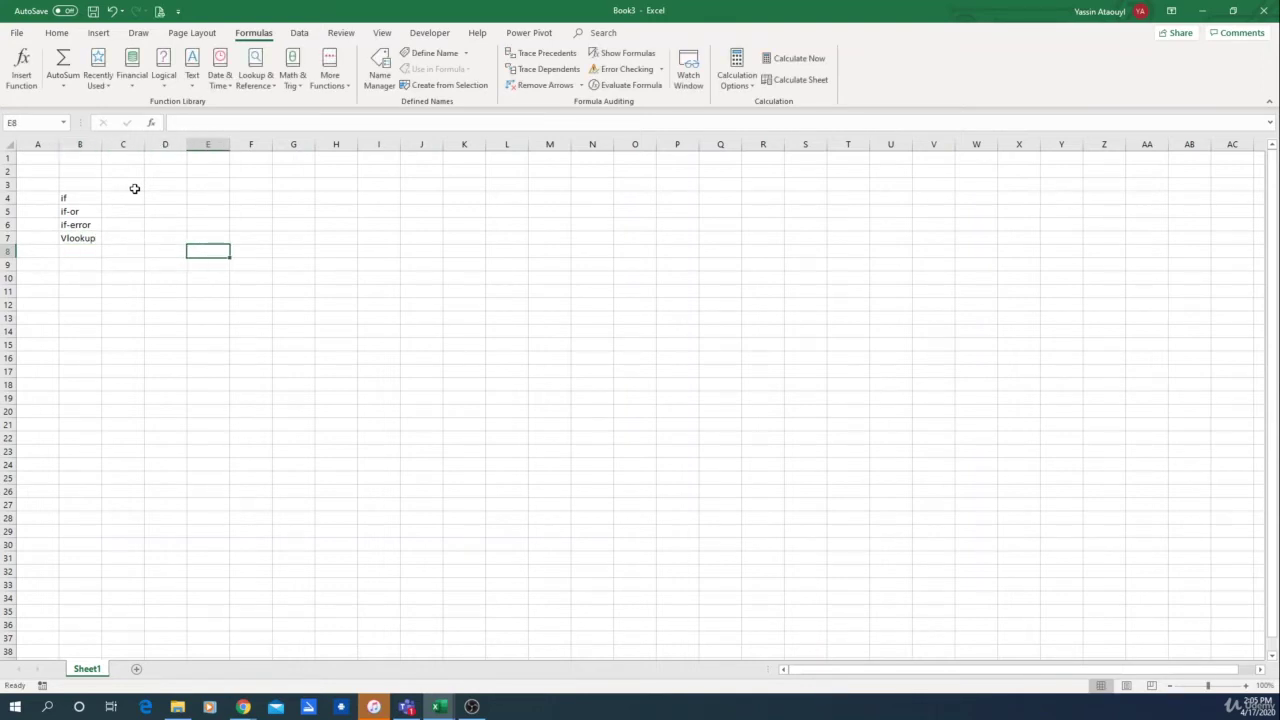
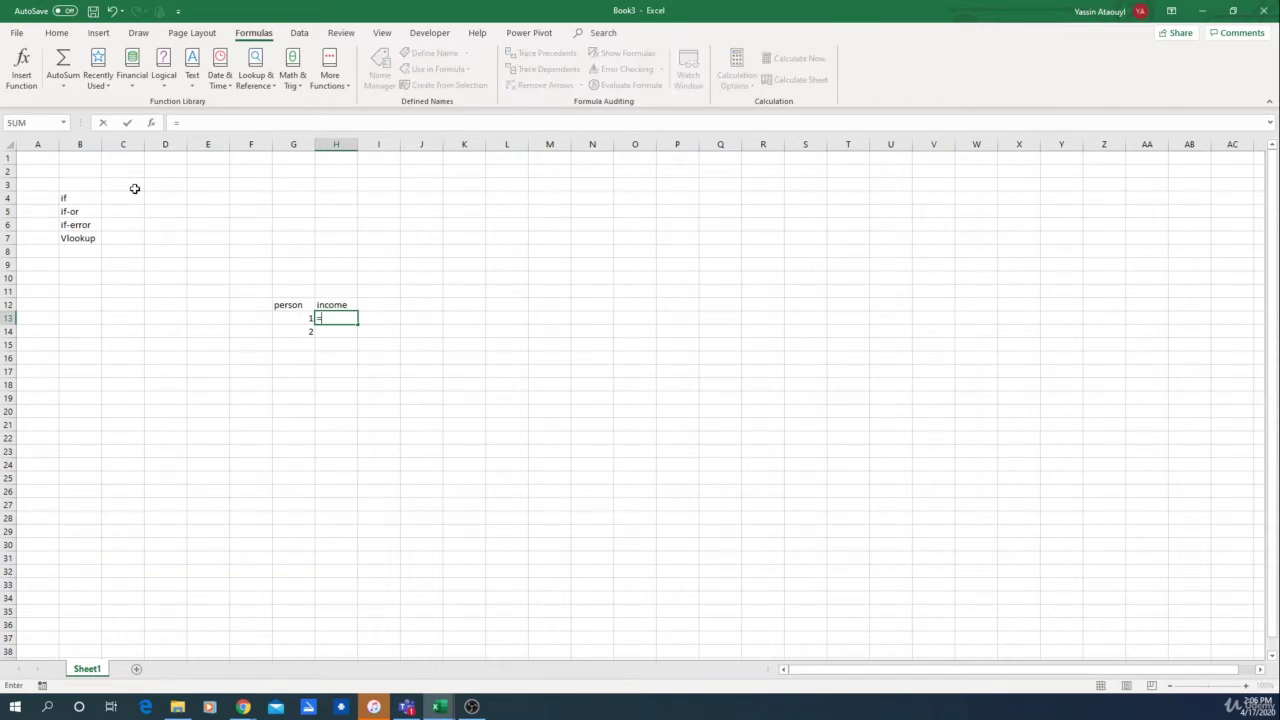
Step: Generate a random income between 1000 and 25000 in H13 with RANDBETWEEN and copy the formula to H14
type("r")
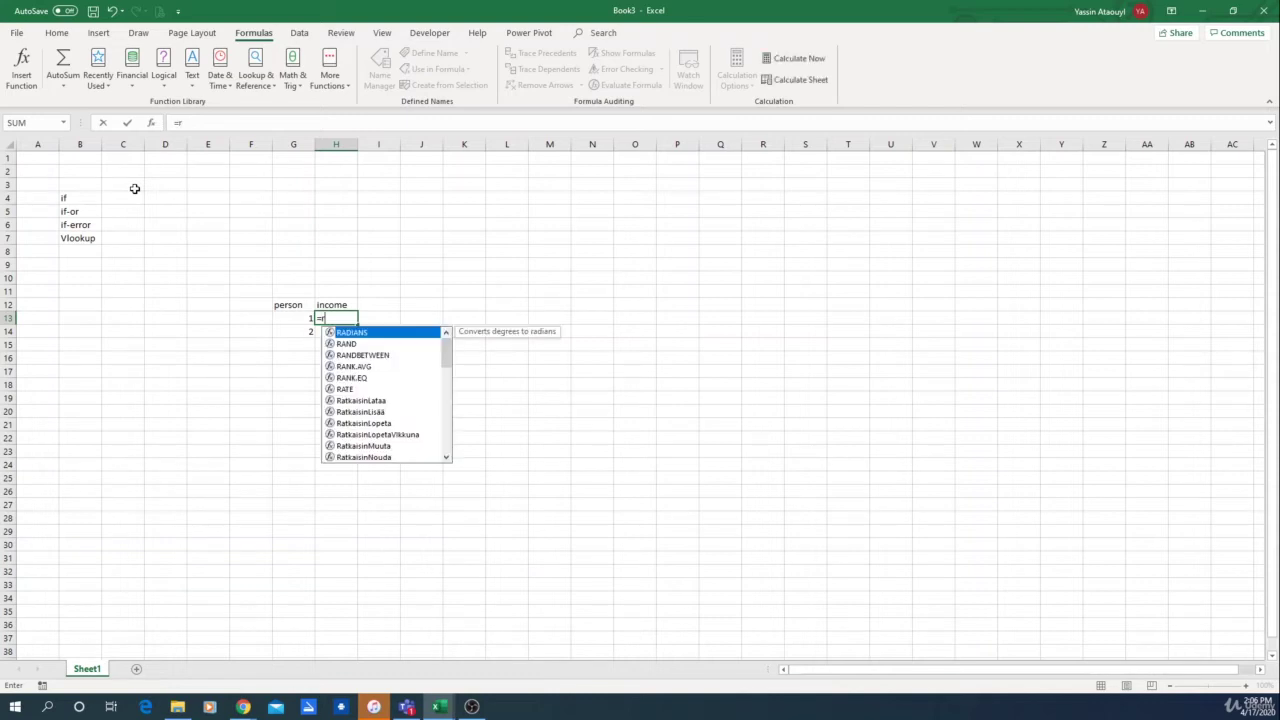
type("an")
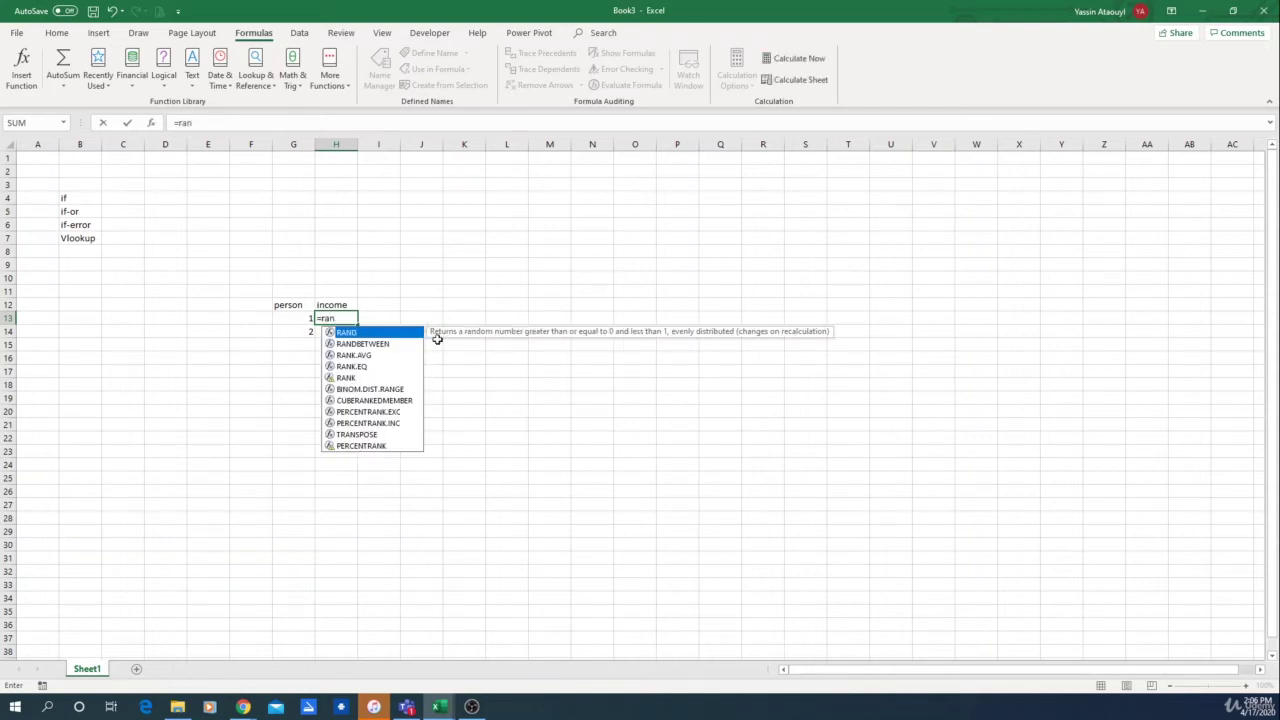
double_click(385, 344)
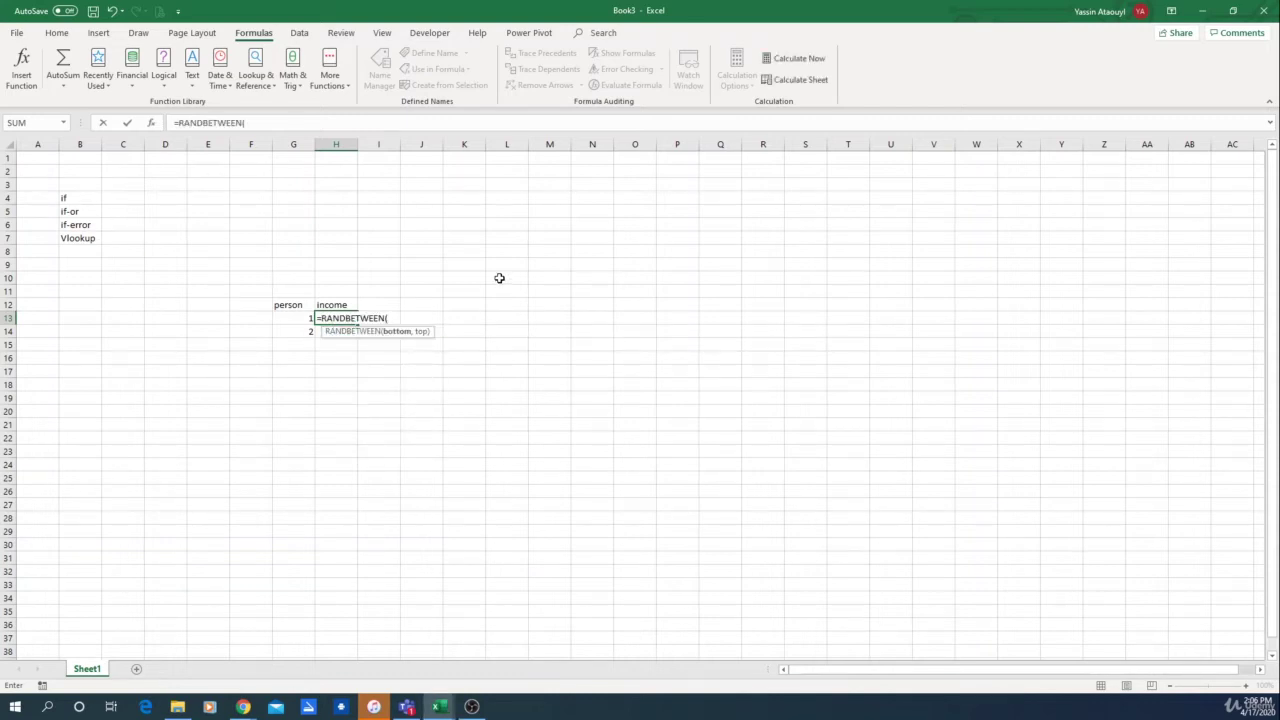
type("1000,25000)")
key("Return")
left_click(336, 320)
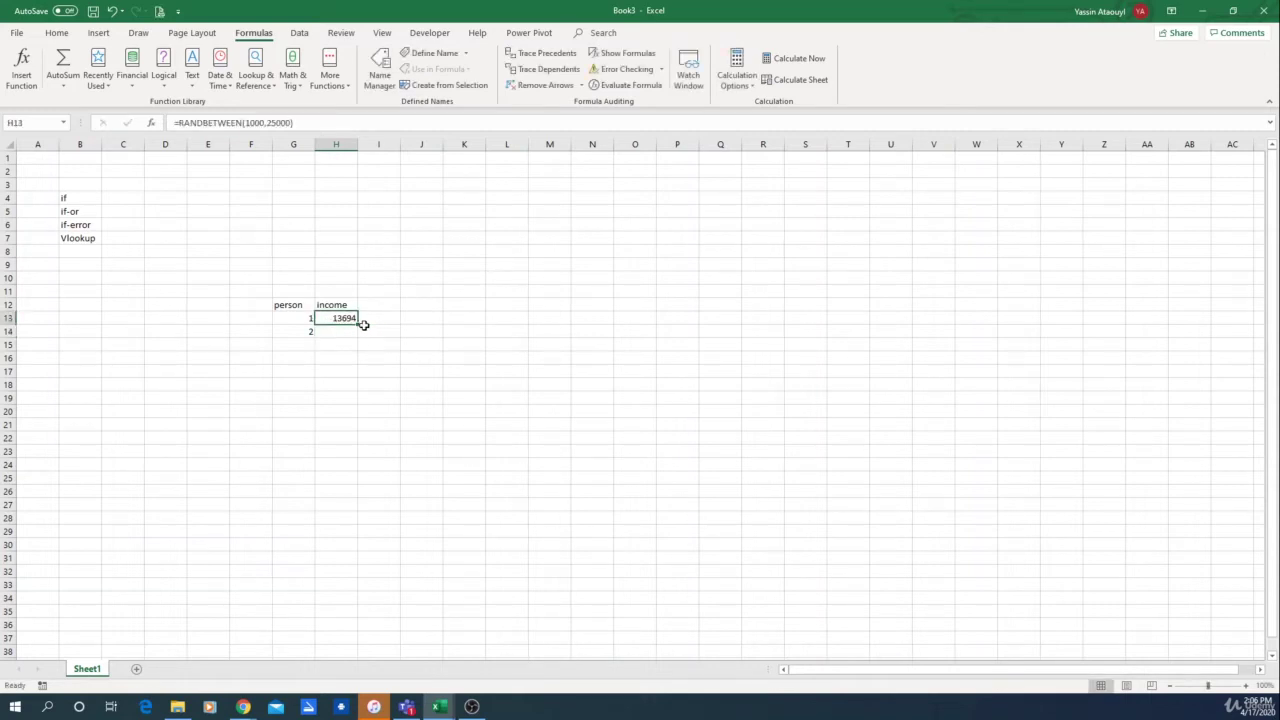
left_click_drag(365, 325, 362, 334)
left_click(337, 370)
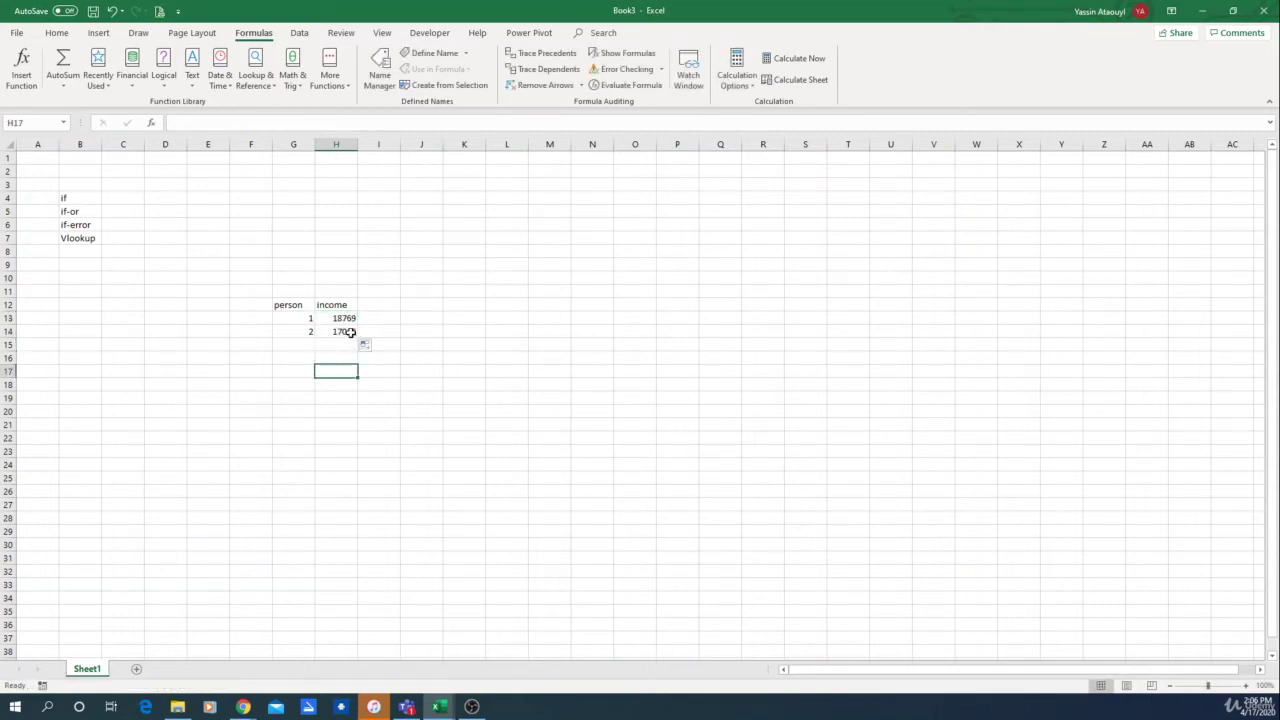
Step: Recalculate the worksheet seven times to refresh both persons' incomes and inspect the formulas in H13 and H14
left_click(421, 344)
key("F9")
key("F9")
key("F9")
key("F9")
key("F9")
key("F9")
key("F9")
left_click(480, 290)
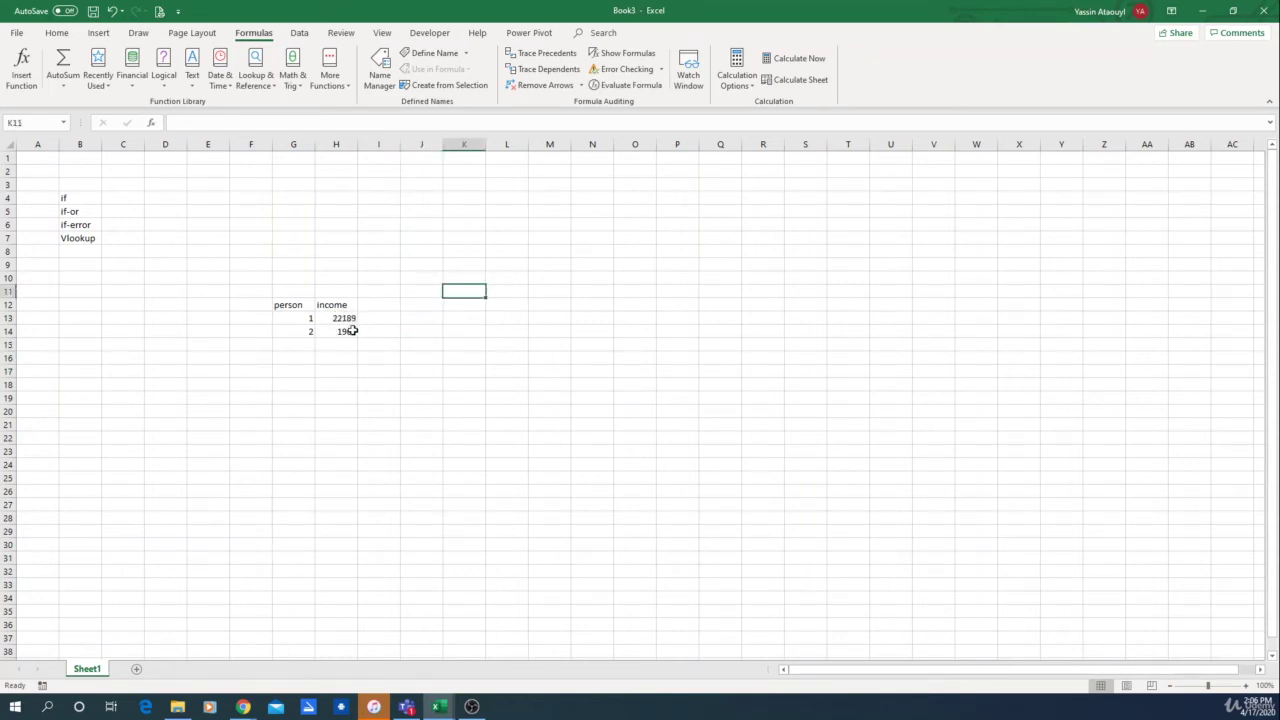
left_click(358, 318)
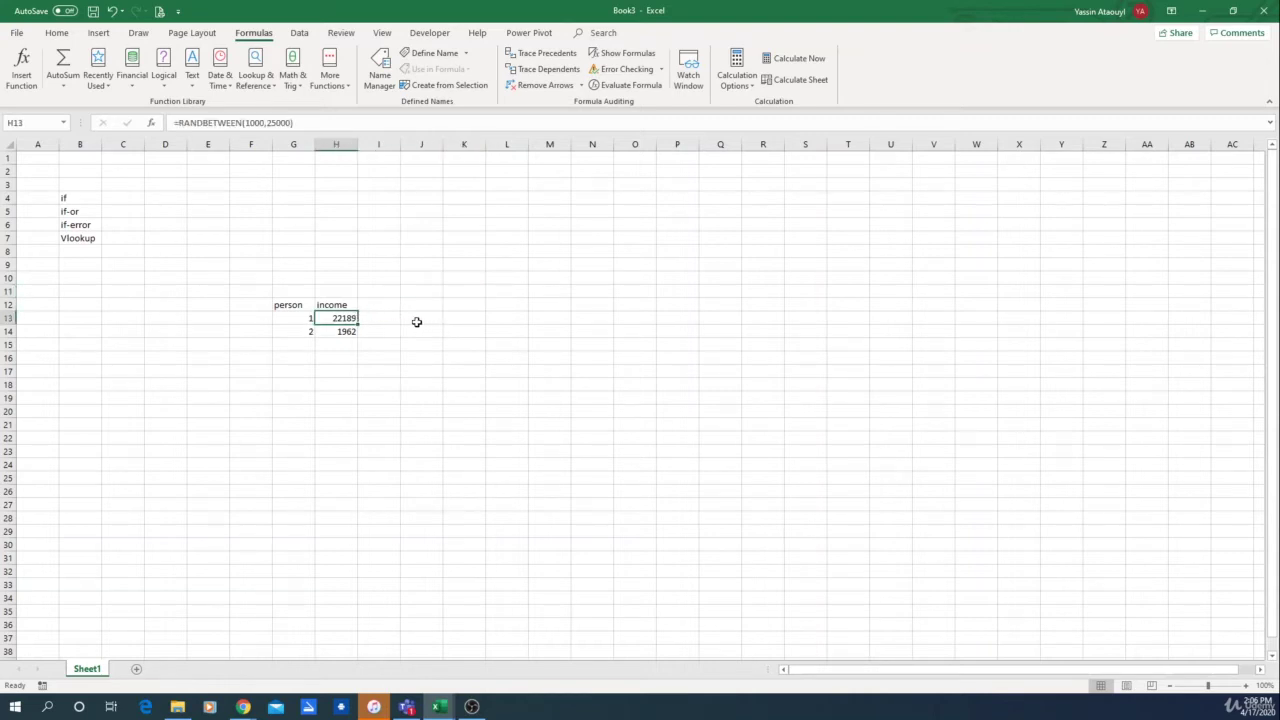
left_click(419, 322)
left_click(343, 318)
left_click(345, 331)
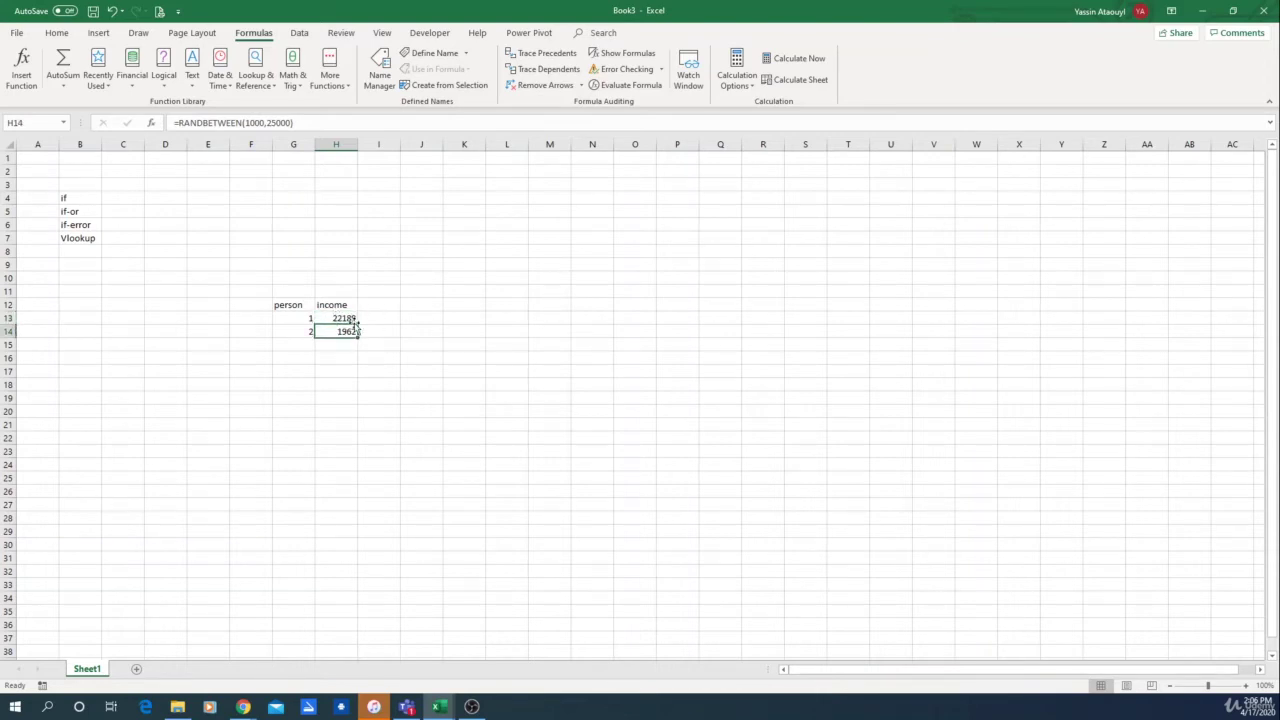
Step: Enter an IF formula in K13 that returns "yes" when H13 is greater than H14 and "no" otherwise
left_click(468, 316)
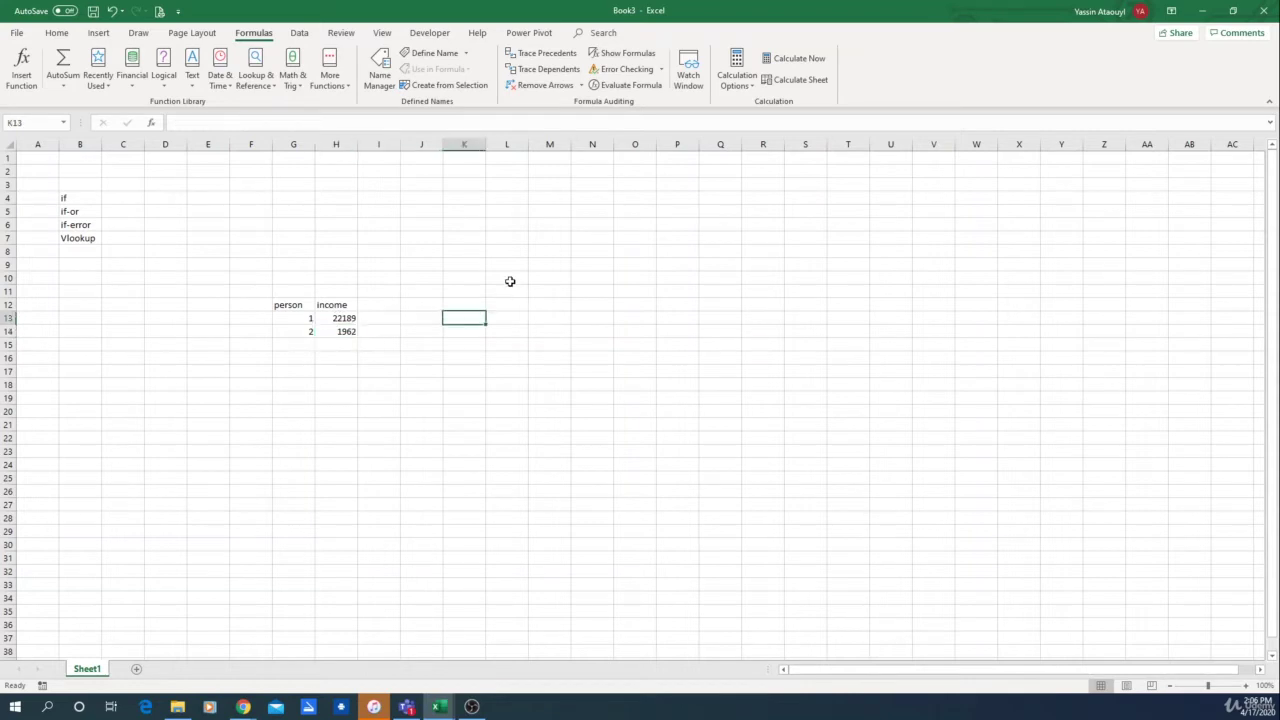
type("=")
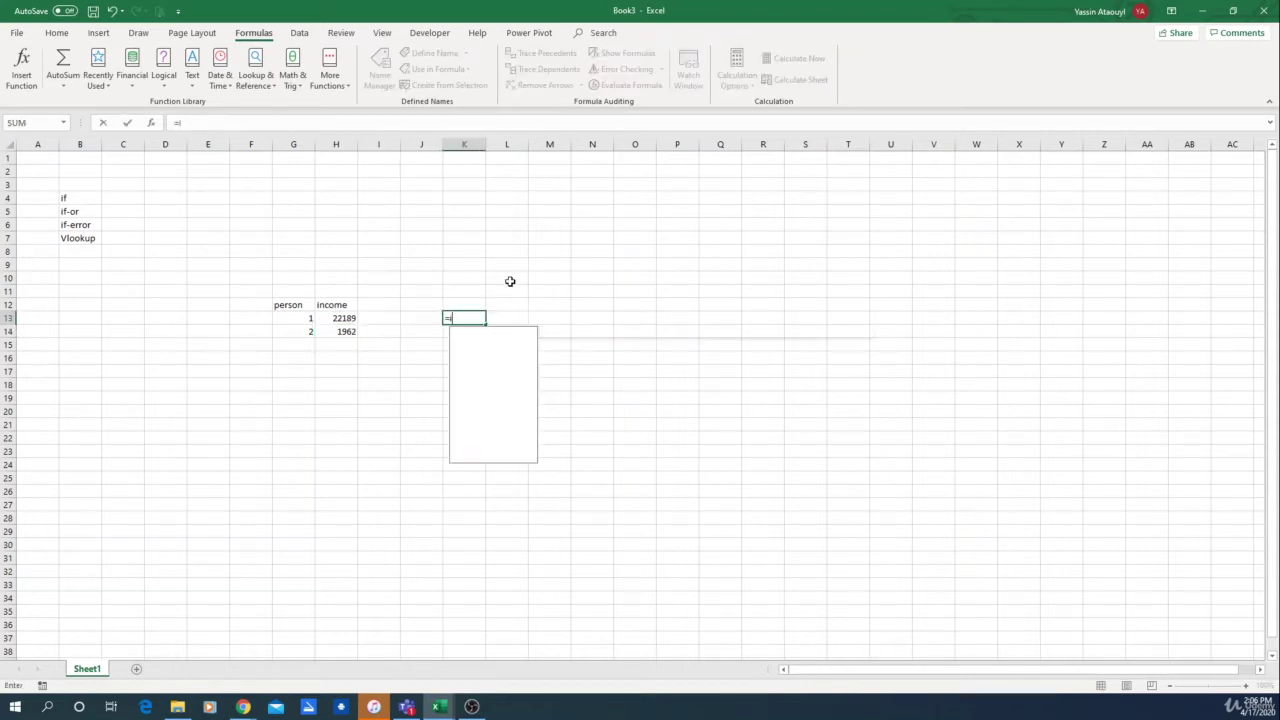
type("if(")
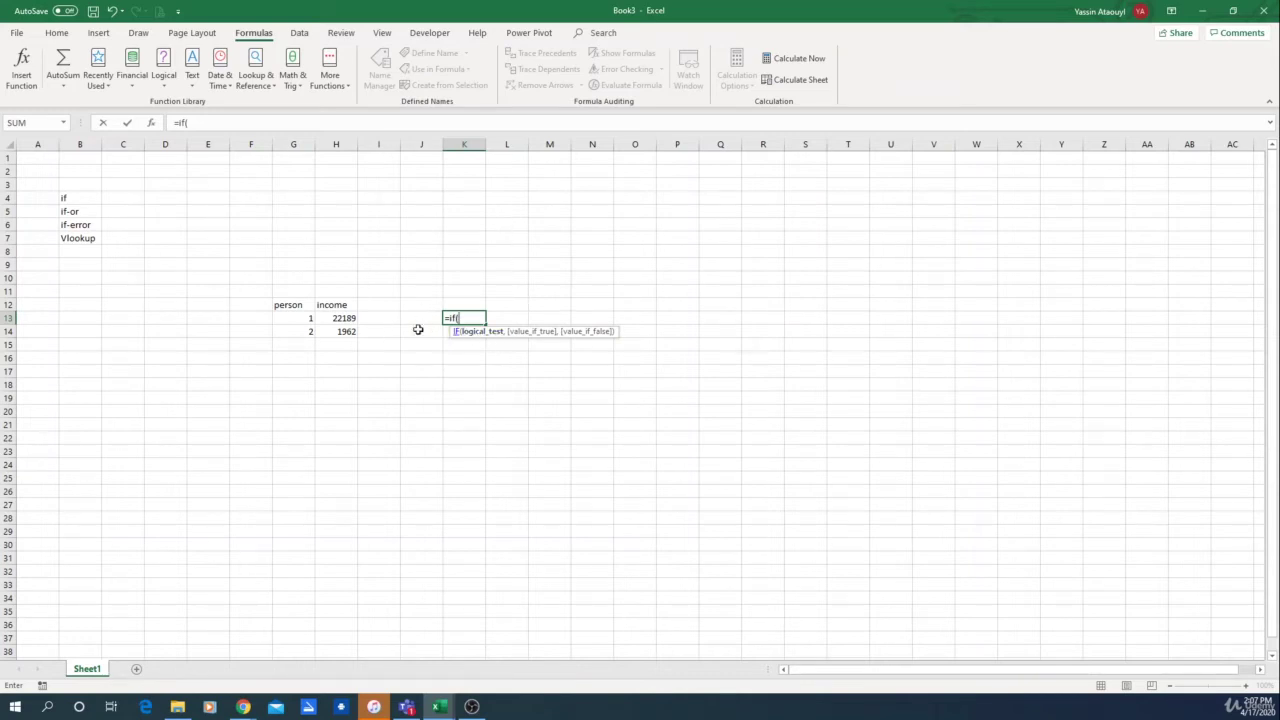
left_click(346, 318)
type(">")
left_click(330, 332)
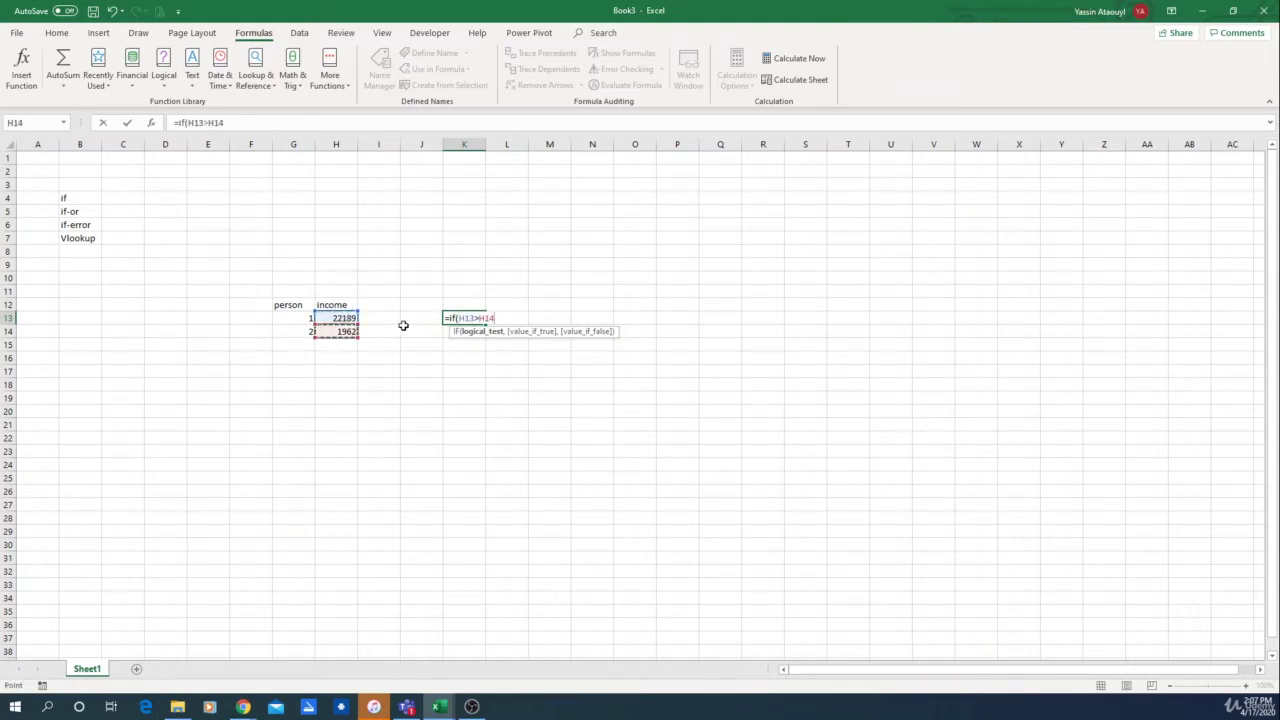
type(",")
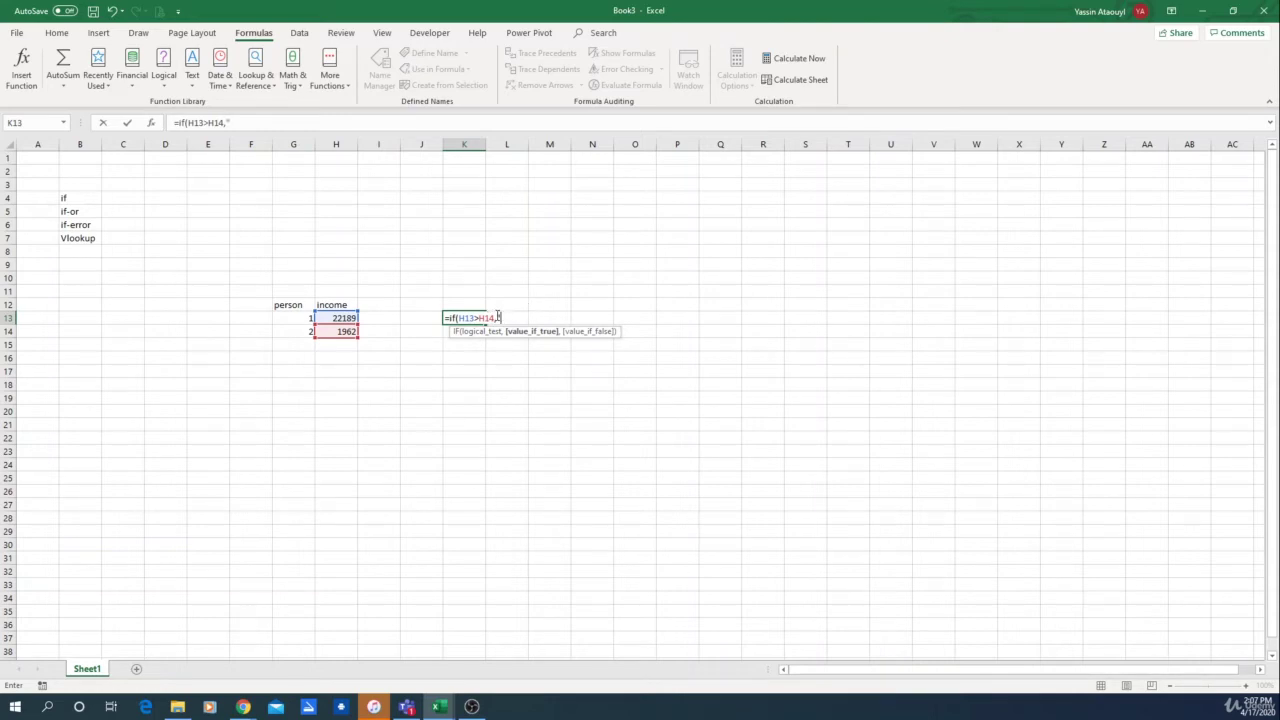
left_click(514, 302)
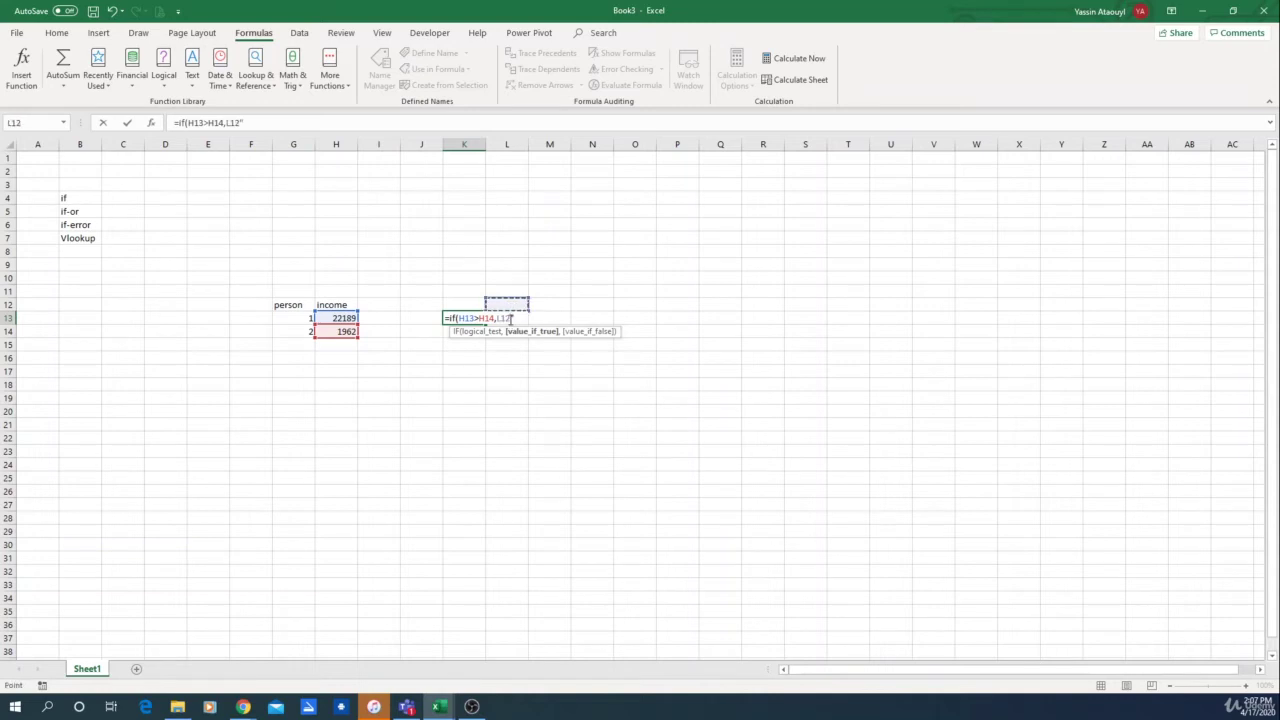
key("BackSpace")
key("BackSpace")
key("BackSpace")
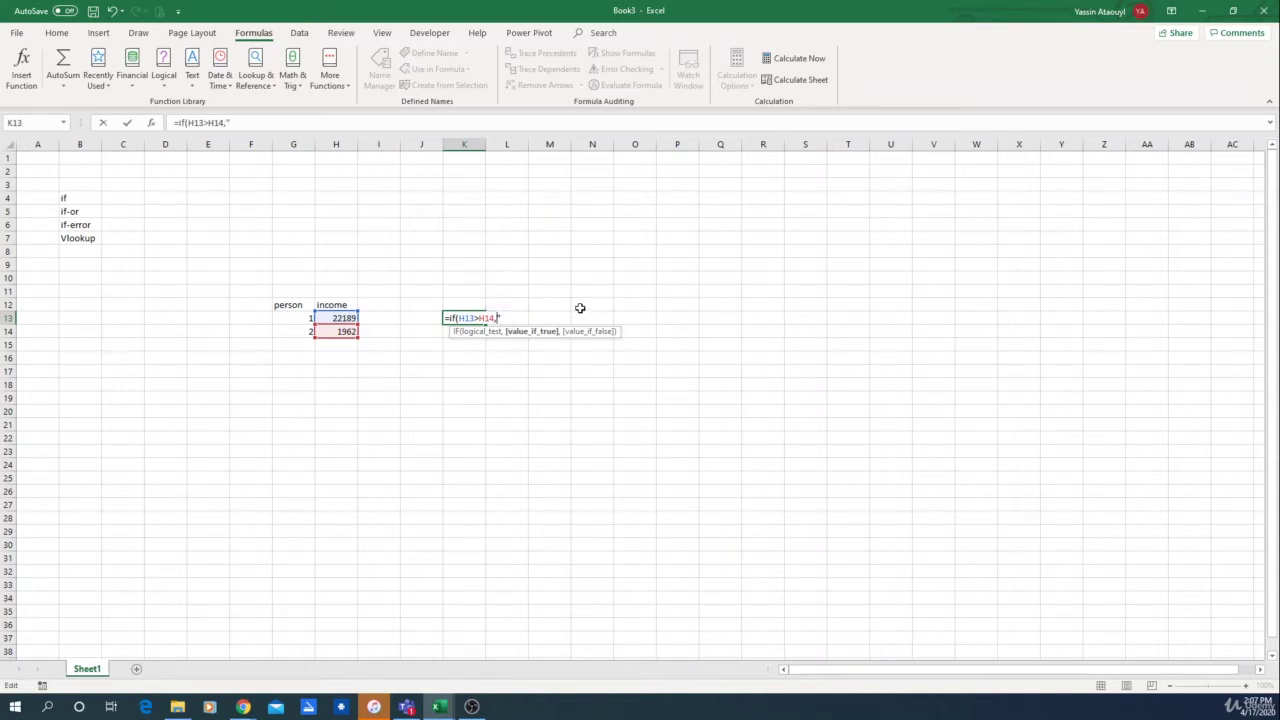
type("yes\",\"no")
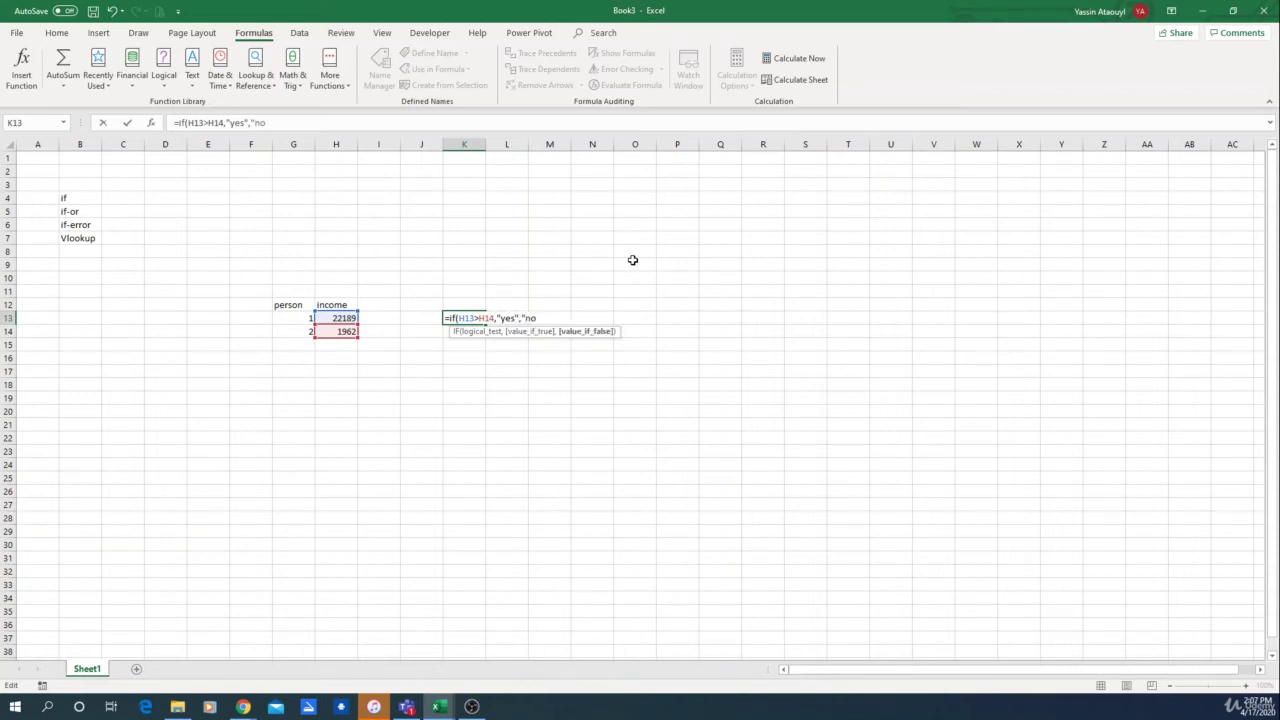
type("\"")
key("Return")
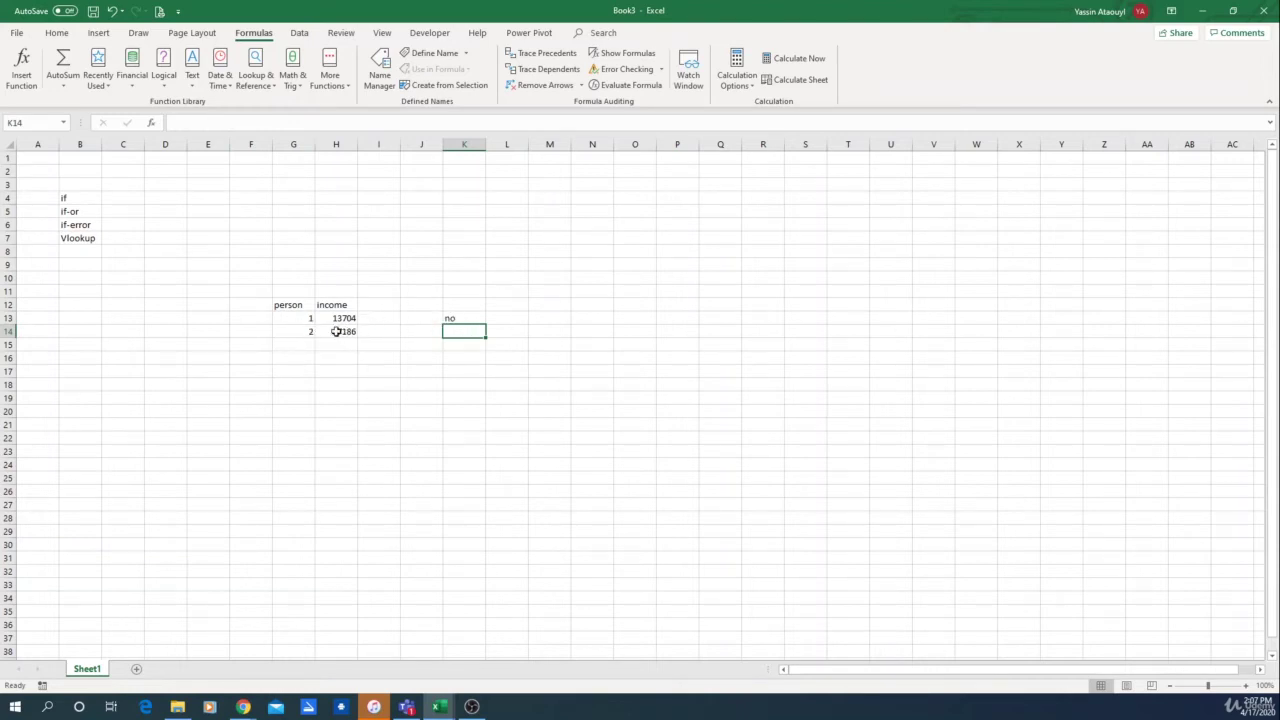
Step: Recalculate the worksheet twelve times from an empty cell to test the IF result against changing incomes
left_click(420, 254)
key("F9")
key("F9")
key("F9")
key("F9")
key("F9")
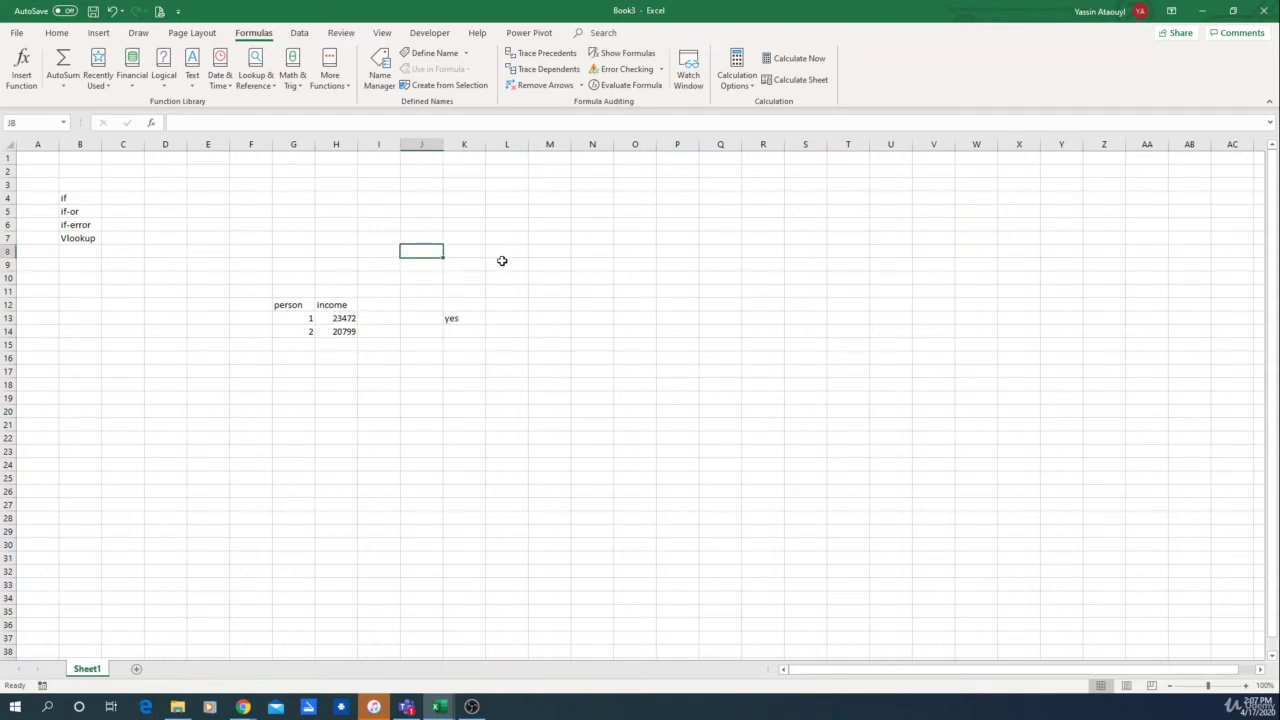
key("F9")
key("F9")
key("F9")
key("F9")
key("F9")
key("F9")
key("F9")
Step: Add persons 3 and 4 to the person column in cells G15 and G16
left_click(283, 350)
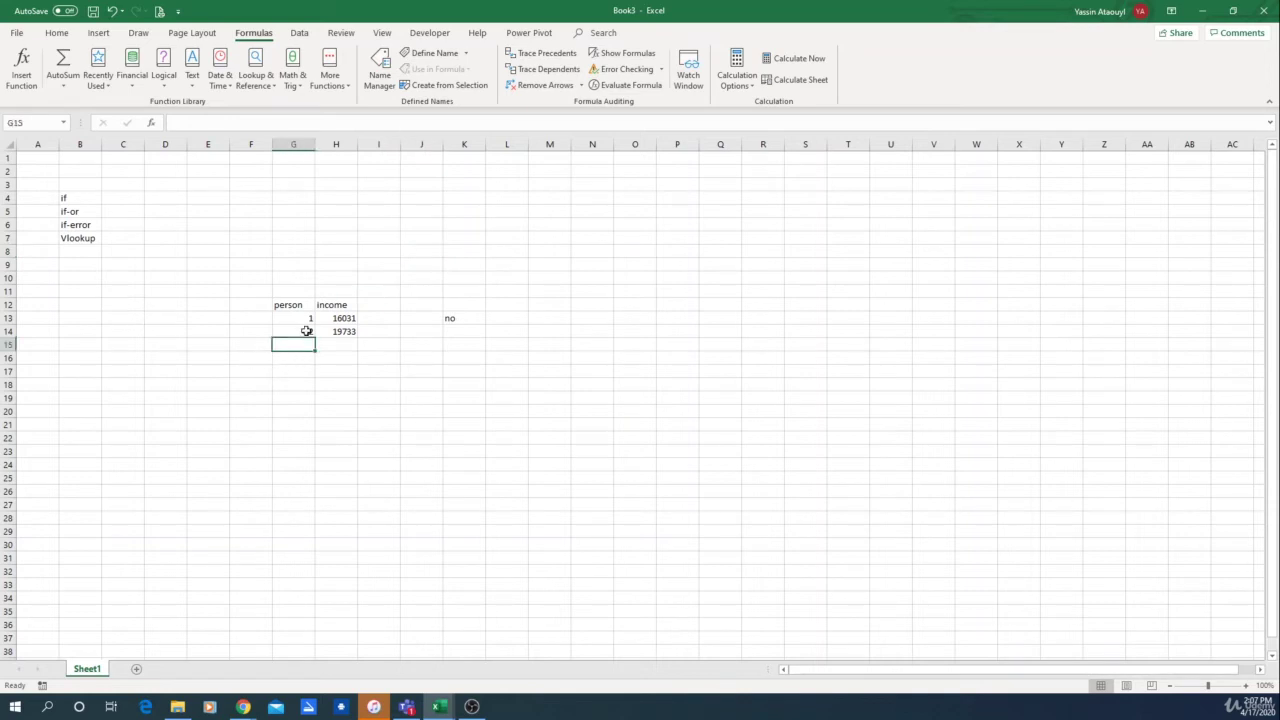
type("3")
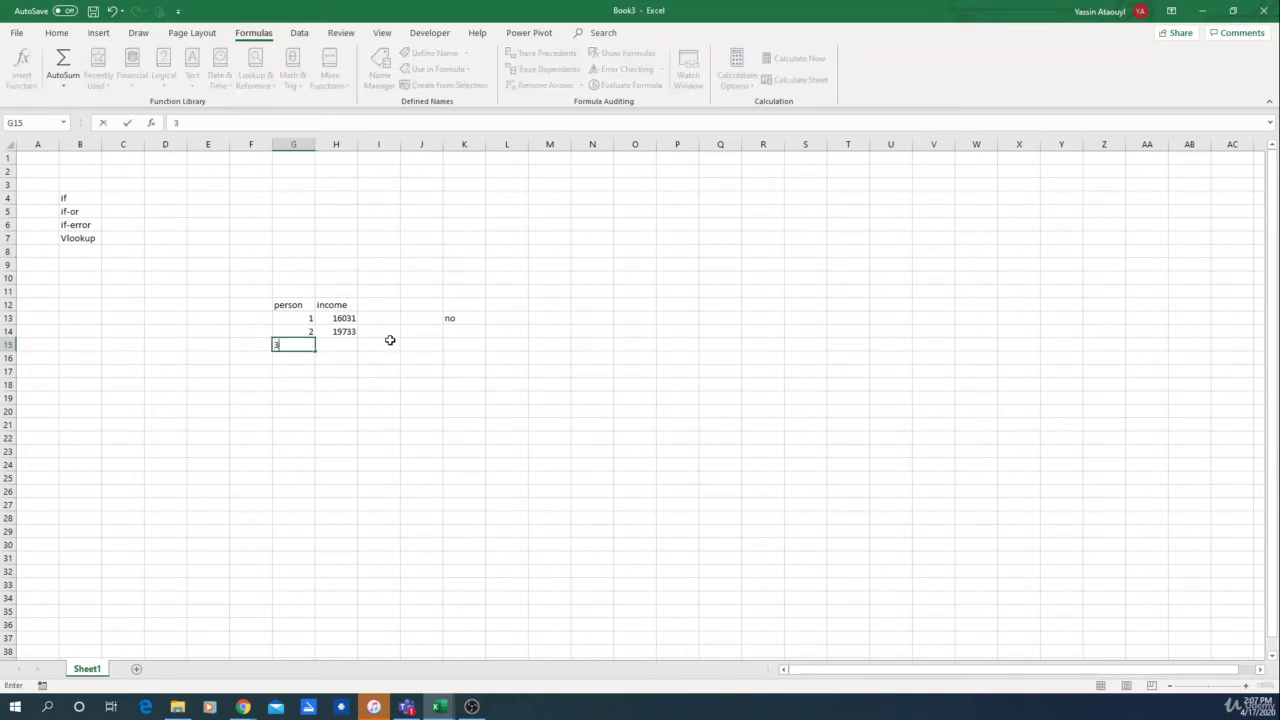
key("Return")
type("4")
key("Return")
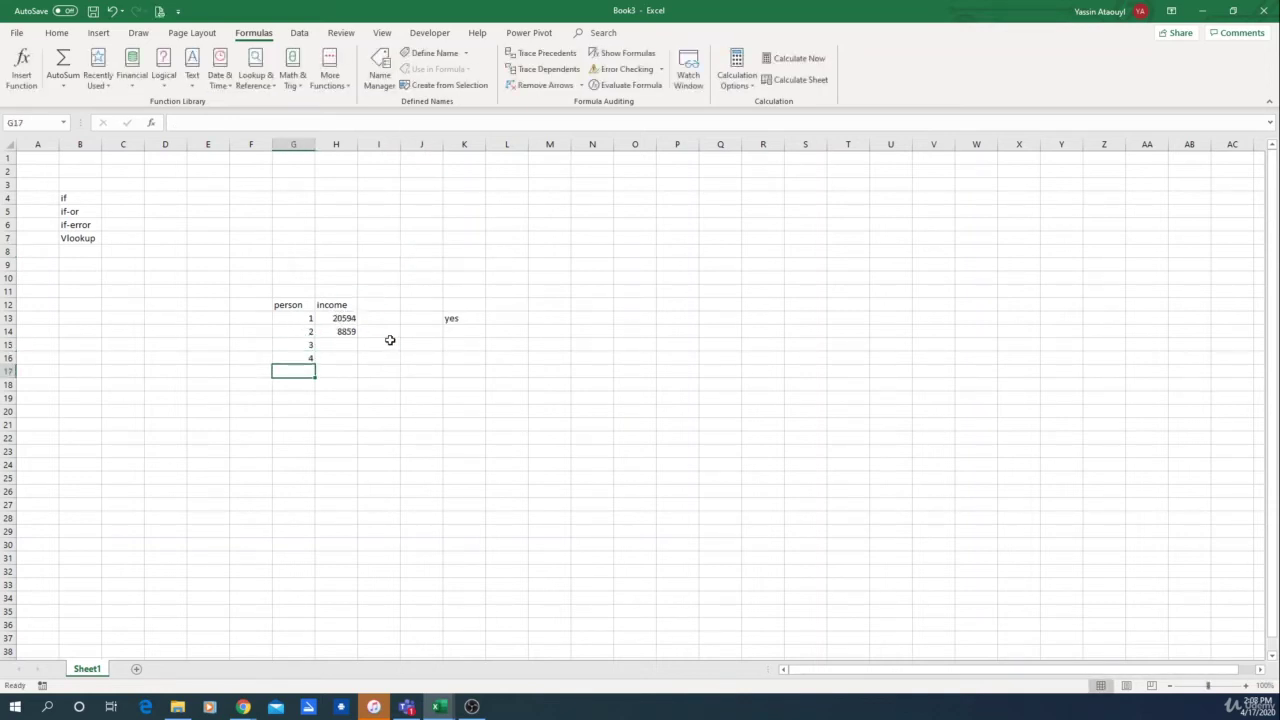
Step: Copy the random income formula from H14 down to H16 for persons 3 and 4
key("Up")
key("Right")
key("Right")
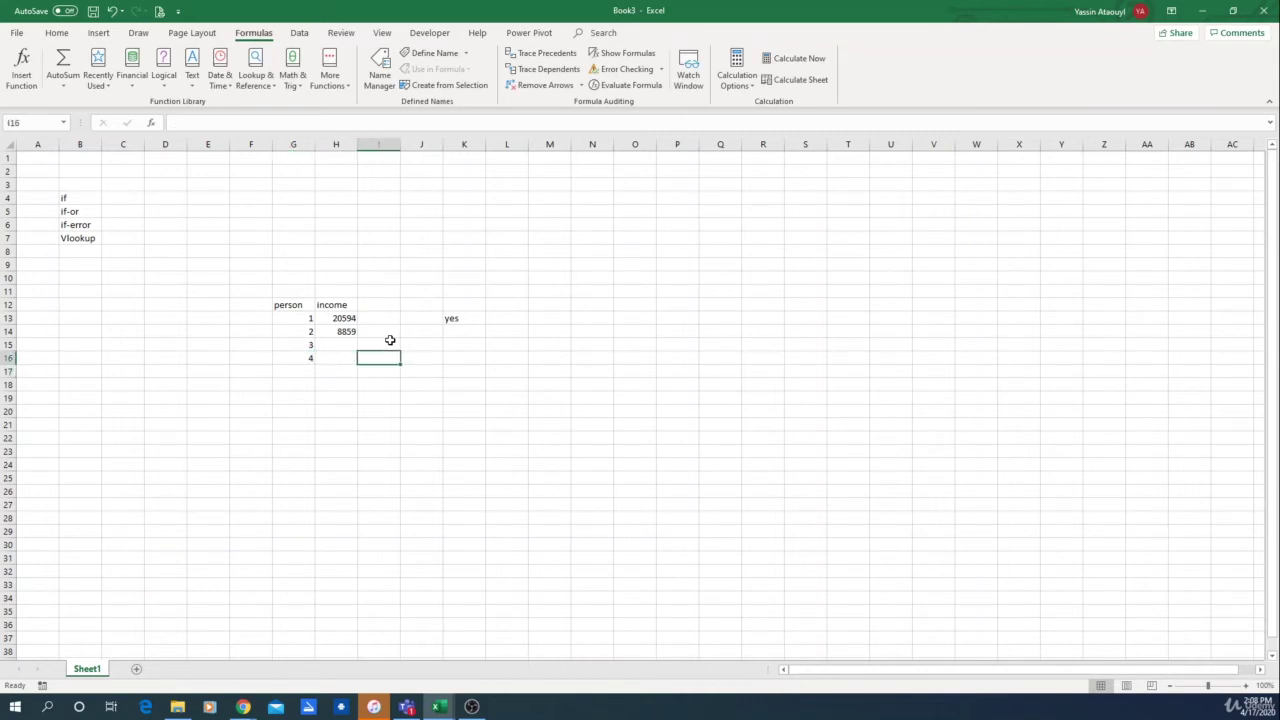
left_click(348, 331)
left_click_drag(358, 337, 347, 366)
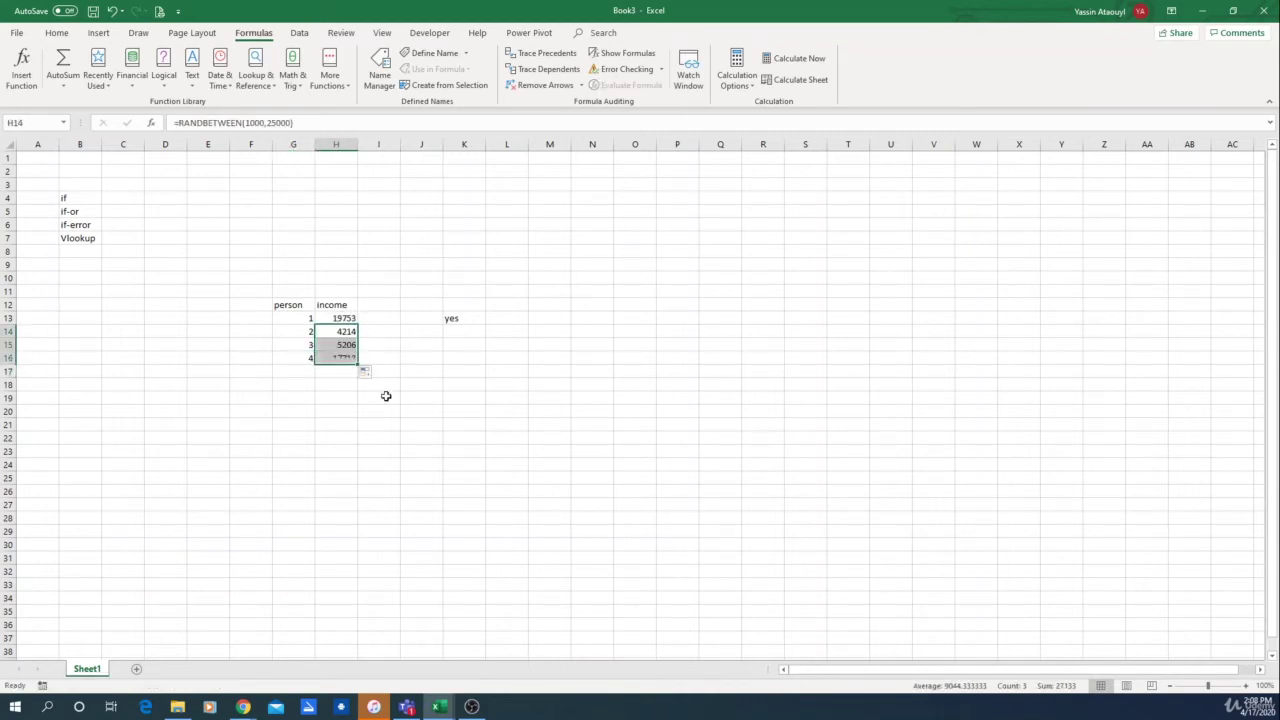
left_click(383, 396)
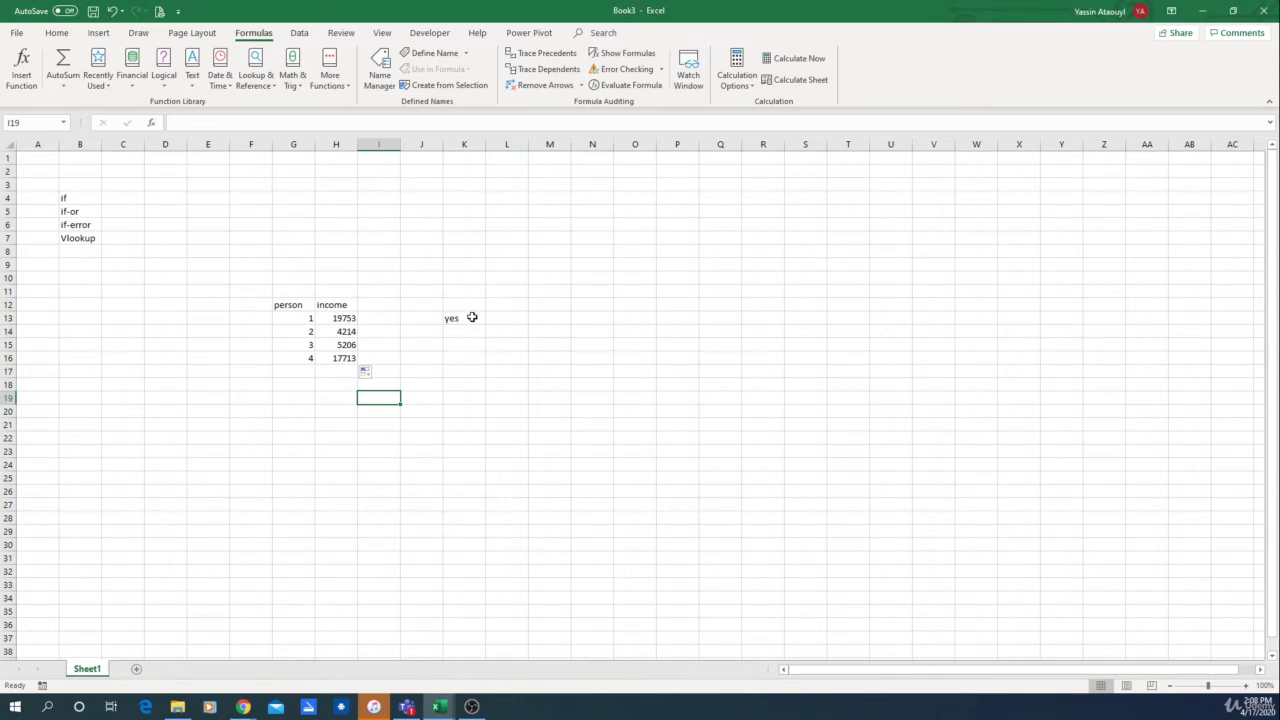
Step: Inspect the incomes in H15 and H13 and the IF formula in K13
left_click(345, 344)
left_click(339, 318)
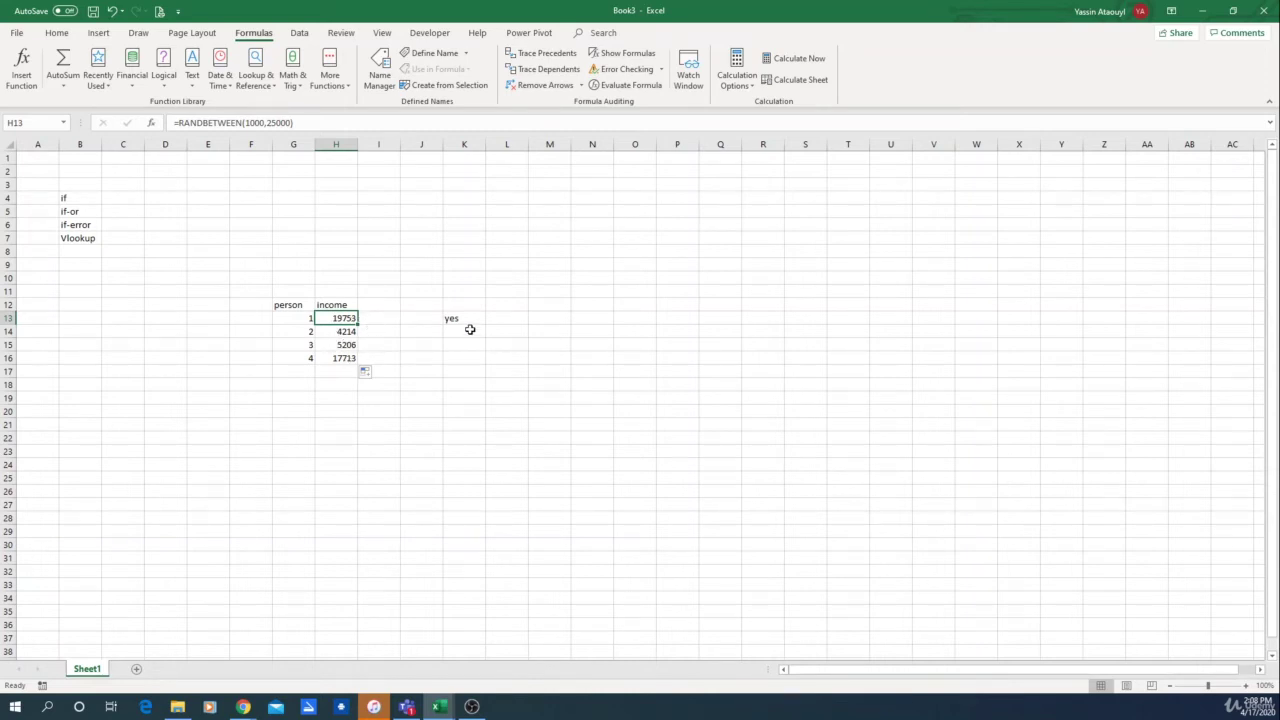
left_click(452, 320)
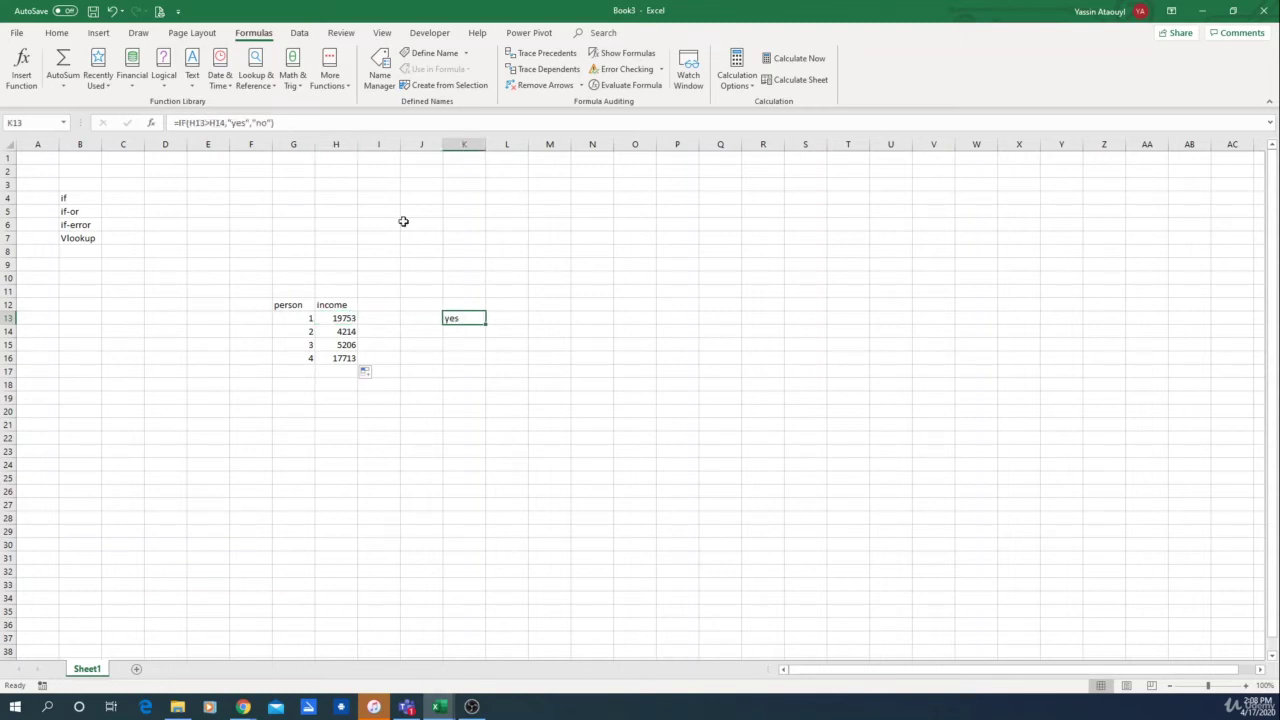
Step: Start an IF formula with a nested OR in K15, testing first whether H13 is greater than H14
left_click(449, 341)
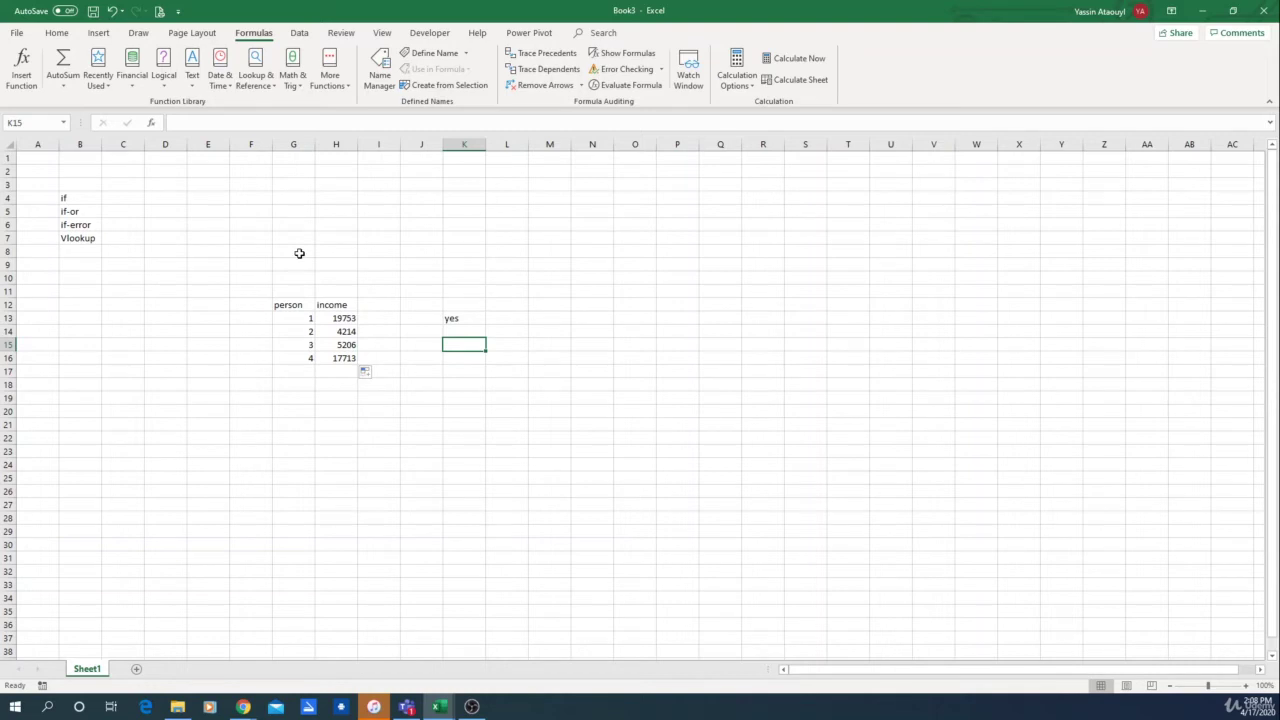
type("=if")
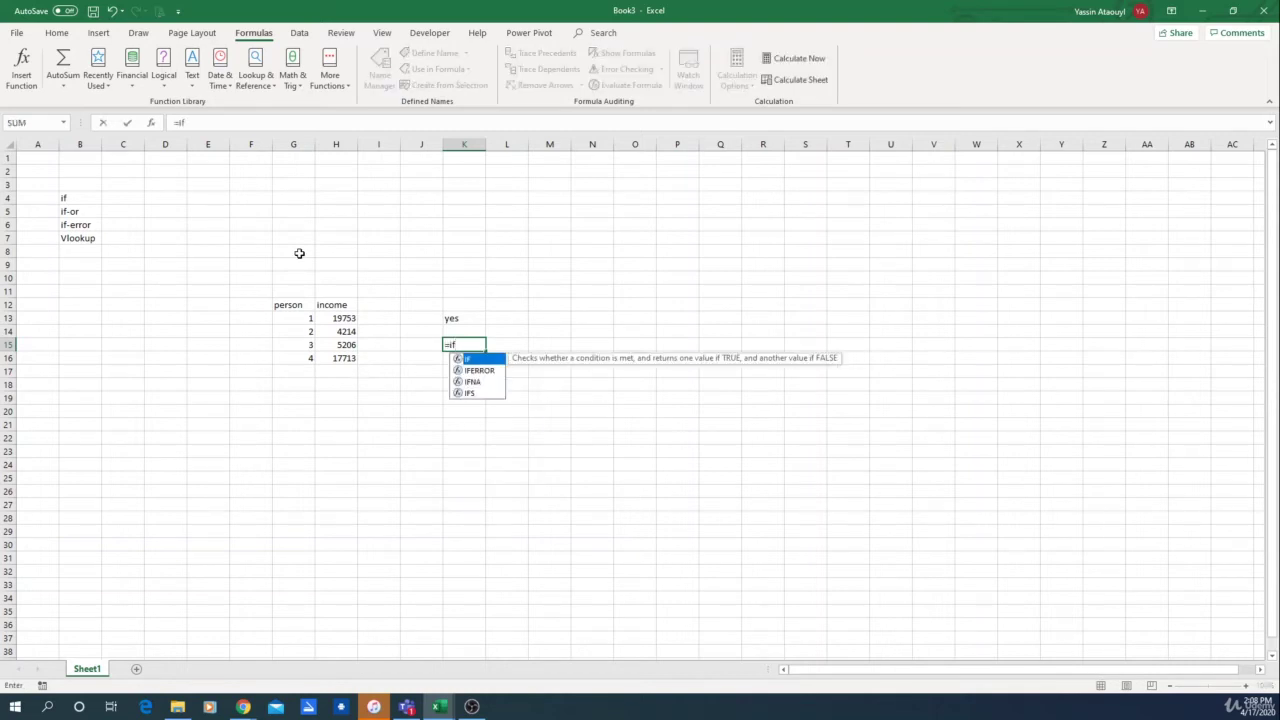
type("(")
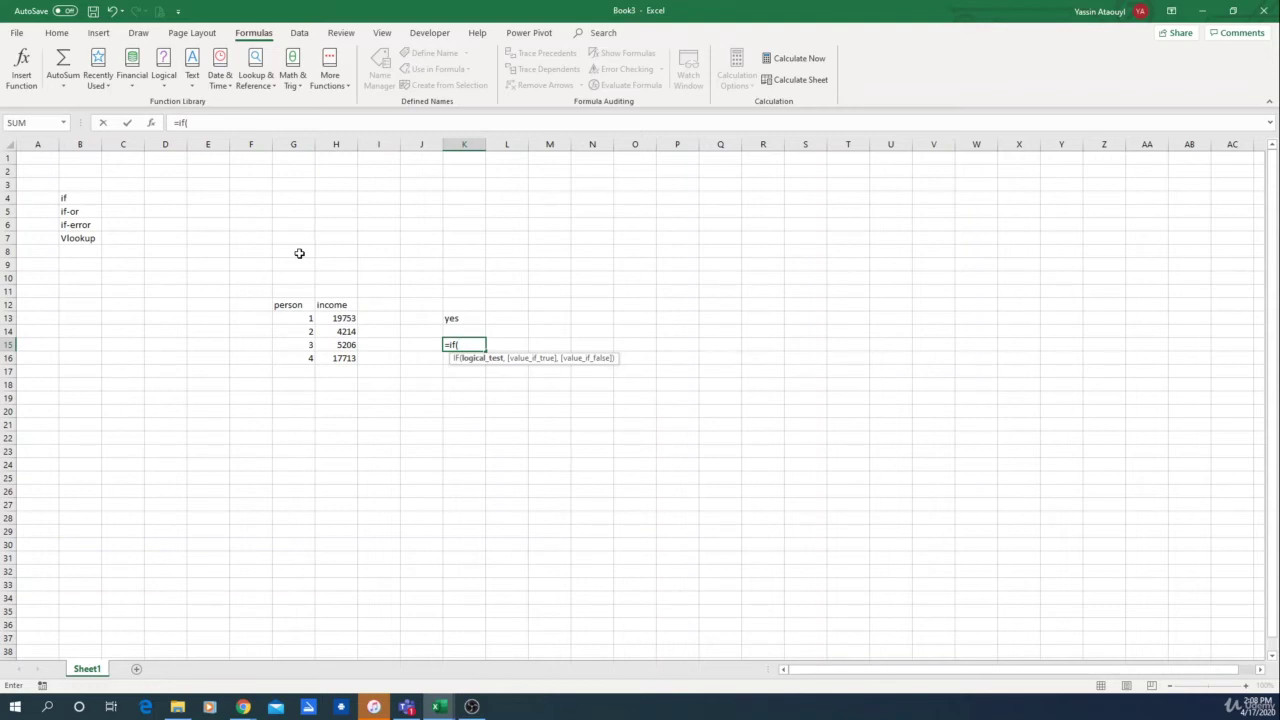
type("or")
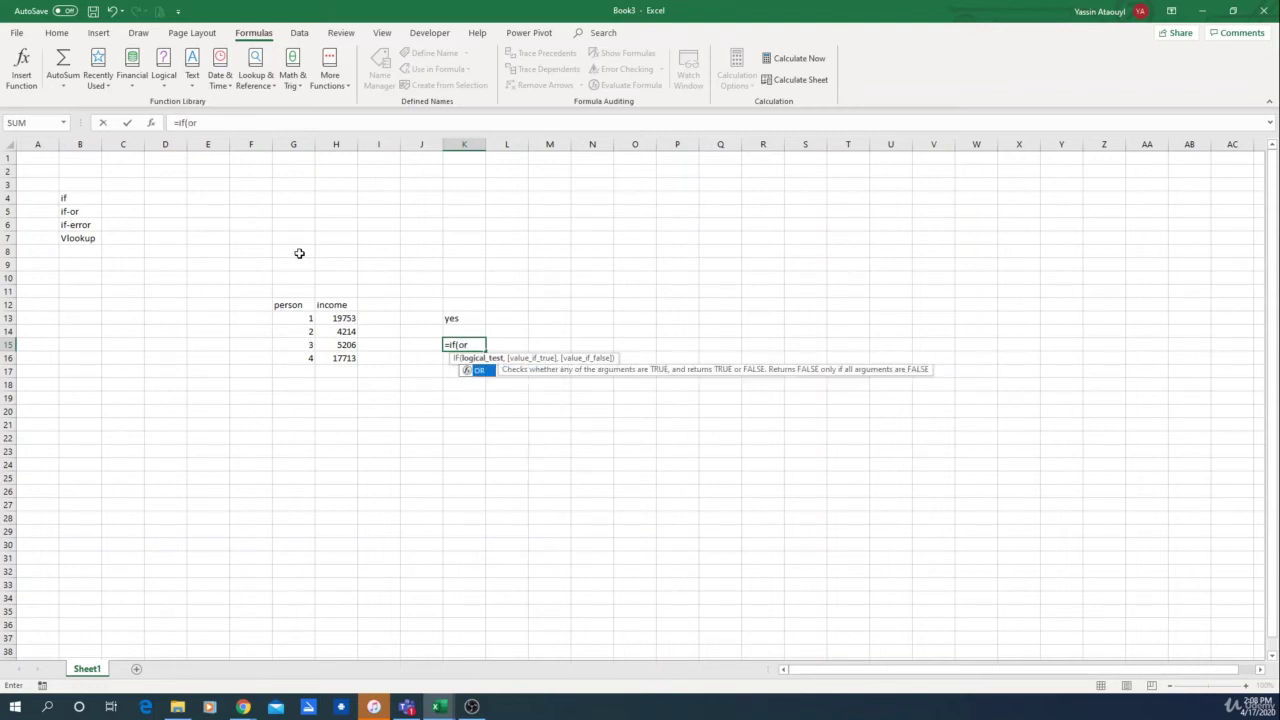
double_click(476, 370)
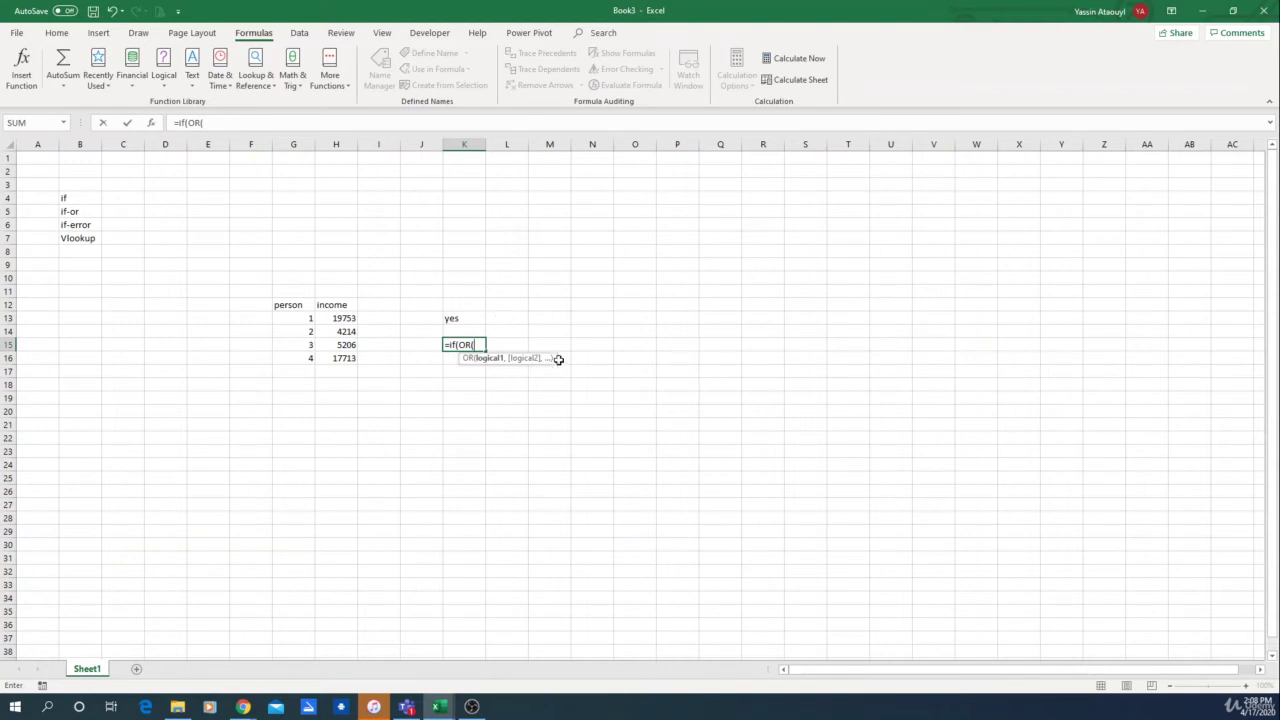
left_click(352, 318)
type(">")
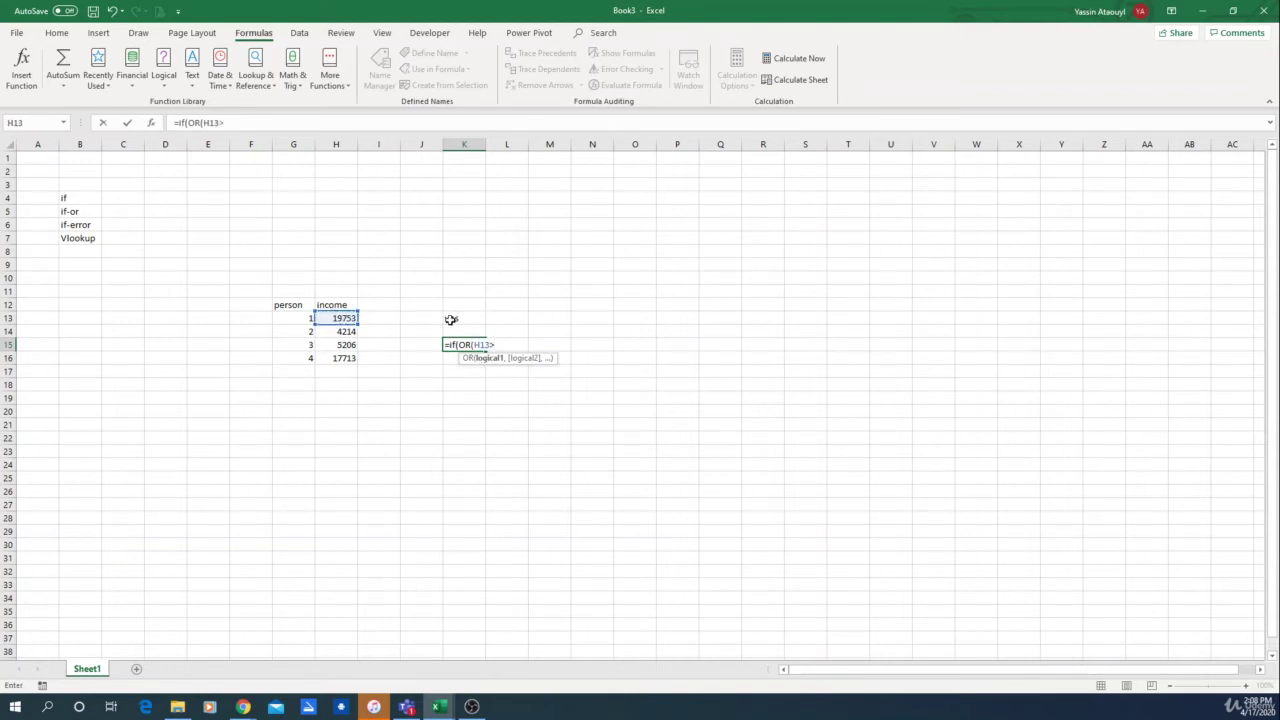
left_click(336, 331)
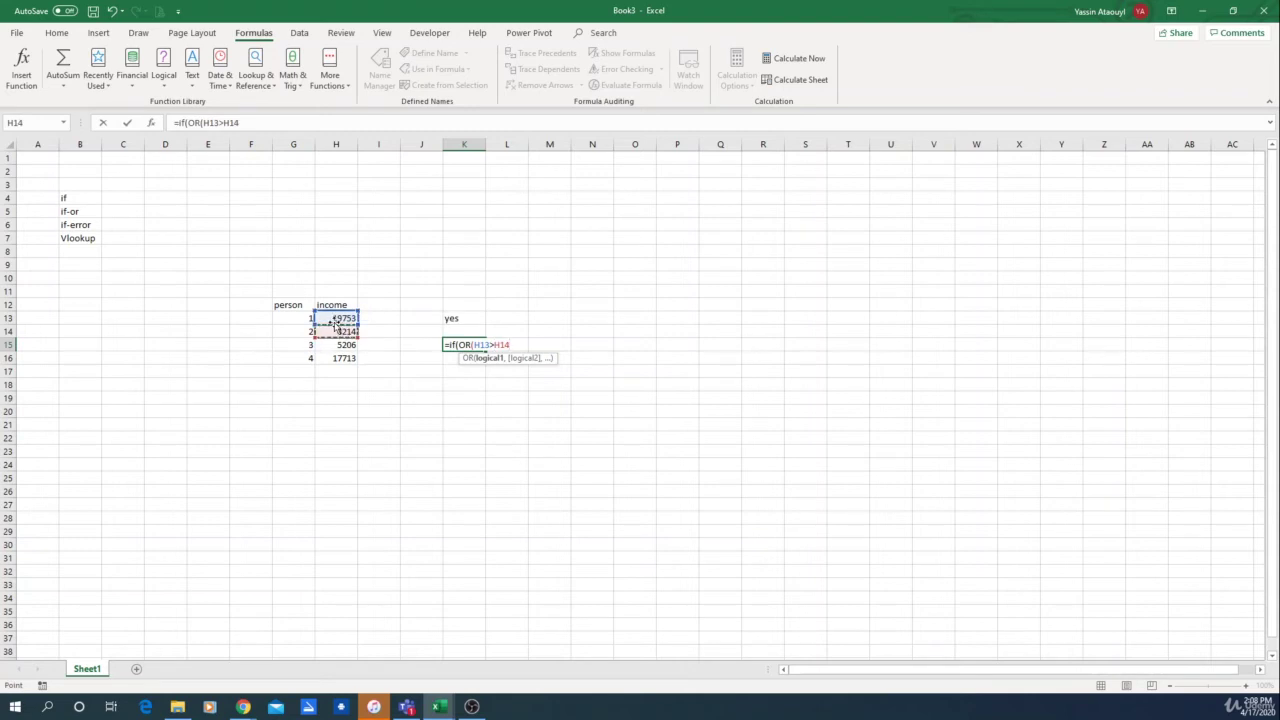
Step: Add the conditions H13>H15 and H13>H16 to the OR test in K15 and close it
type(",")
left_click(340, 318)
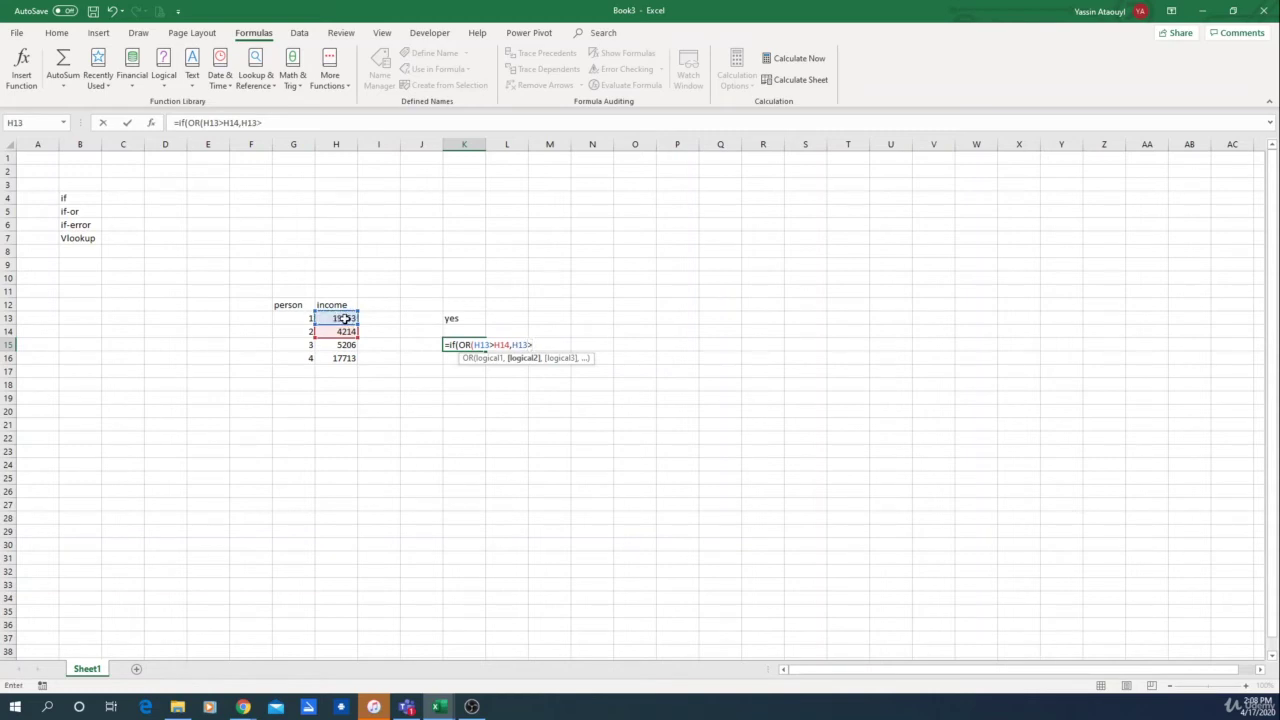
type(">")
left_click(340, 345)
type(",")
left_click(347, 317)
type(">")
left_click(343, 359)
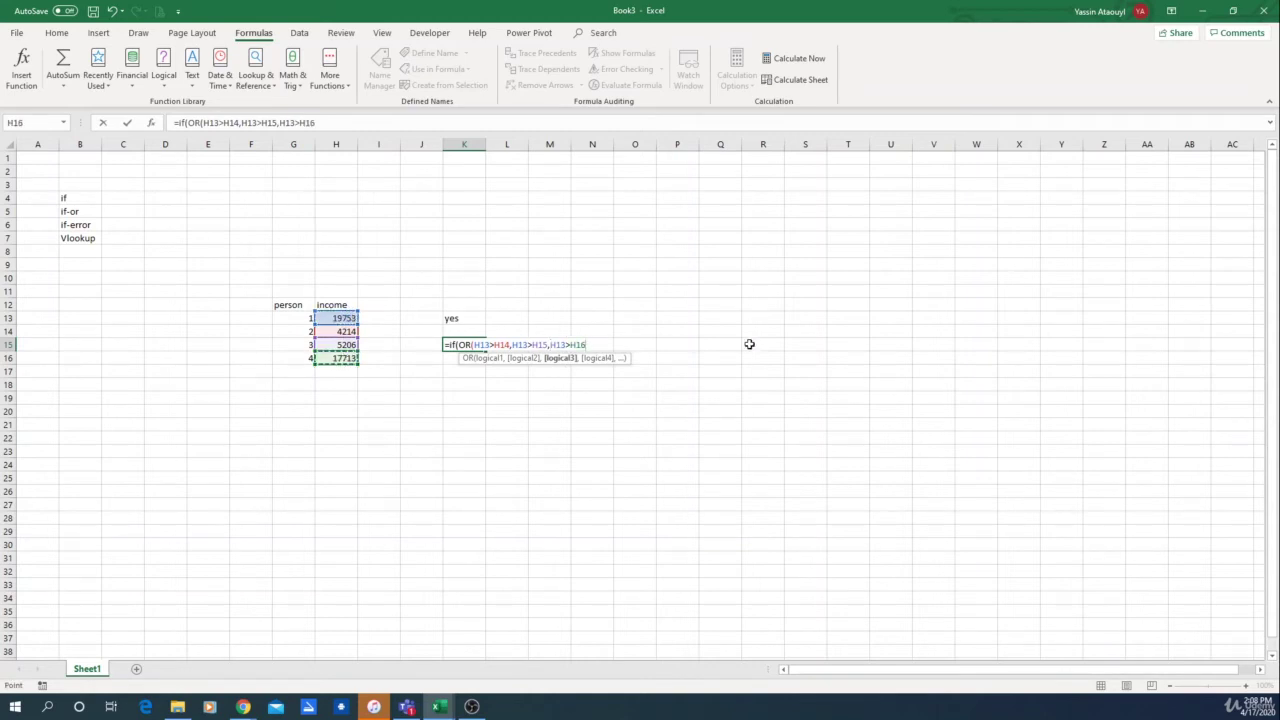
type(")")
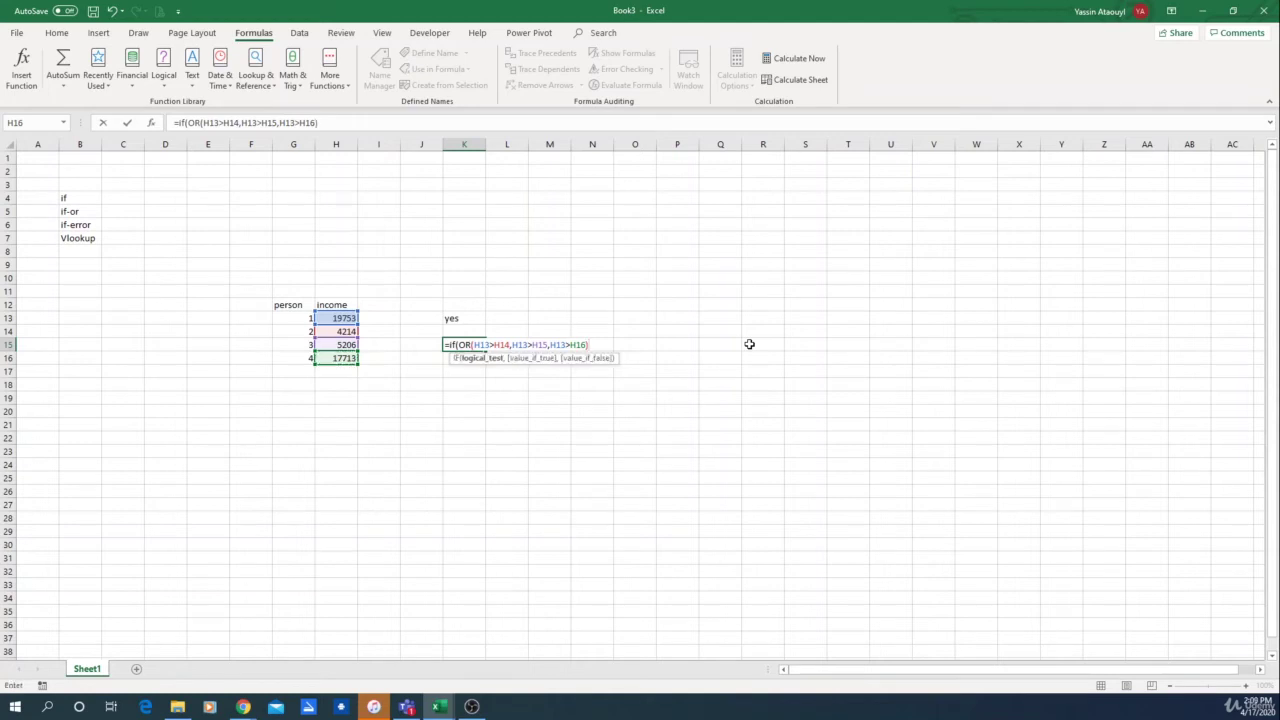
Step: Finish the K15 formula with "yes" as the true result and "no" as the false result
type(",")
type("es")
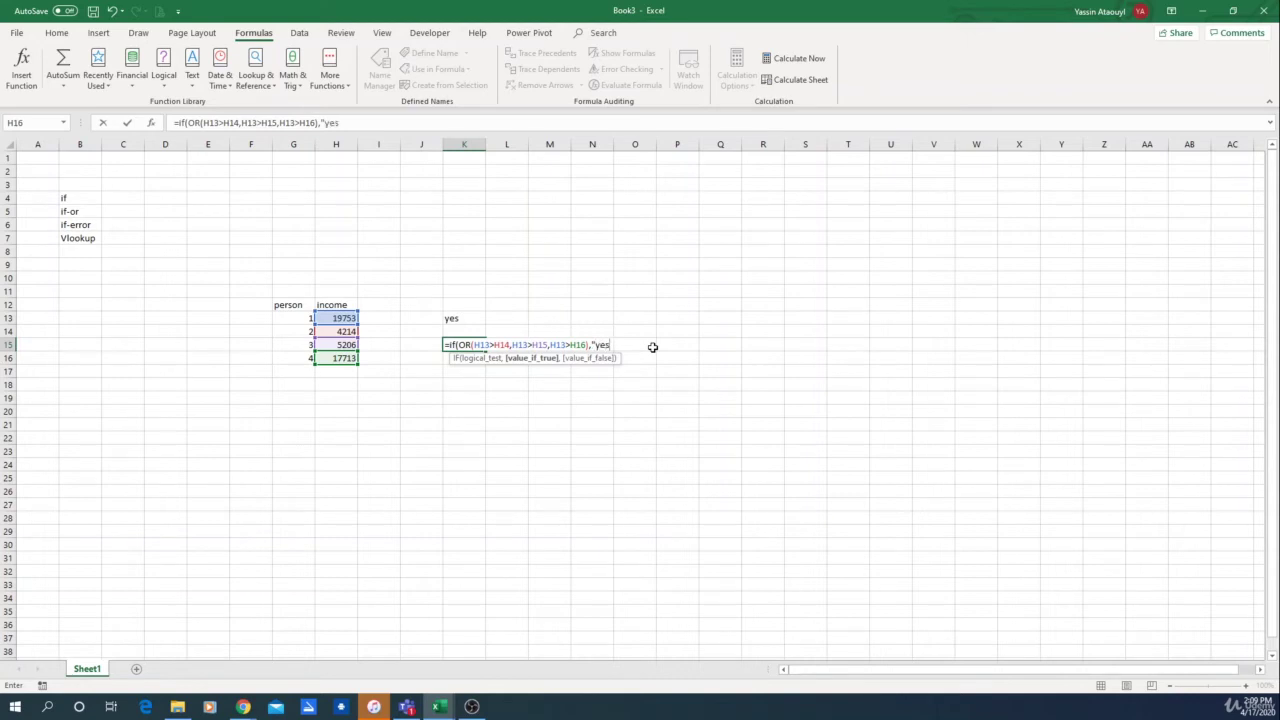
type("\",\"no\")")
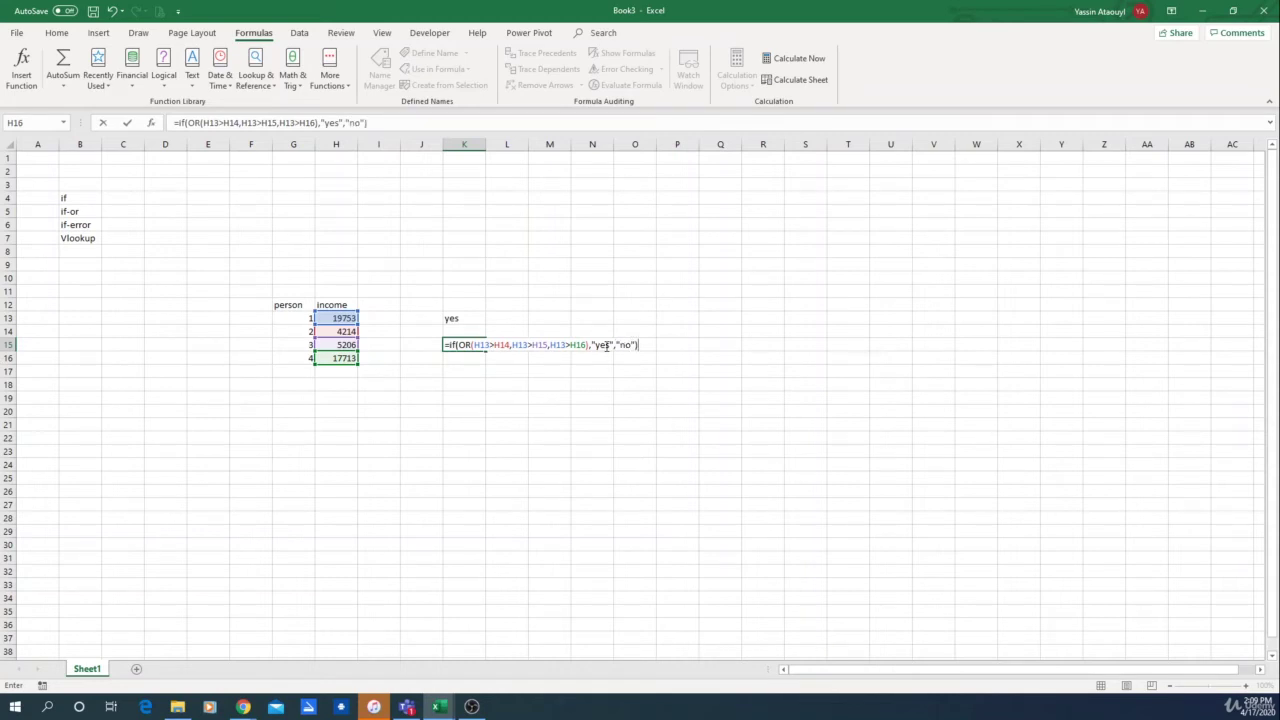
key("Return")
Step: Recalculate the worksheet eight times to test the IF-OR result in K15 against changing incomes
left_click(460, 344)
left_click(346, 317)
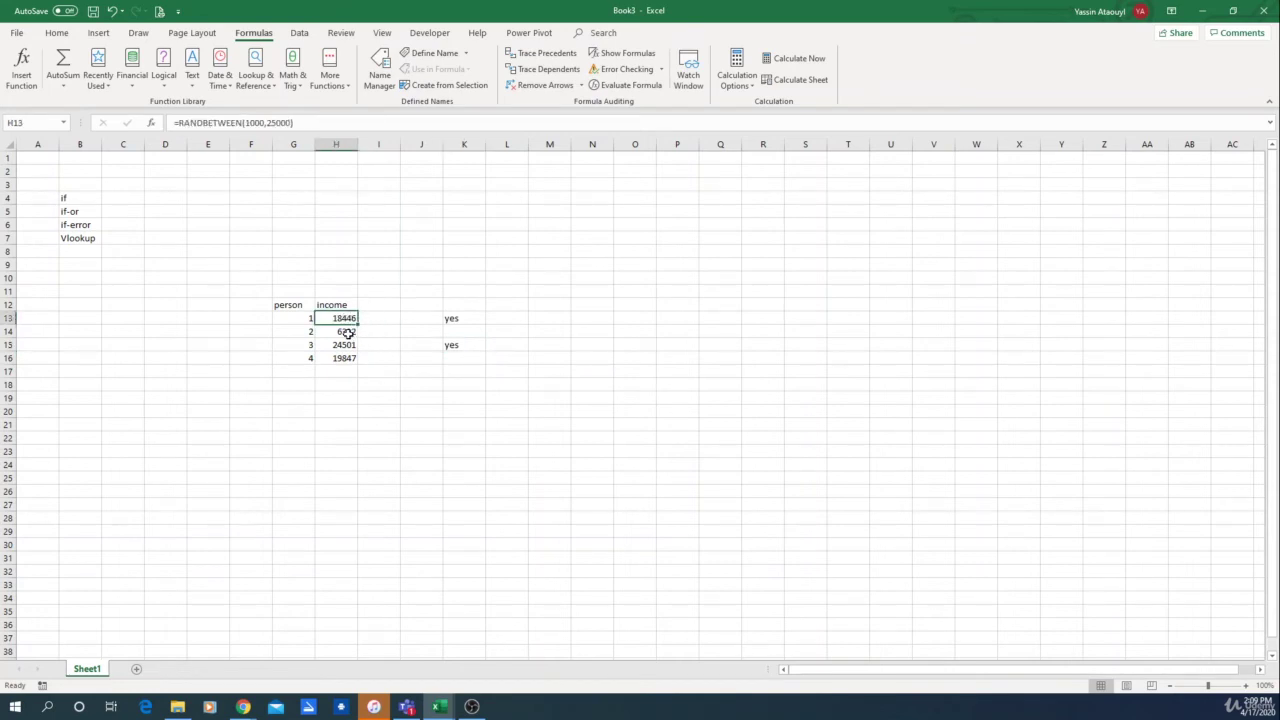
left_click(424, 408)
key("F9")
key("F9")
key("F9")
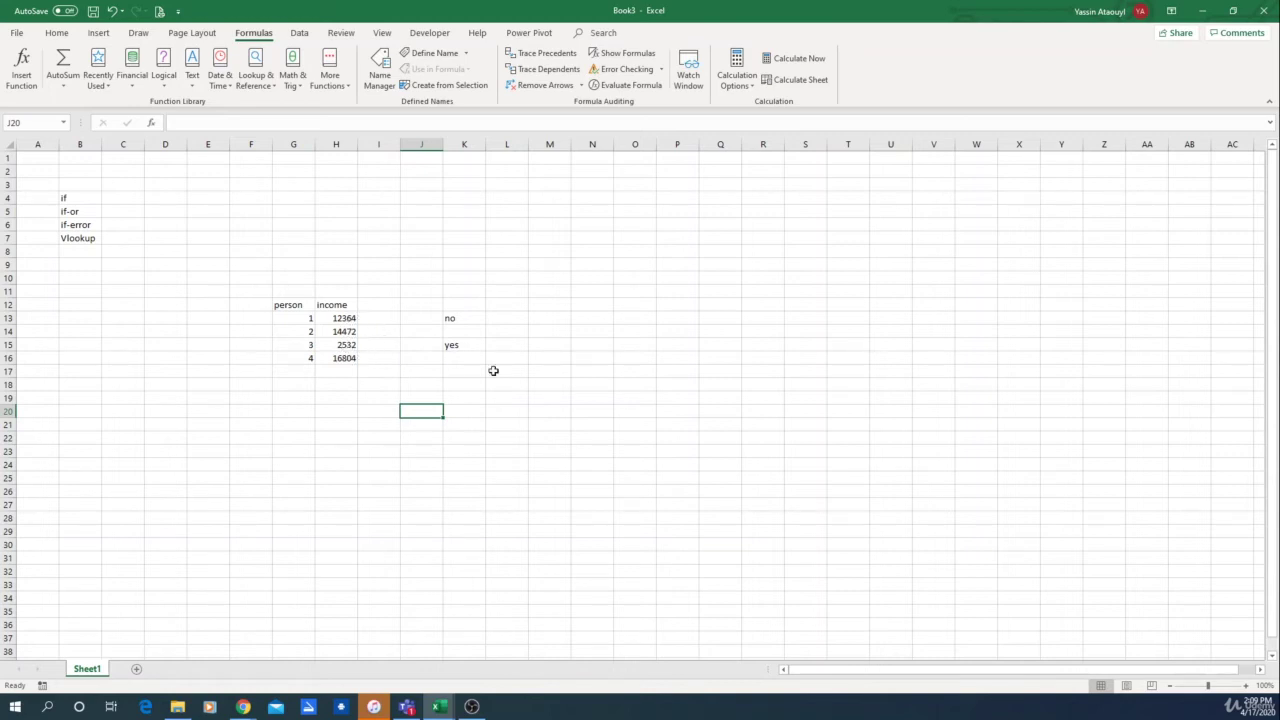
left_click(452, 394)
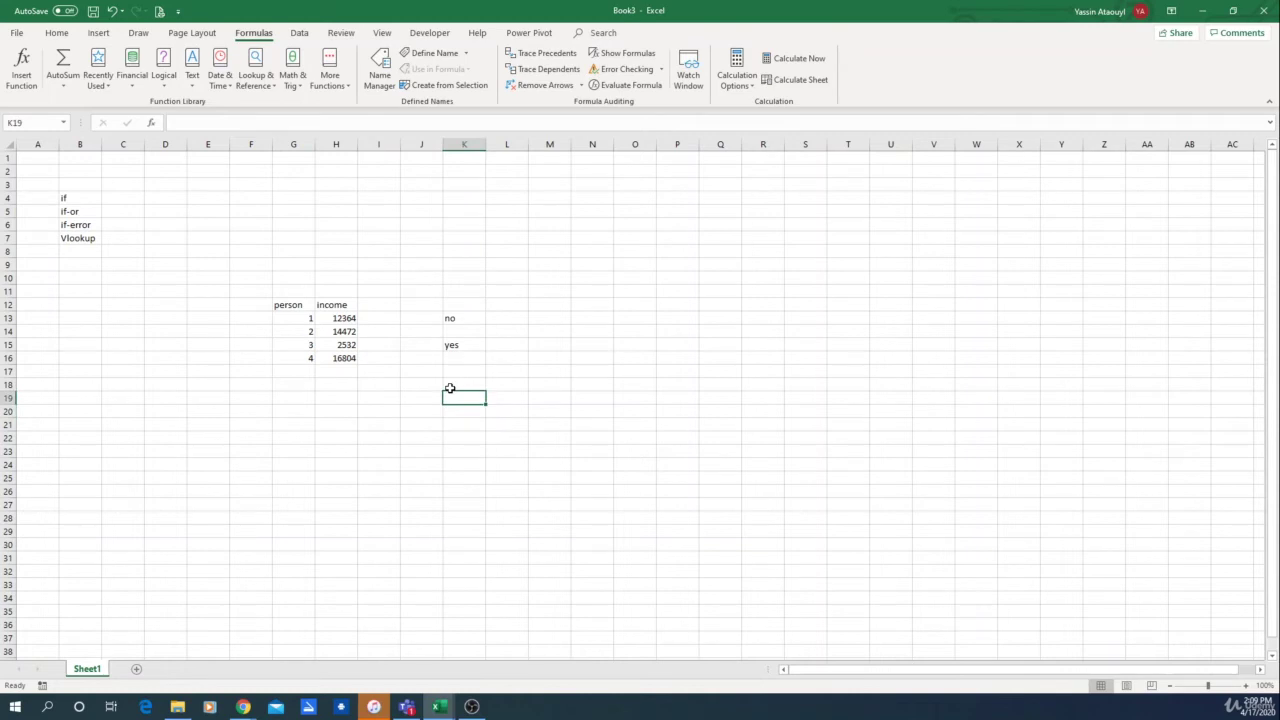
key("F9")
key("F9")
key("F9")
key("F9")
key("F9")
Step: Enter the number 5 in H19 and the letter a in I19
left_click(336, 402)
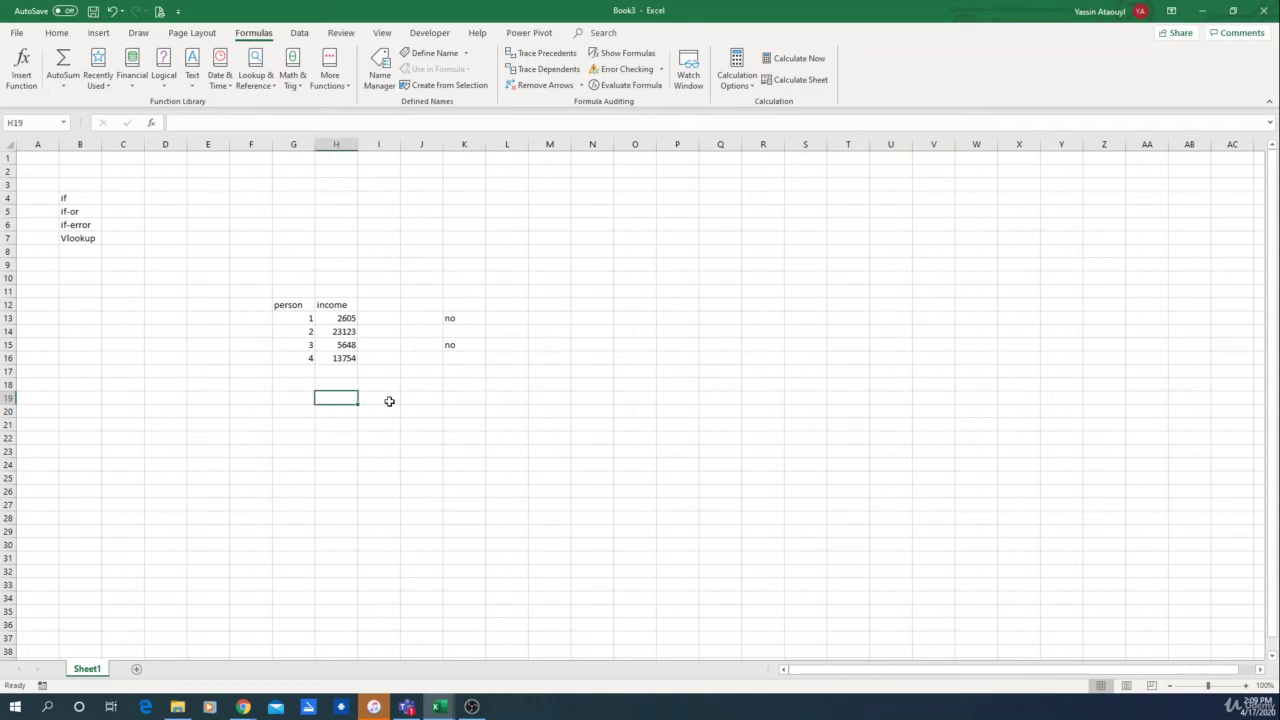
type("5")
key("Tab")
type("a")
key("Tab")
key("Tab")
Step: Enter a formula in K19 that multiplies H19 by I19
type("=")
key("Left")
key("Left")
key("Left")
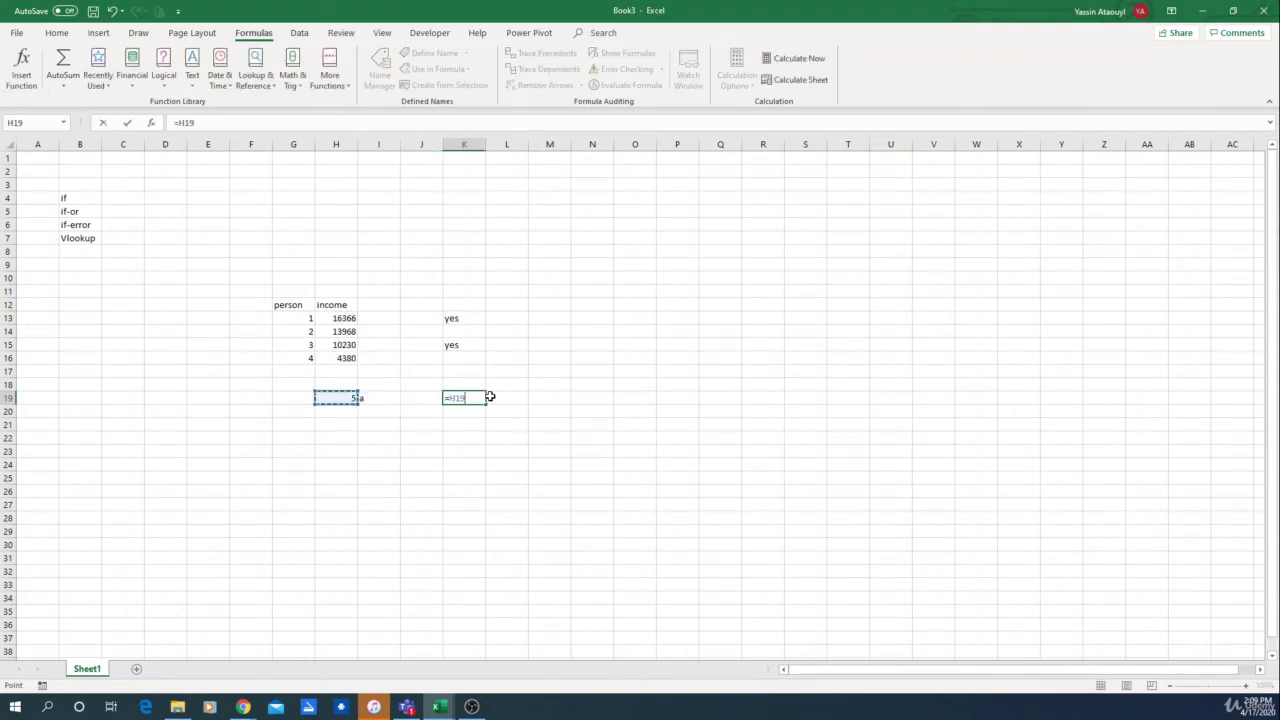
type("*")
key("Left")
key("Left")
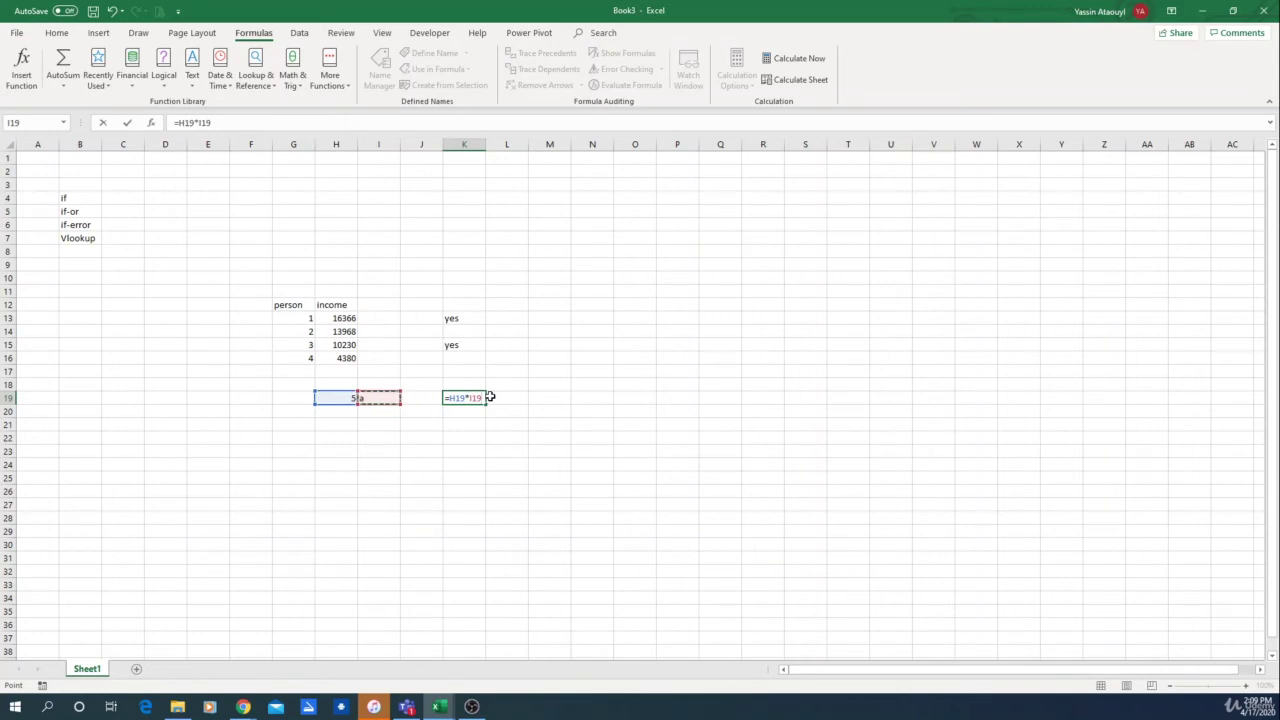
key("Return")
left_click(485, 398)
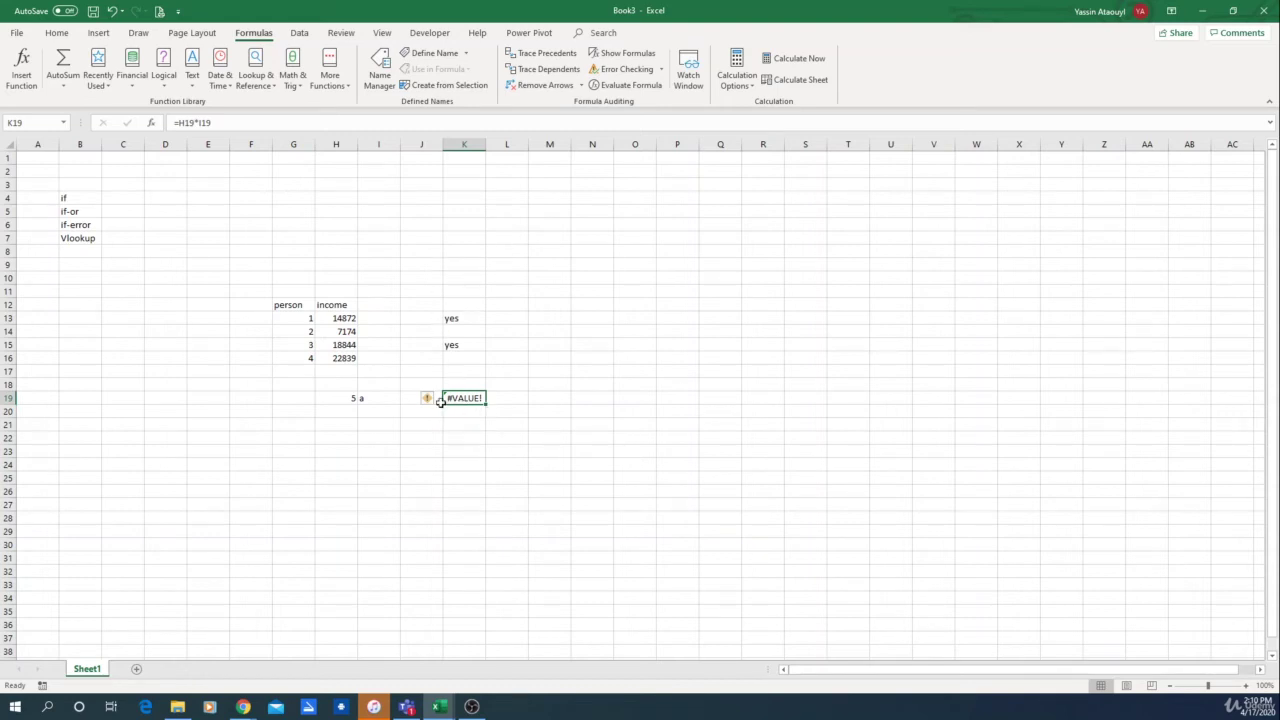
Step: Wrap the multiplication in K19 in an IFERROR function that returns "error"
left_click(205, 122)
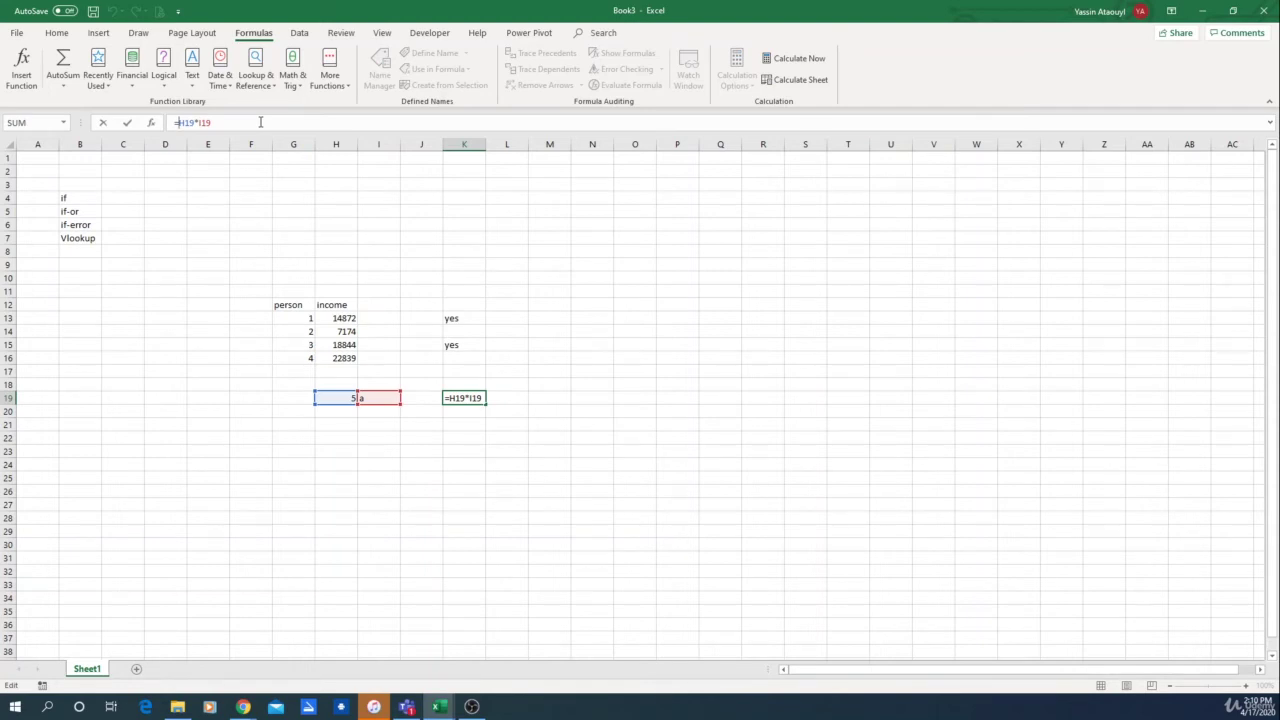
type("if")
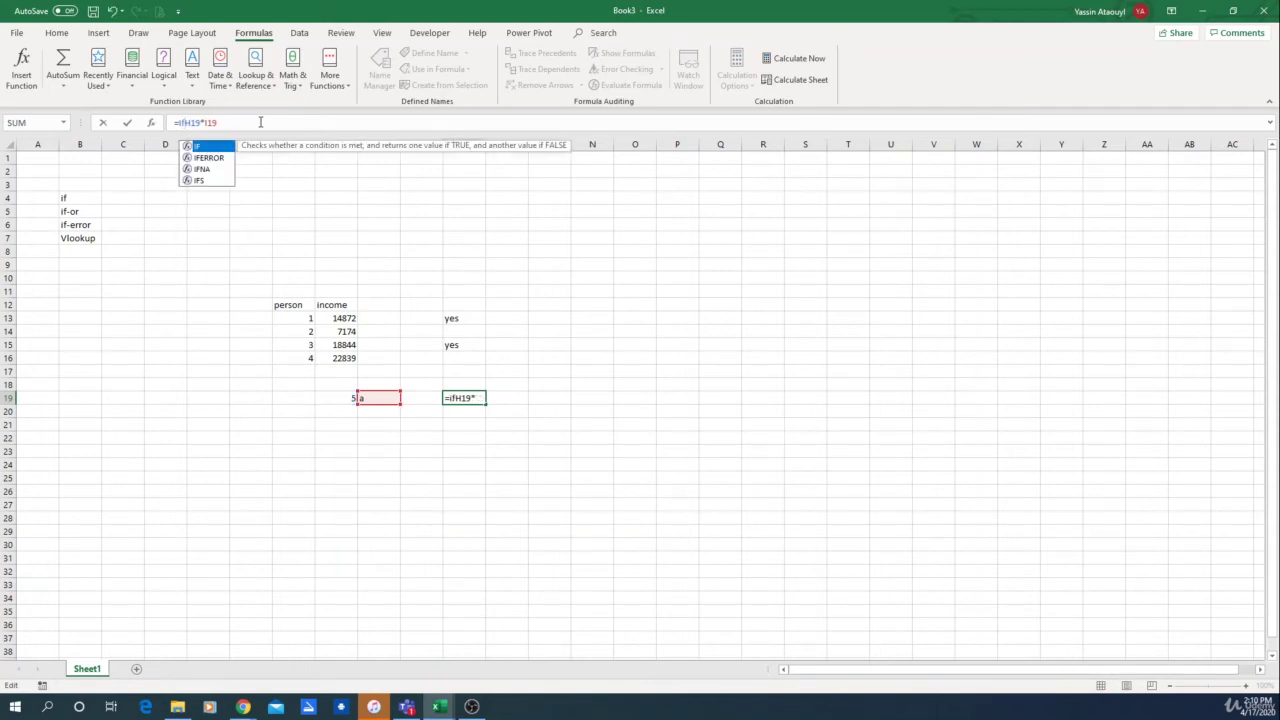
double_click(211, 157)
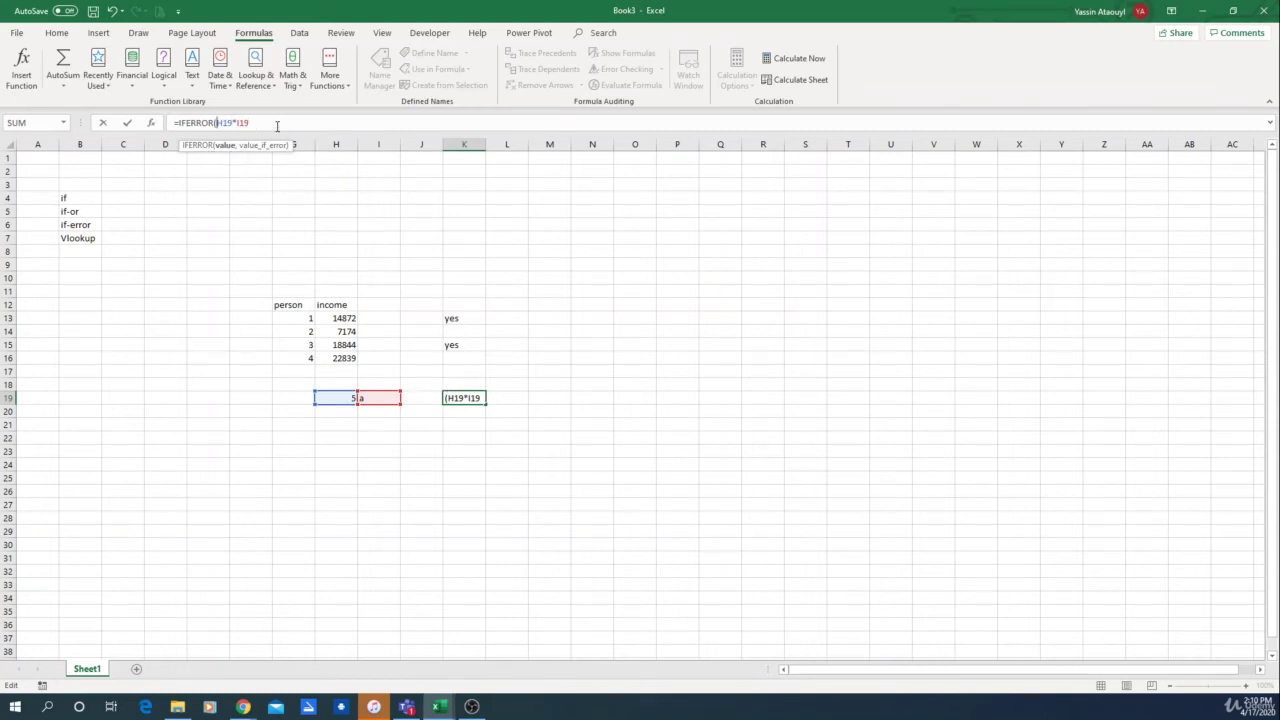
type(",\"error\")")
key("Return")
left_click(500, 452)
left_click(453, 400)
Step: Test the IFERROR formula by changing I19 to 6 and back to the letter a
left_click(368, 398)
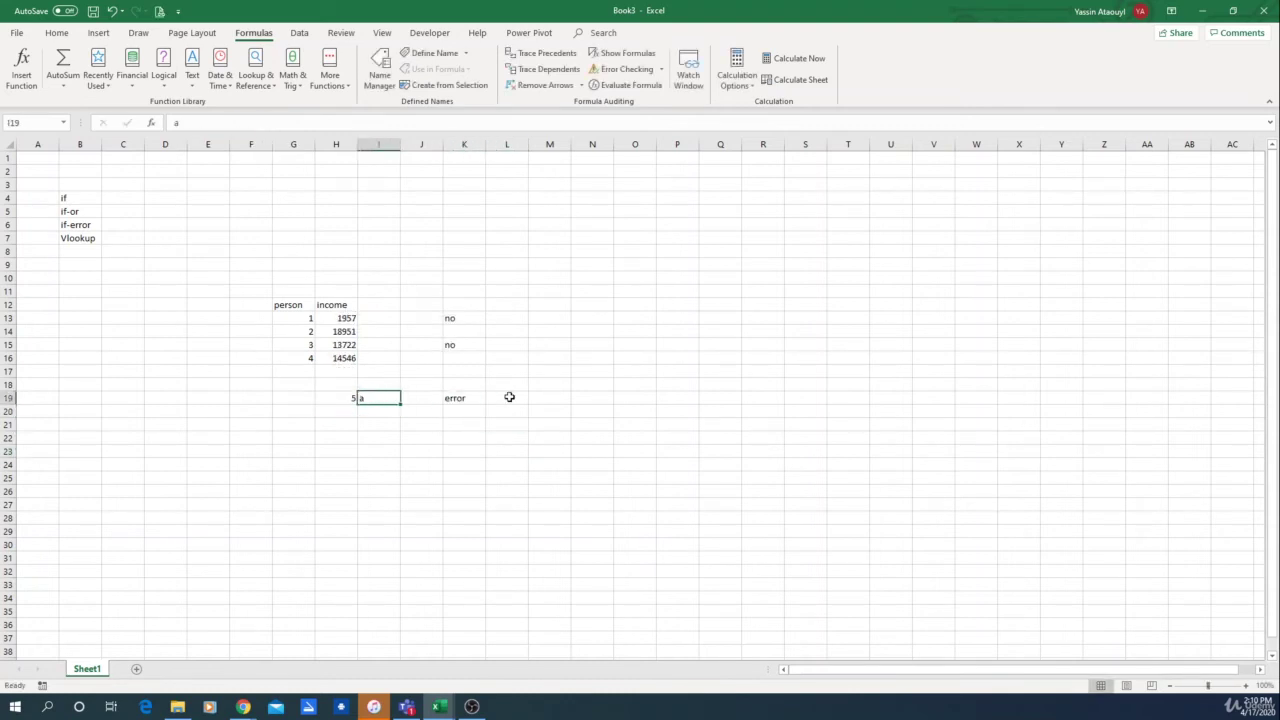
type("6")
key("Return")
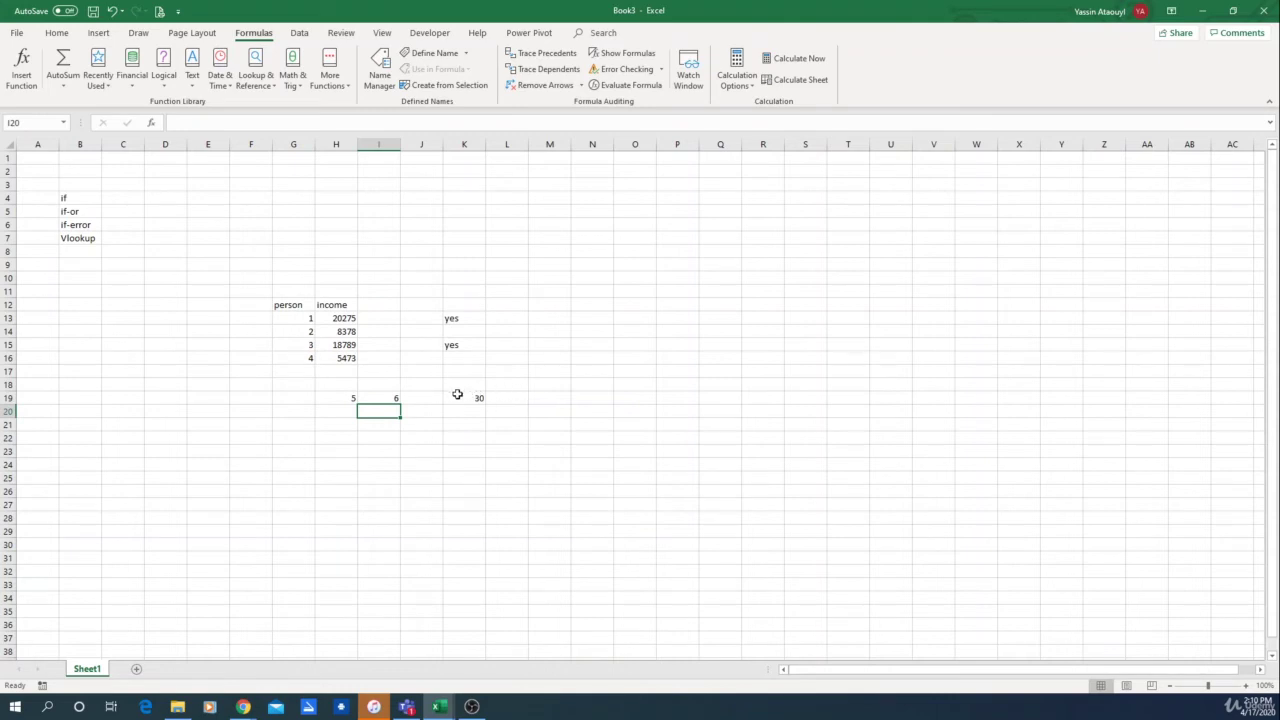
left_click(392, 399)
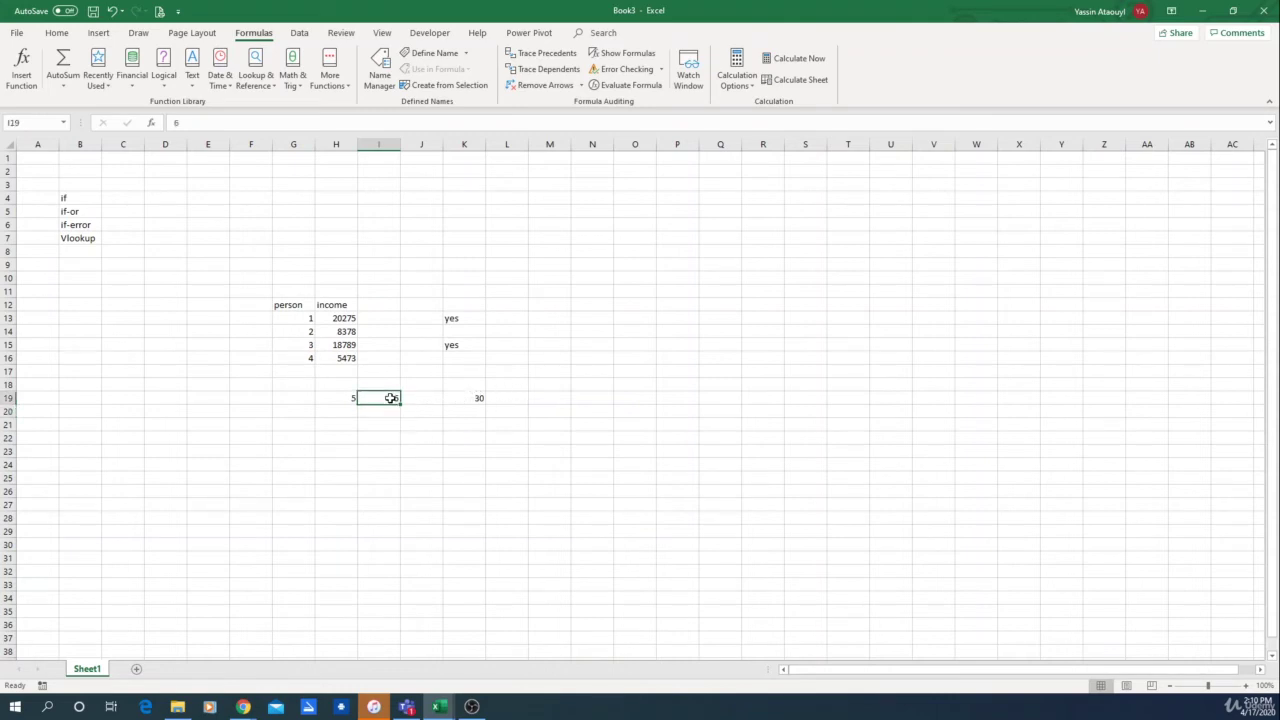
type("a")
key("Return")
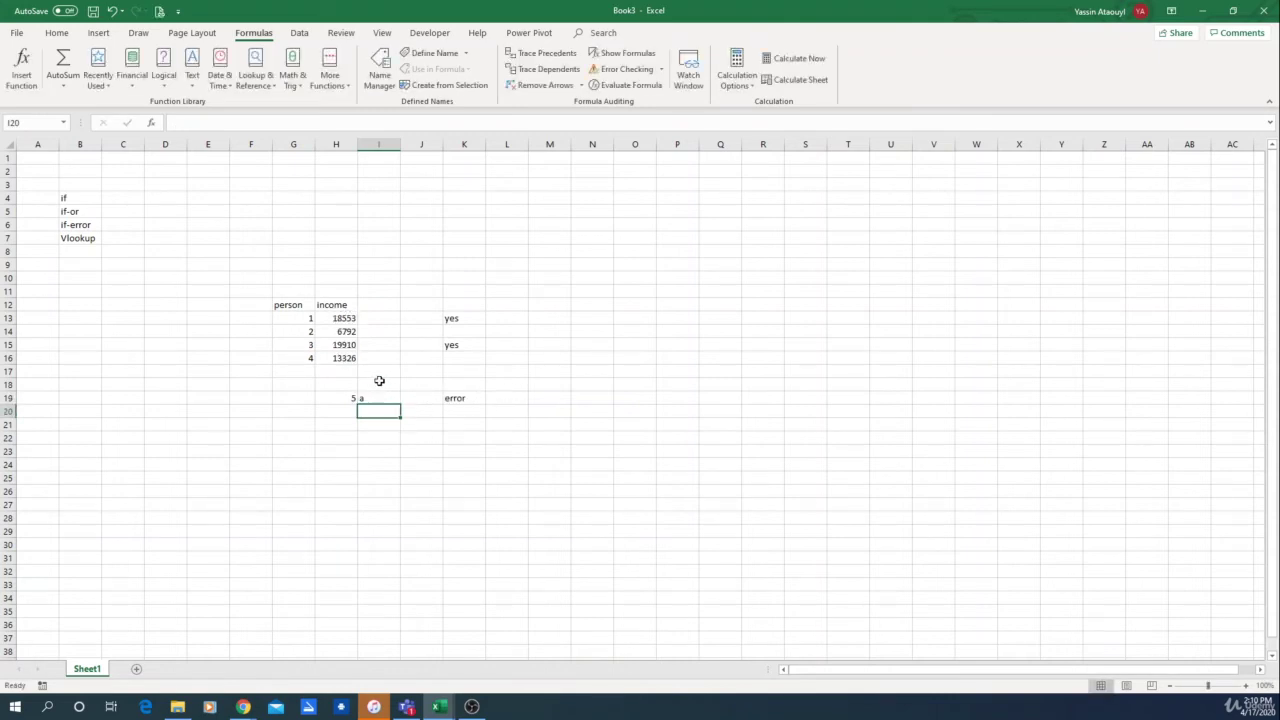
Step: Change the IFERROR text in K19 to "this is an error" and review the edited formula
left_click(460, 398)
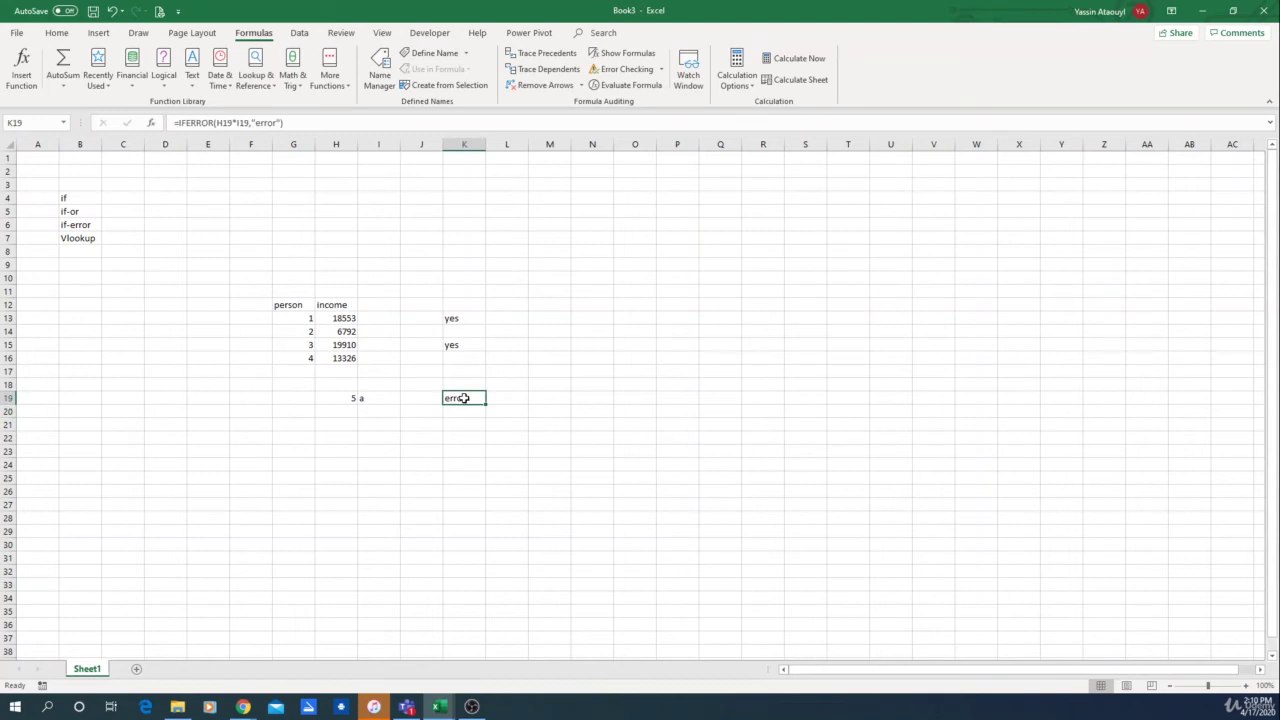
left_click(272, 122)
left_click(255, 122)
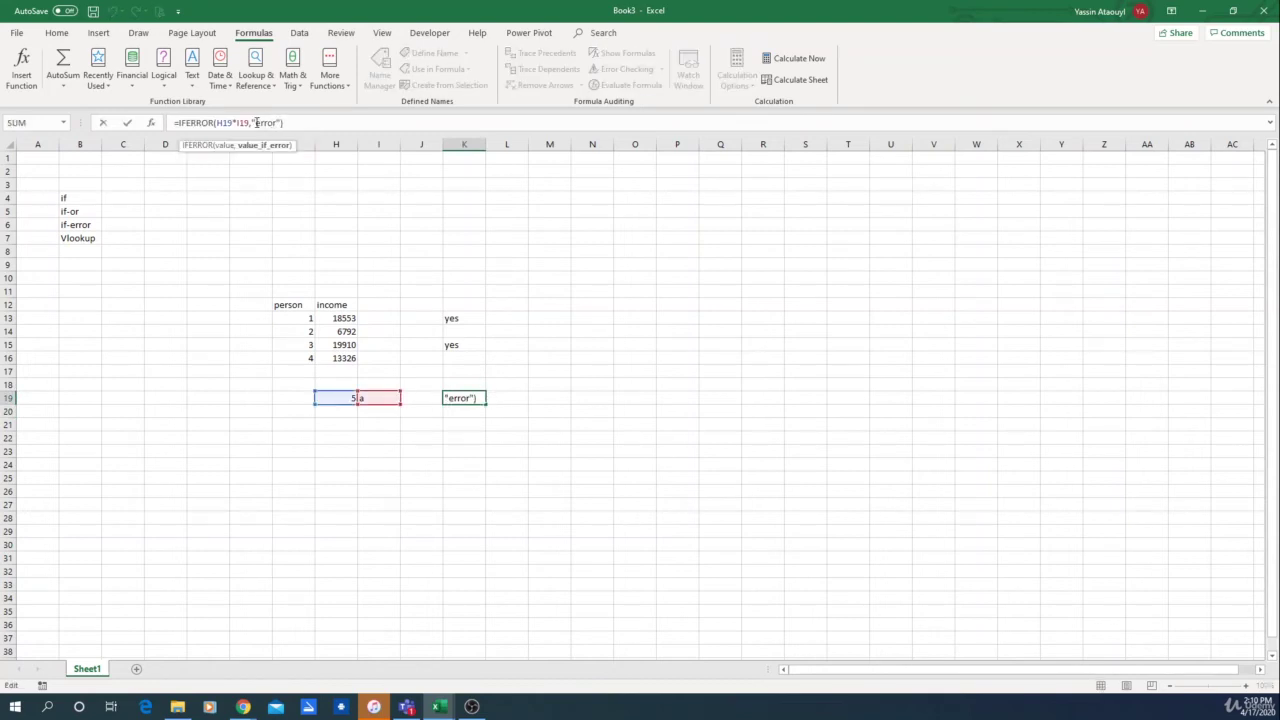
type("this is an")
key("Return")
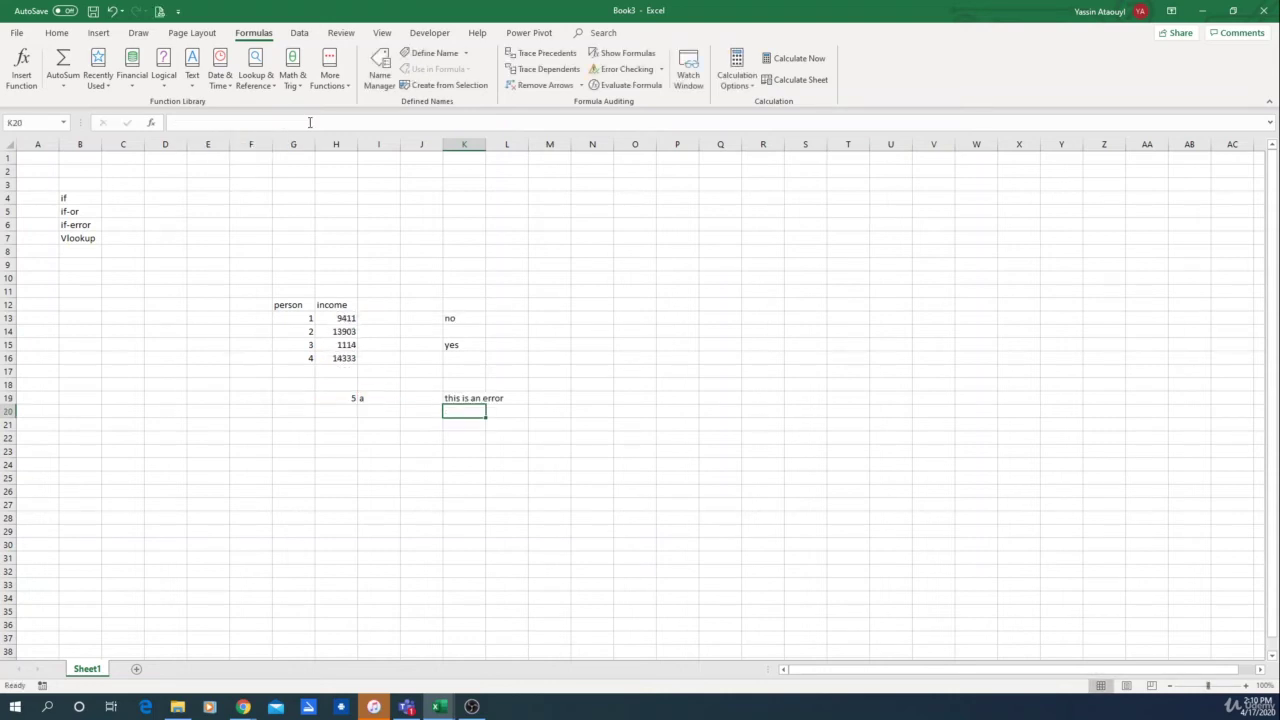
left_click(472, 398)
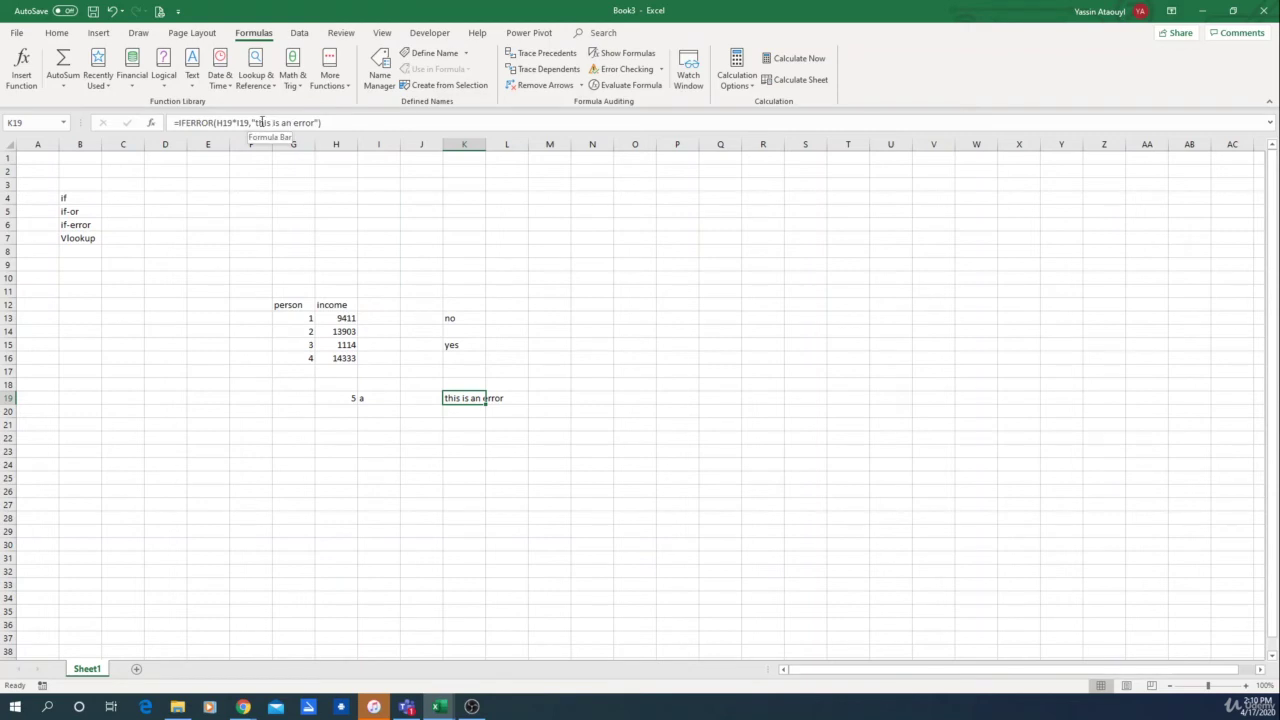
left_click(508, 435)
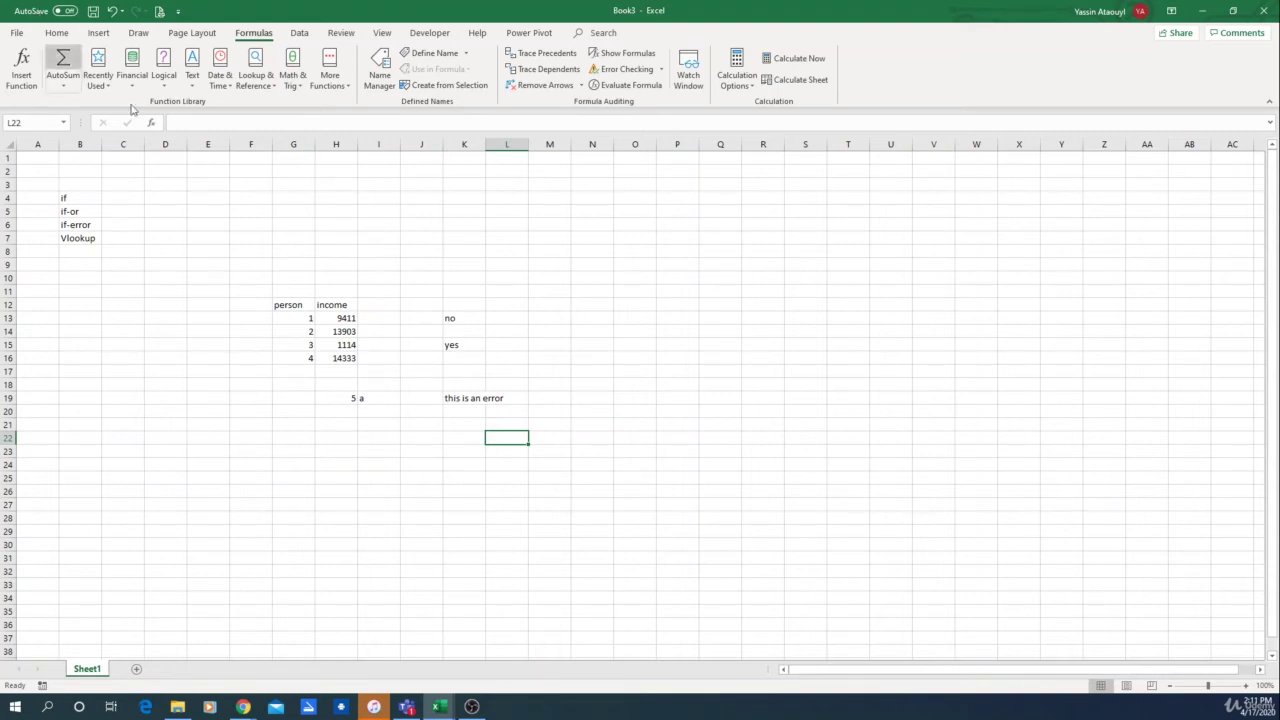
Step: Clear the whole income and IFERROR example below the list of function names
left_click_drag(240, 264, 587, 588)
key("Delete")
left_click(88, 238)
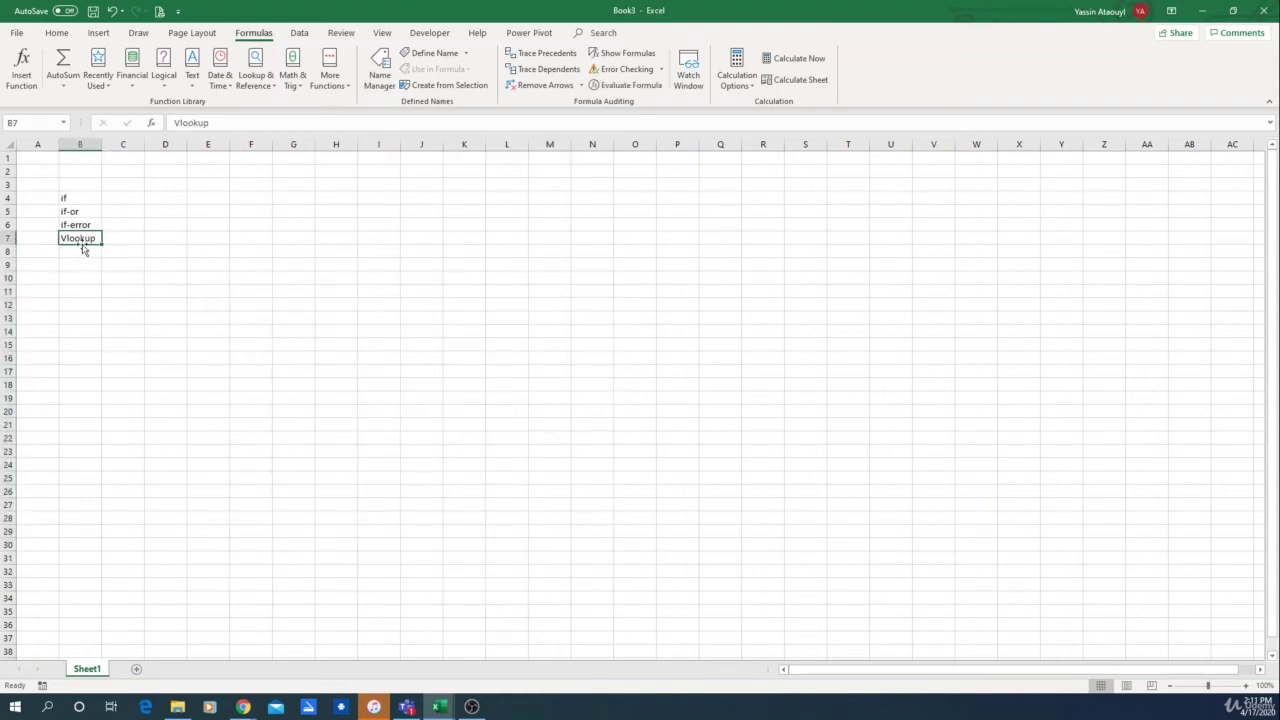
Step: Enter the numbers 1 to 4 down cells M11 to M14
left_click(467, 372)
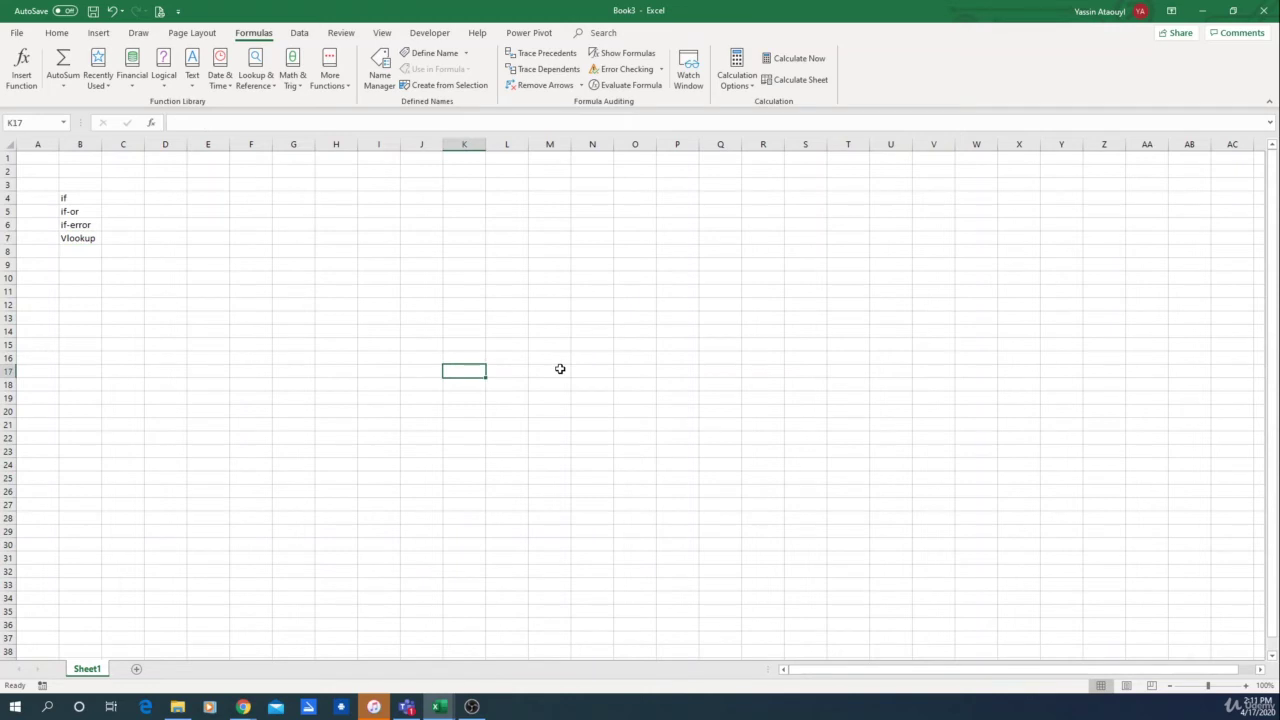
key("Right")
key("Right")
key("Up")
key("Up")
key("Up")
key("Up")
key("Up")
key("Up")
type("1")
key("Return")
type("2")
key("Return")
type("3")
key("Return")
type("5")
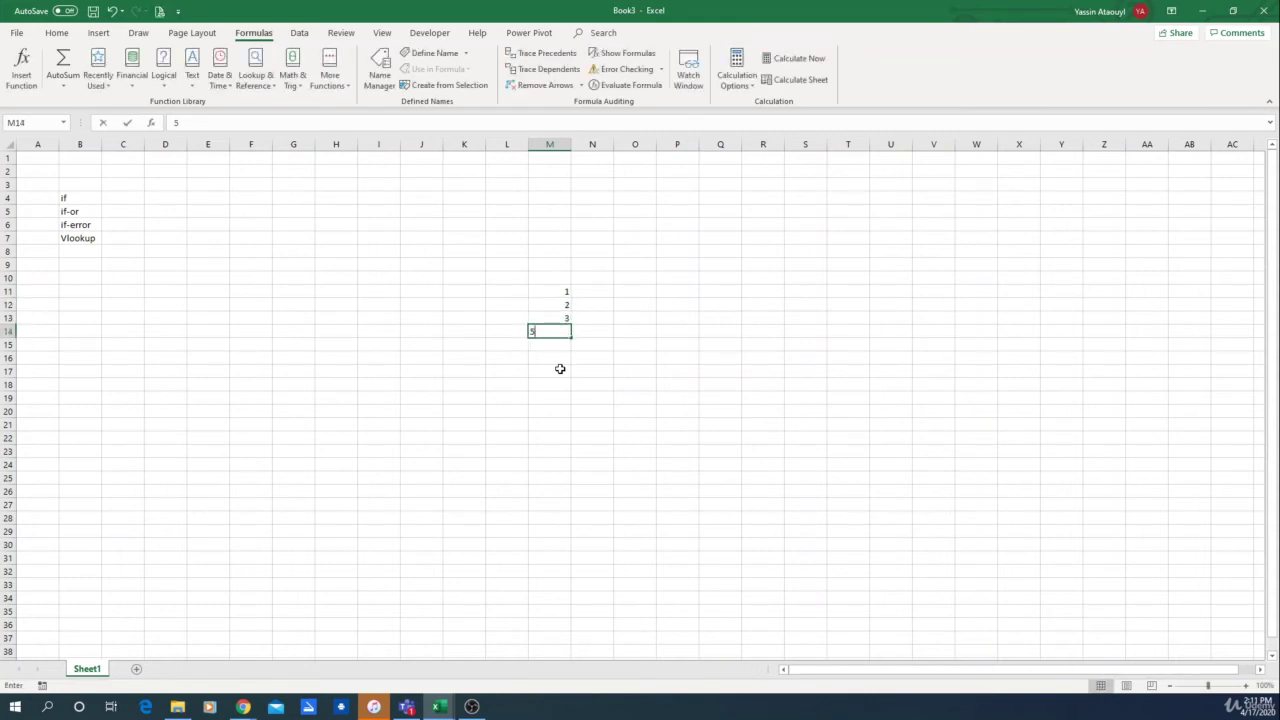
key("BackSpace")
type("4")
key("Return")
Step: Enter the table headings name, family and income in cells N10 to P10
key("Up")
key("Up")
key("Up")
key("Up")
key("Up")
key("Right")
type("name")
key("Tab")
type("famil")
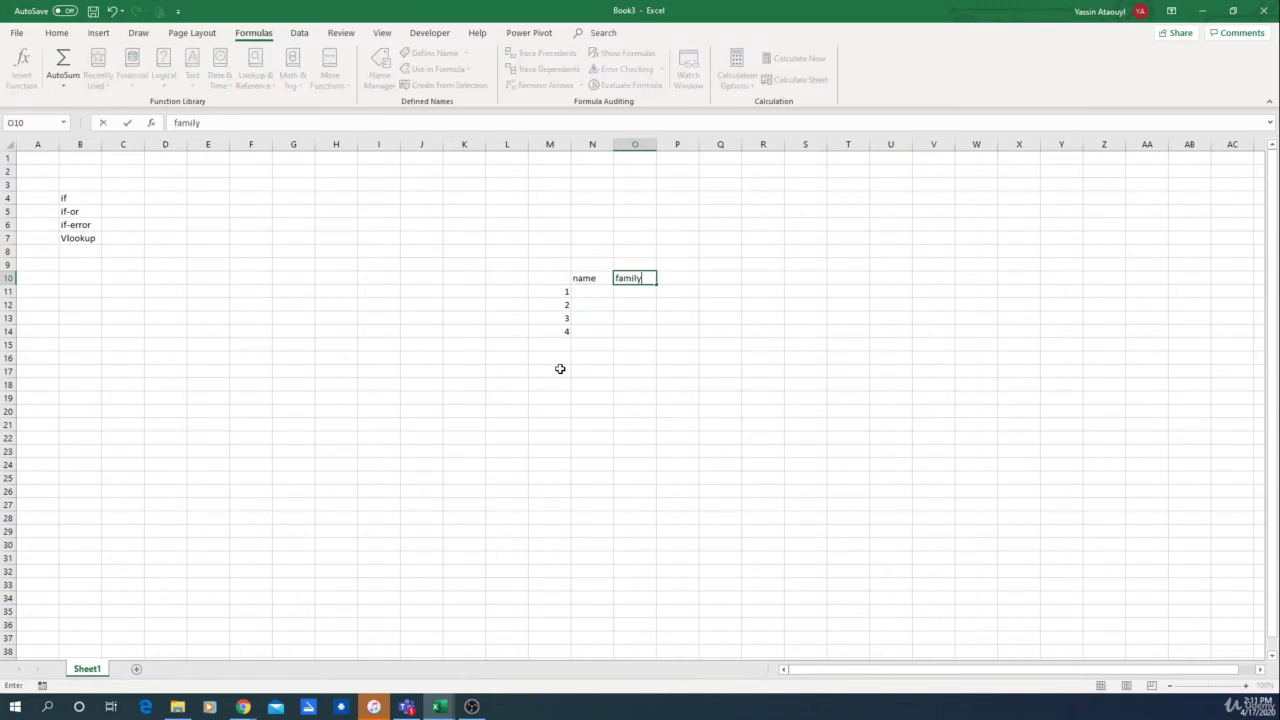
key("Tab")
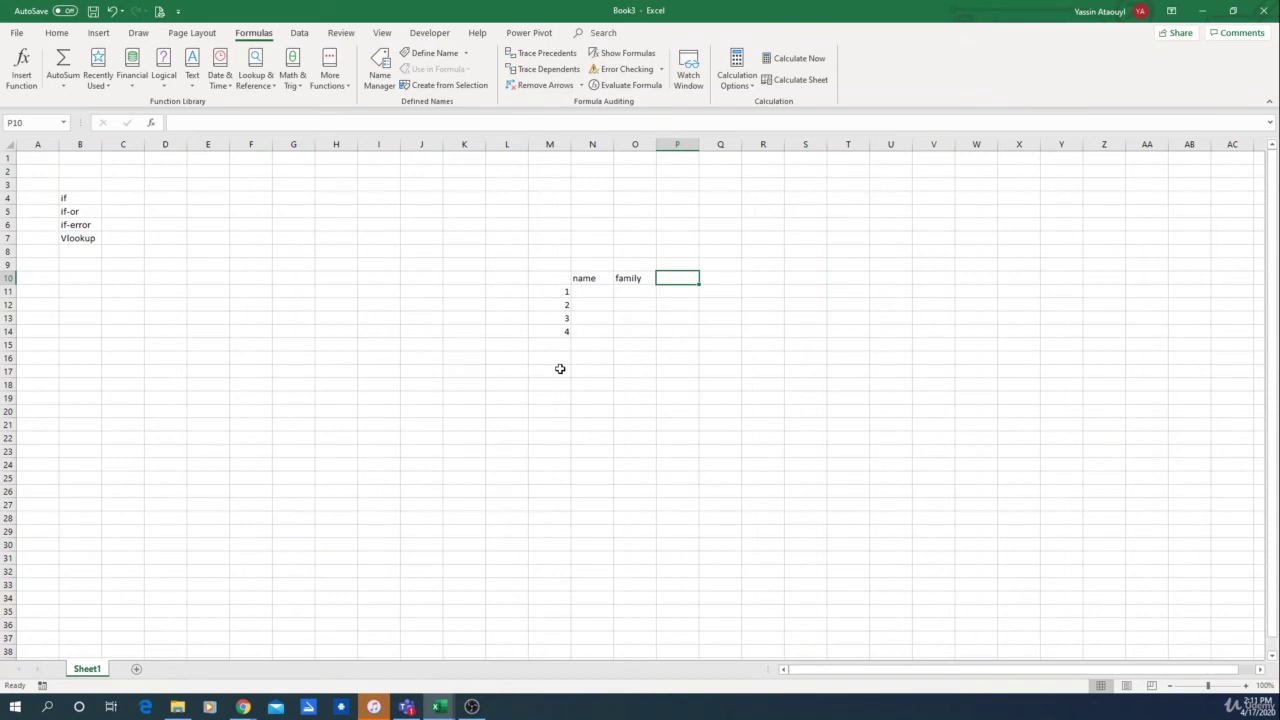
type("income")
key("Return")
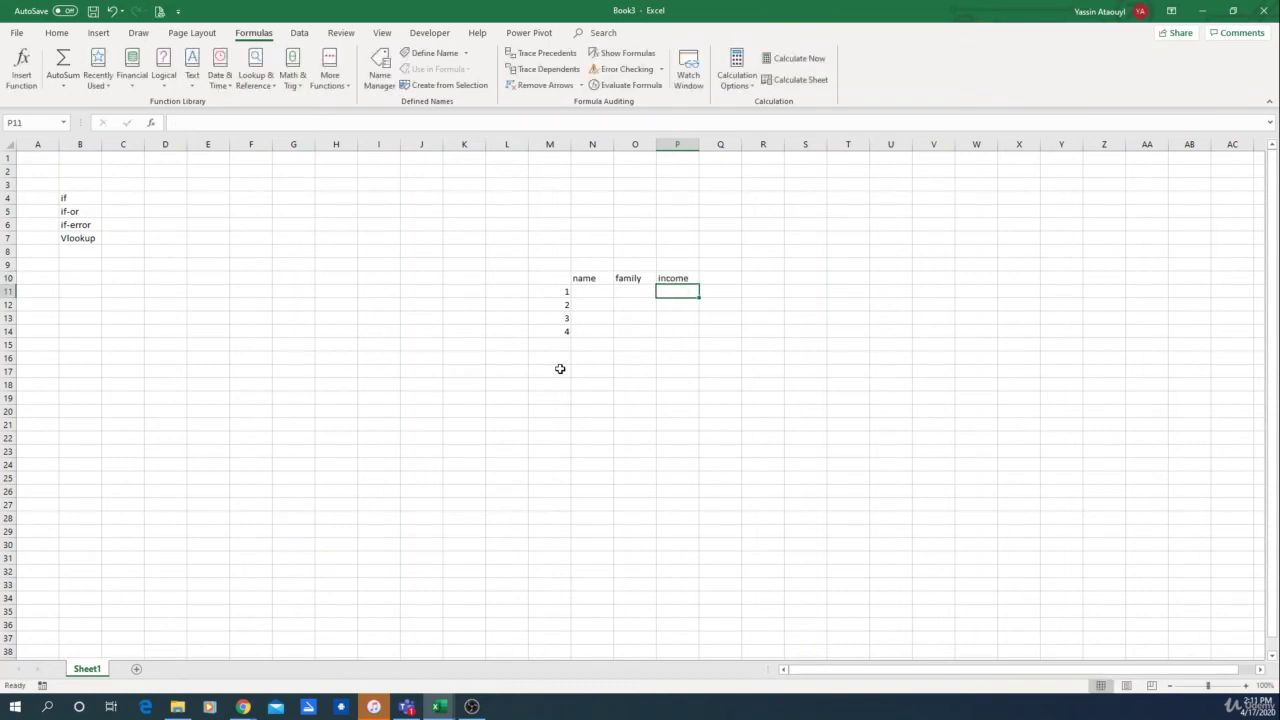
Step: Fill the name column from N11 to N14 with ex1, ex2, ex3 and ex4
left_click(594, 291)
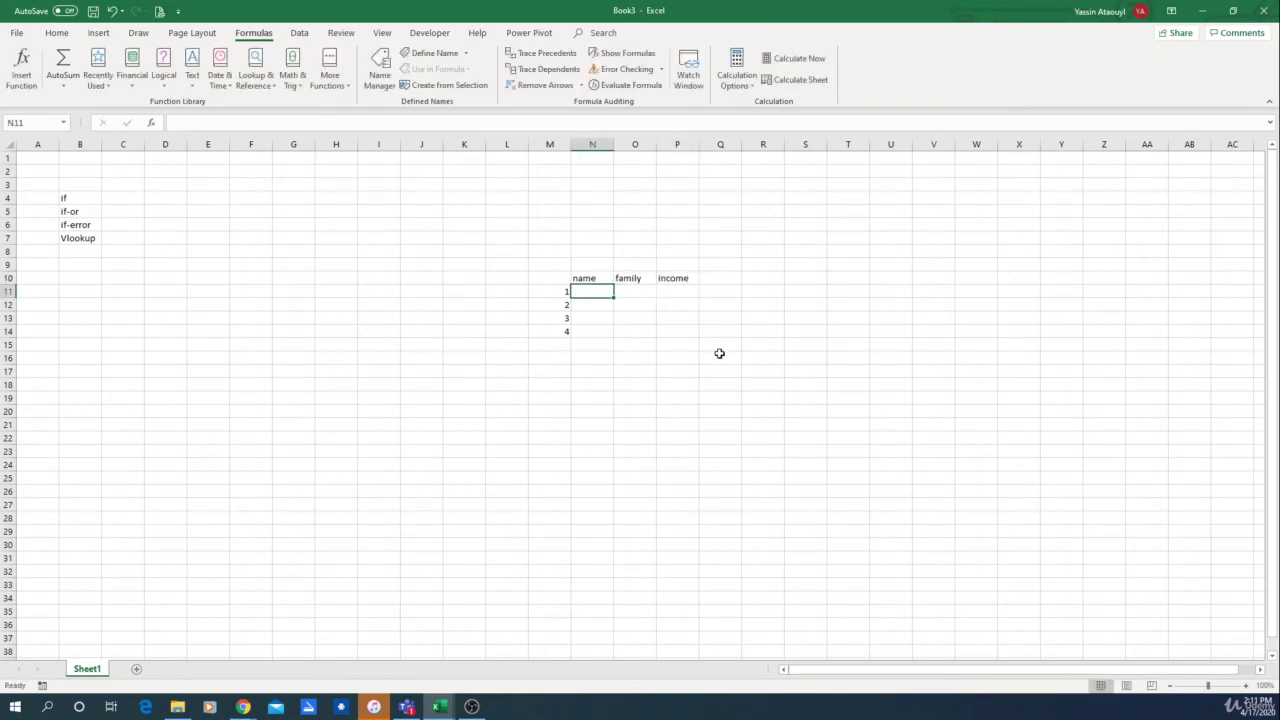
type("ex")
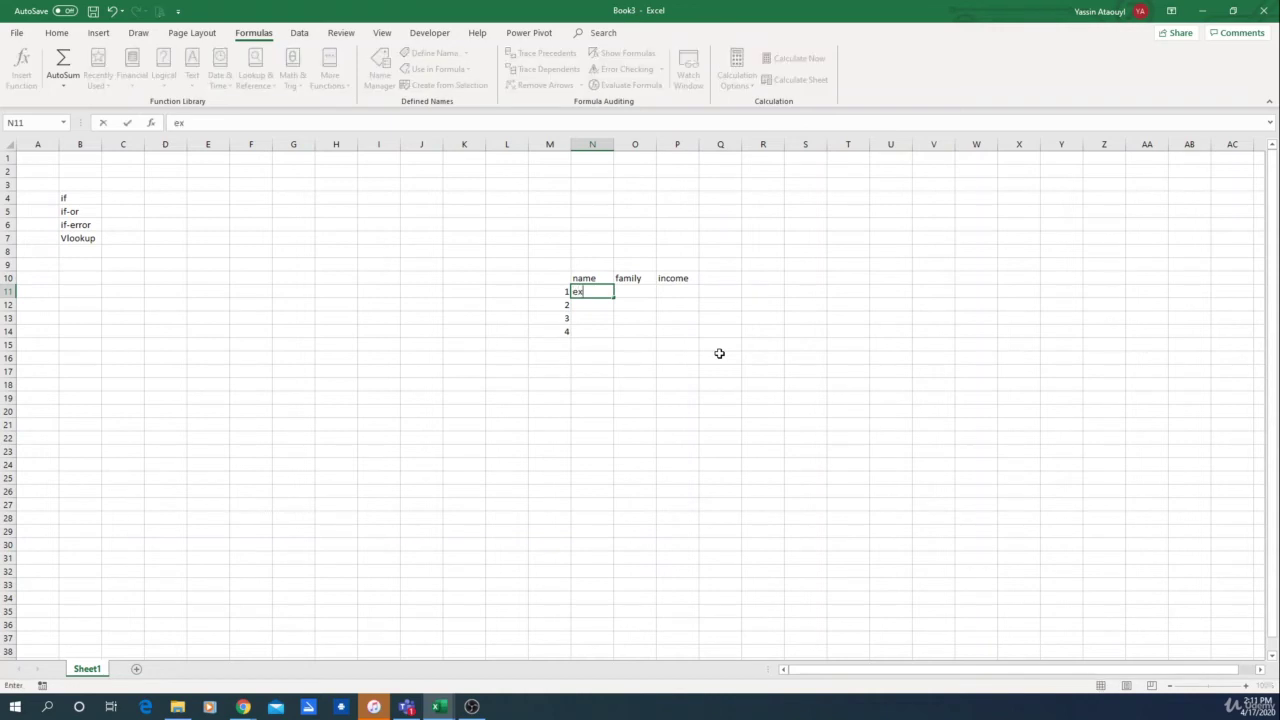
type("1")
key("Return")
type("ex2")
key("Return")
type("e")
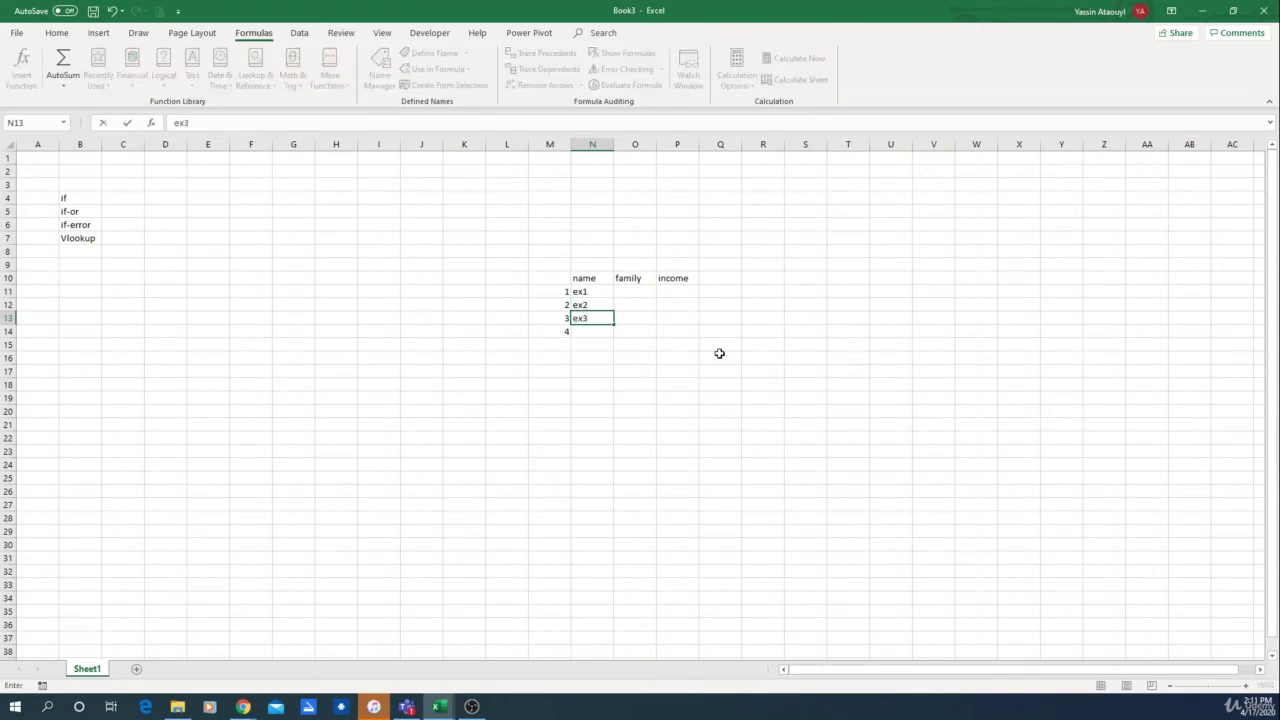
type("x3")
key("Return")
type("ex")
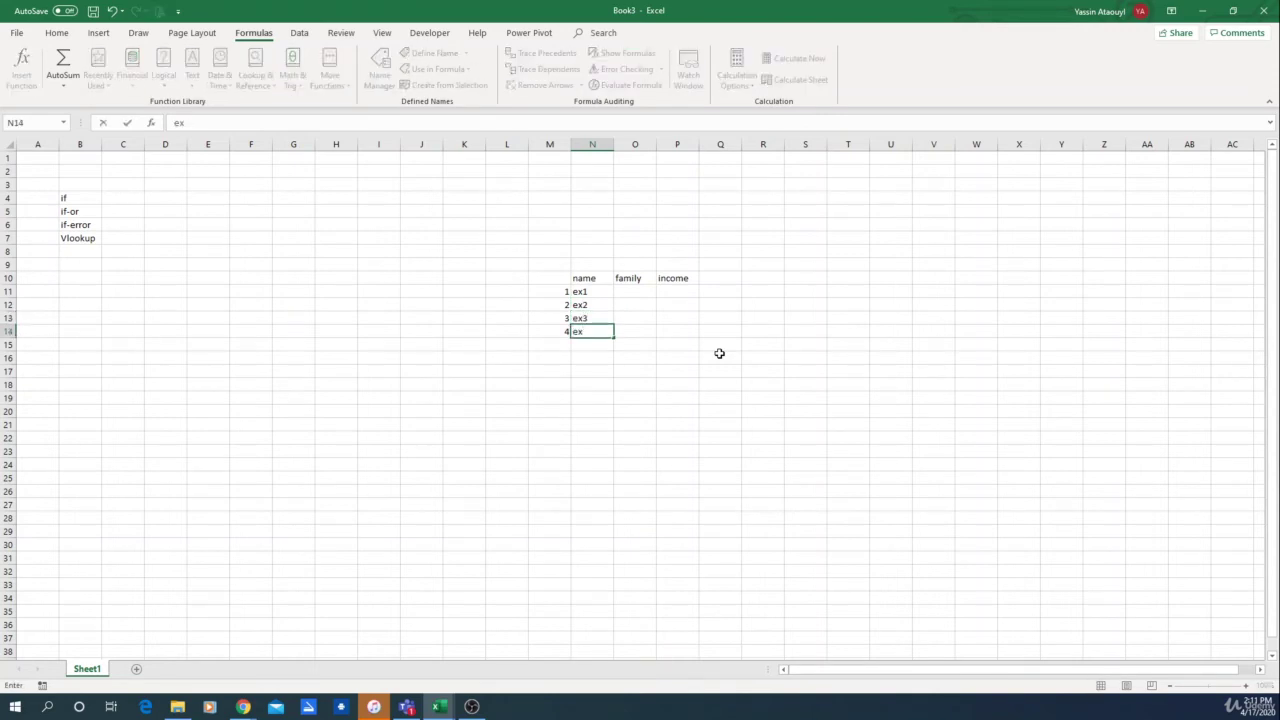
Step: Fill the family column from O11 to O14 with fa1, fa2, fa3 and fa4
key("Right")
key("Right")
key("Up")
key("Up")
key("Up")
key("Left")
key("Left")
key("Right")
type("fa1")
key("Return")
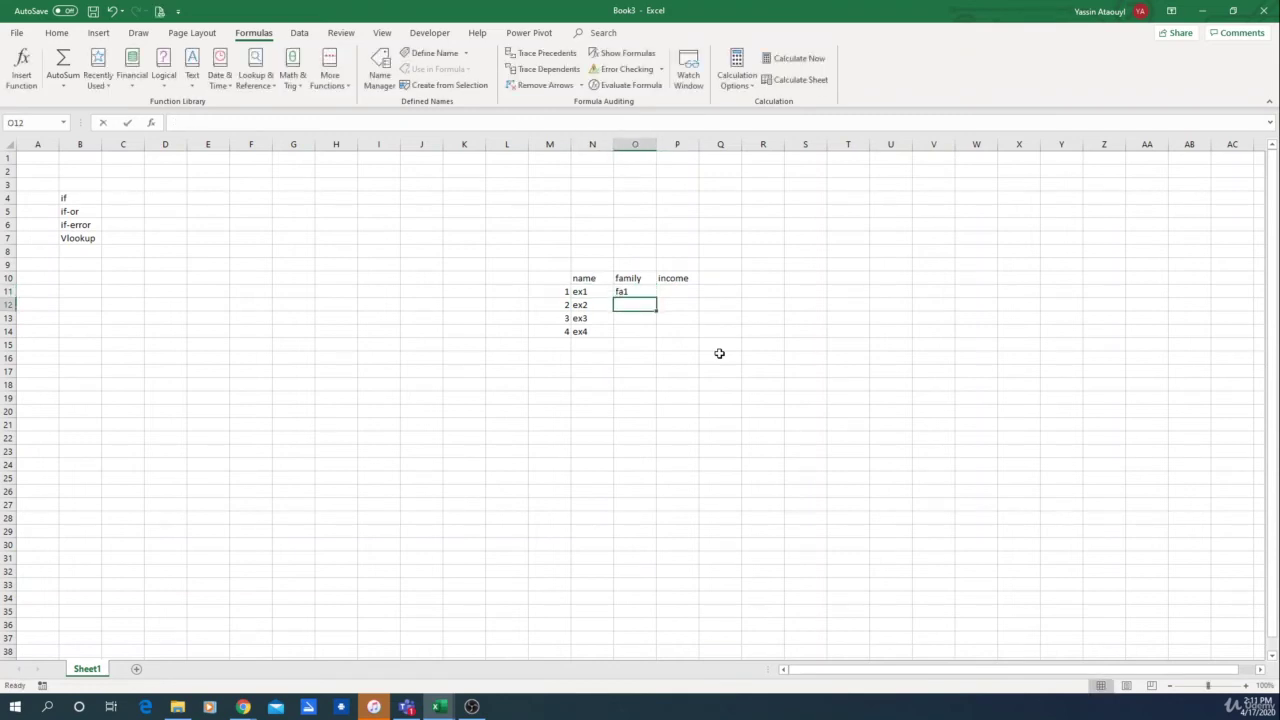
type("fa2")
key("Return")
type("fa3")
key("Return")
type("fa4")
key("Tab")
Step: Enter =RANDBETWEEN(1,20) in P11 and fill it down the income column to P14
key("Up")
key("Up")
key("Up")
type("=")
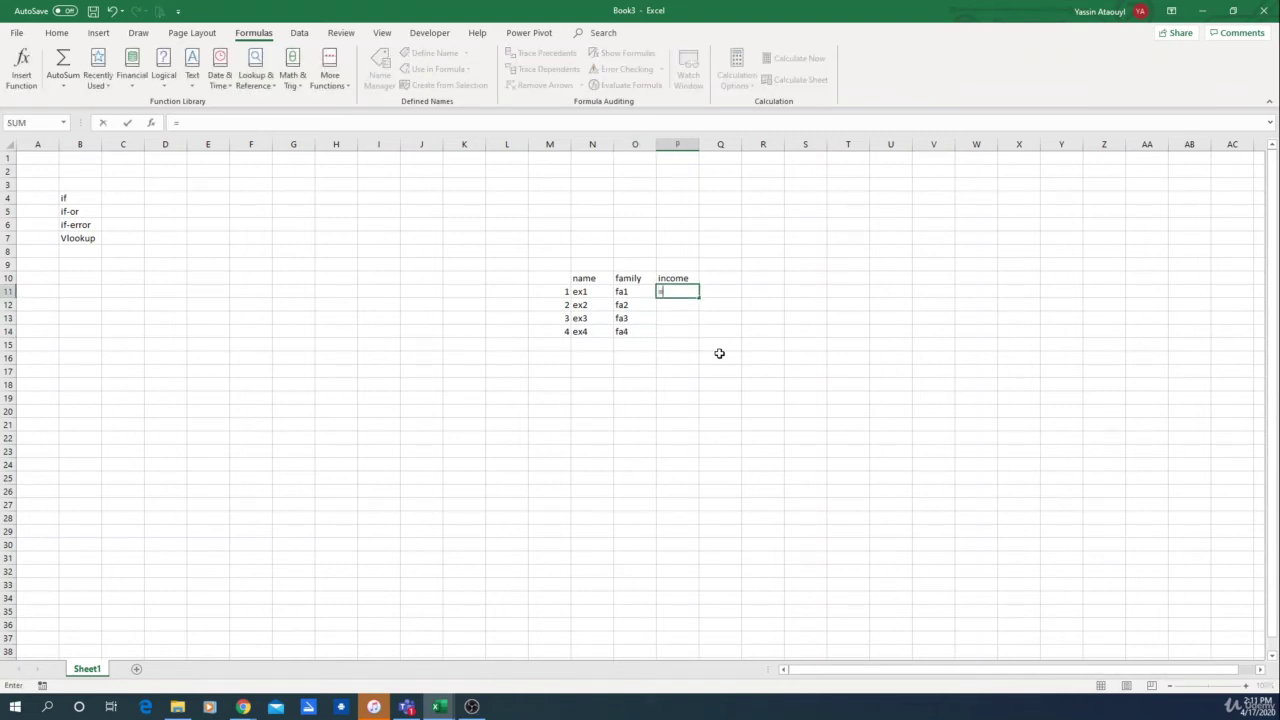
type("rand")
double_click(705, 317)
type("1,20)")
key("ctrl+Return")
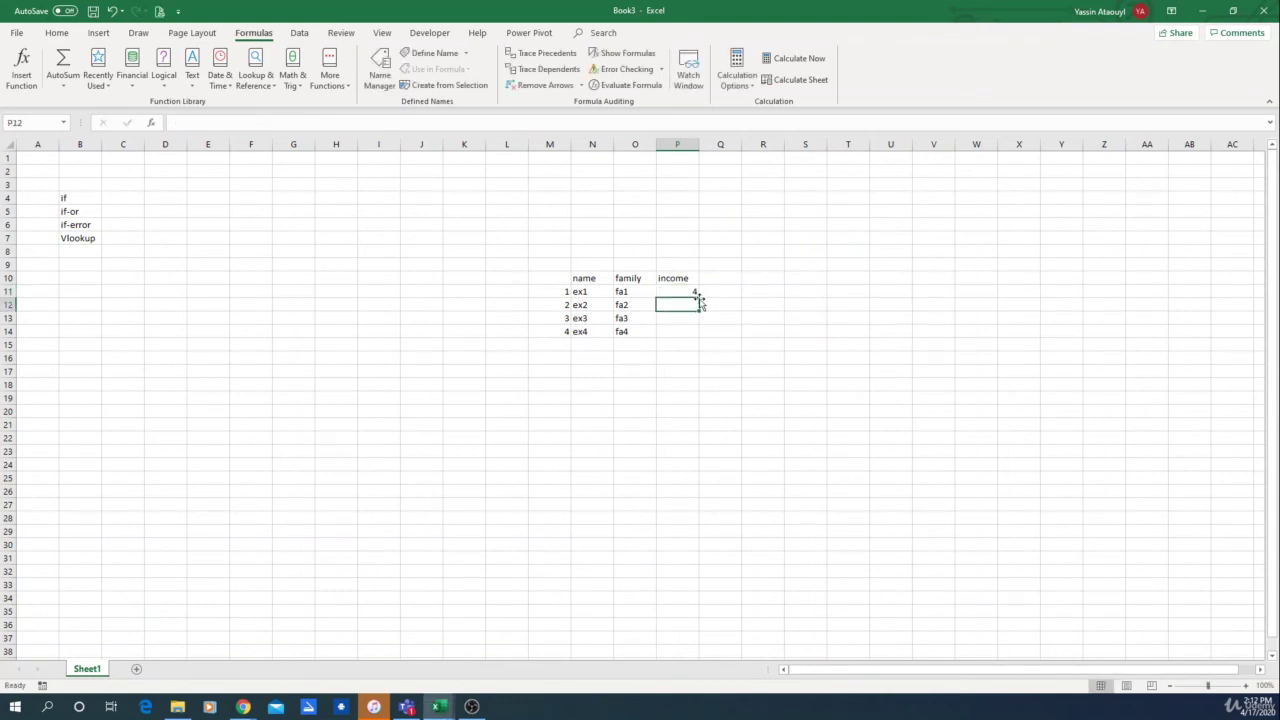
left_click_drag(698, 297, 700, 344)
left_click(690, 288)
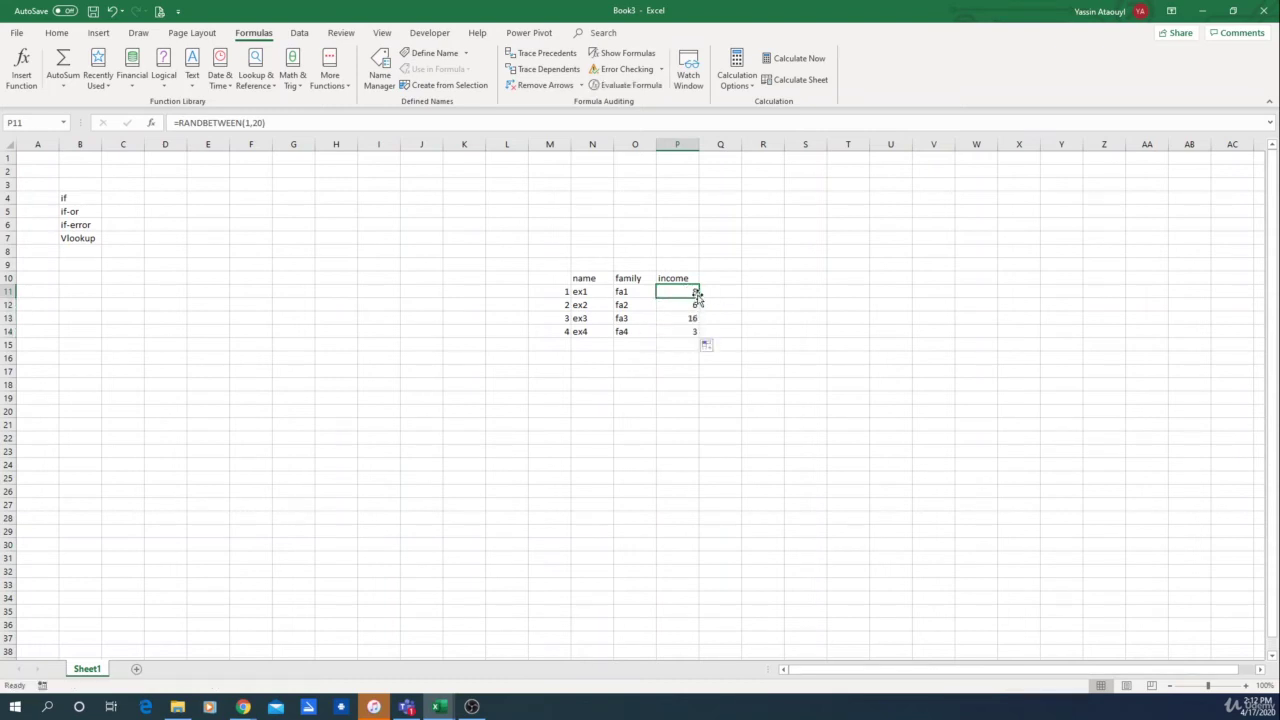
Step: Start a VLOOKUP formula in K20 and park it as the plain text VLOOKUP( without the equals sign
left_click(566, 368)
left_click(345, 421)
left_click(677, 291)
left_click(592, 410)
left_click(464, 410)
type("=")
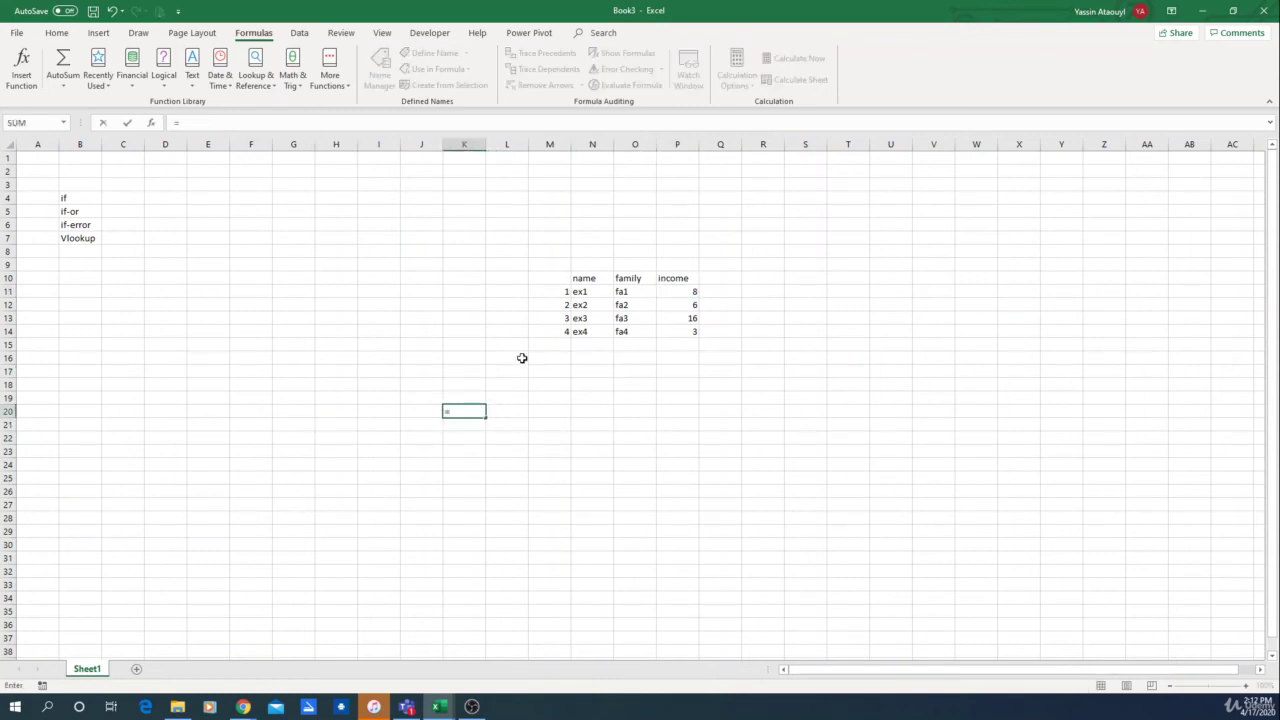
type("vlo")
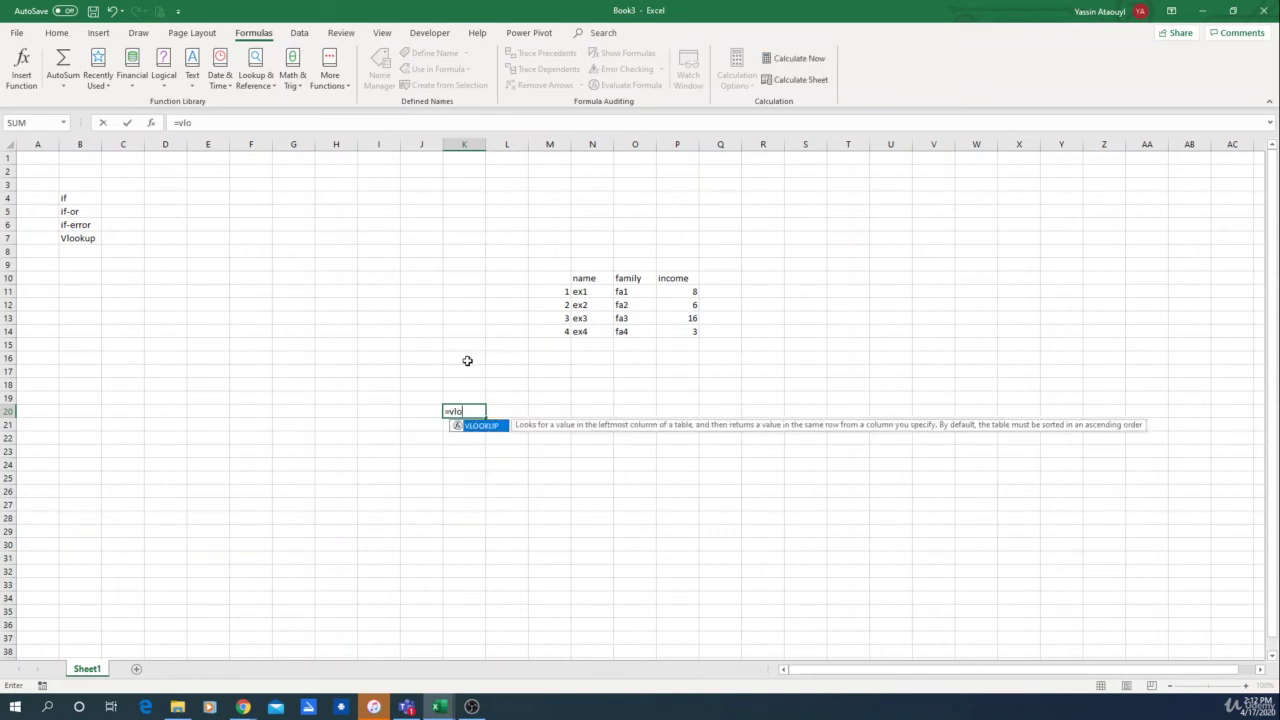
double_click(481, 426)
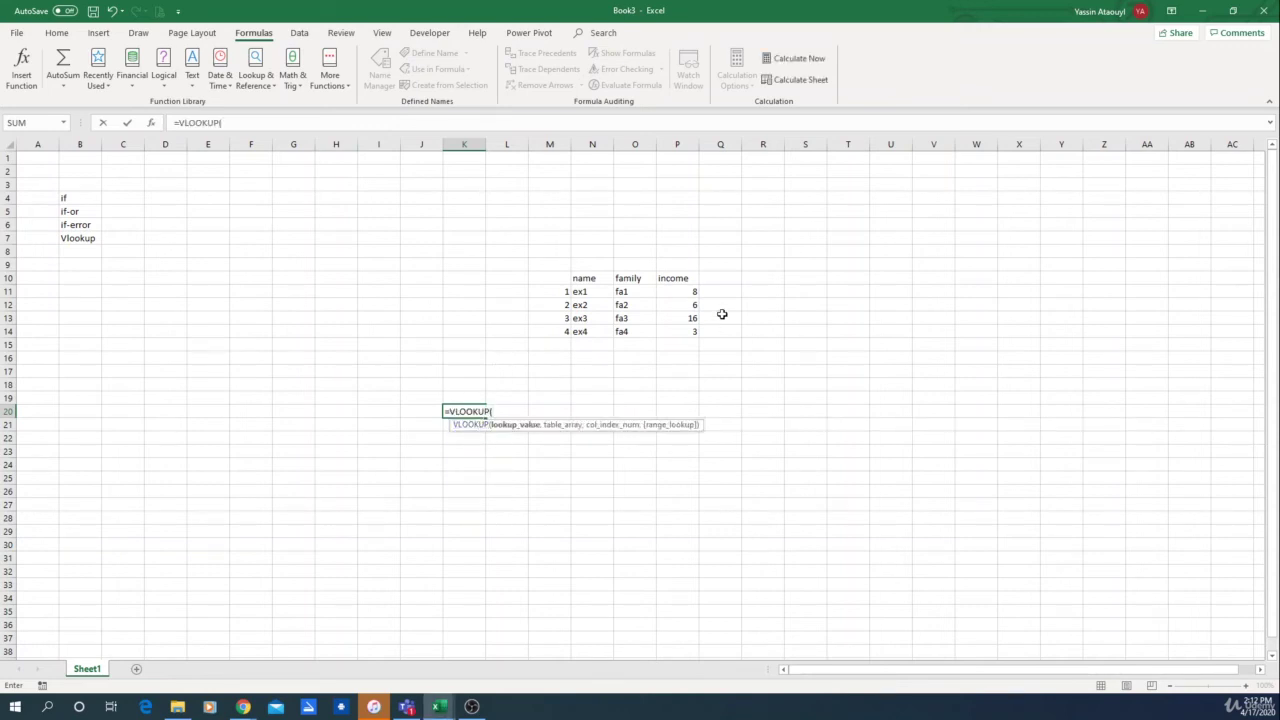
left_click(175, 122)
key("Delete")
key("ctrl+Return")
Step: Change the income formula in P11 to =RANDBETWEEN(5,25) and fill it down to P14
left_click(689, 289)
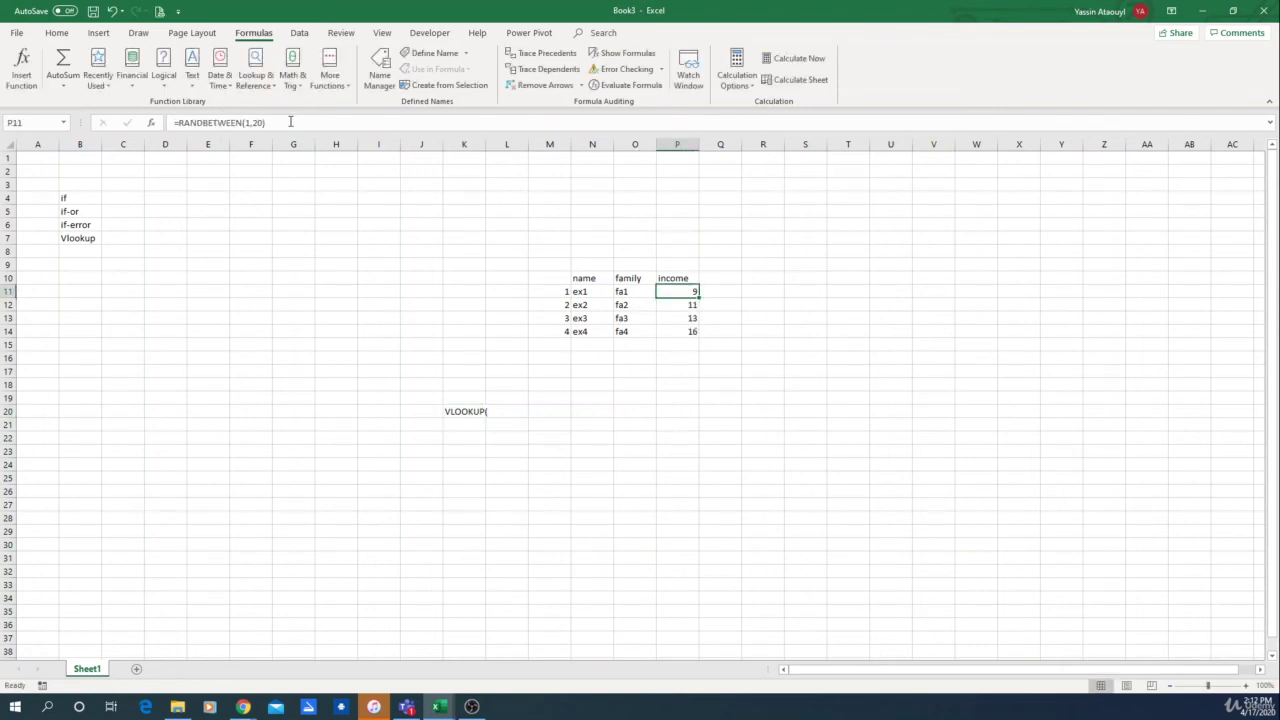
left_click(256, 122)
key("BackSpace")
type("5")
key("Right")
key("Right")
key("Delete")
type("0")
key("Return")
left_click(690, 293)
left_click_drag(700, 298, 697, 336)
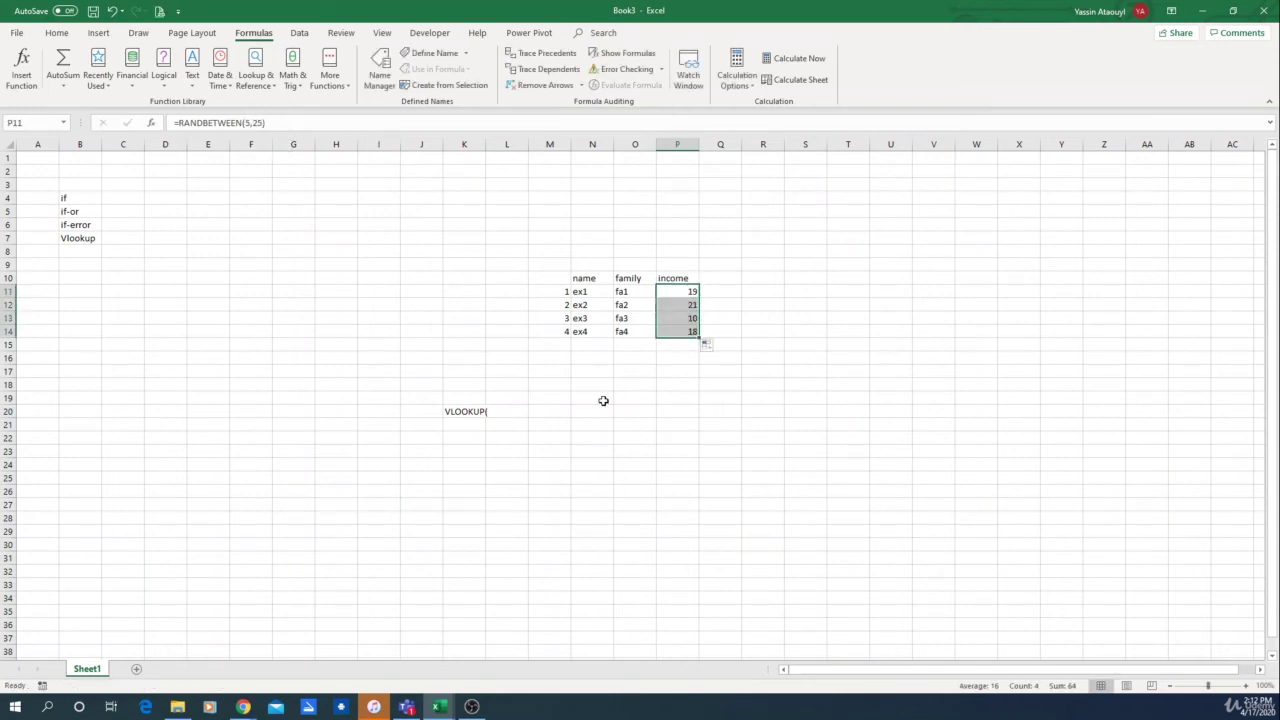
Step: Complete the K20 formula as =VLOOKUP(L23,M11:P14,3)
left_click(443, 412)
left_click(178, 122)
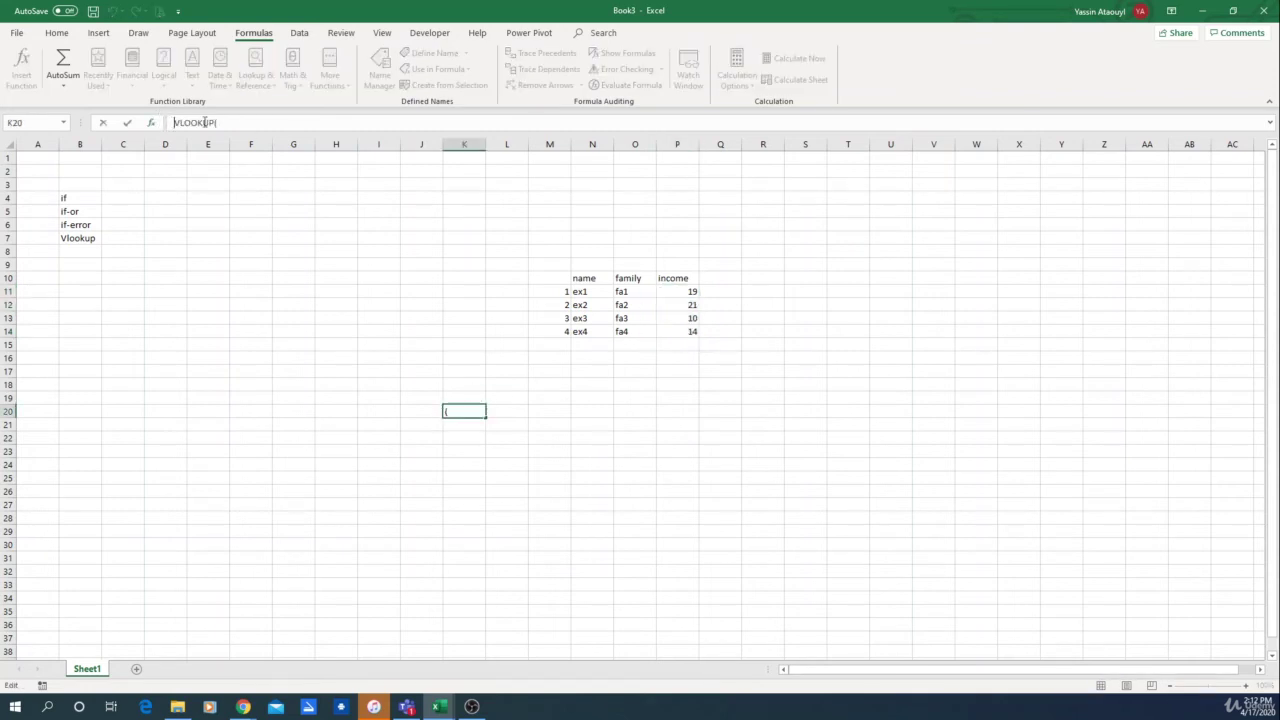
type("=")
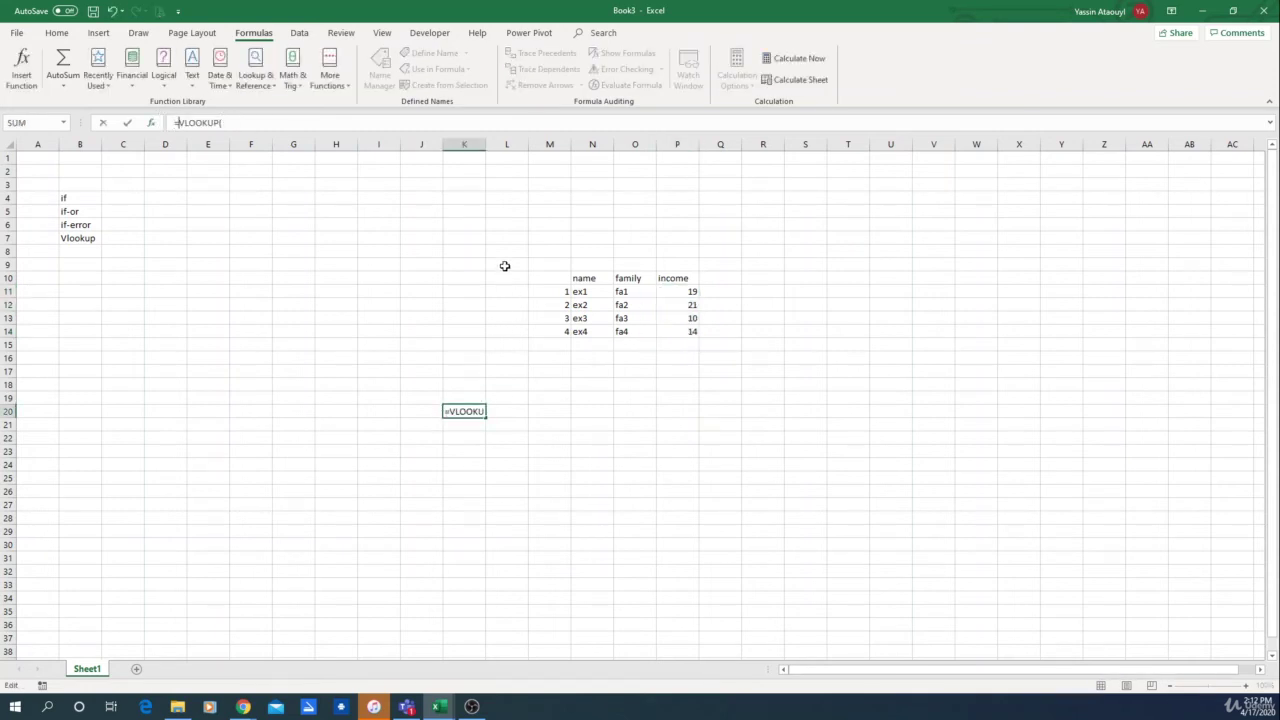
key("End")
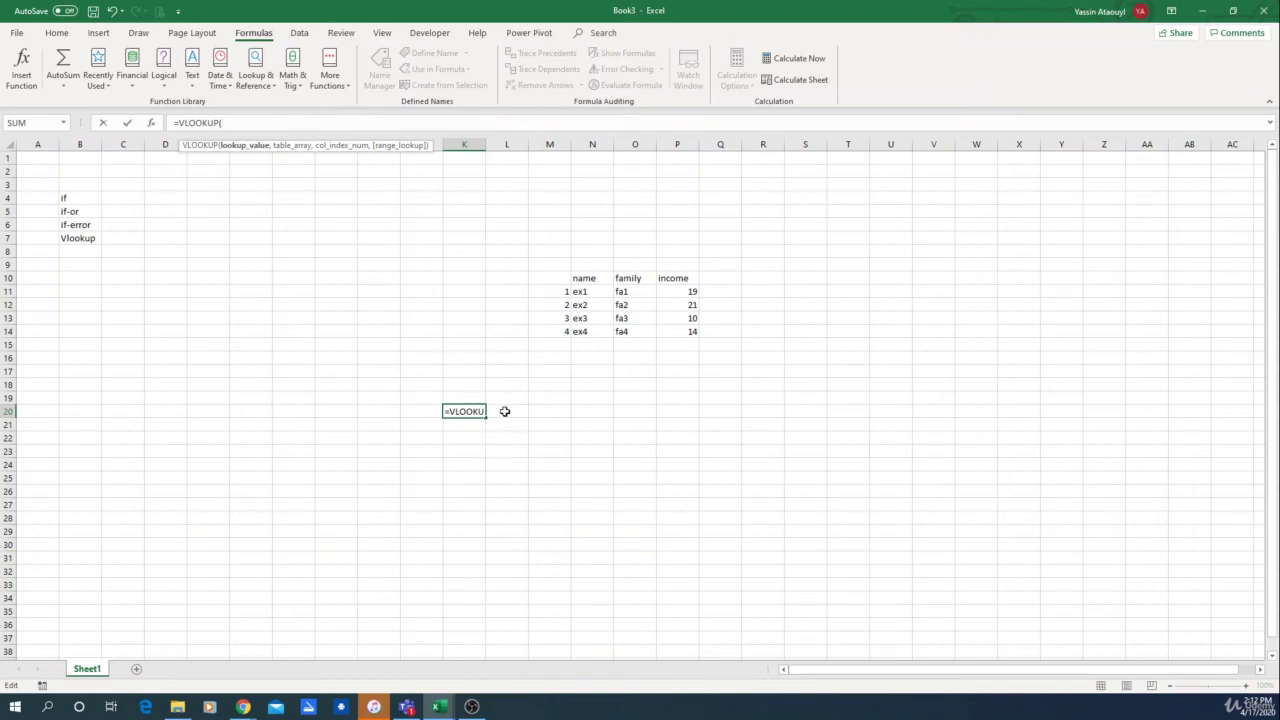
left_click(510, 450)
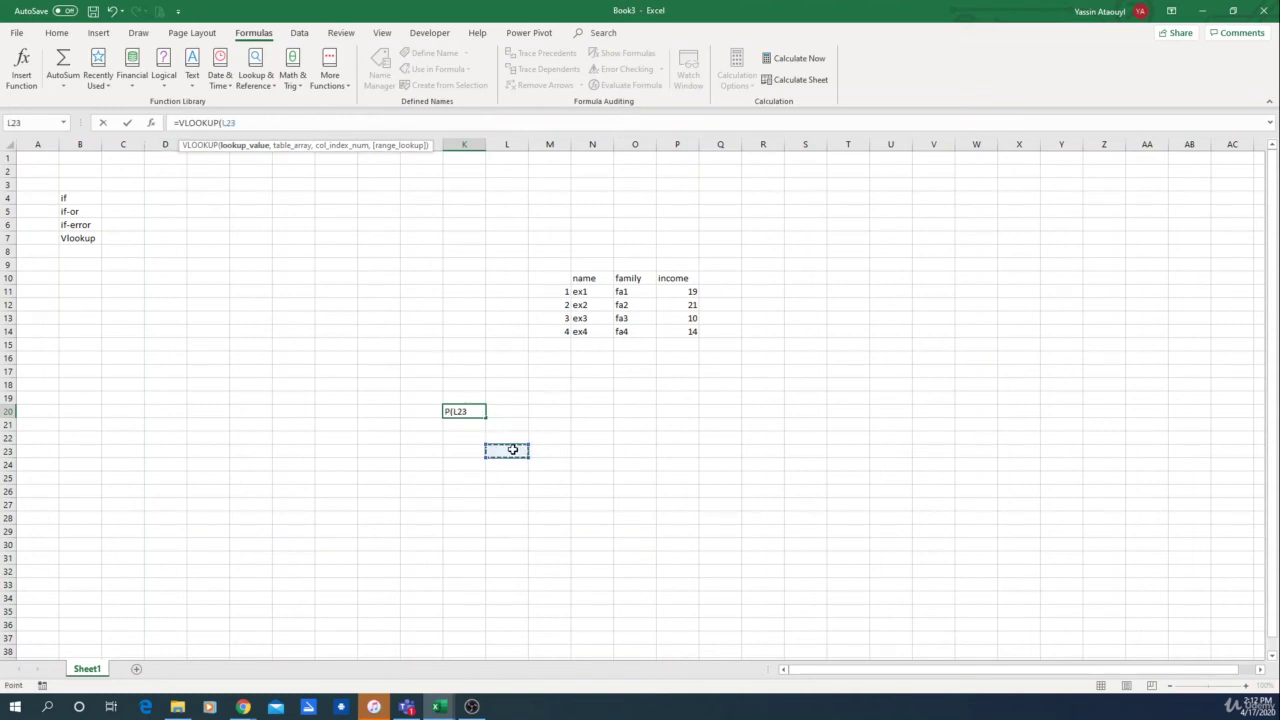
type(",")
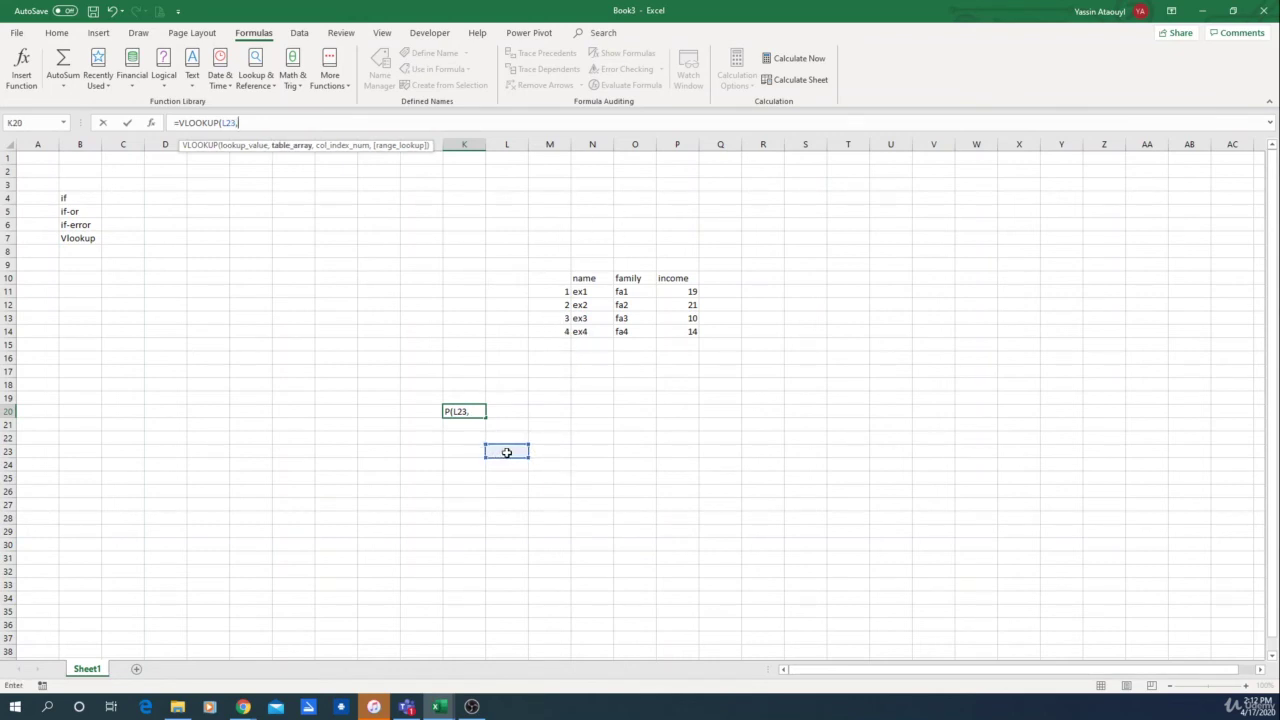
left_click_drag(543, 289, 689, 331)
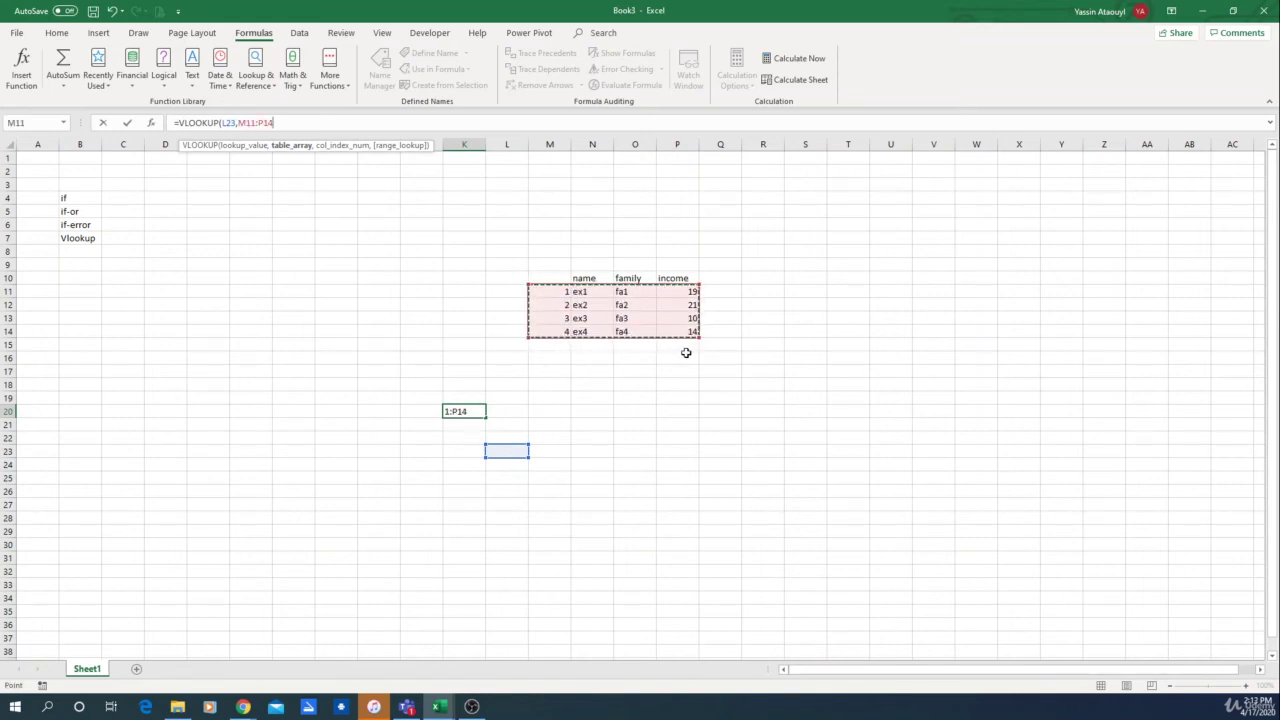
type(",")
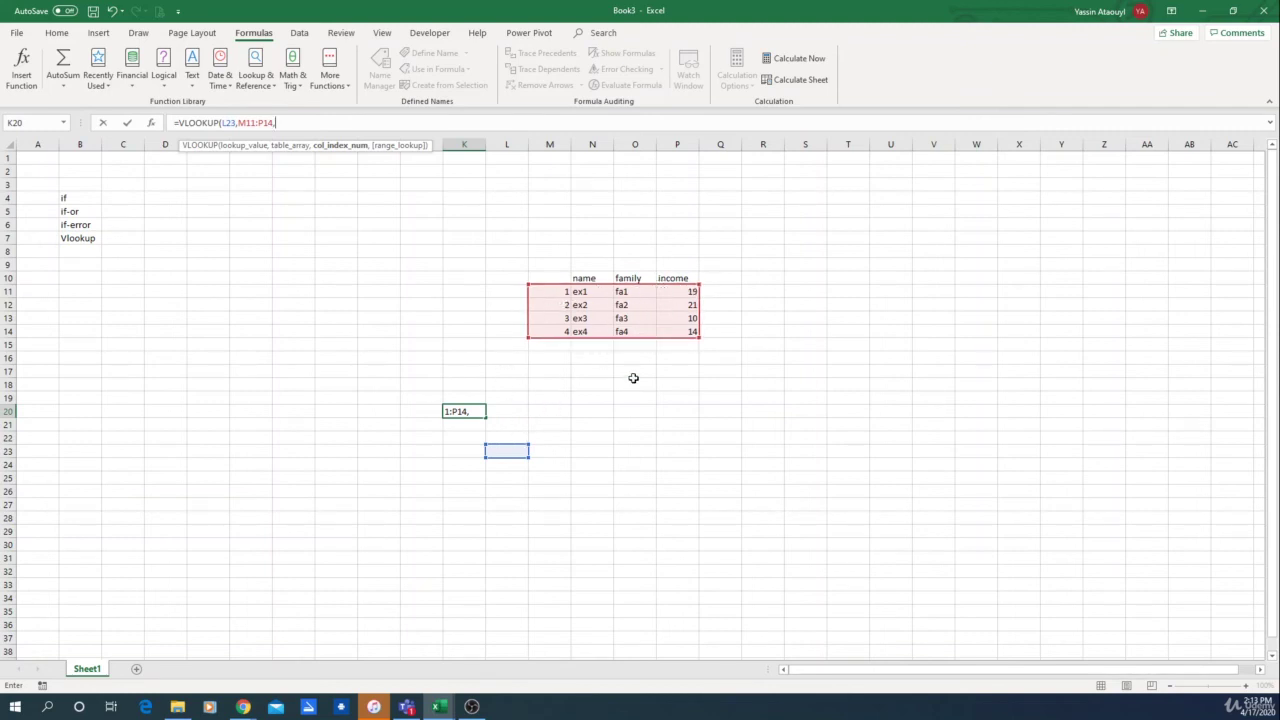
type("3")
key("Return")
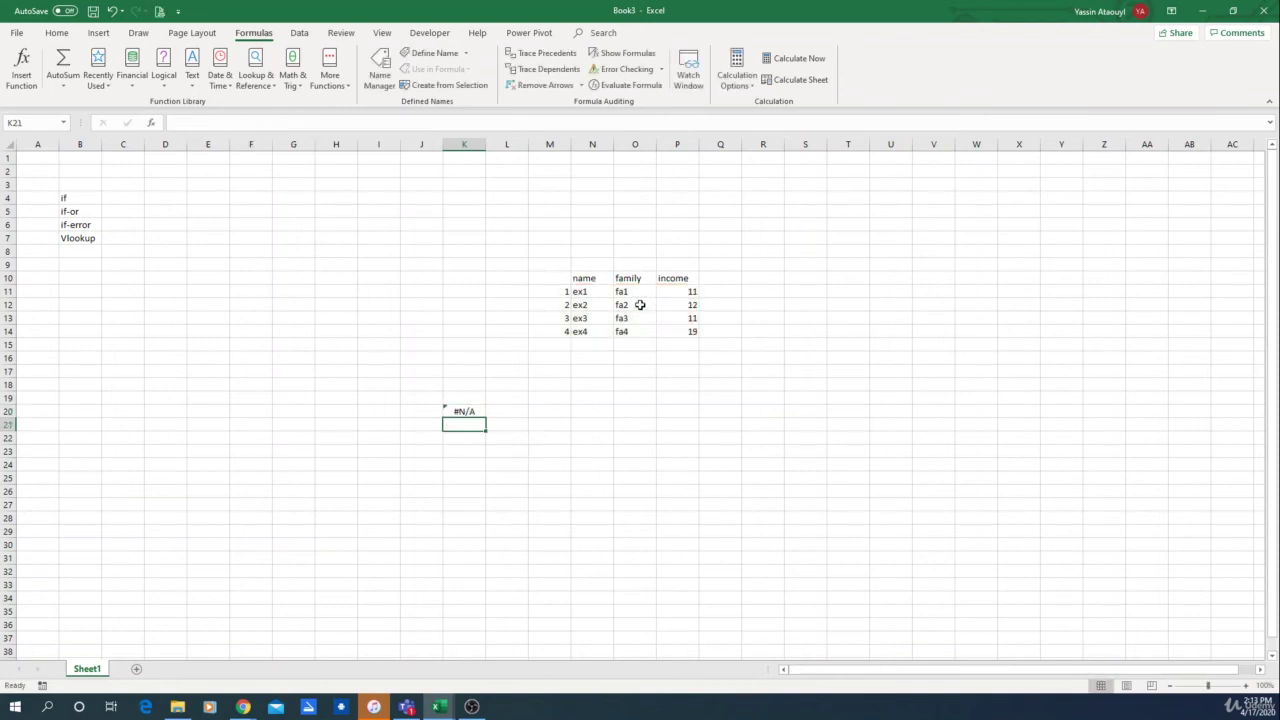
Step: Test the VLOOKUP formula by entering 4 in the lookup cell L23
left_click(516, 451)
type("4")
key("Return")
key("Up")
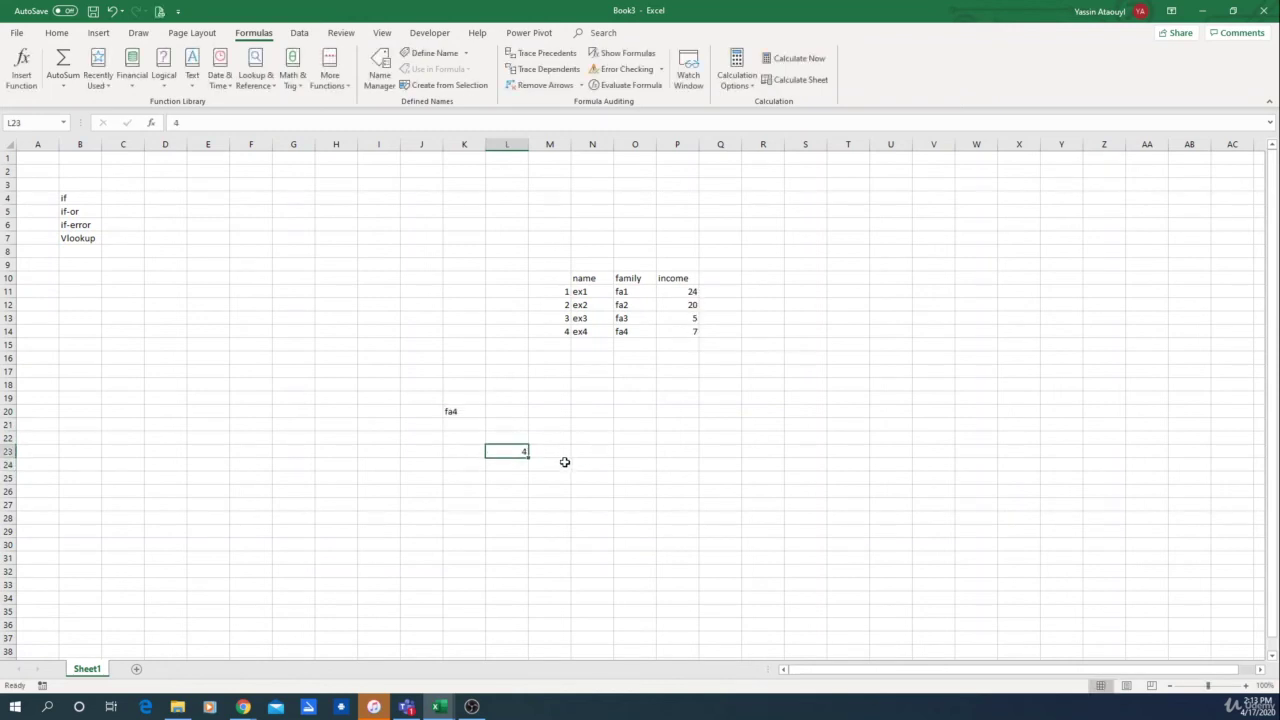
Step: Enter a column number label in L22 above the lookup value
left_click(522, 437)
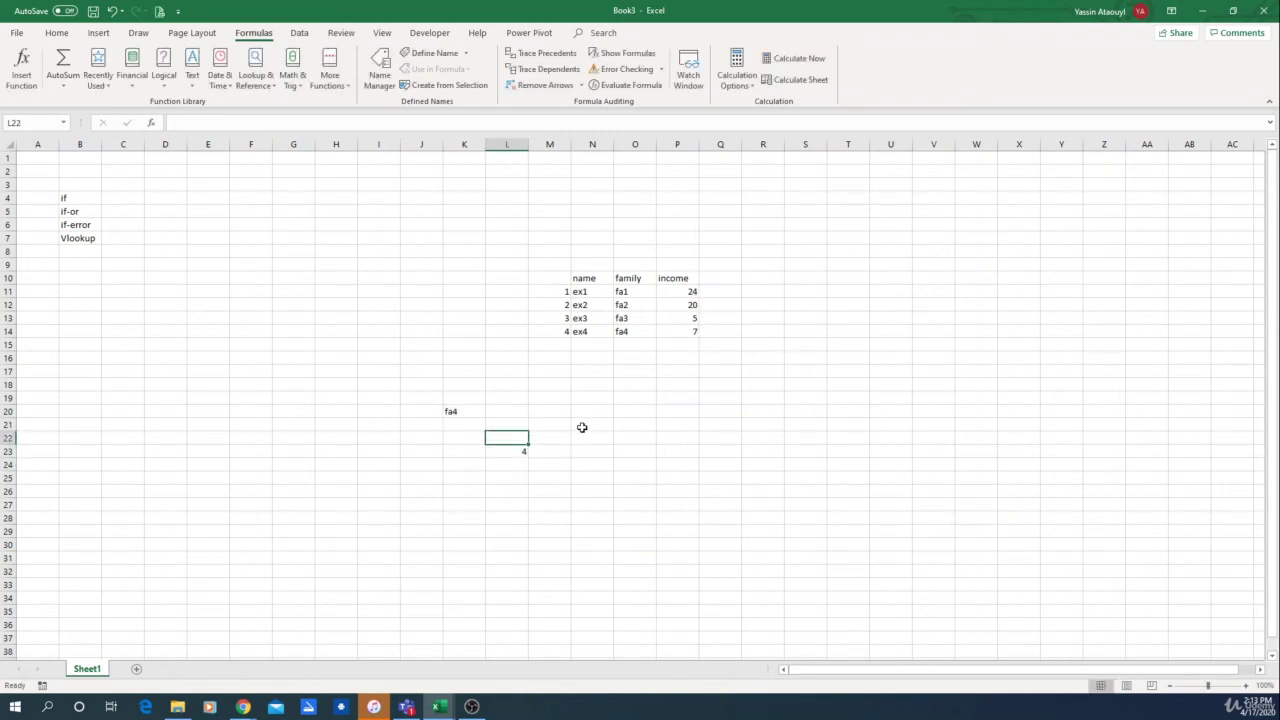
type("collum nu")
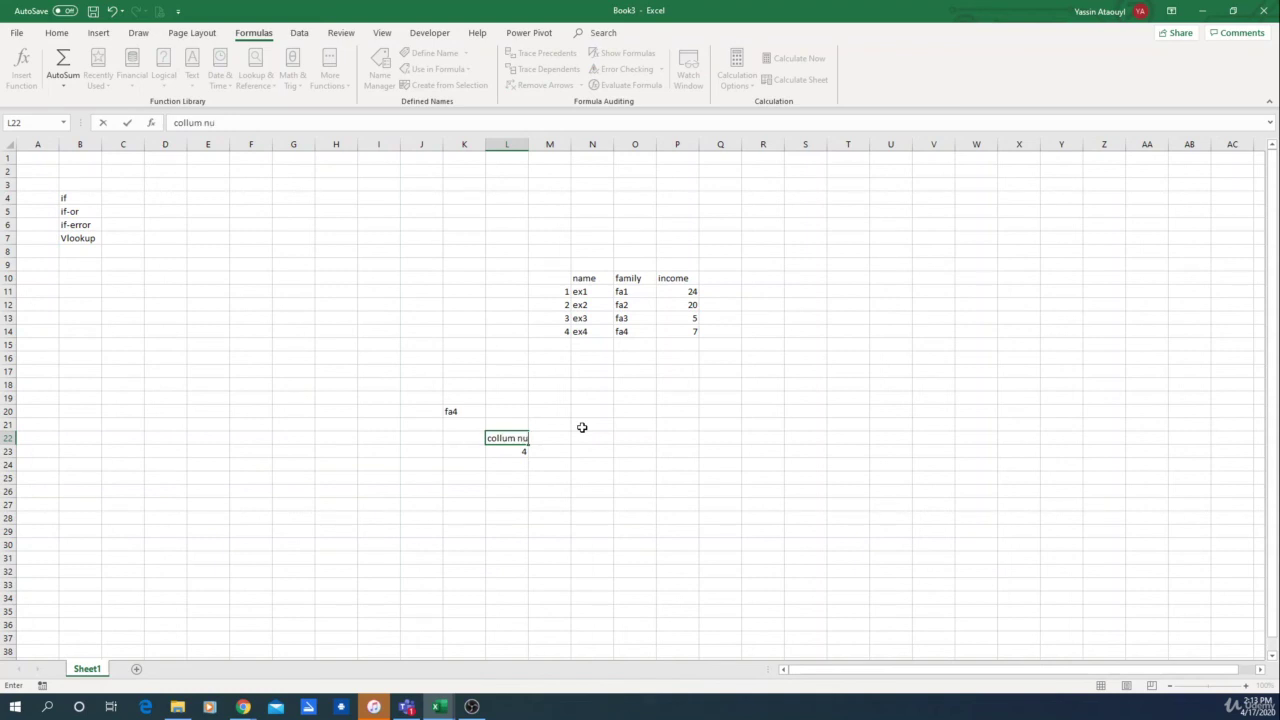
key("BackSpace")
key("BackSpace")
key("BackSpace")
key("BackSpace")
type("number")
key("Return")
Step: Clear the VLOOKUP formula, the label and the lookup value below the table
left_click(500, 490)
left_click(462, 415)
left_click(520, 451)
left_click_drag(414, 368, 565, 530)
key("Delete")
Step: Enter the heading "number that we are searching" in J21
left_click(440, 452)
left_click(411, 424)
type("number")
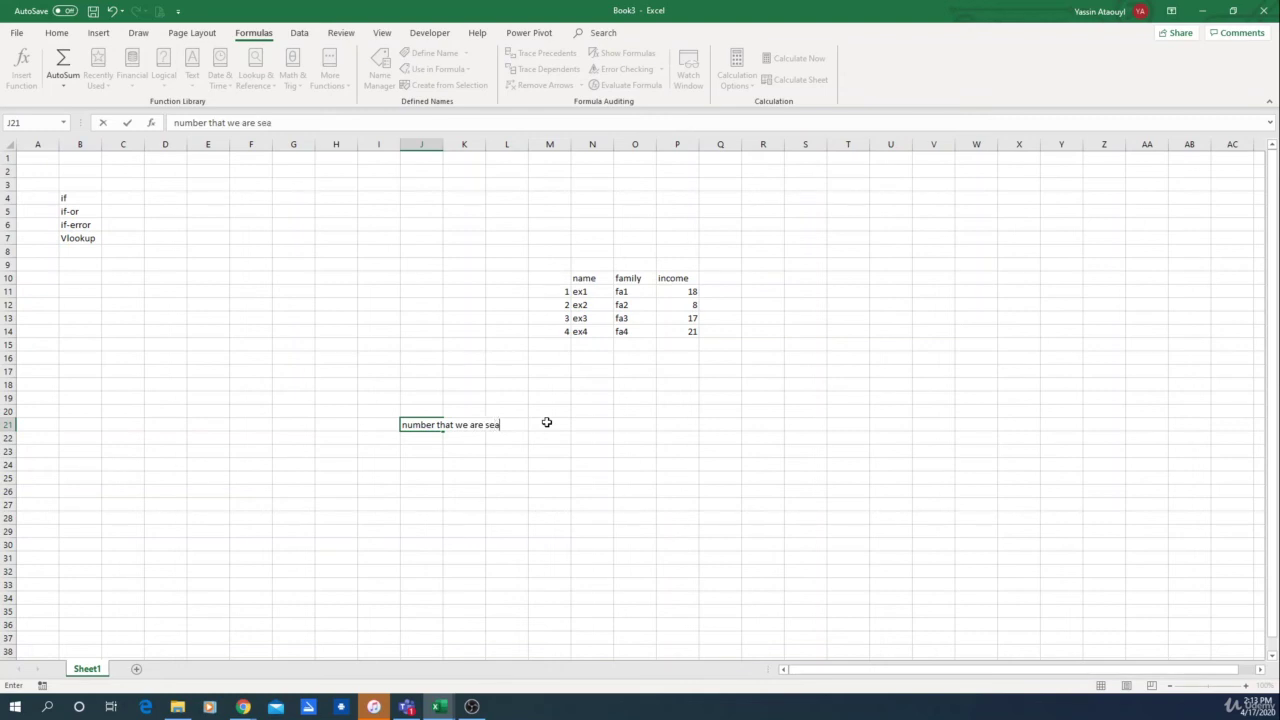
type("that we are searching")
key("Return")
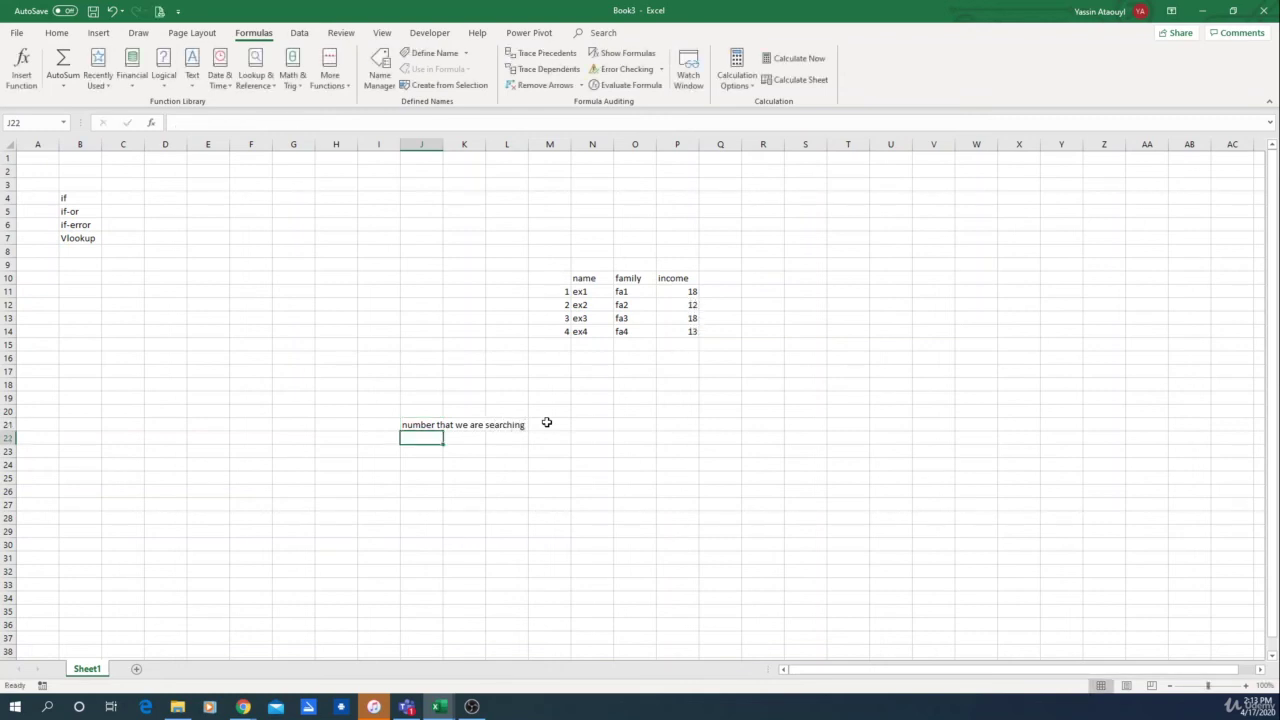
Step: Widen column J so that the heading in J21 fits inside its cell
left_click(490, 483)
left_click_drag(403, 146, 471, 160)
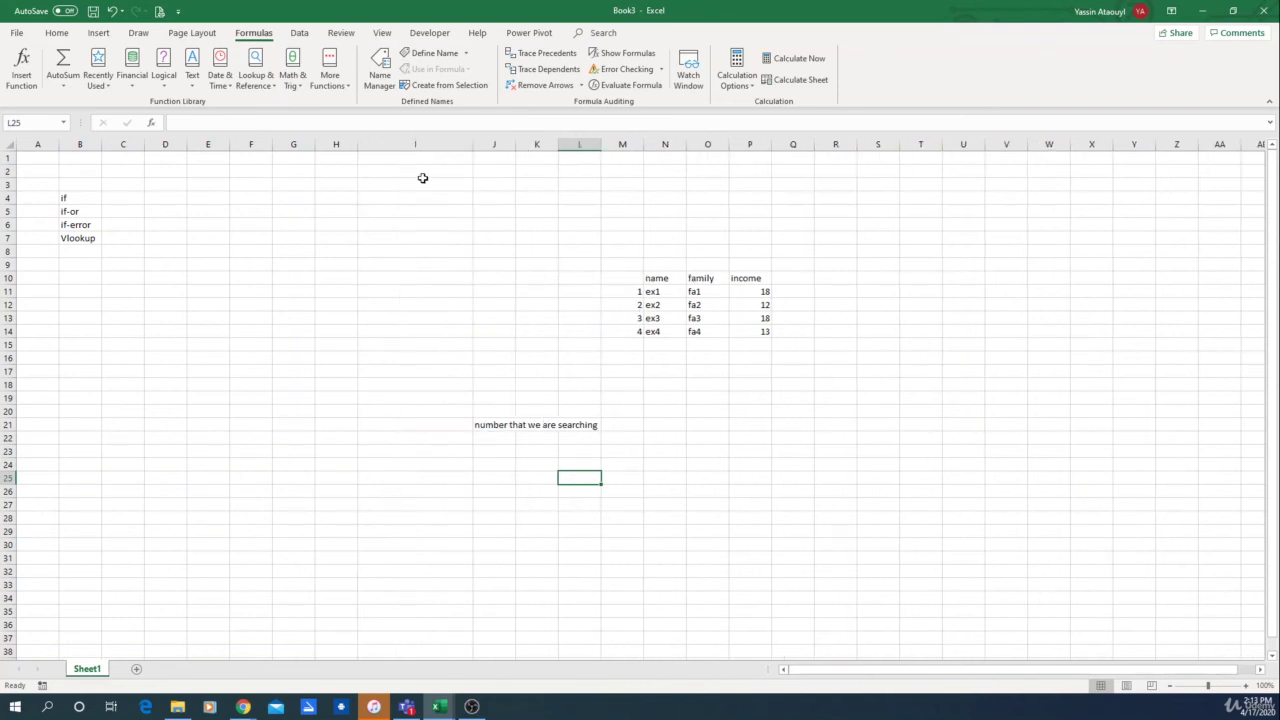
key("ctrl+z")
left_click_drag(443, 146, 538, 161)
left_click(509, 460)
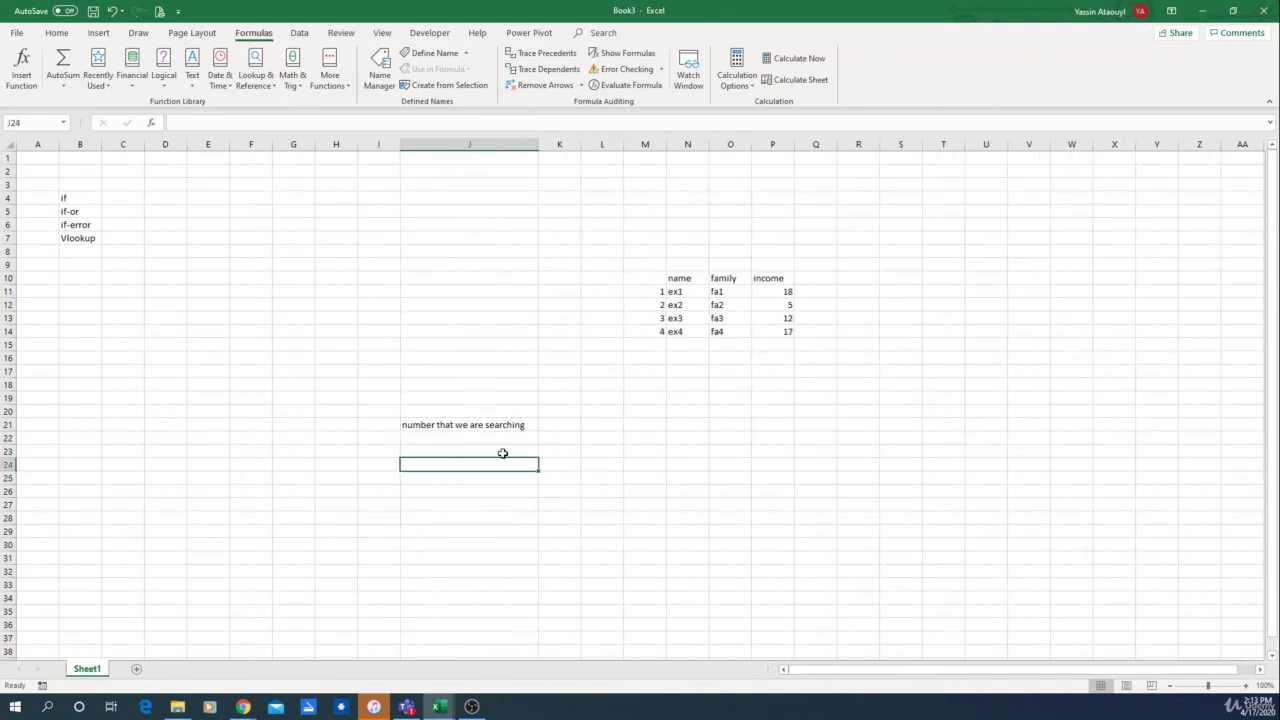
Step: Enter 4 as the search number in J22
left_click(483, 437)
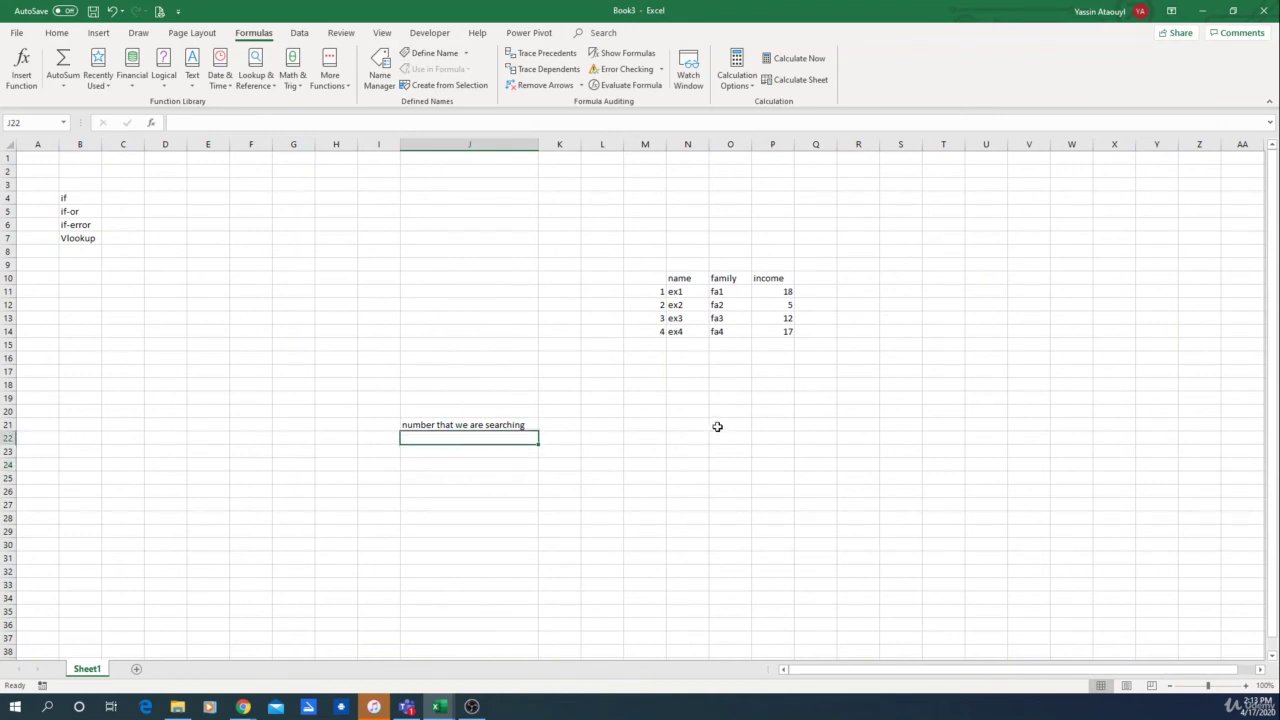
type("5")
key("BackSpace")
type("4")
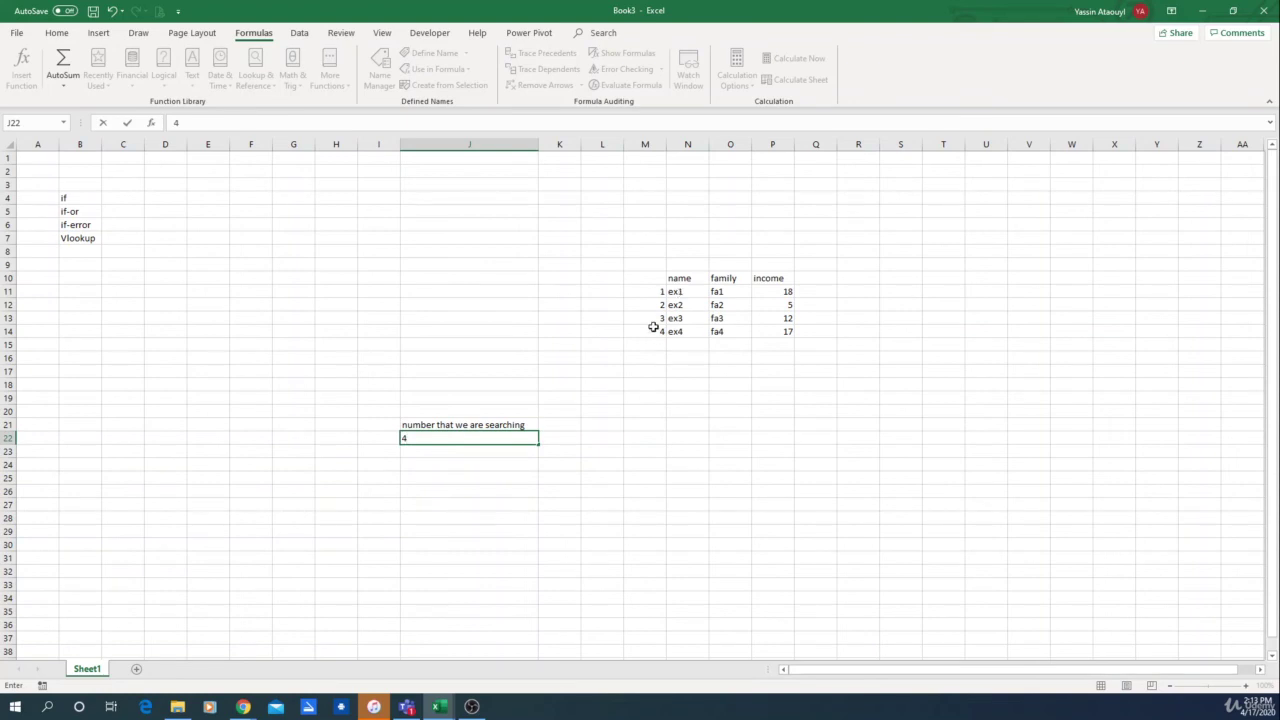
key("ctrl+Return")
Step: Enter the heading "Family name" in K21, correcting its spelling
left_click(571, 436)
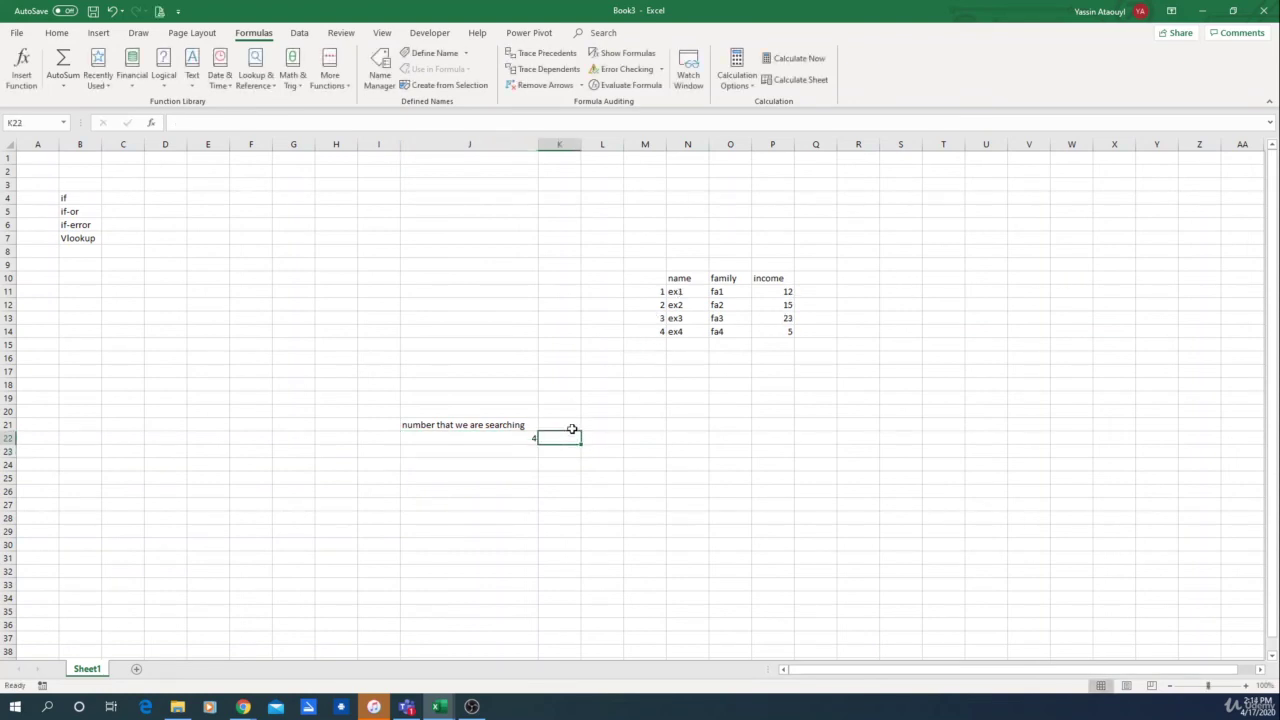
left_click(572, 428)
type("F")
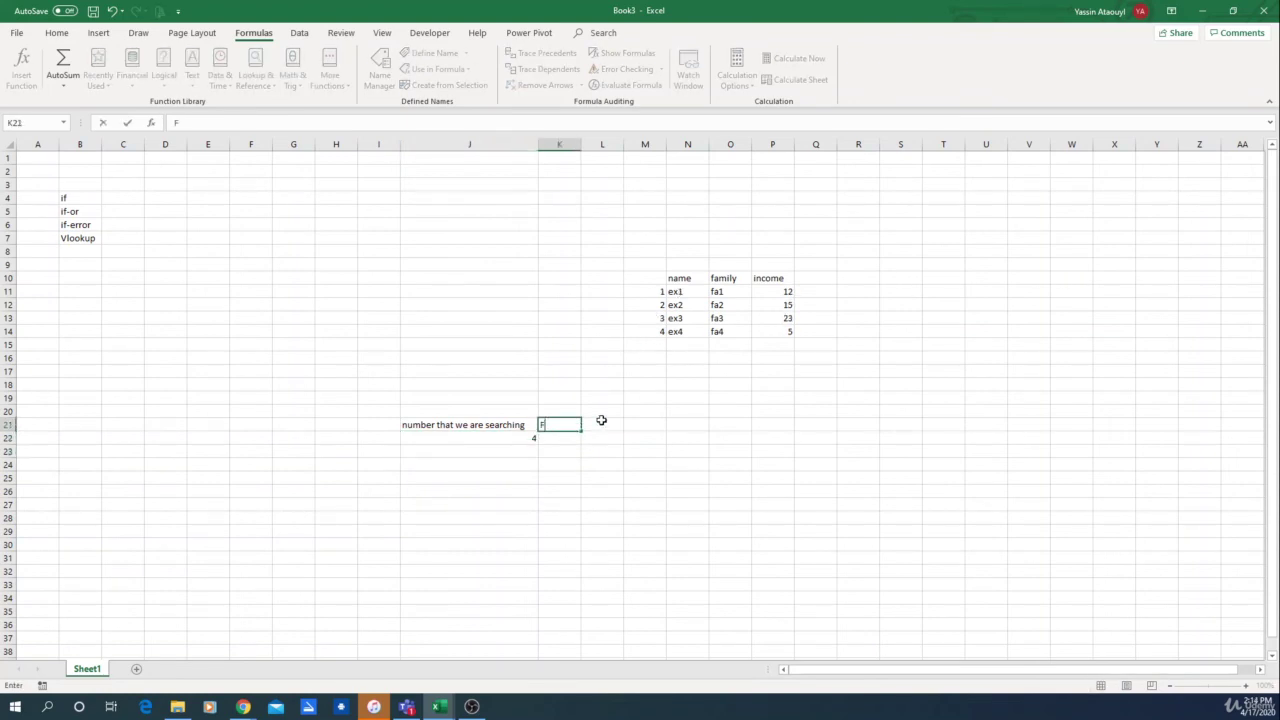
type("aamily name")
key("Return")
double_click(545, 425)
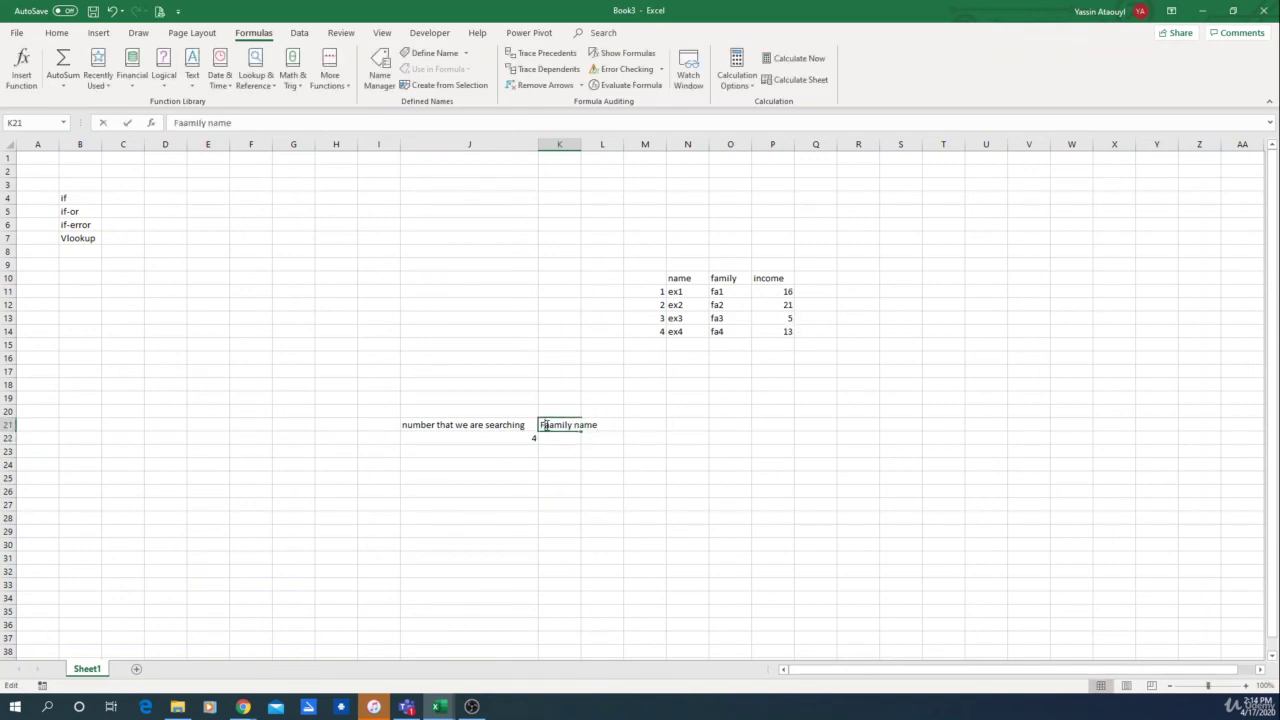
key("Delete")
key("Return")
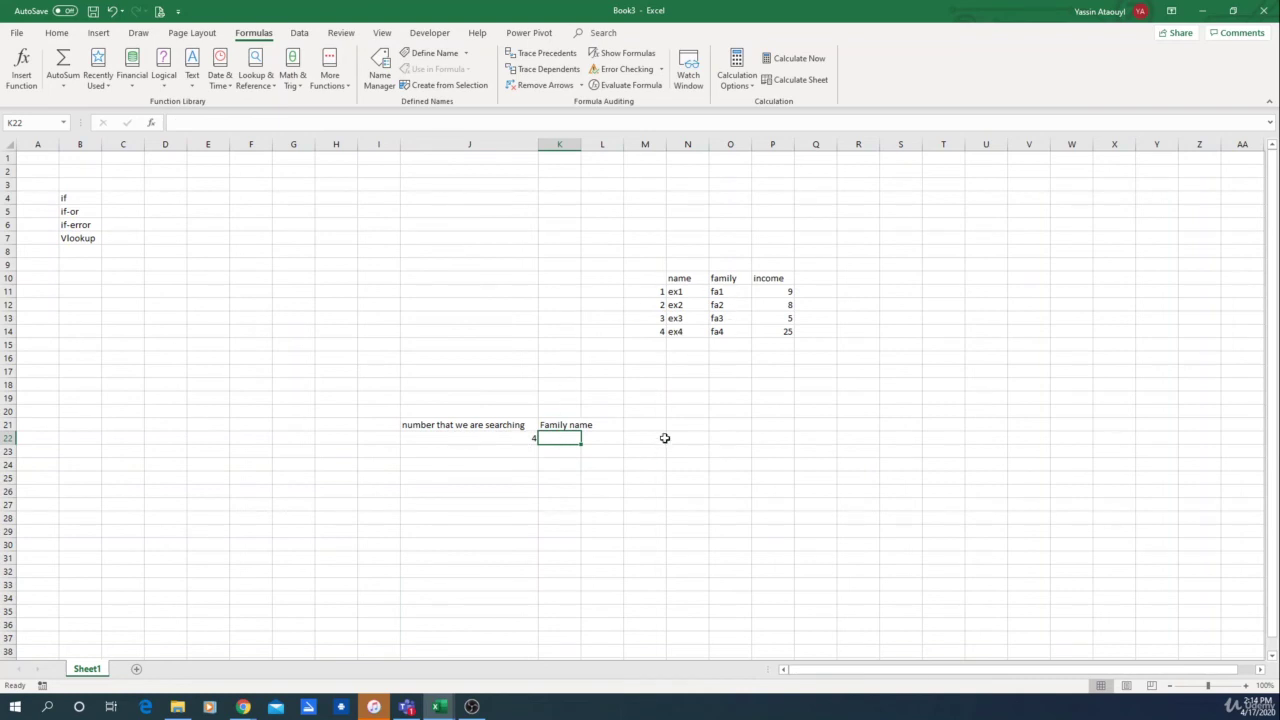
Step: Enter a VLOOKUP formula in K22 that looks up J22 in M11:P14 and returns column 3
type("=vl")
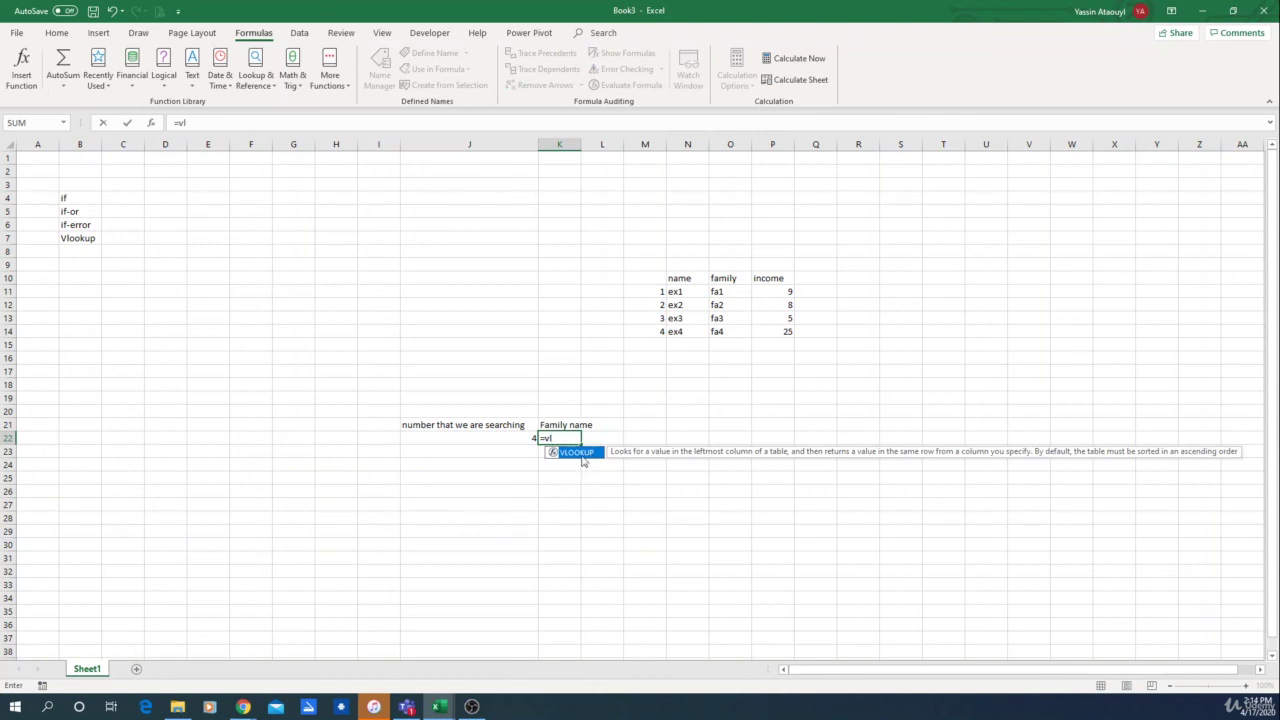
double_click(580, 455)
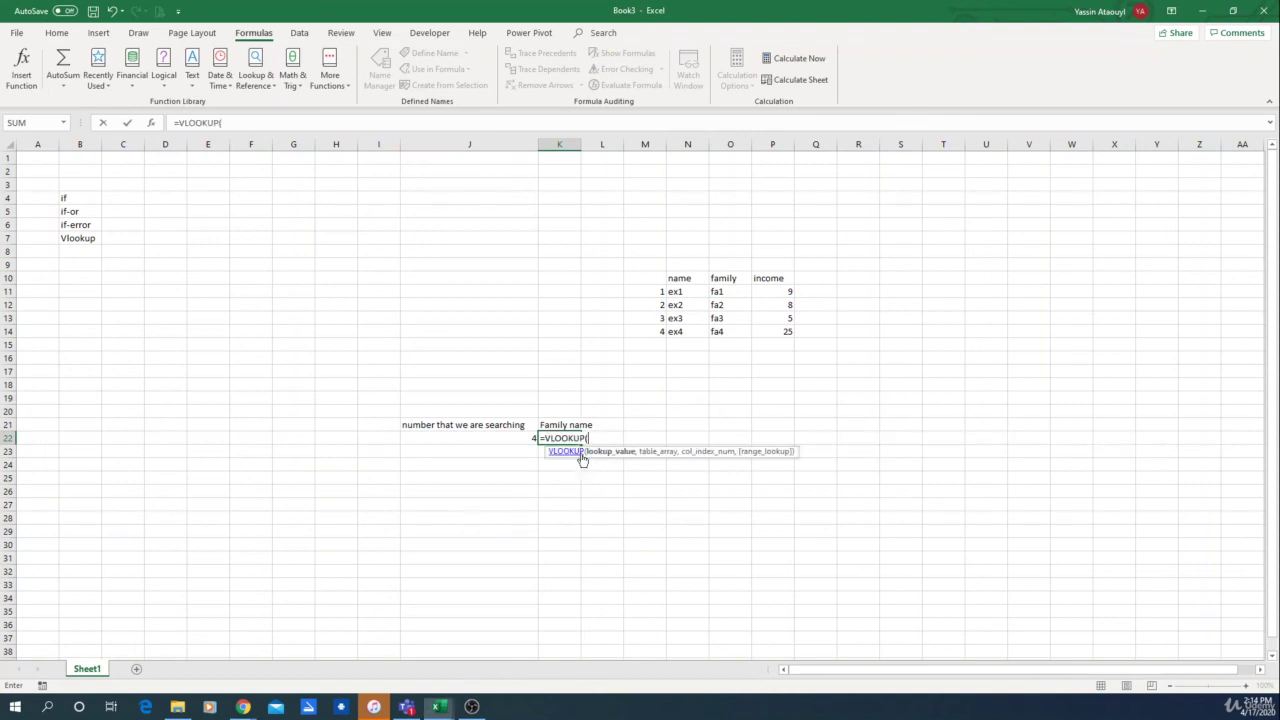
left_click(481, 438)
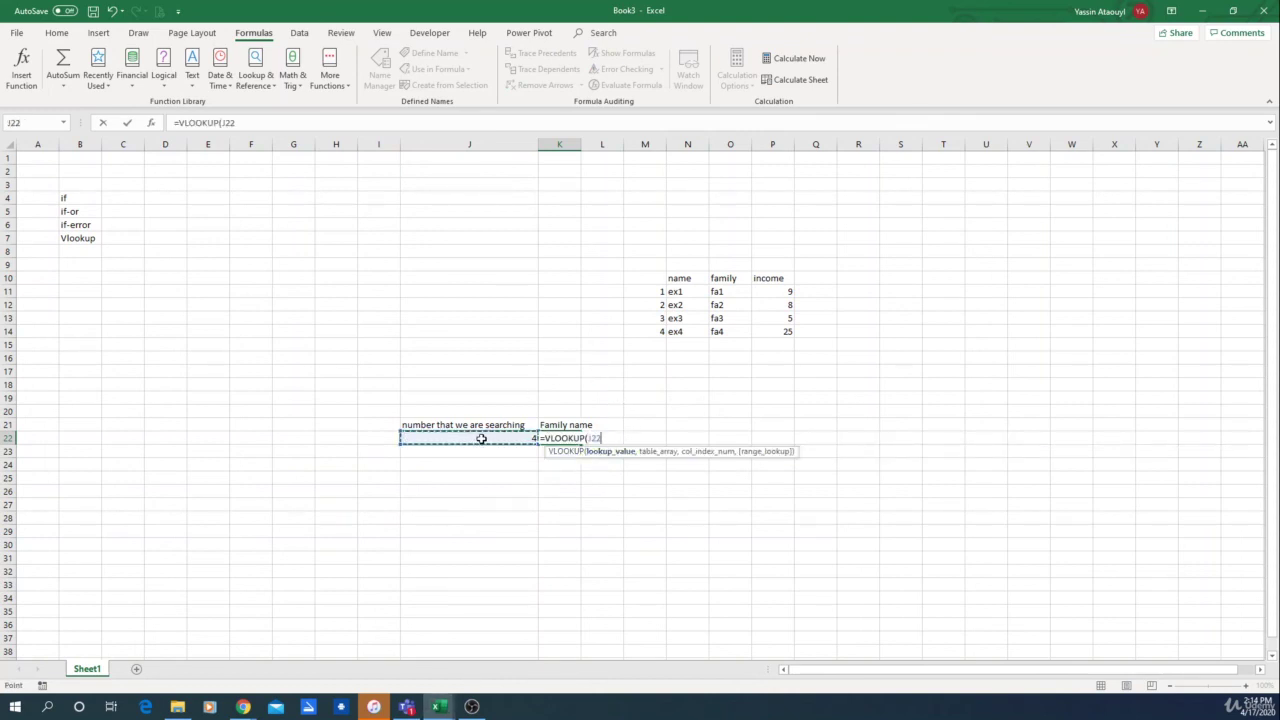
type(",")
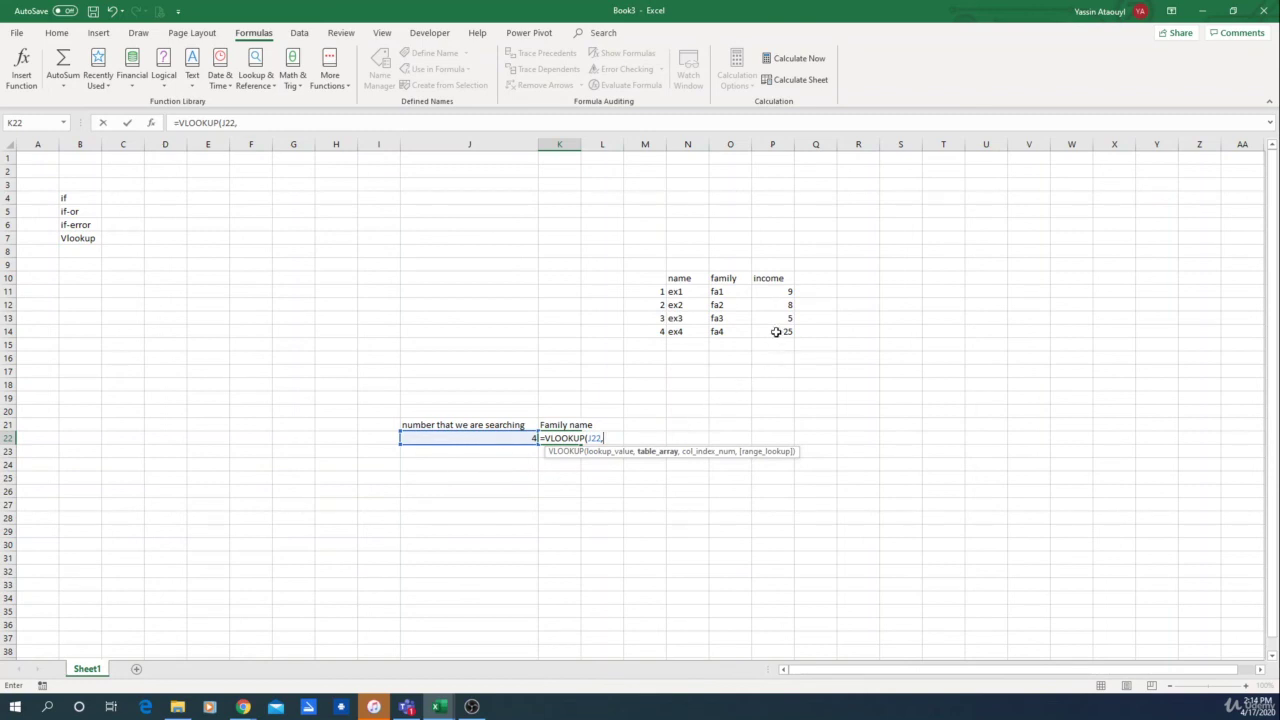
left_click_drag(648, 290, 768, 337)
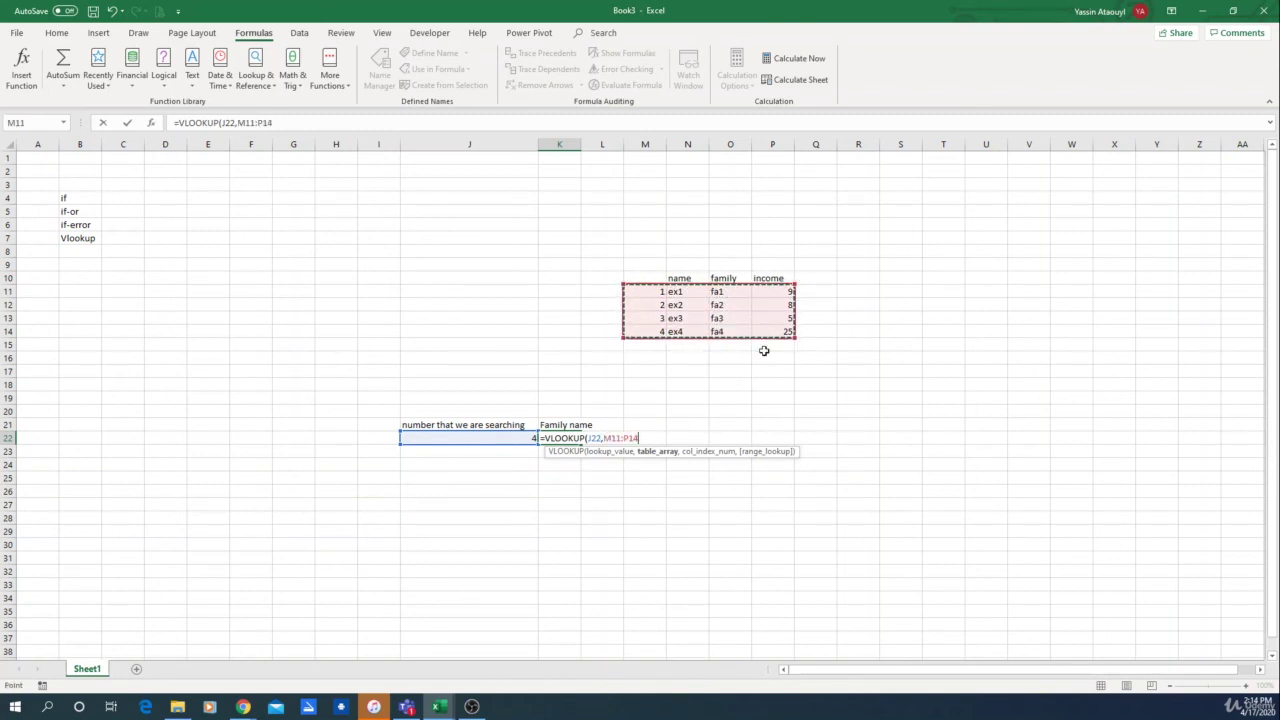
type(",3")
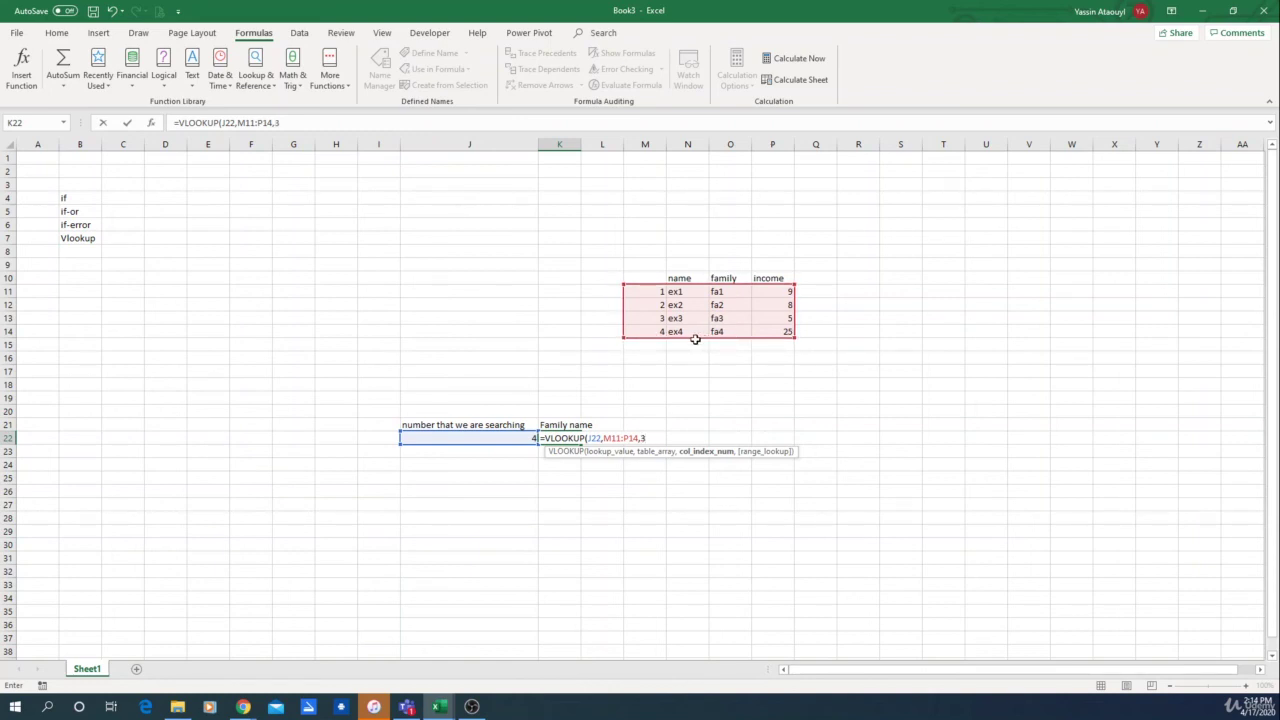
key("Return")
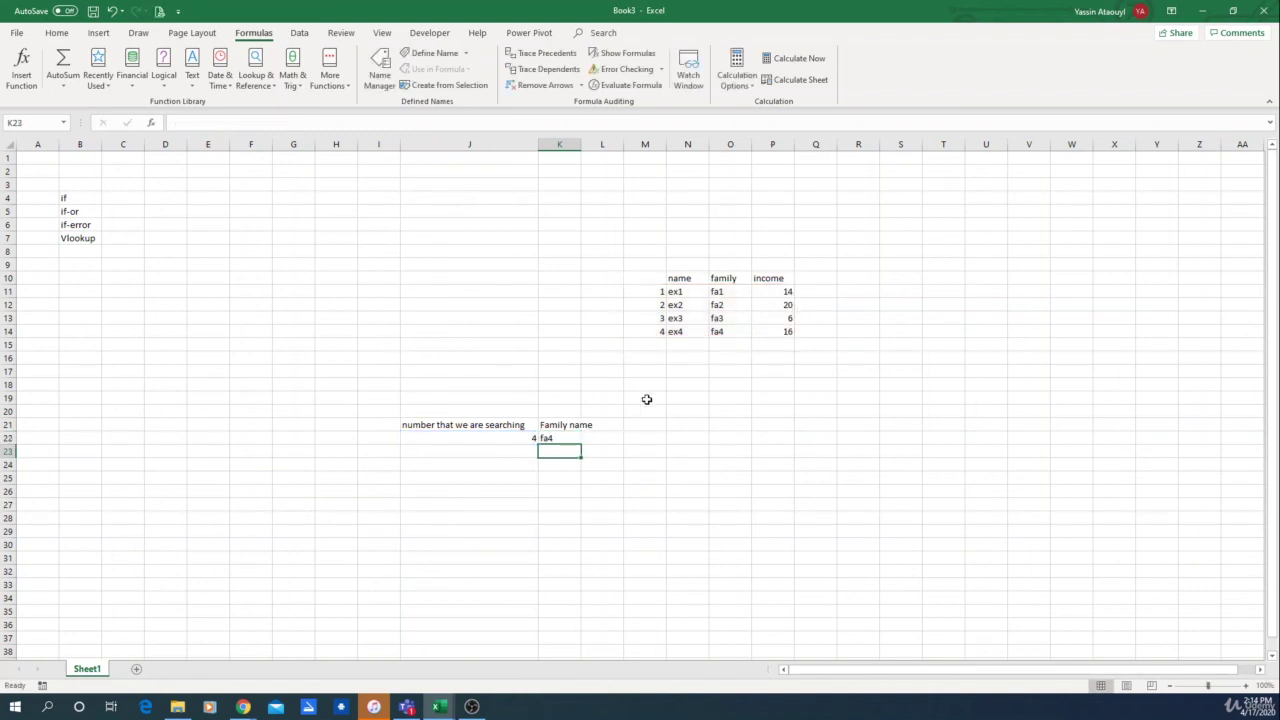
Step: Widen column K to fit the "Family name" heading and set the search number in J22 to 2
left_click(545, 437)
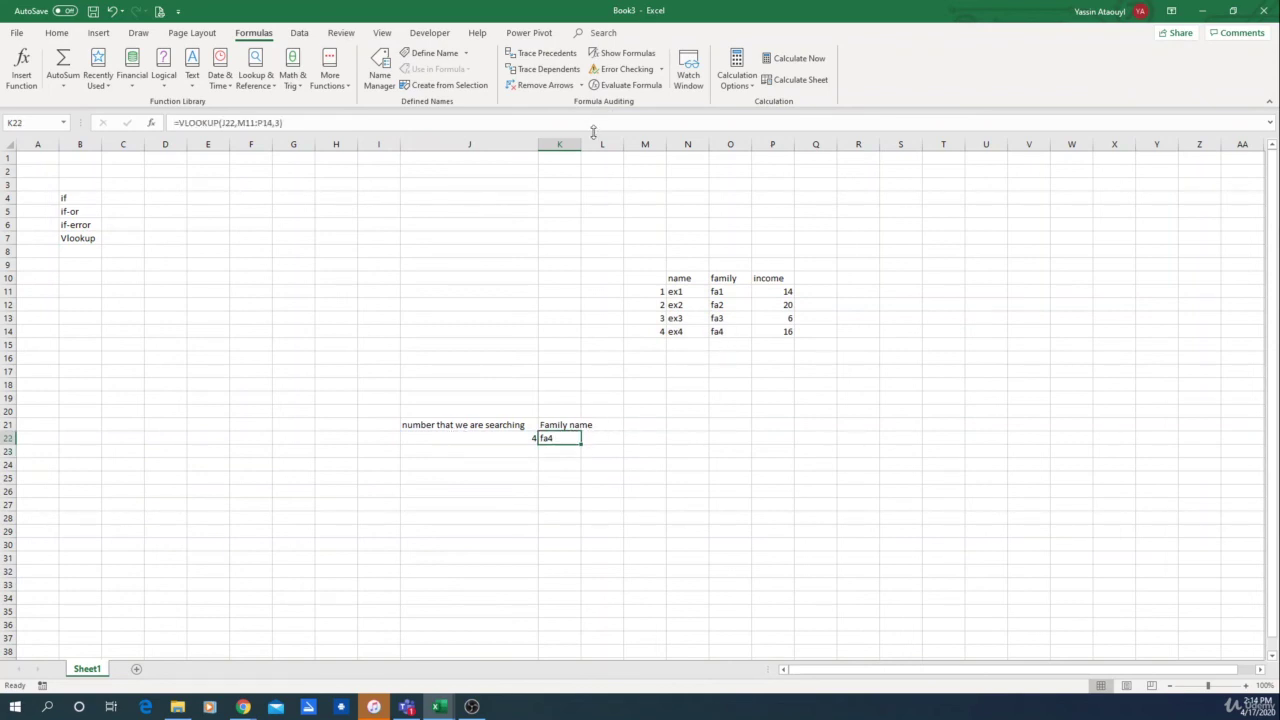
left_click_drag(580, 148, 607, 148)
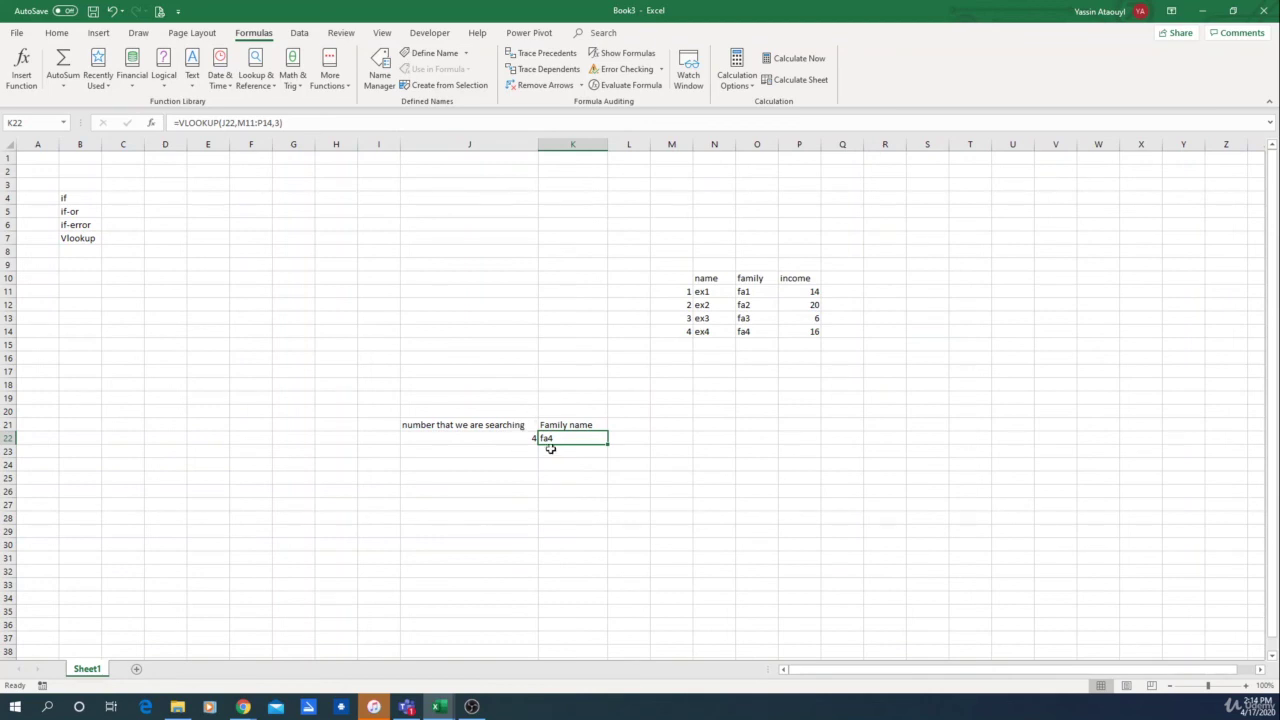
left_click(514, 437)
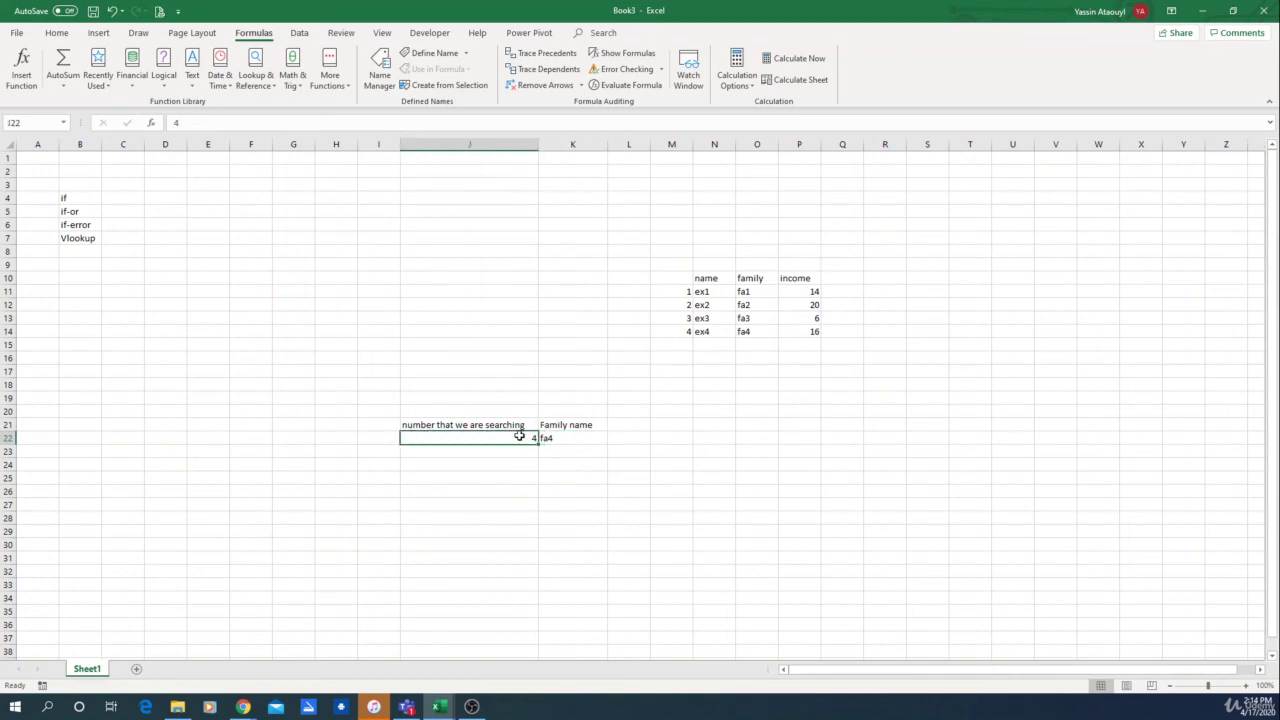
type("2")
key("Return")
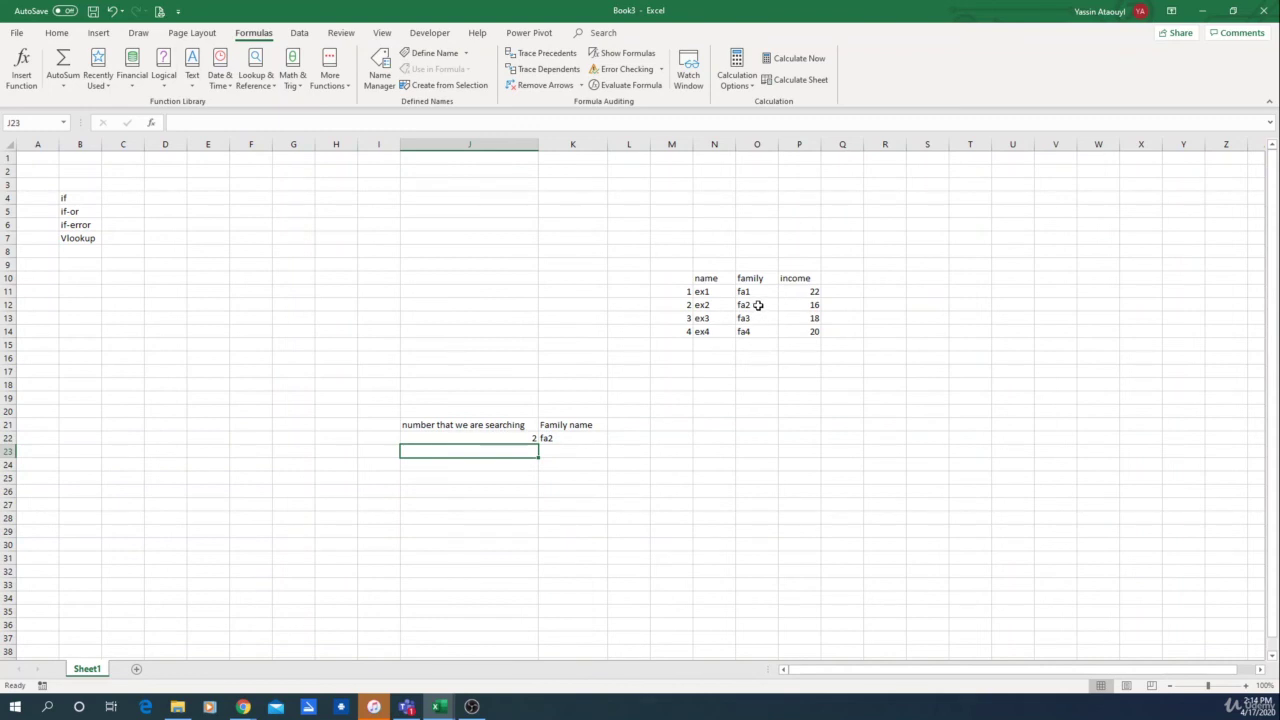
Step: Examine the lookup value and table array arguments of the VLOOKUP formula in K22
left_click(556, 437)
left_click(368, 122)
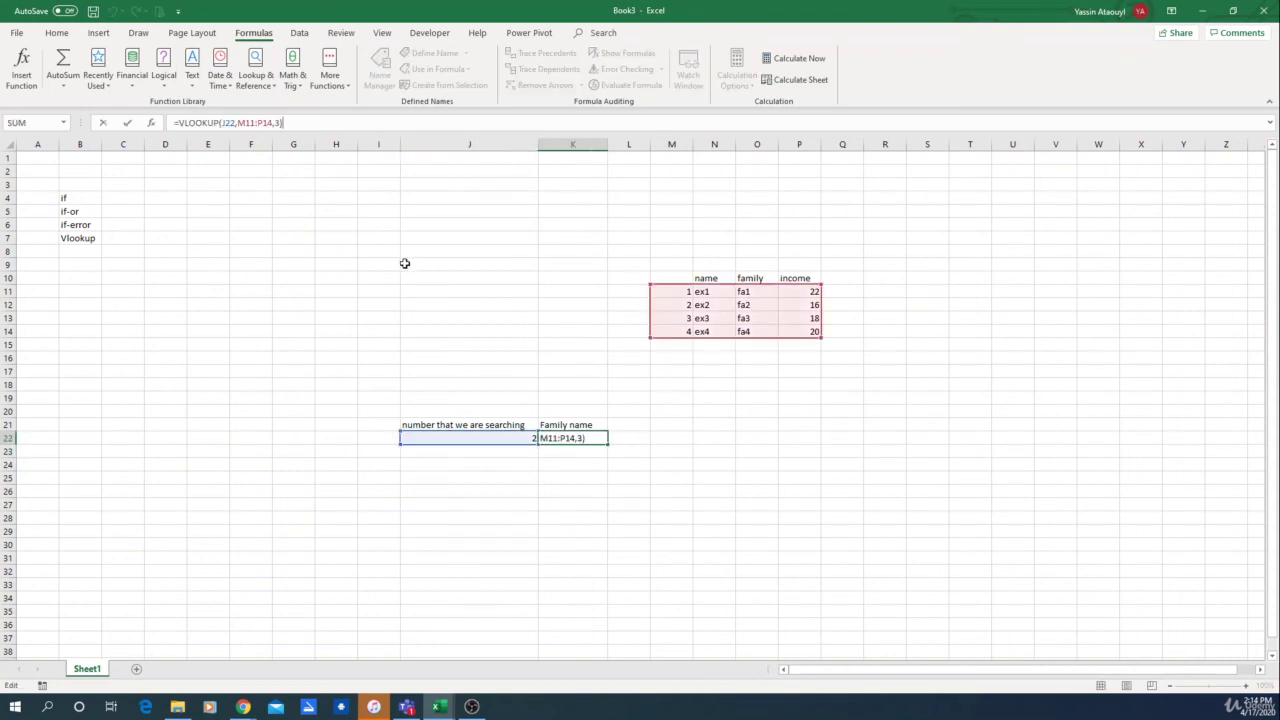
key("Return")
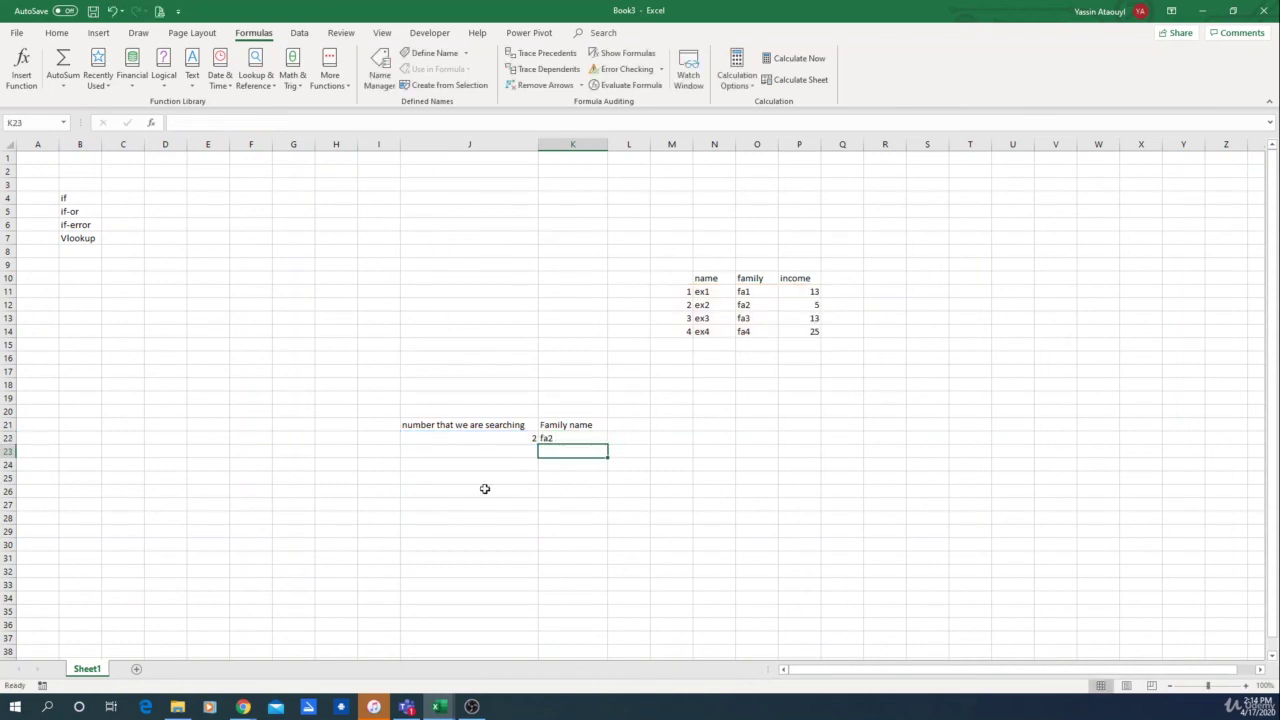
left_click(566, 439)
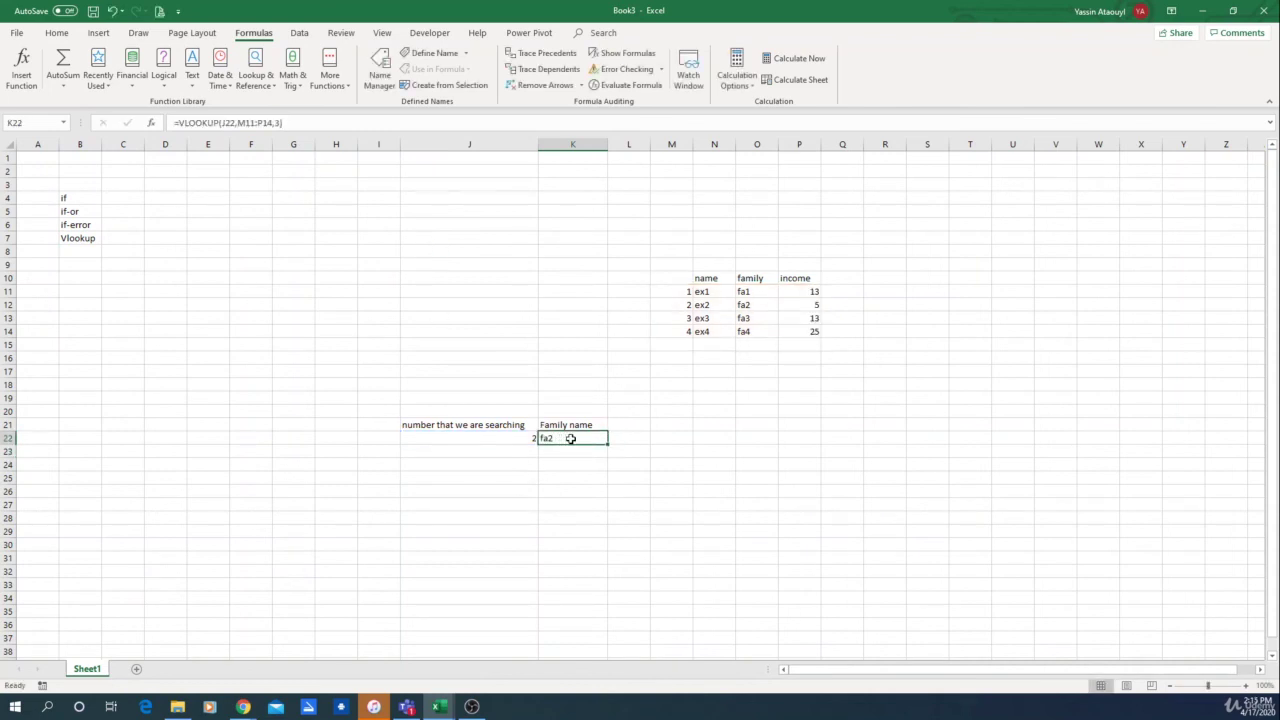
left_click(222, 121)
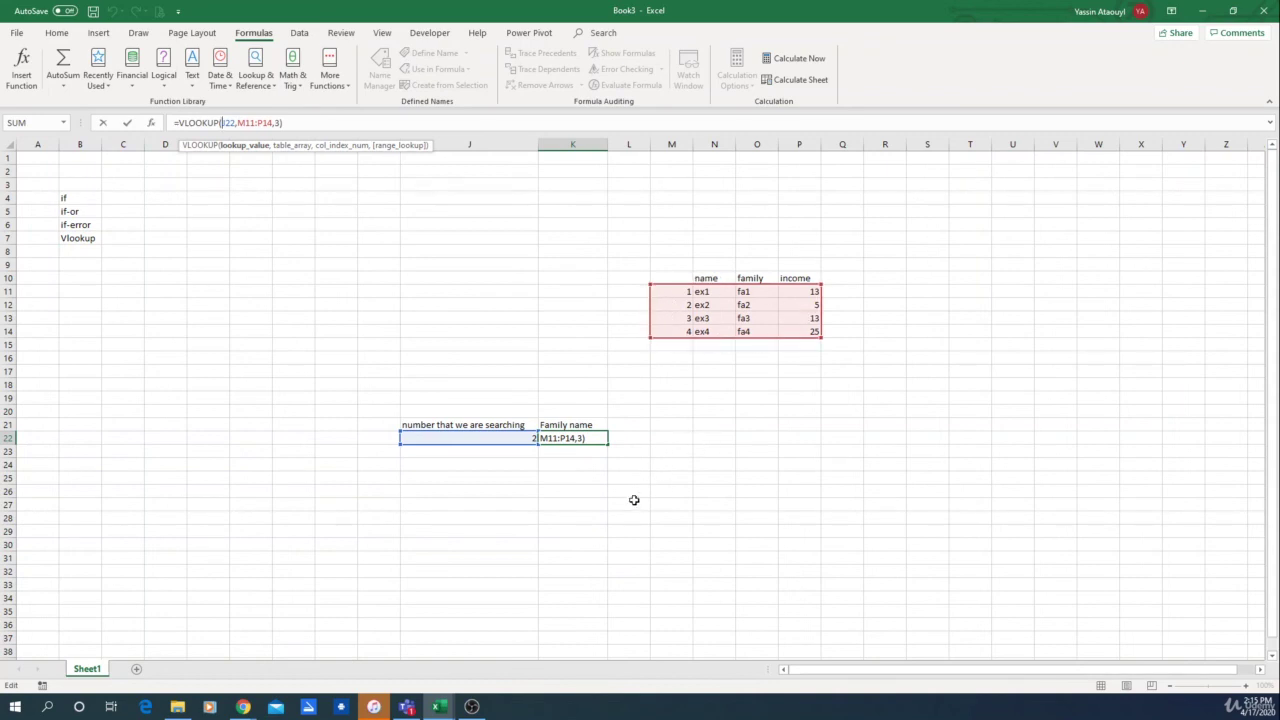
left_click(240, 122)
left_click(293, 148)
Step: Set the column index of the VLOOKUP formula in K22 to 4 so that it returns the income
left_click(276, 122)
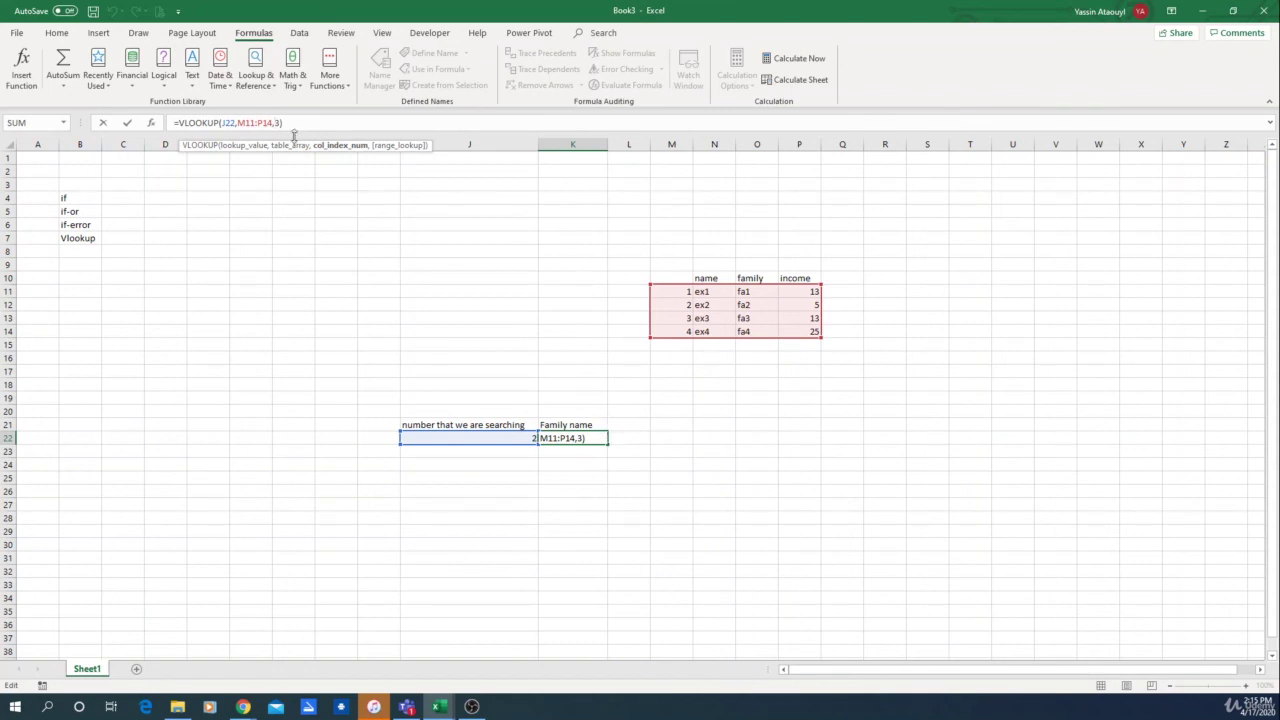
key("BackSpace")
type("4")
key("Right")
key("Return")
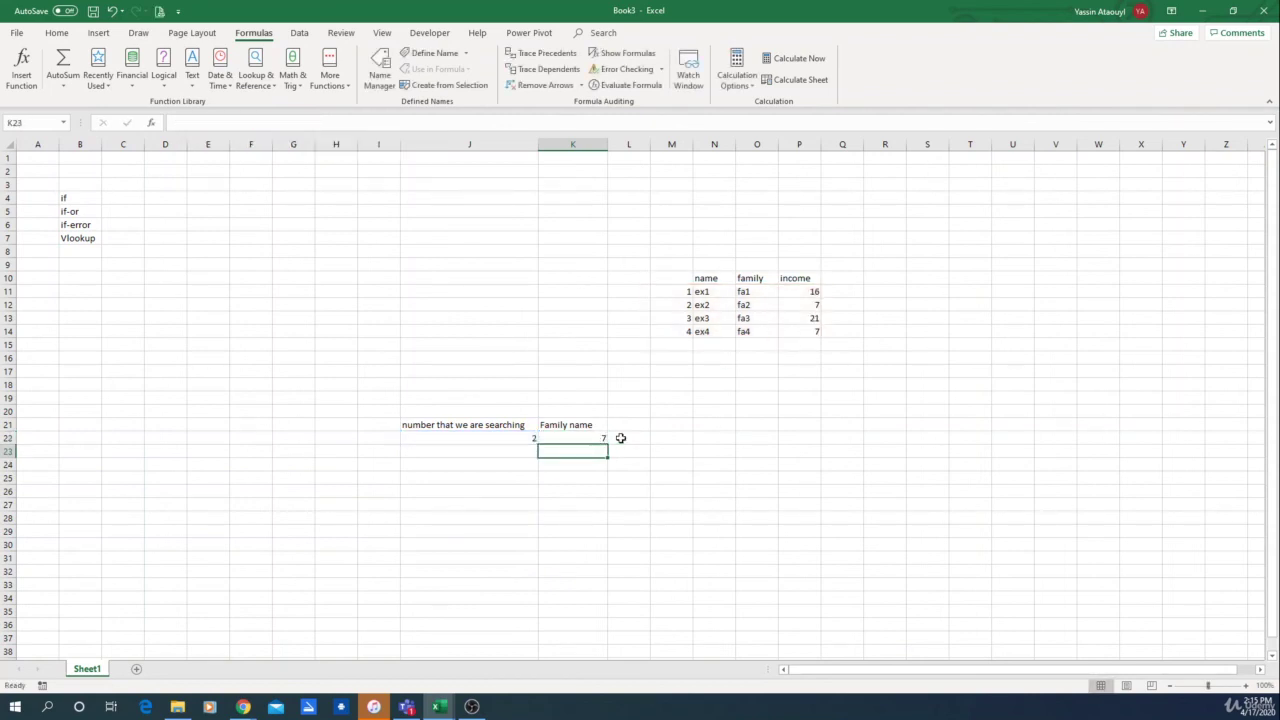
Step: Recalculate the sheet twice to refresh the random incomes and the lookup result
left_click(714, 428)
key("F9")
key("F9")
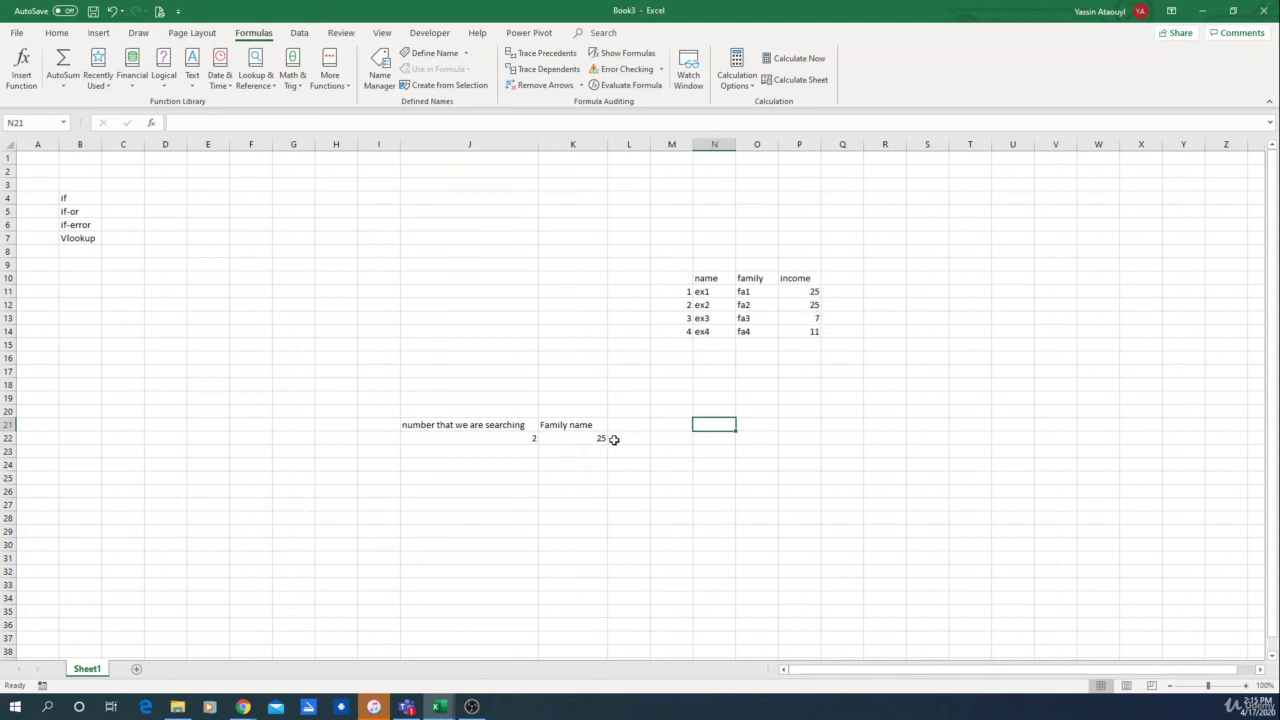
left_click(674, 331)
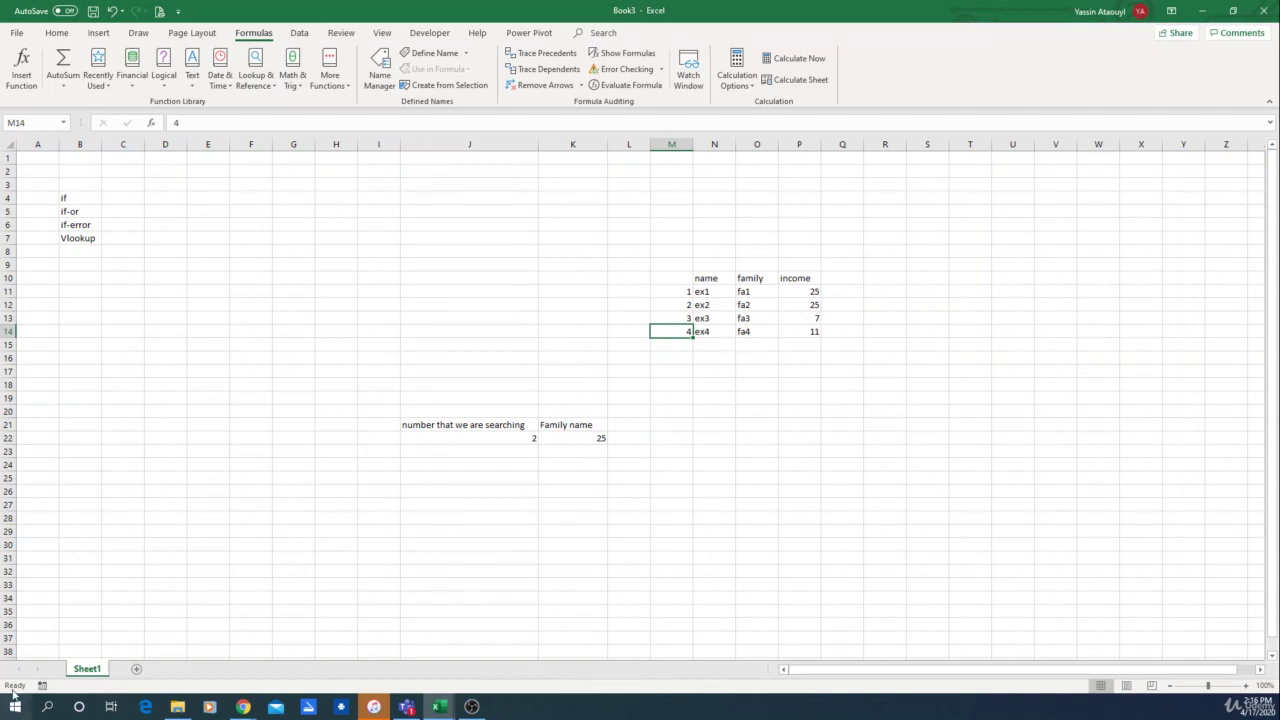
left_click(471, 706)
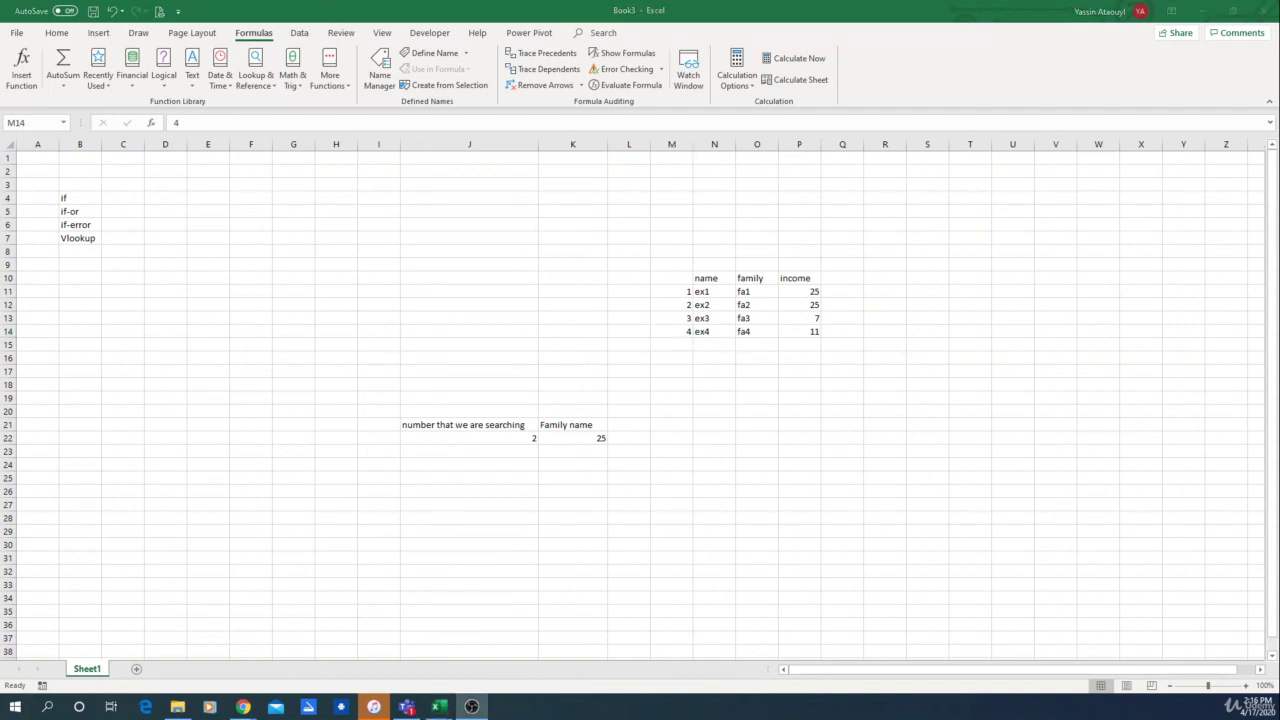